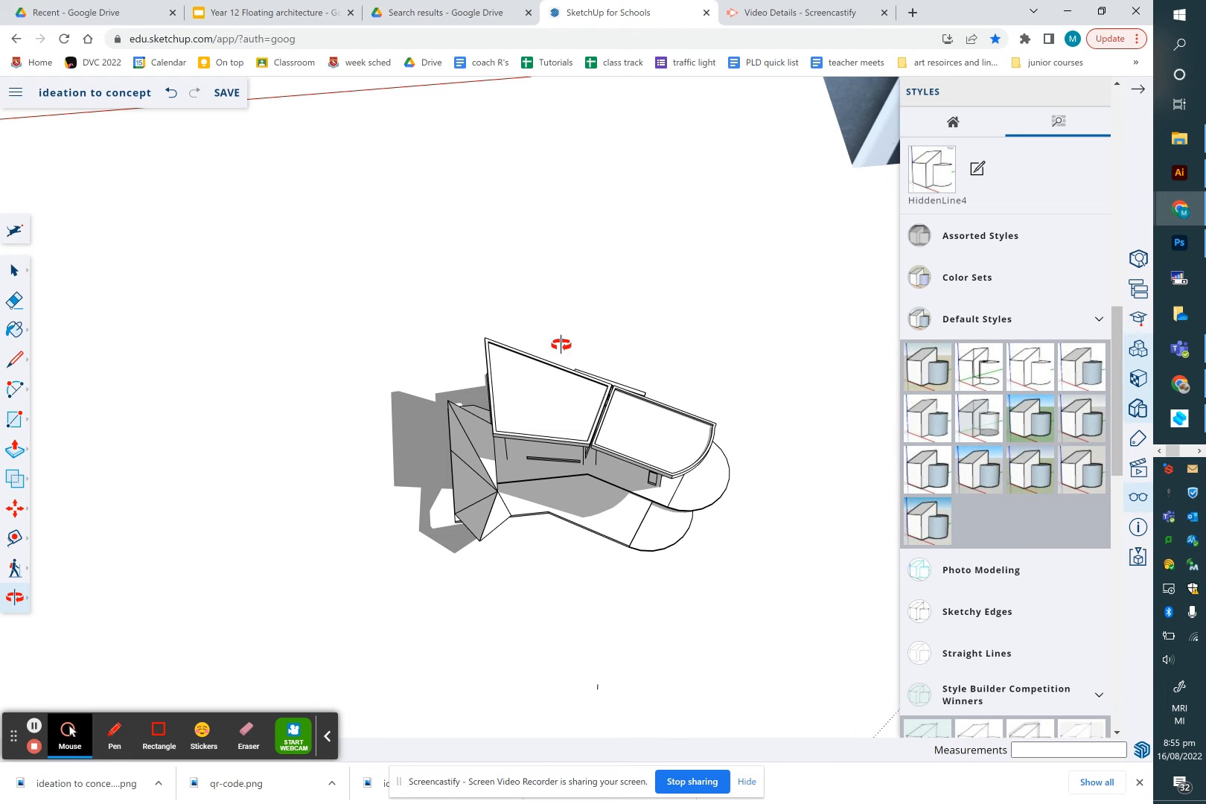
Open the Model Info panel to review the model's length unit settings
click(15, 92)
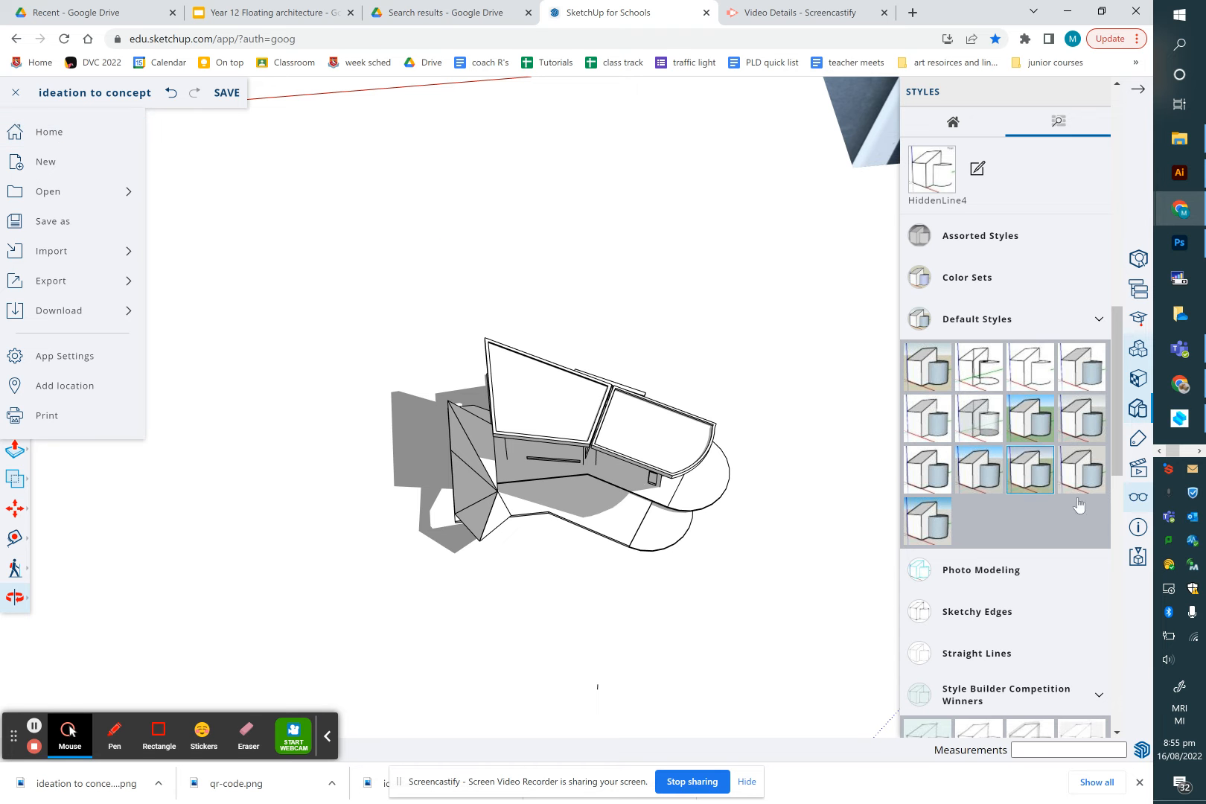
click(1138, 527)
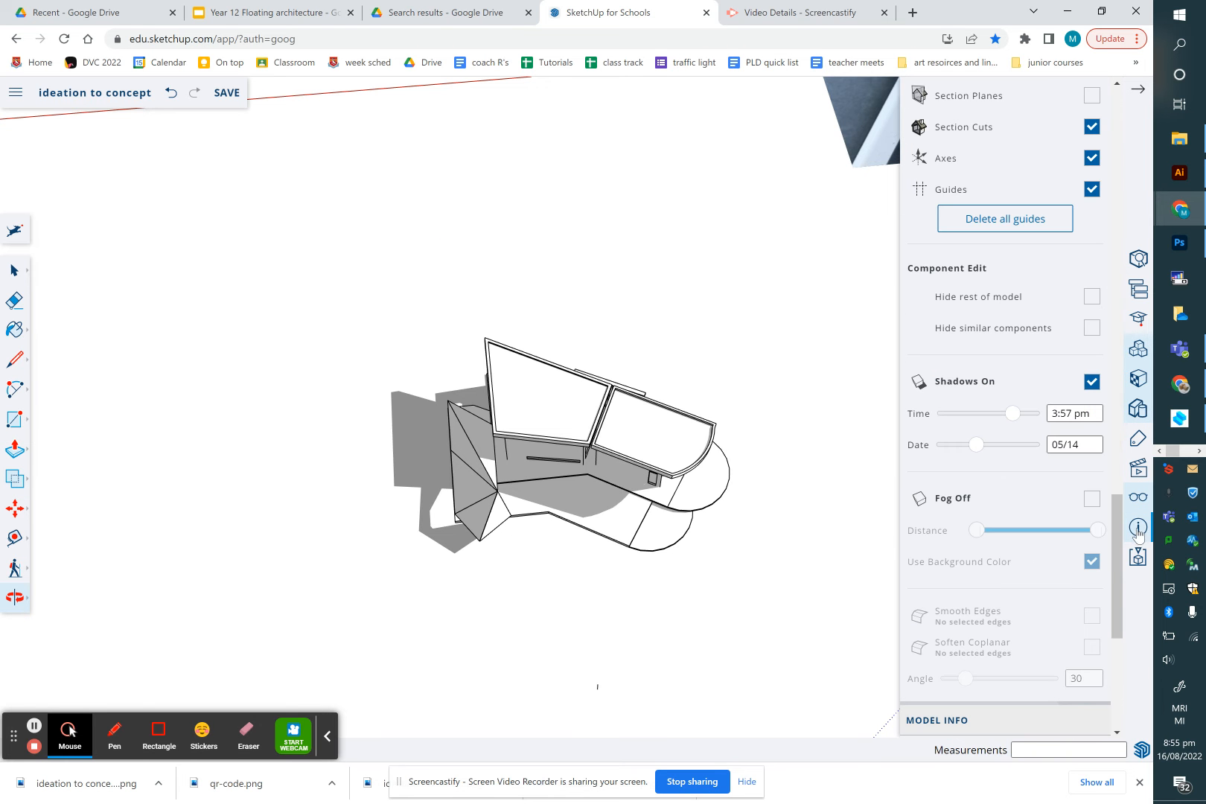
click(1138, 528)
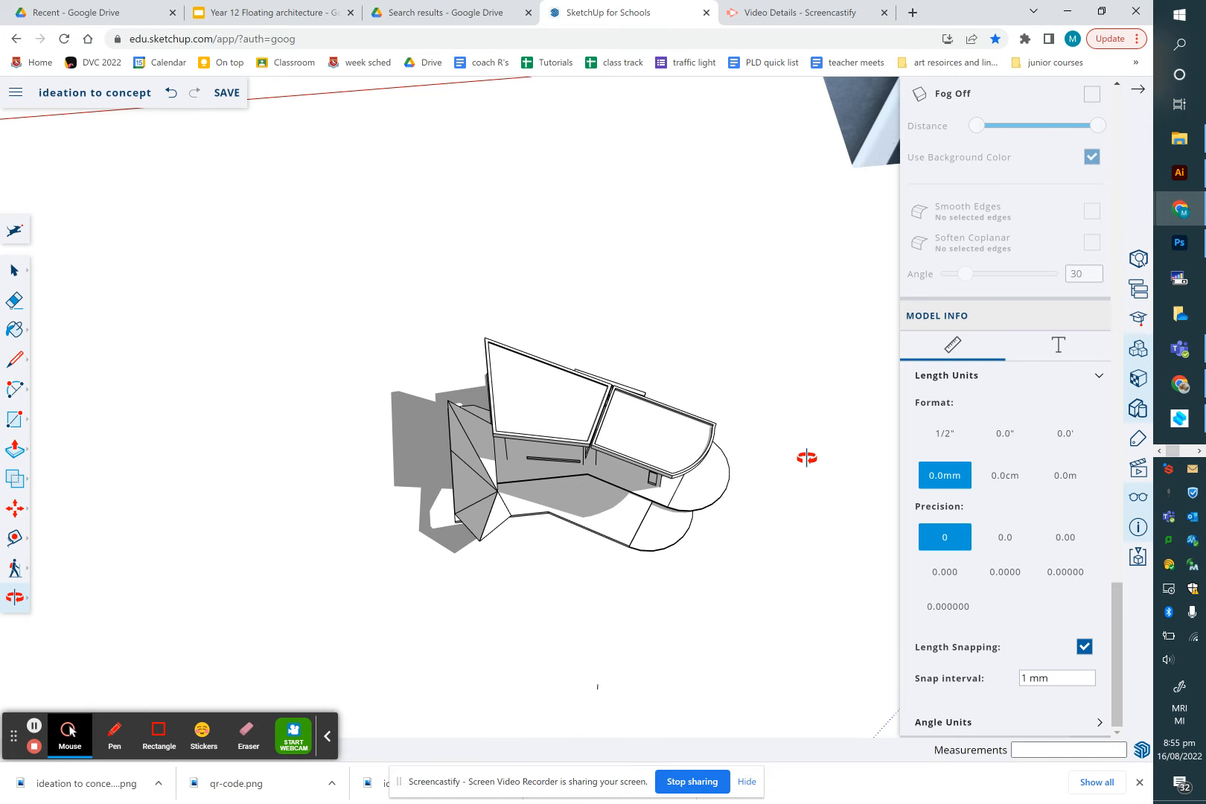
scroll(808, 422, down, 1)
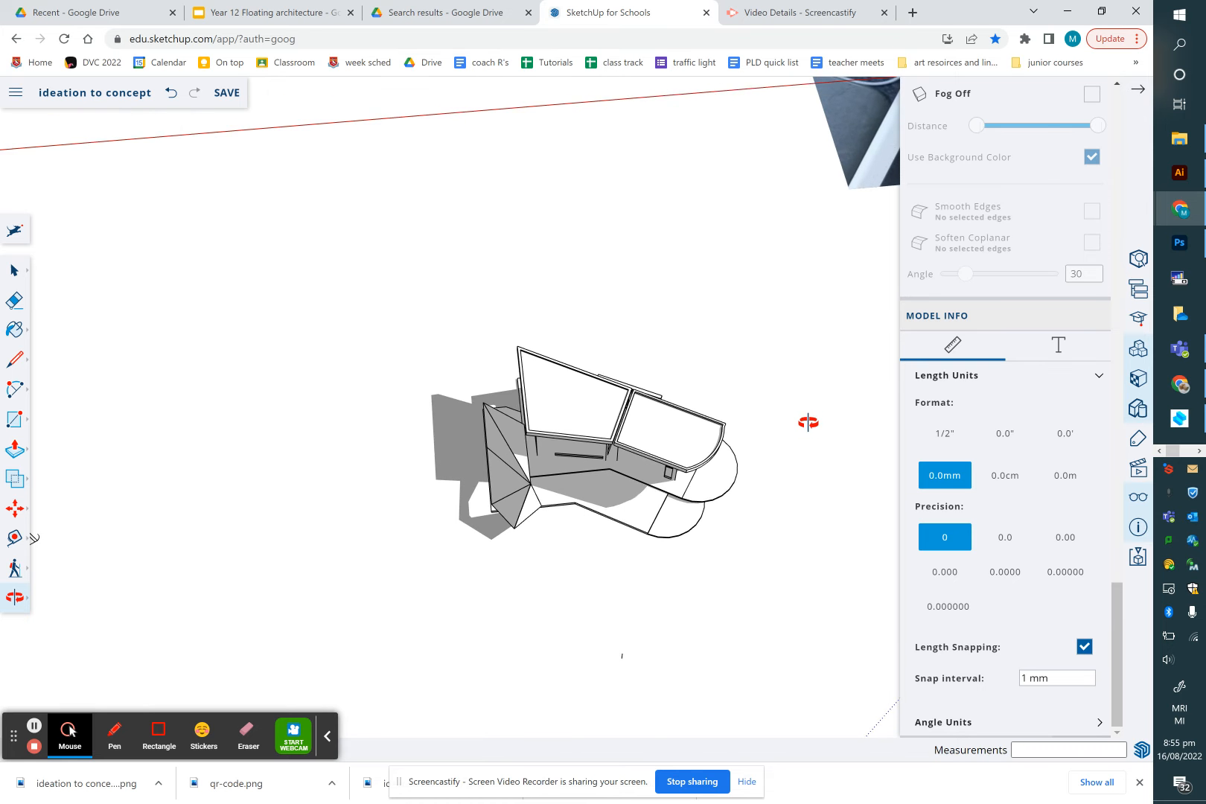
scroll(818, 352, down, 3)
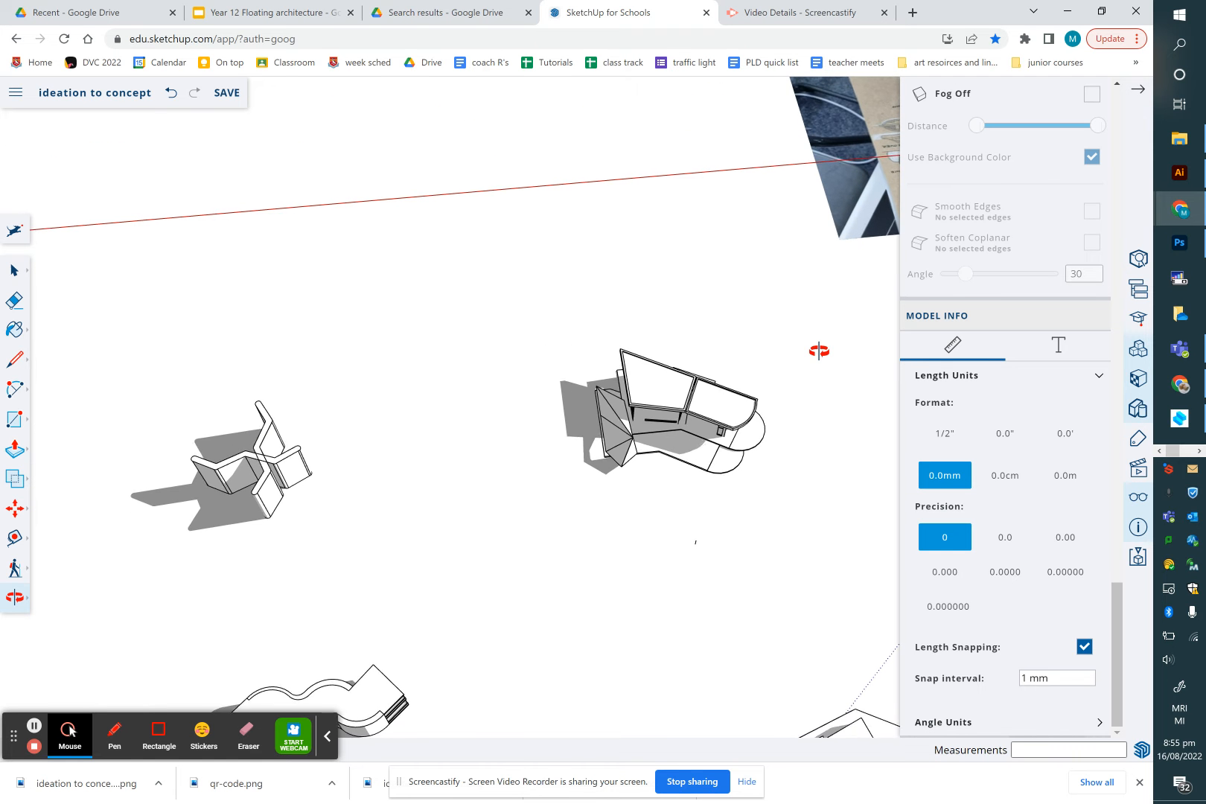
Delete the existing ideation board image from the model
key(h)
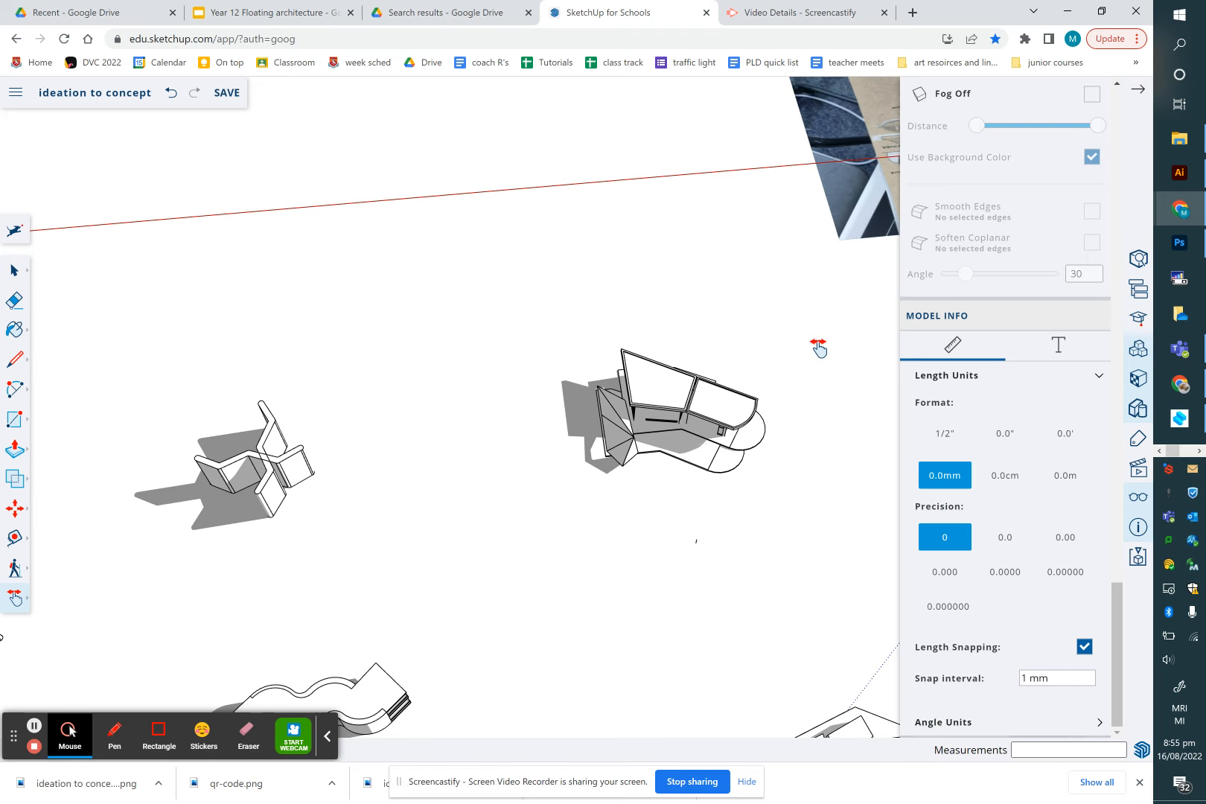
drag(838, 271, 560, 486)
drag(657, 466, 523, 526)
scroll(522, 526, down, 3)
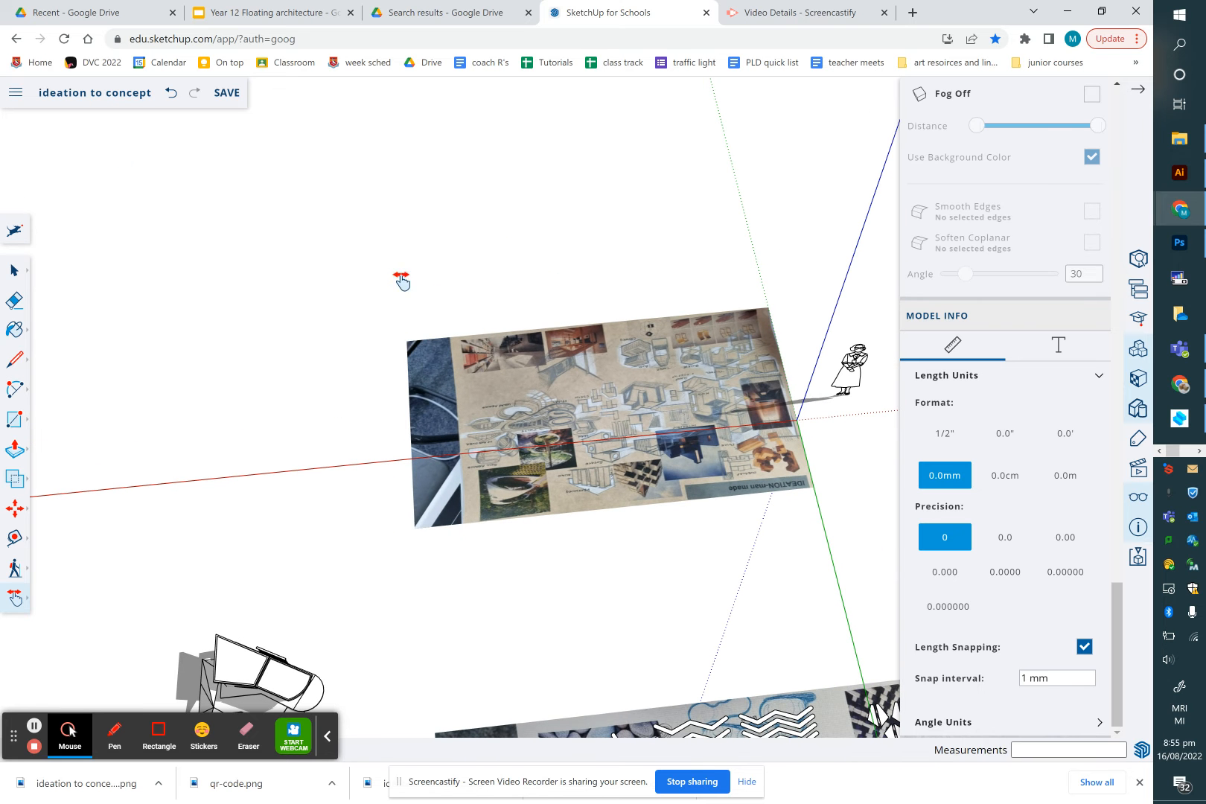
click(17, 272)
click(539, 368)
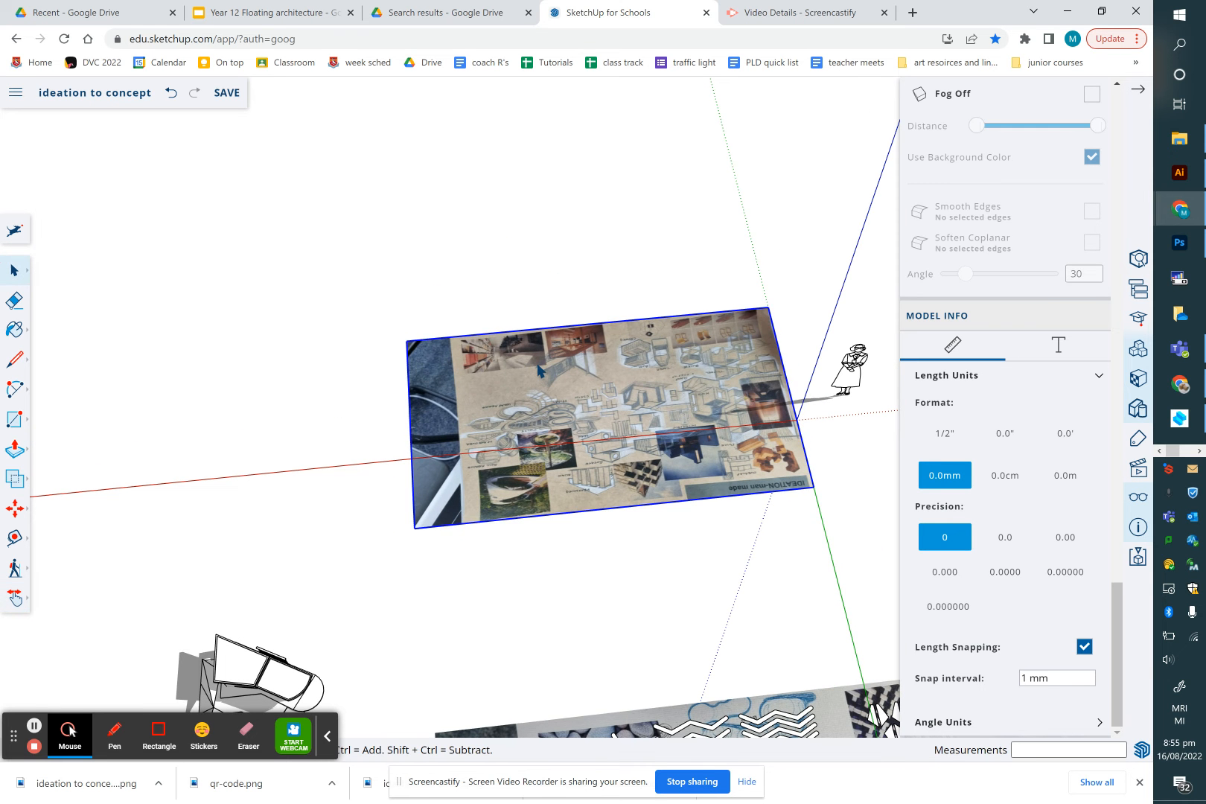
key(Delete)
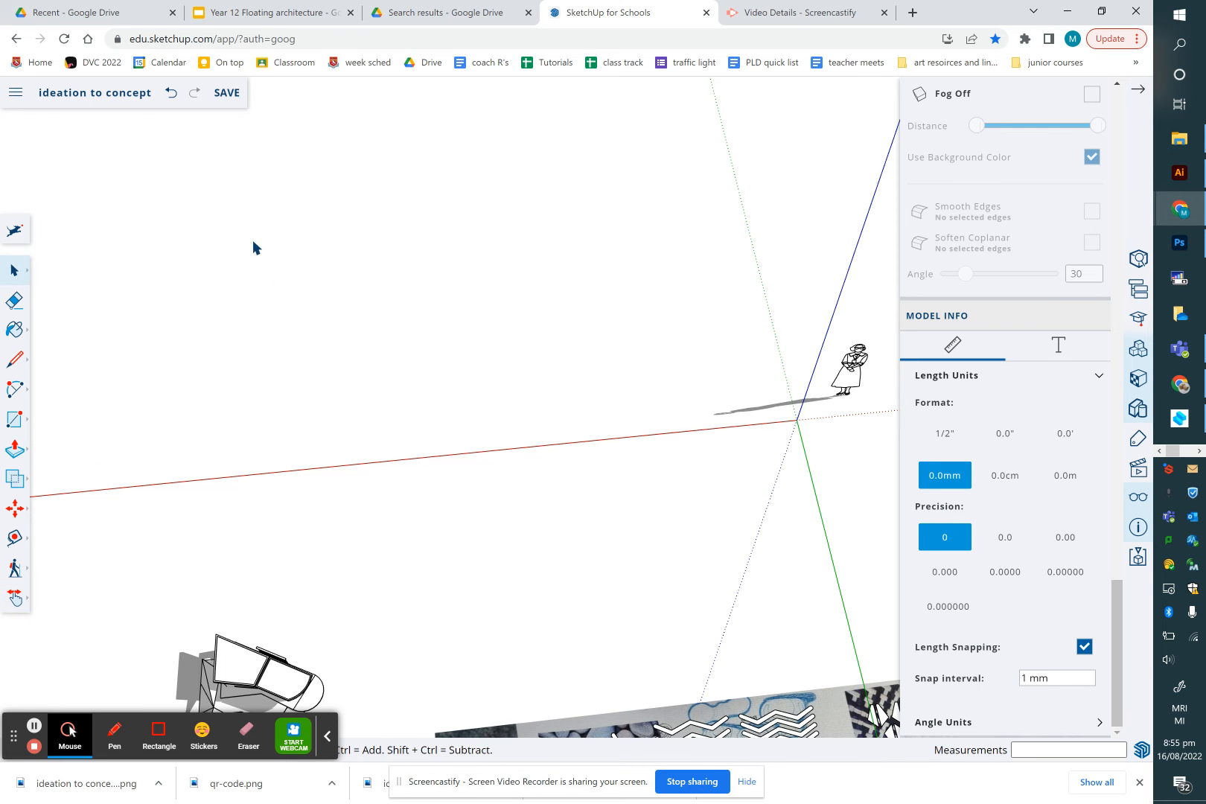
Import the file 20220808_082440.jpg from the device
click(14, 95)
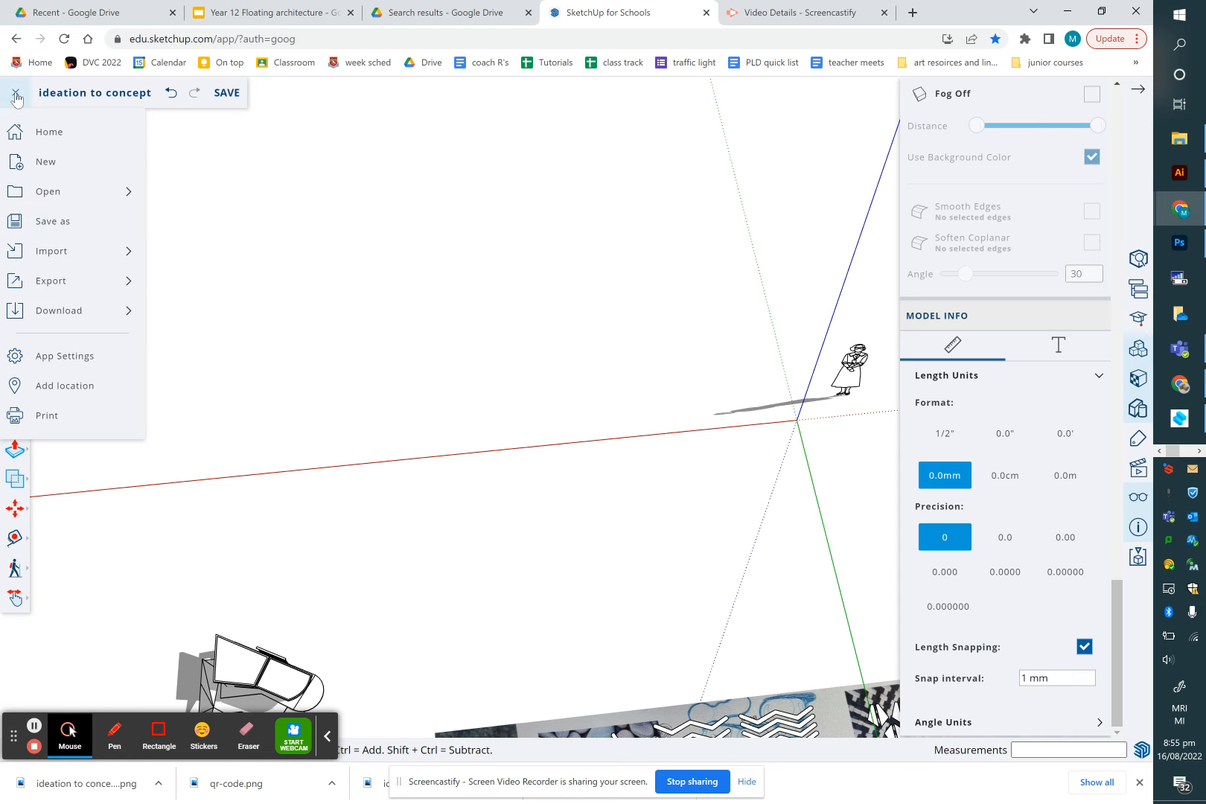
mouse_move(60, 254)
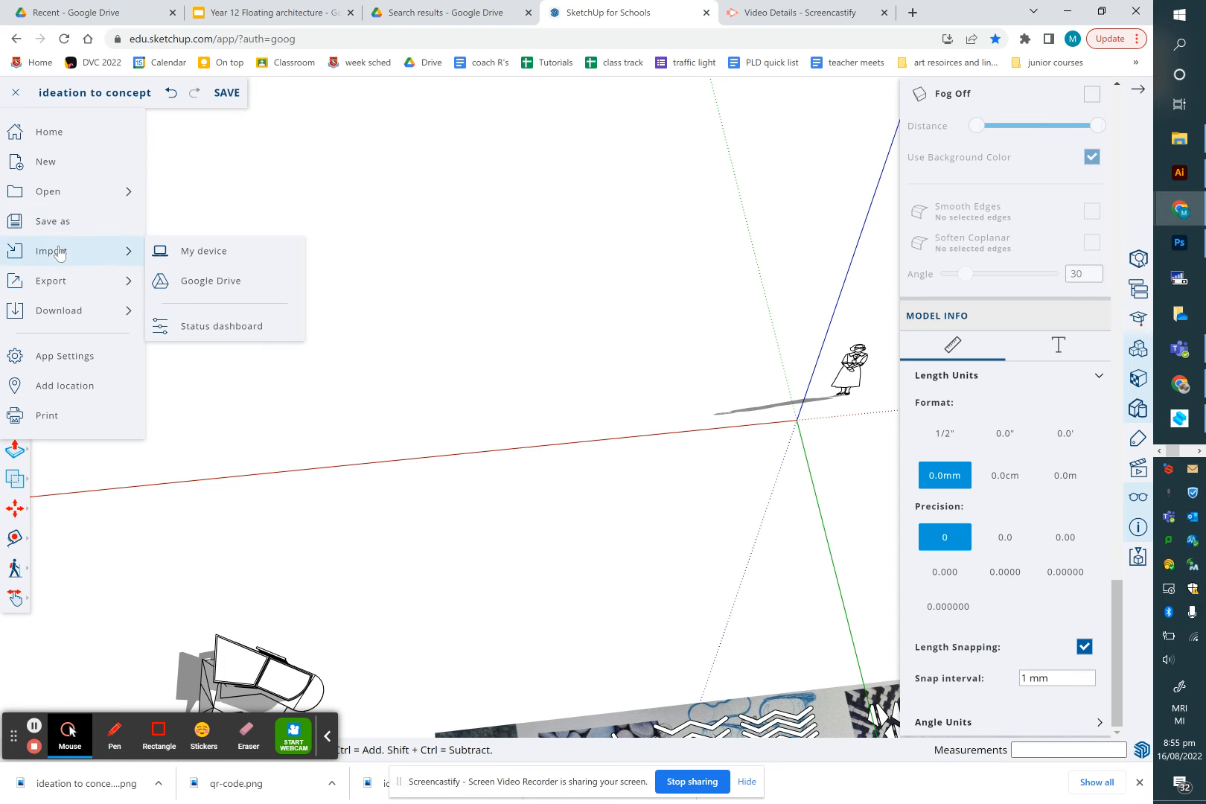
click(166, 256)
click(580, 438)
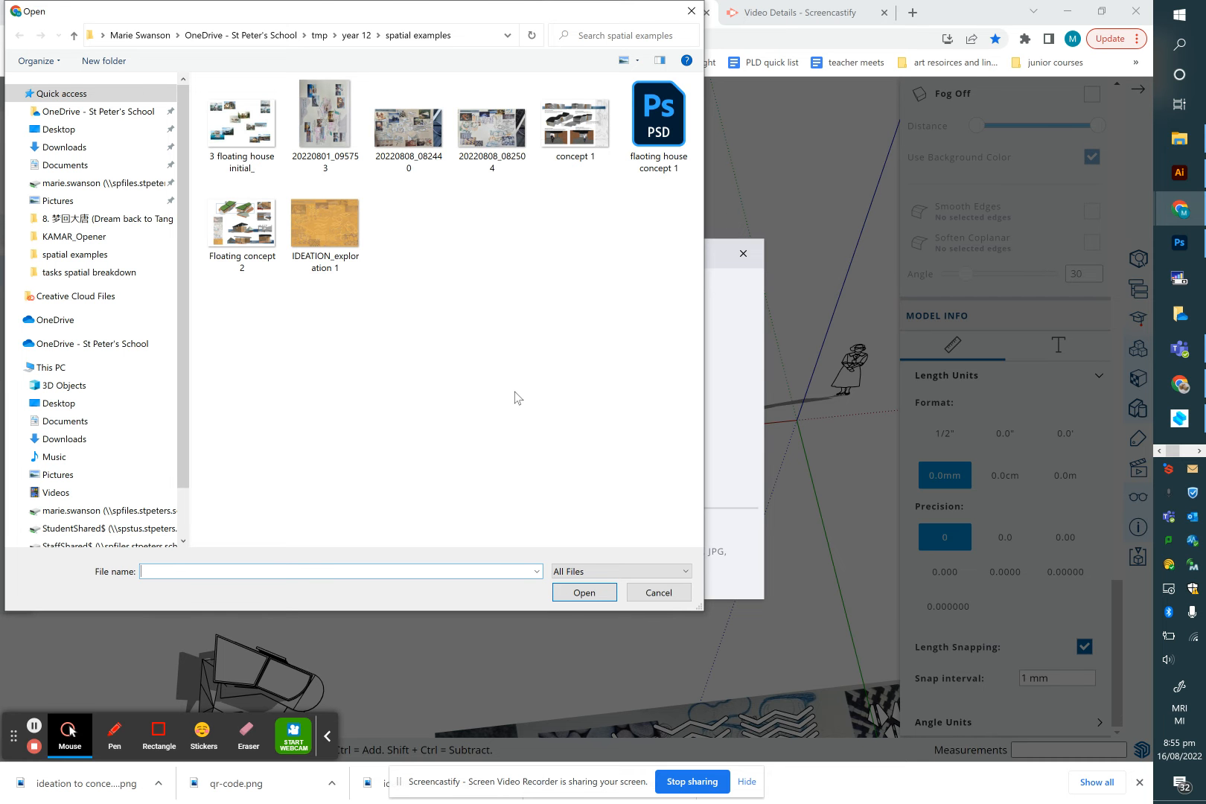
click(409, 141)
click(584, 593)
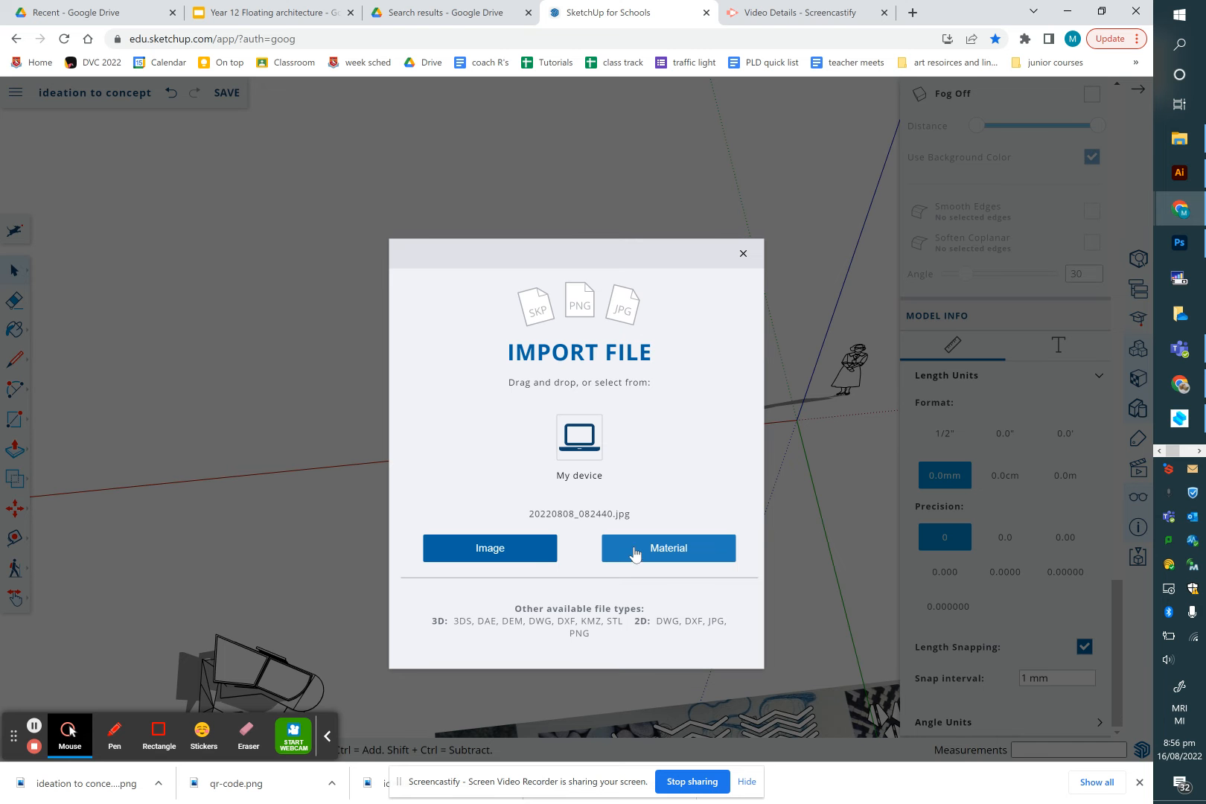
Bring the file in as an image and place it in the model, about 3830 mm high
click(525, 552)
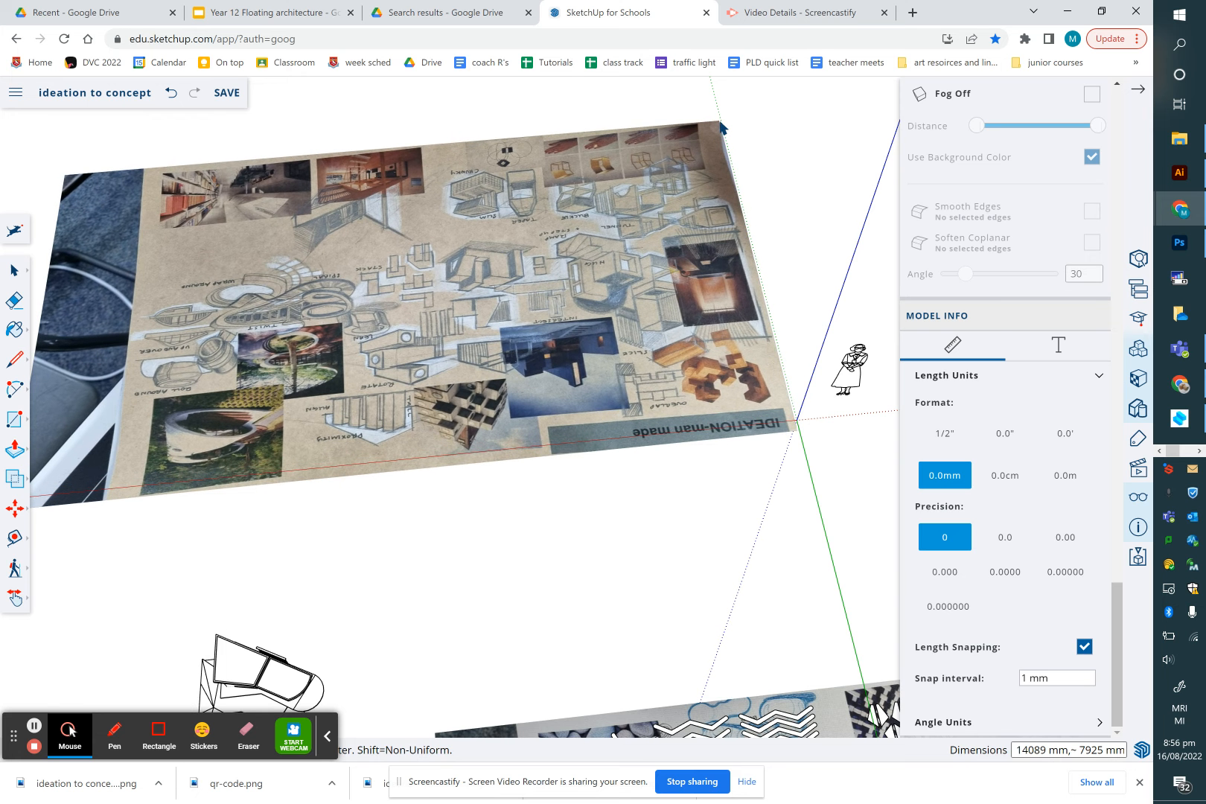
click(720, 121)
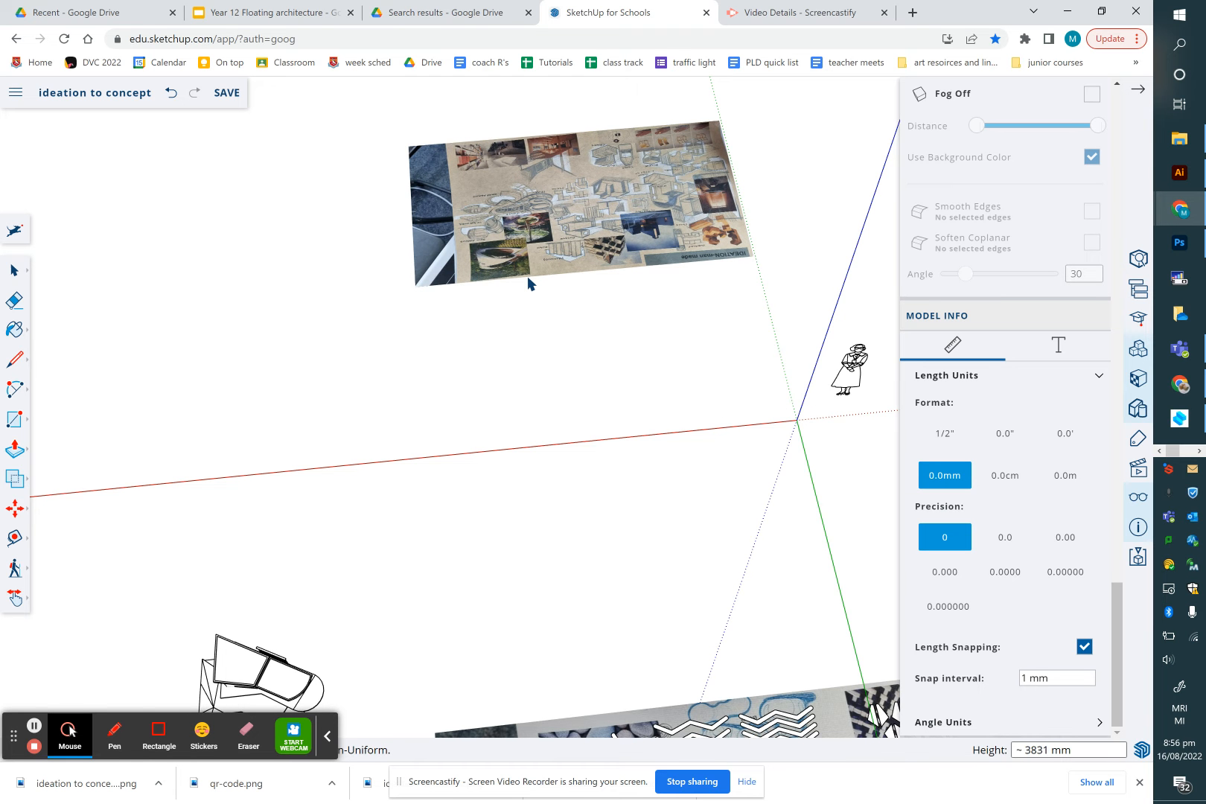
click(528, 283)
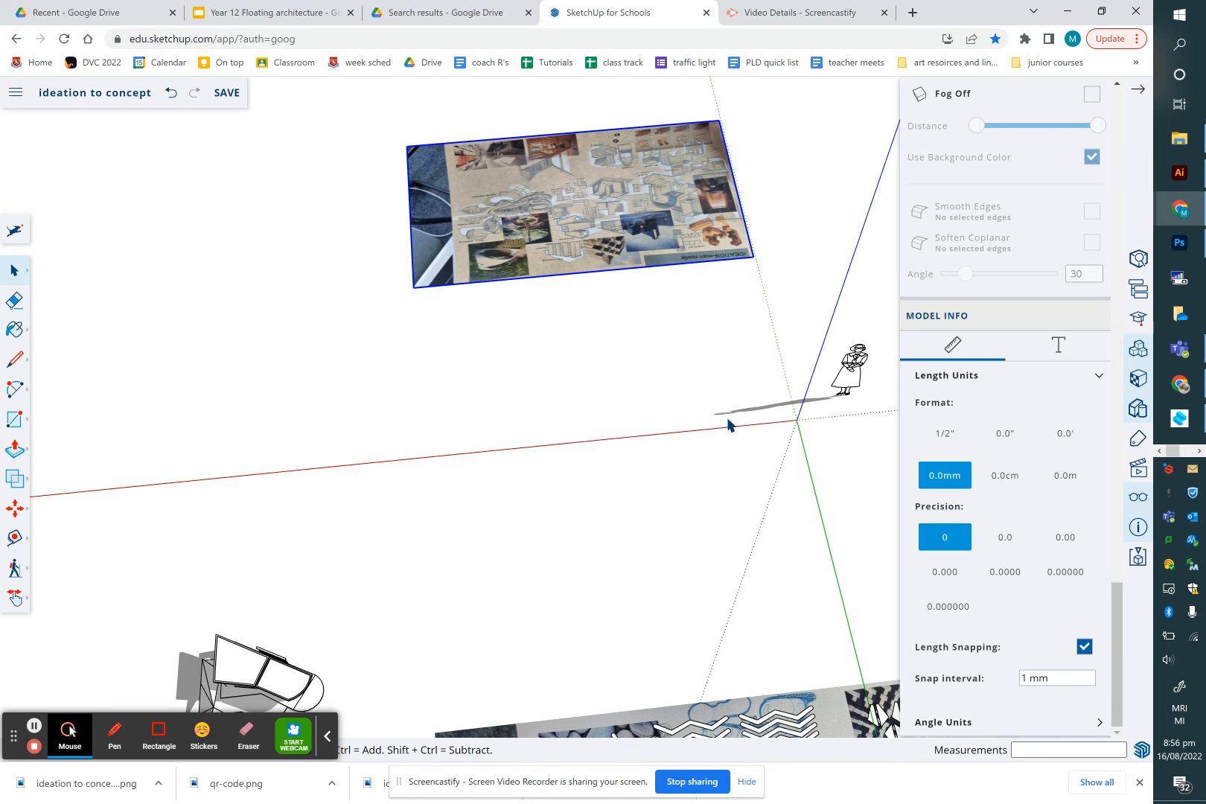
Switch to a standard view looking straight at the placed image
scroll(660, 506, down, 5)
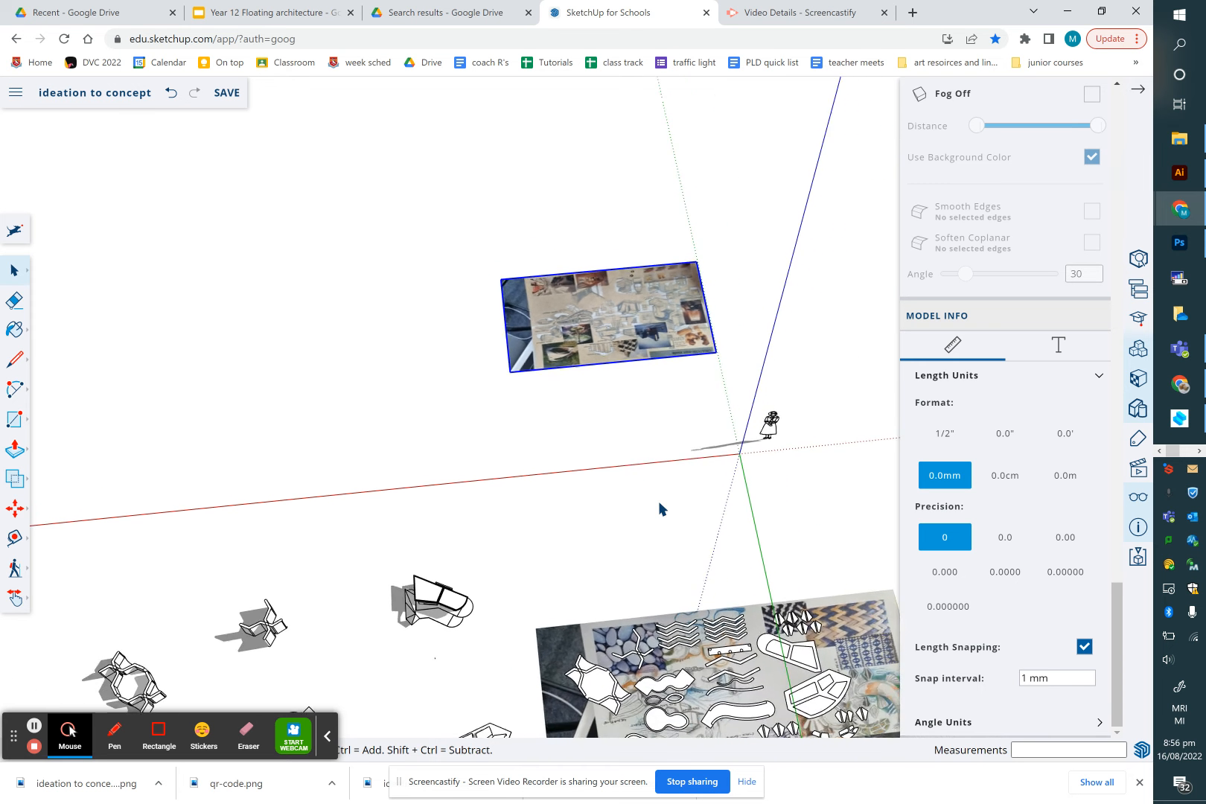
scroll(660, 509, down, 2)
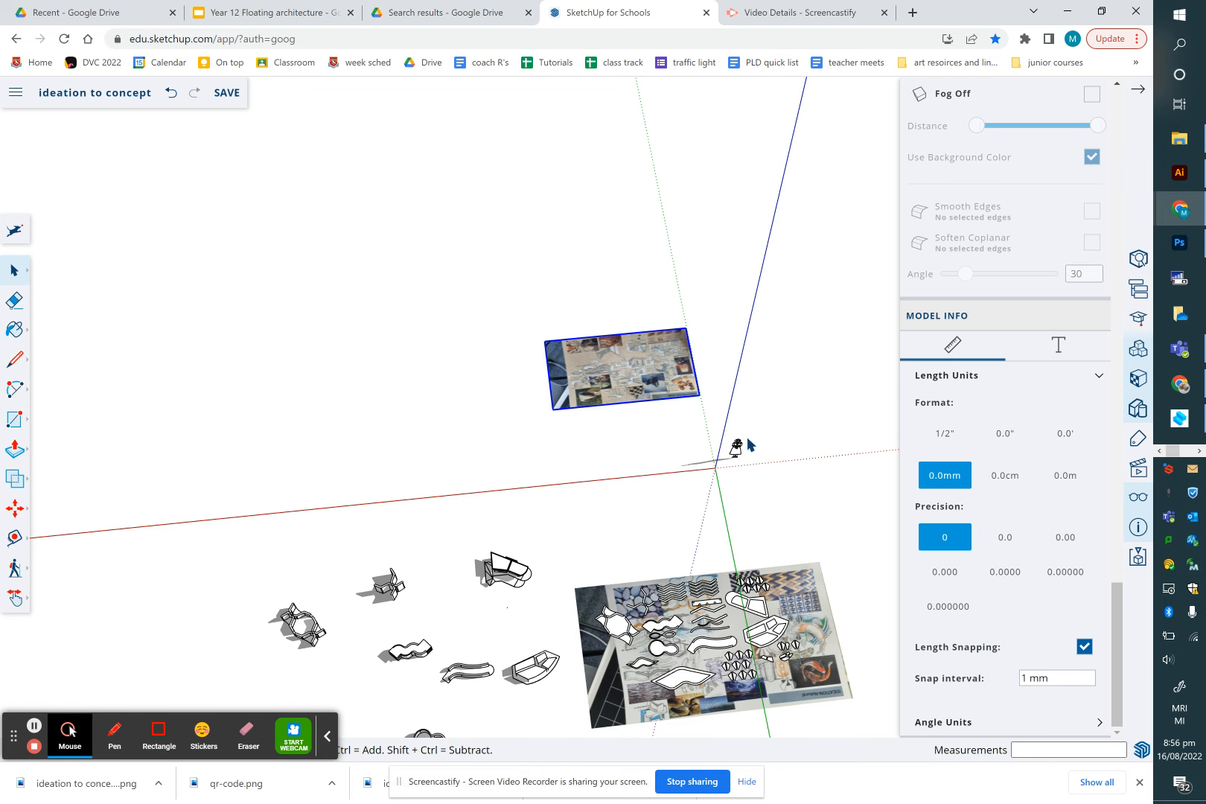
scroll(749, 436, up, 5)
scroll(748, 439, up, 2)
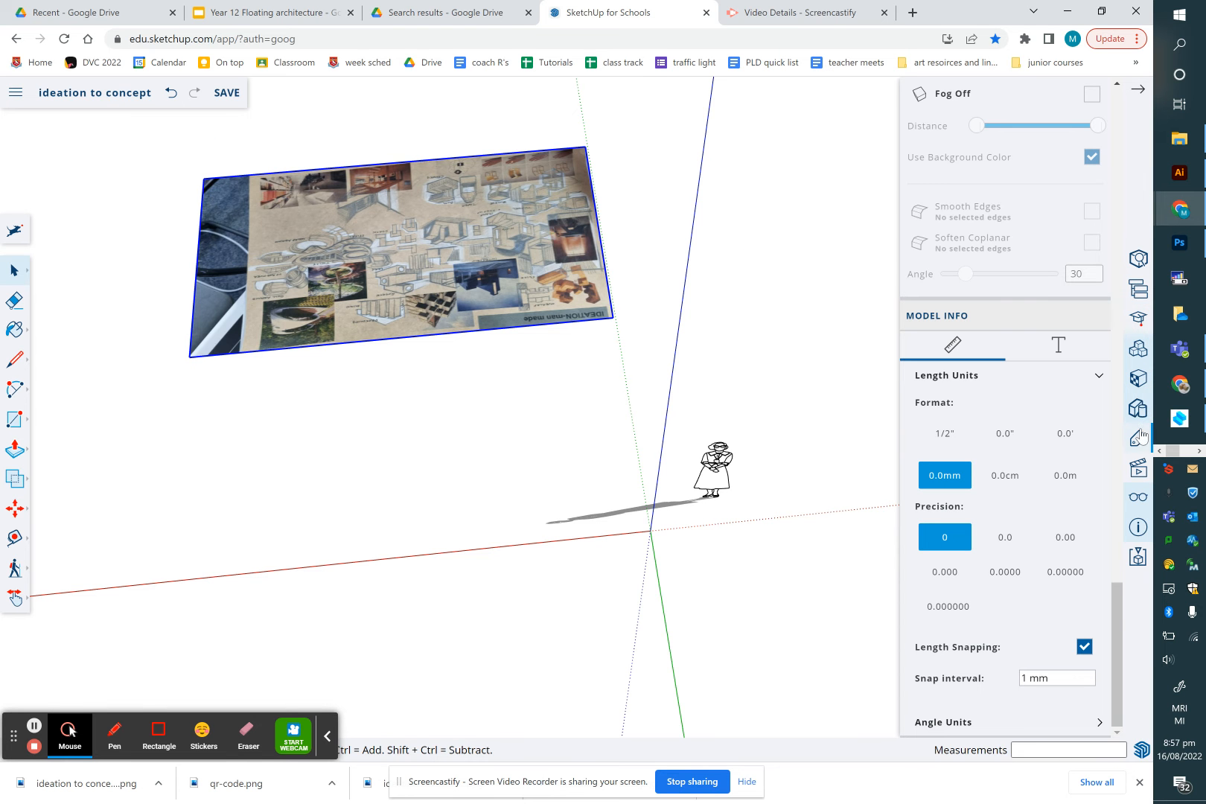
click(1138, 469)
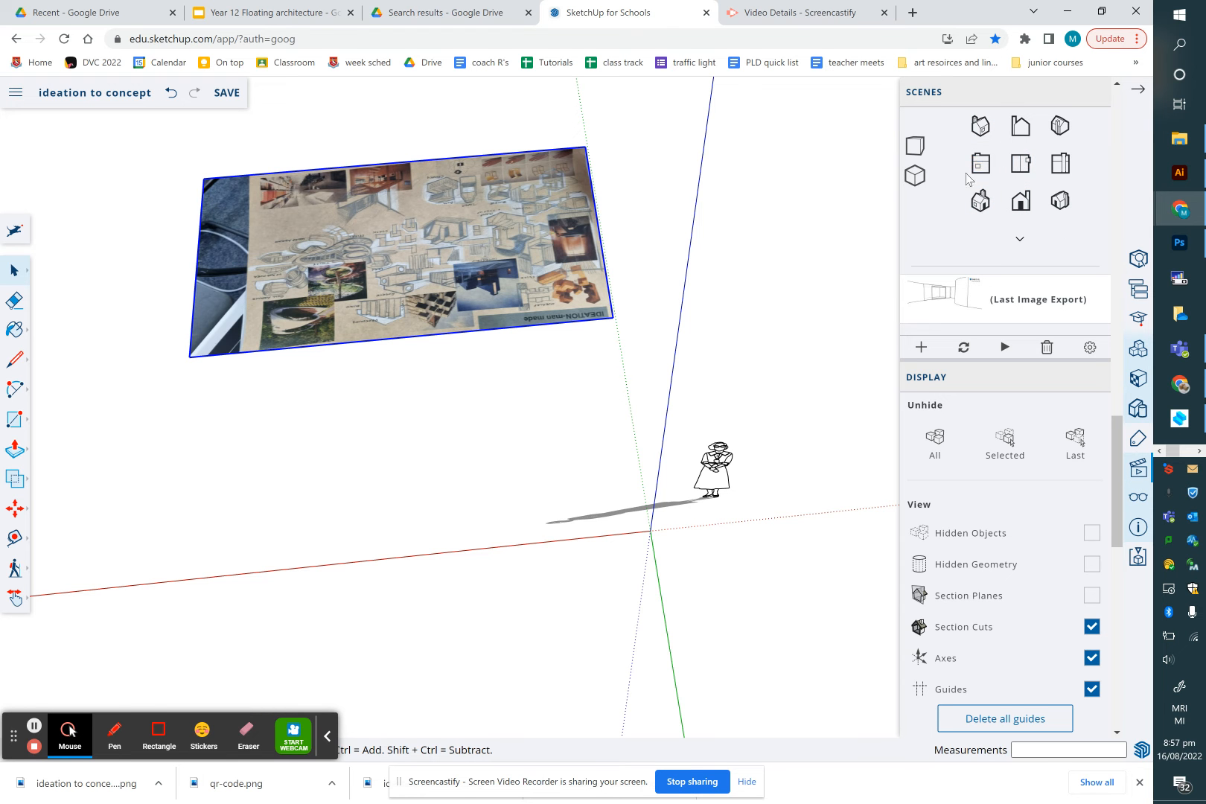
click(1019, 166)
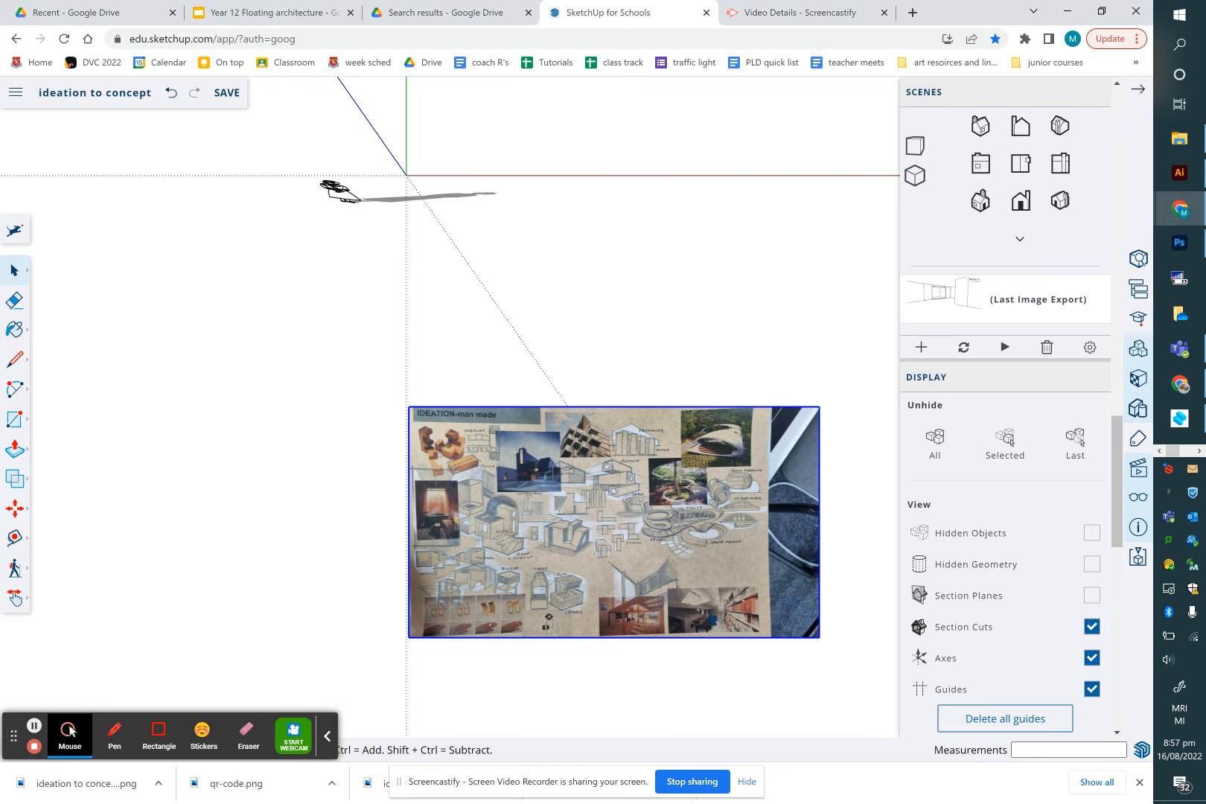
Examine the ideation board image up close, then delete it from the model
scroll(708, 604, up, 3)
scroll(707, 603, down, 4)
scroll(707, 604, up, 3)
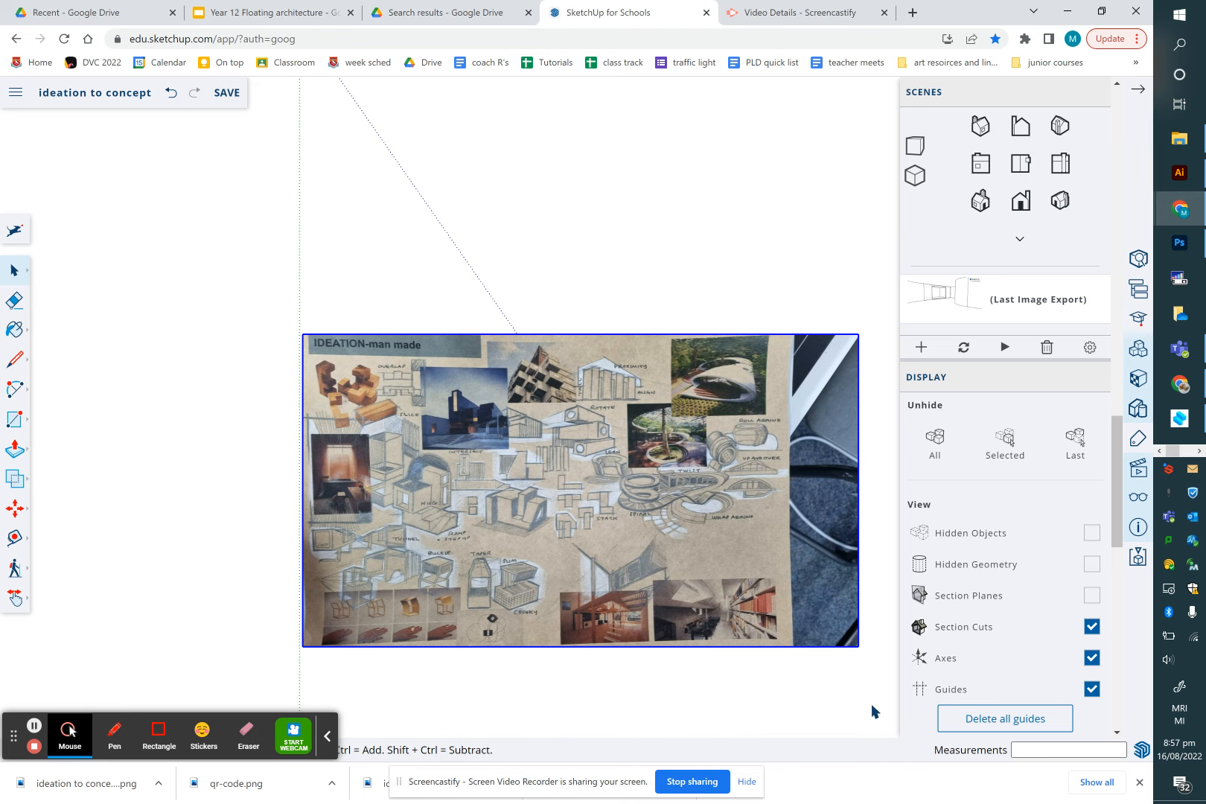
scroll(881, 711, up, 2)
scroll(880, 711, down, 3)
scroll(880, 711, up, 1)
scroll(880, 712, down, 2)
scroll(880, 712, up, 2)
scroll(881, 711, down, 1)
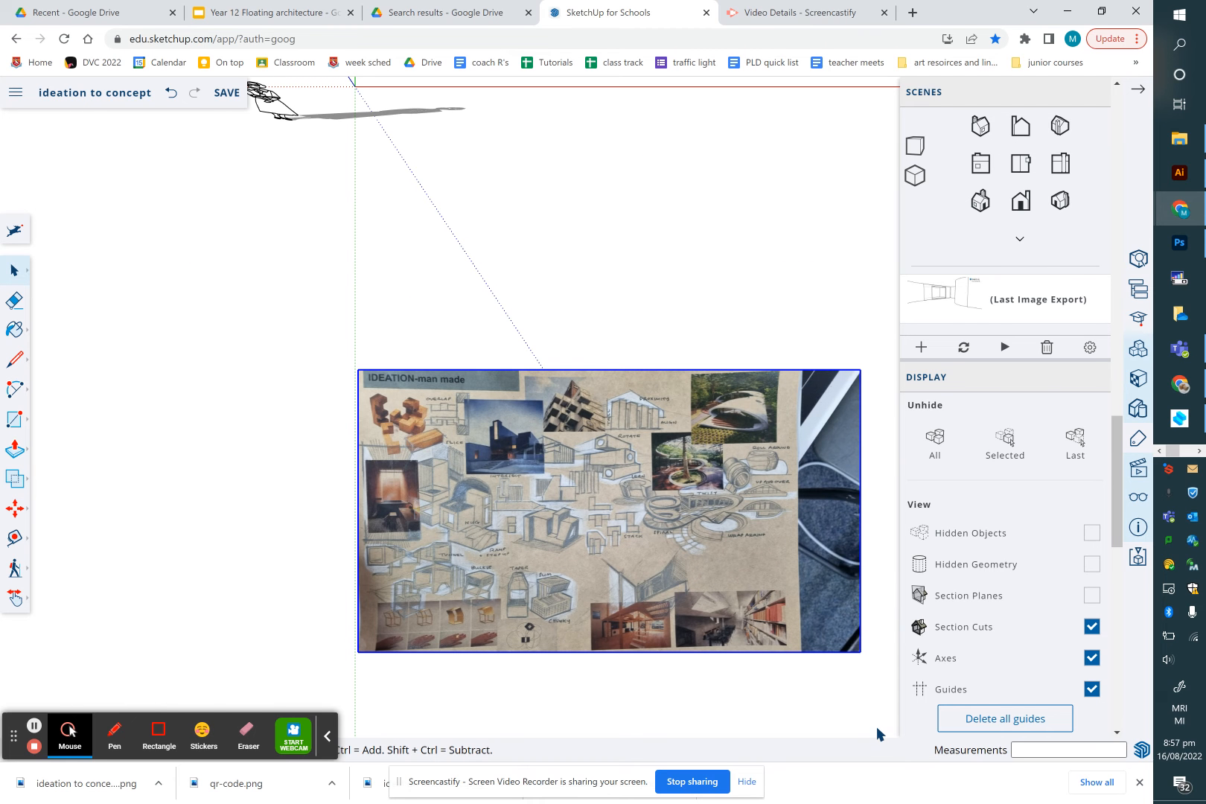
scroll(877, 726, up, 3)
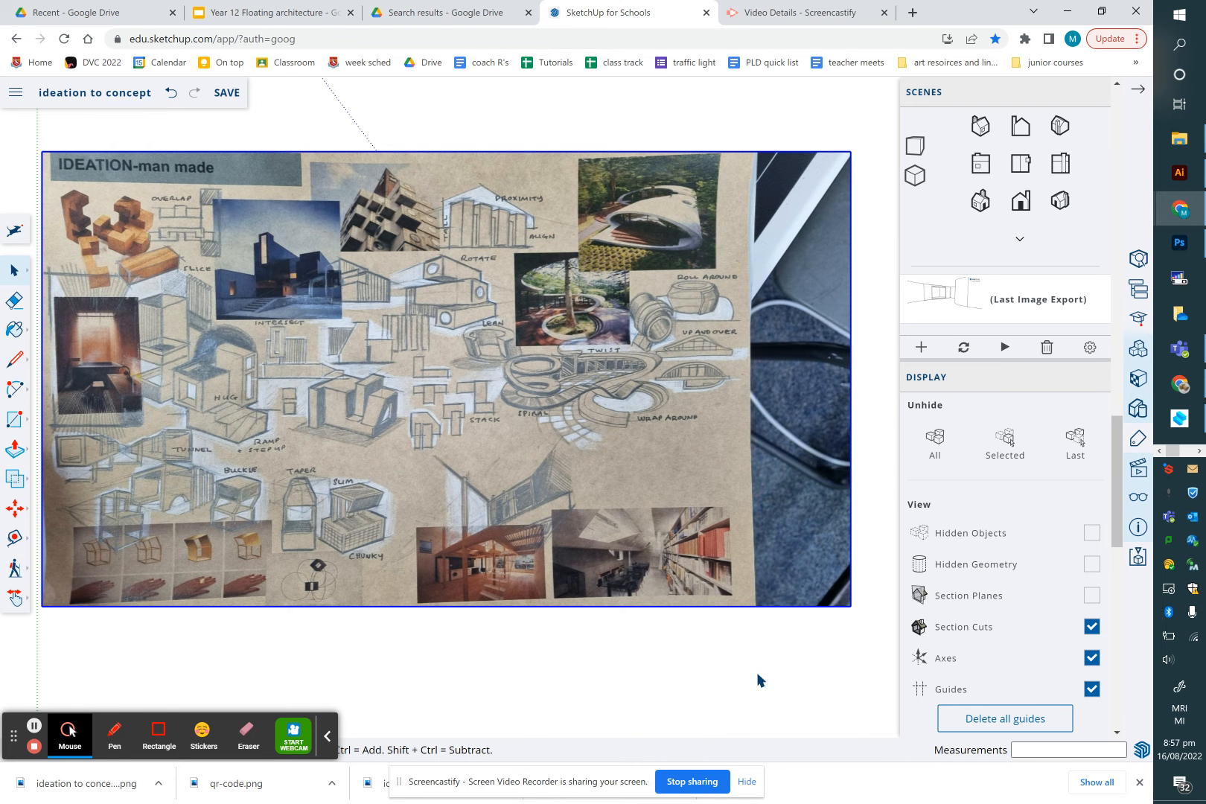
scroll(759, 680, down, 2)
scroll(760, 679, down, 3)
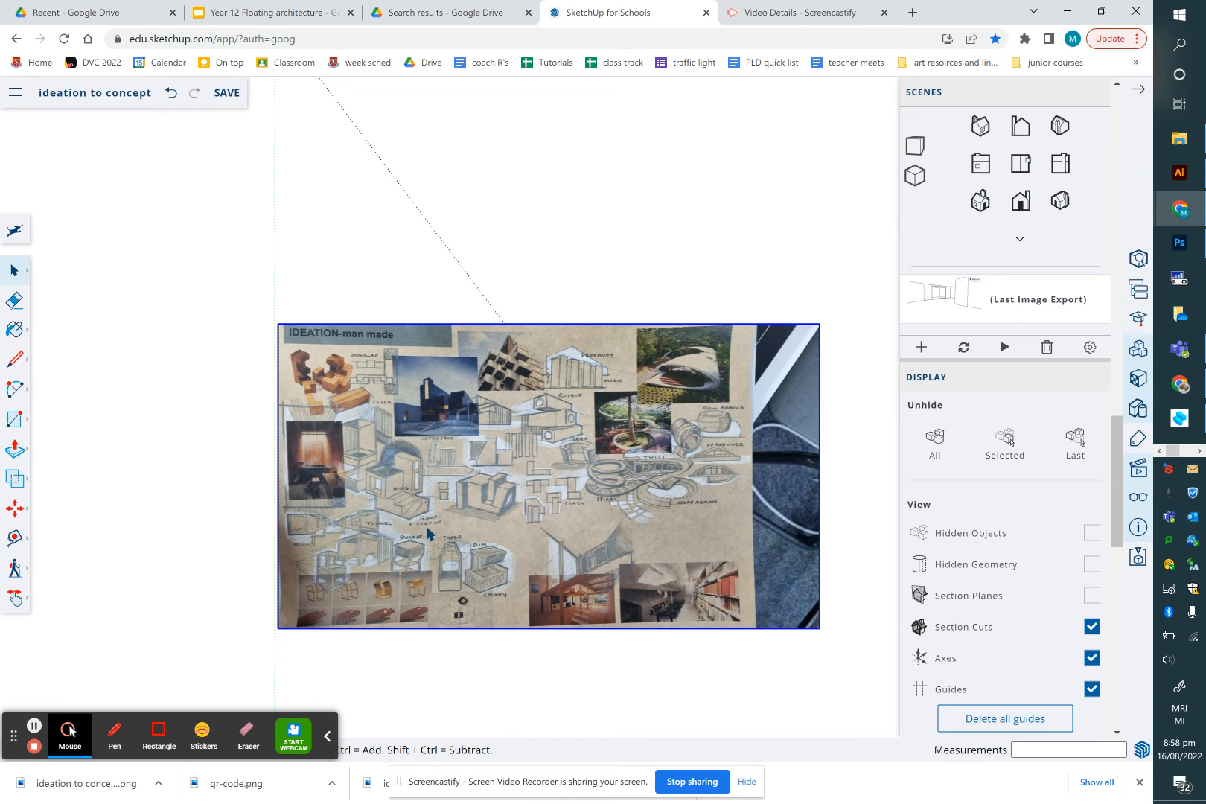
scroll(429, 570, up, 5)
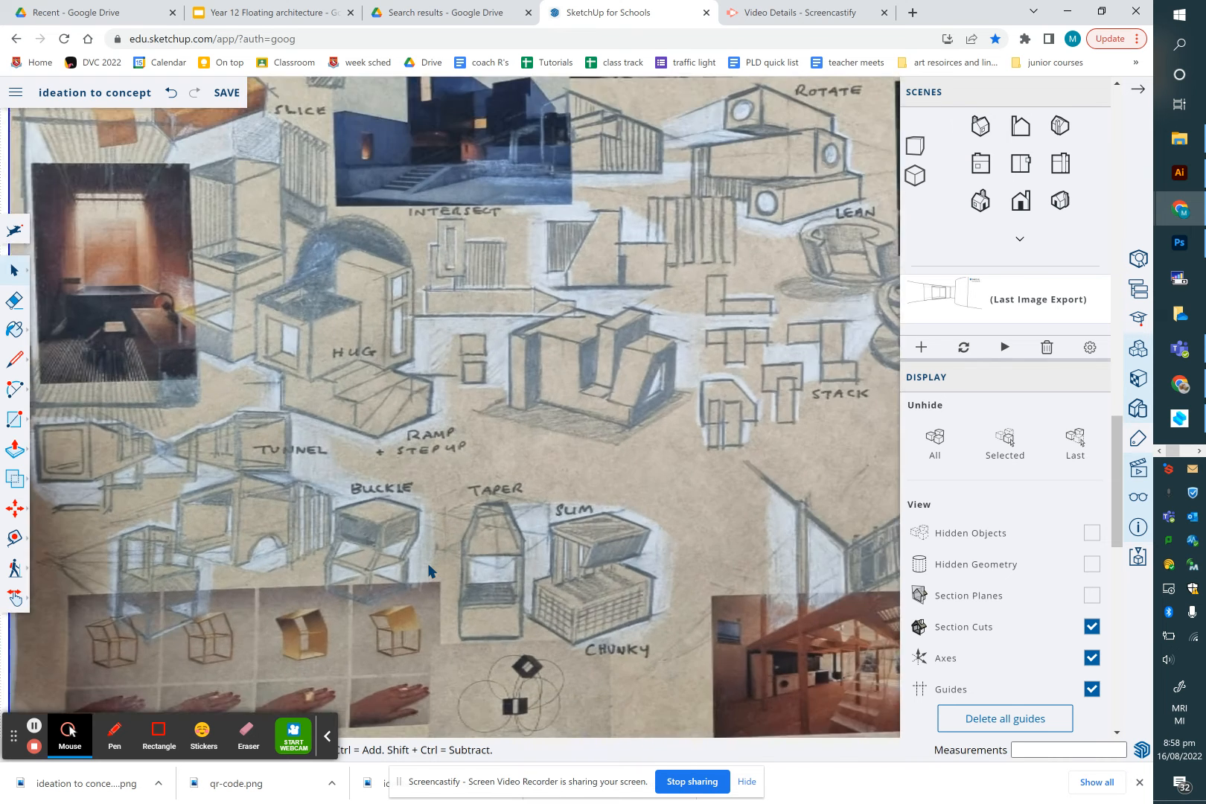
scroll(429, 571, down, 5)
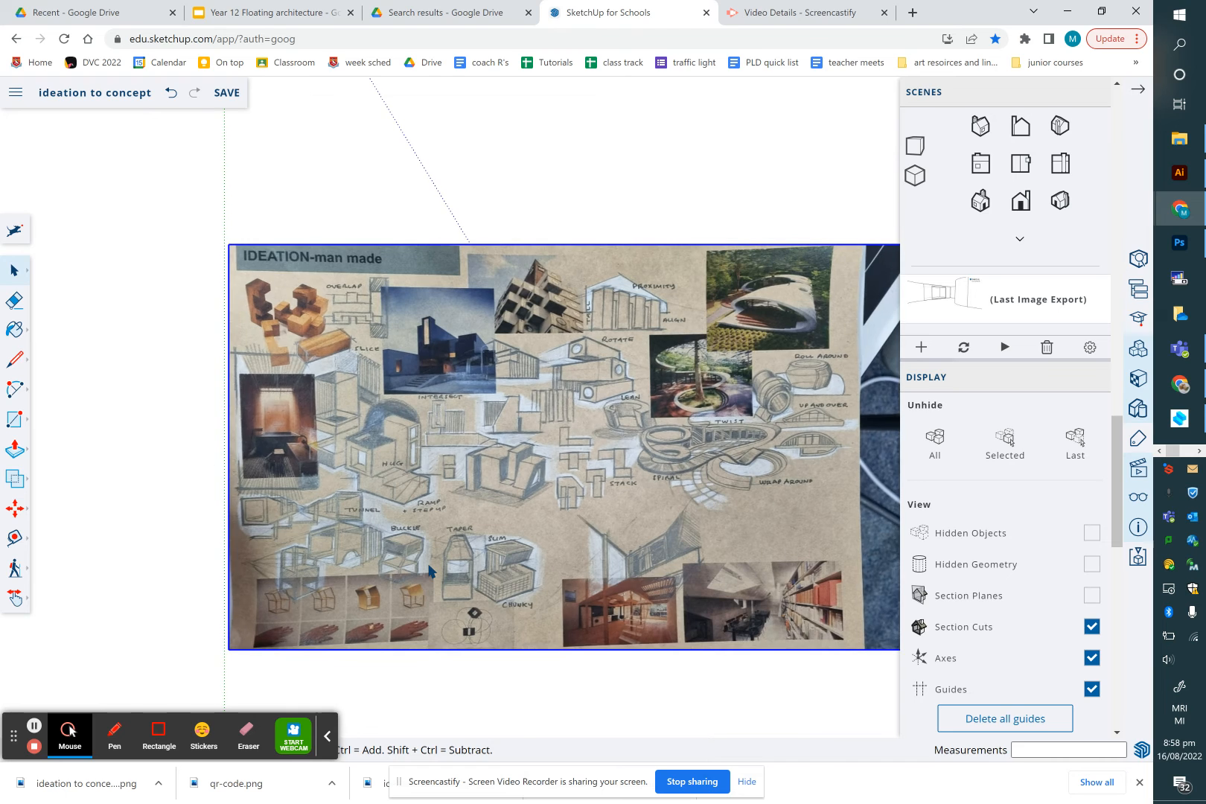
scroll(513, 527, down, 3)
scroll(476, 566, up, 4)
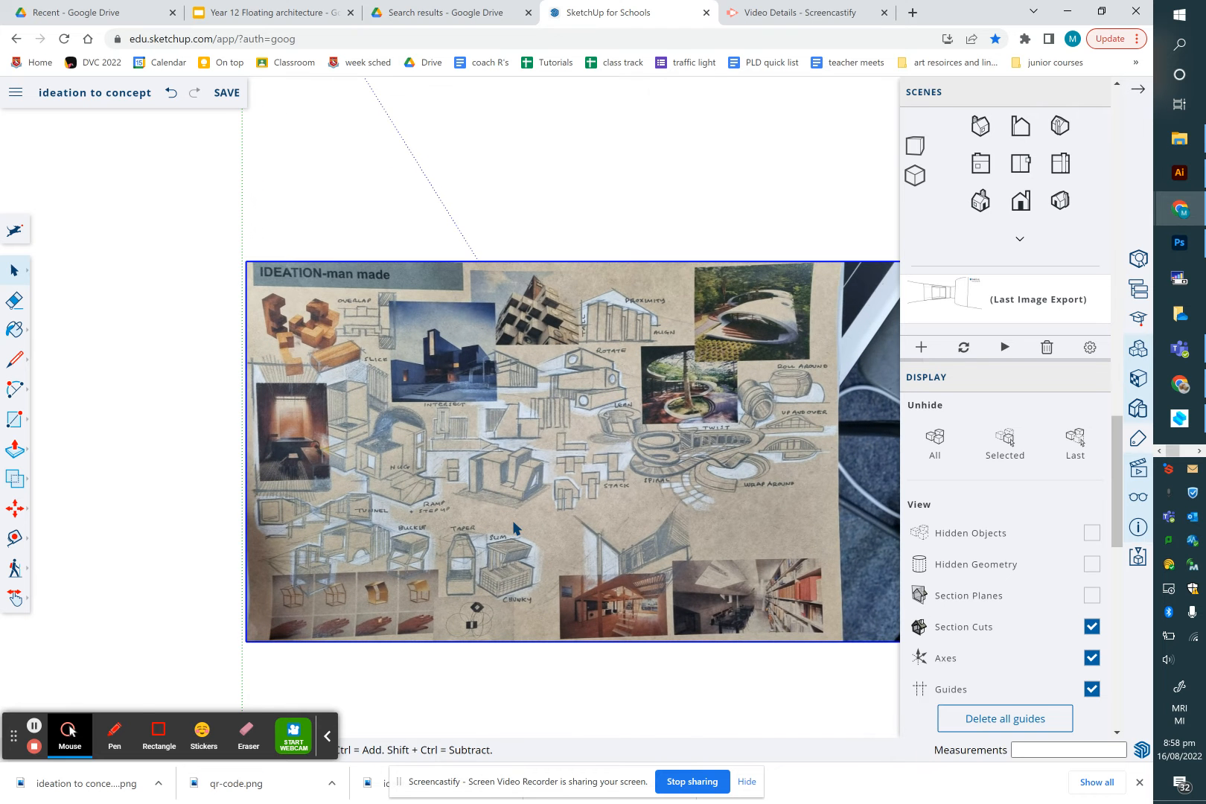
scroll(421, 503, up, 2)
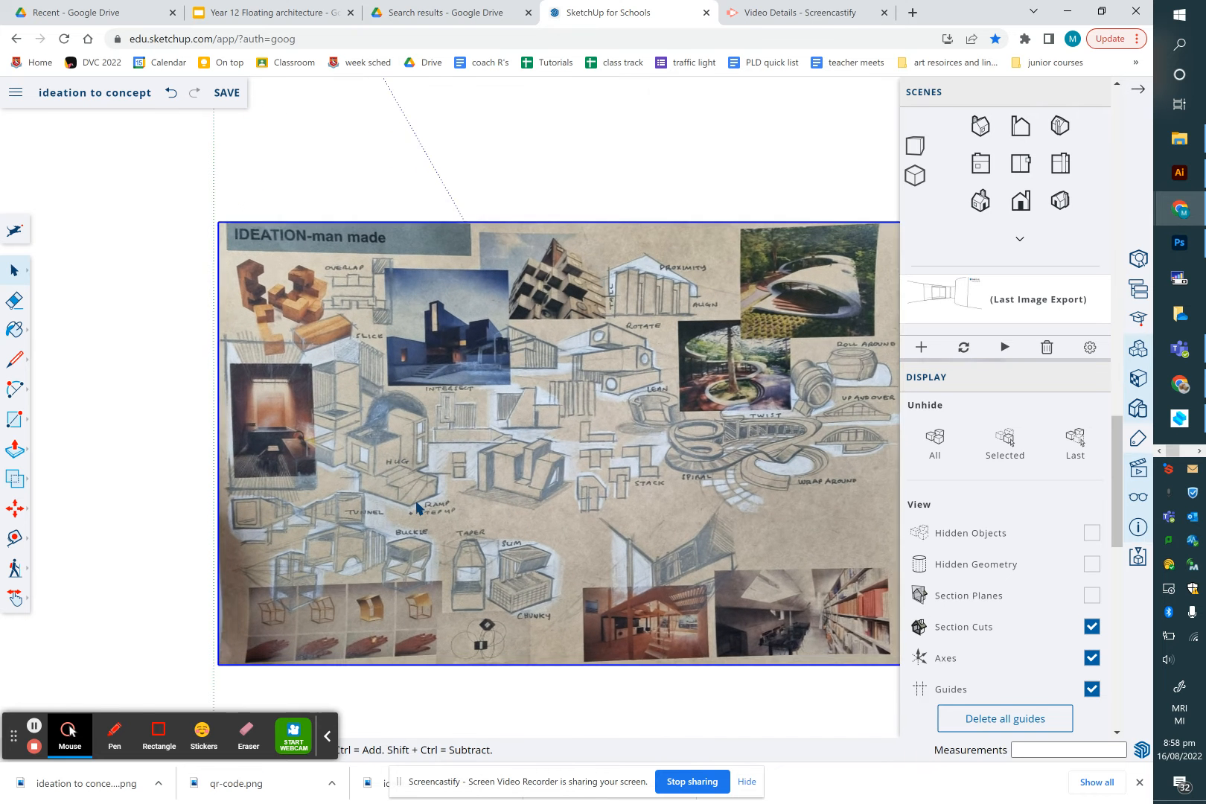
scroll(417, 507, up, 1)
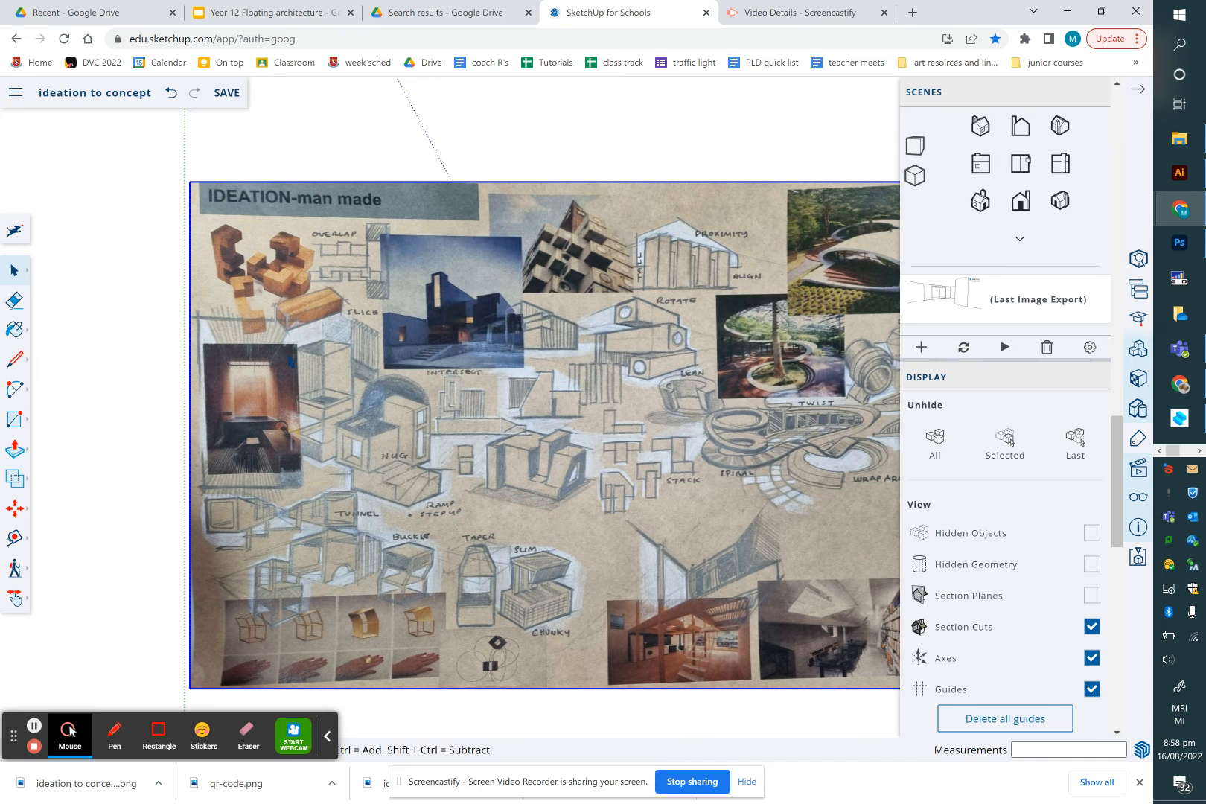
key(Delete)
Import the file 20220808_082504.jpg from the device
click(15, 92)
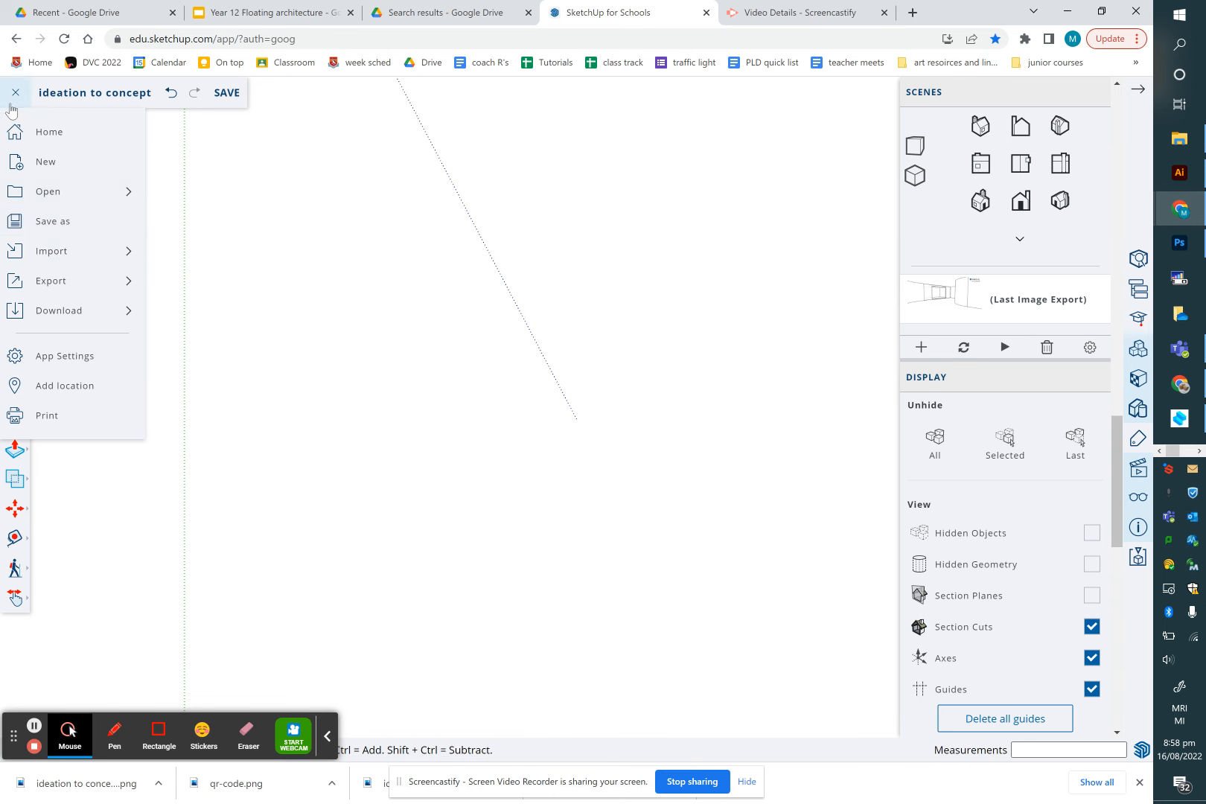
mouse_move(62, 256)
click(179, 251)
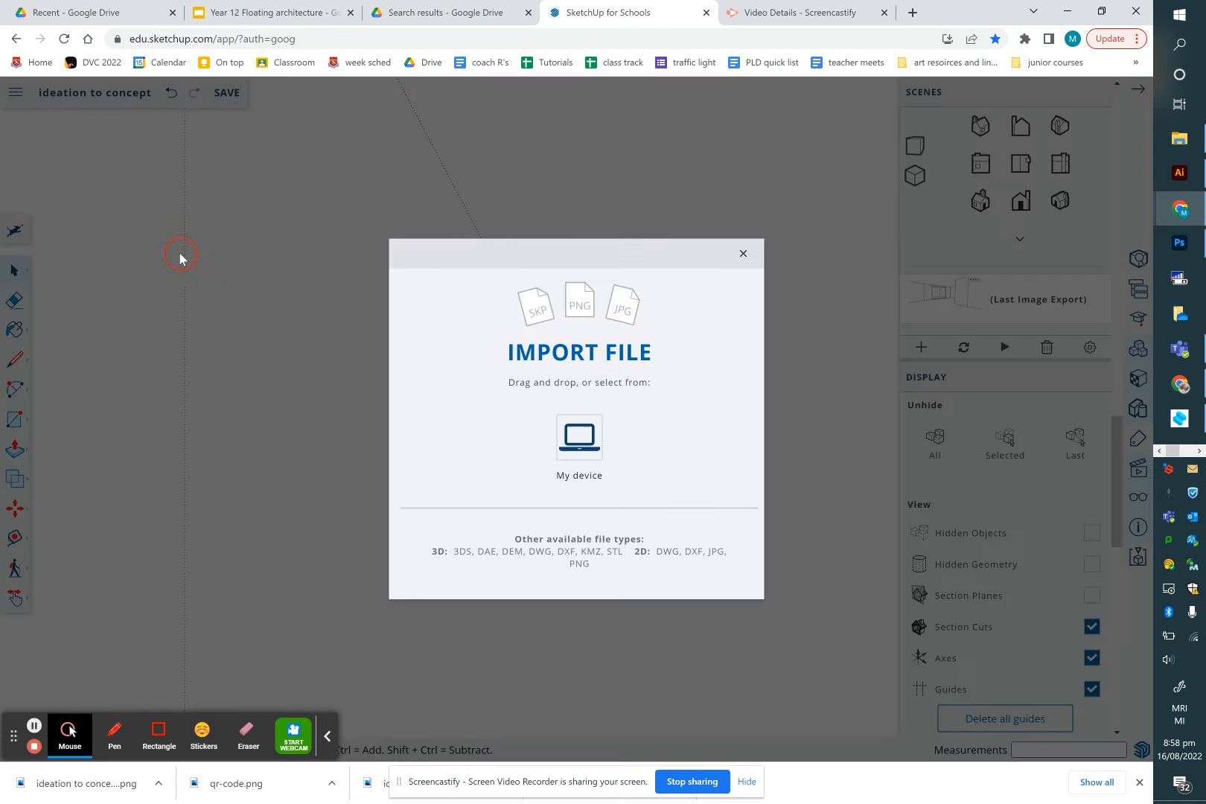
click(583, 447)
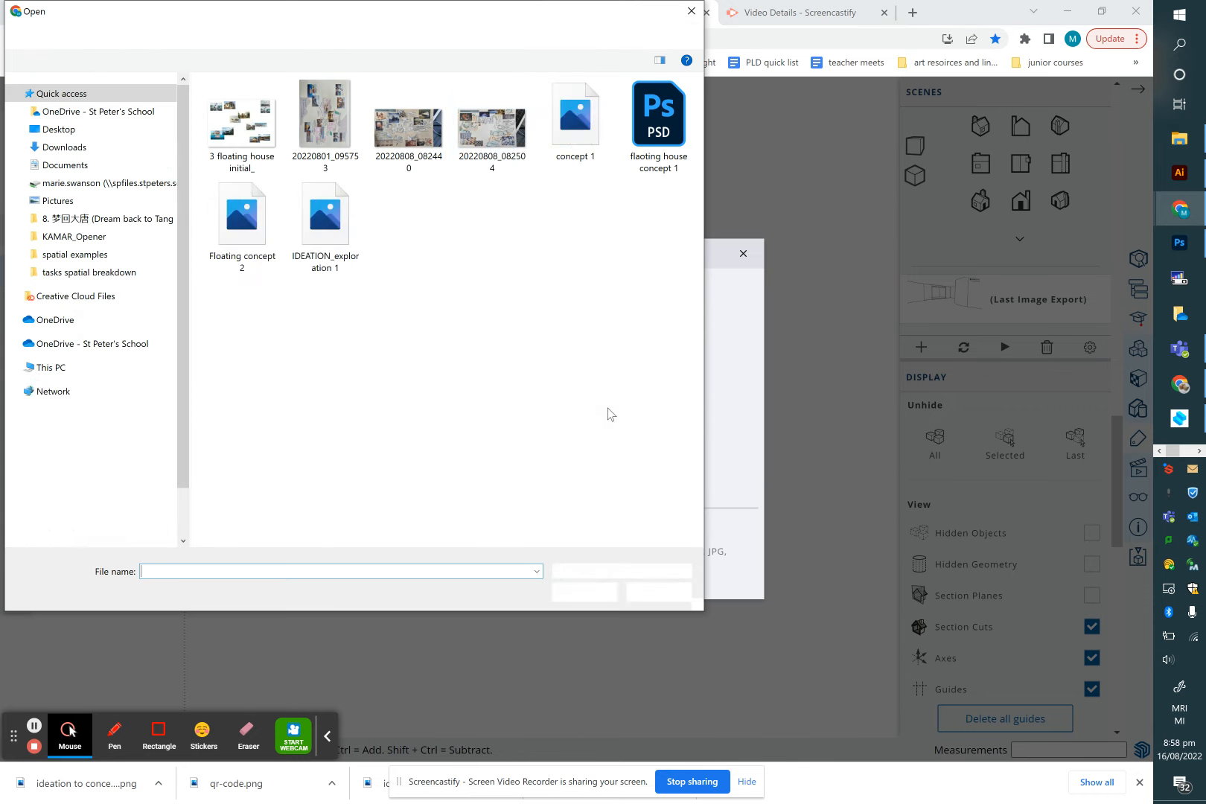
click(505, 138)
click(584, 592)
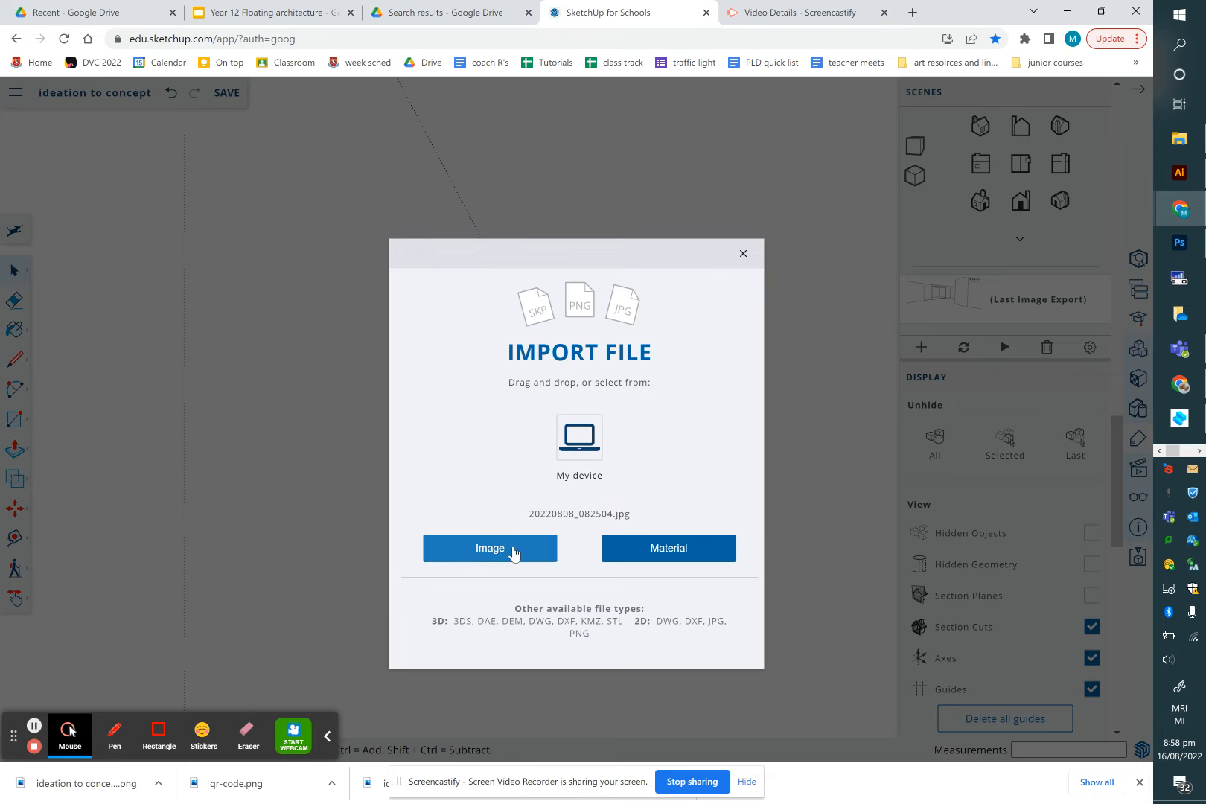
Bring the file in as an image and place it in the model
click(513, 551)
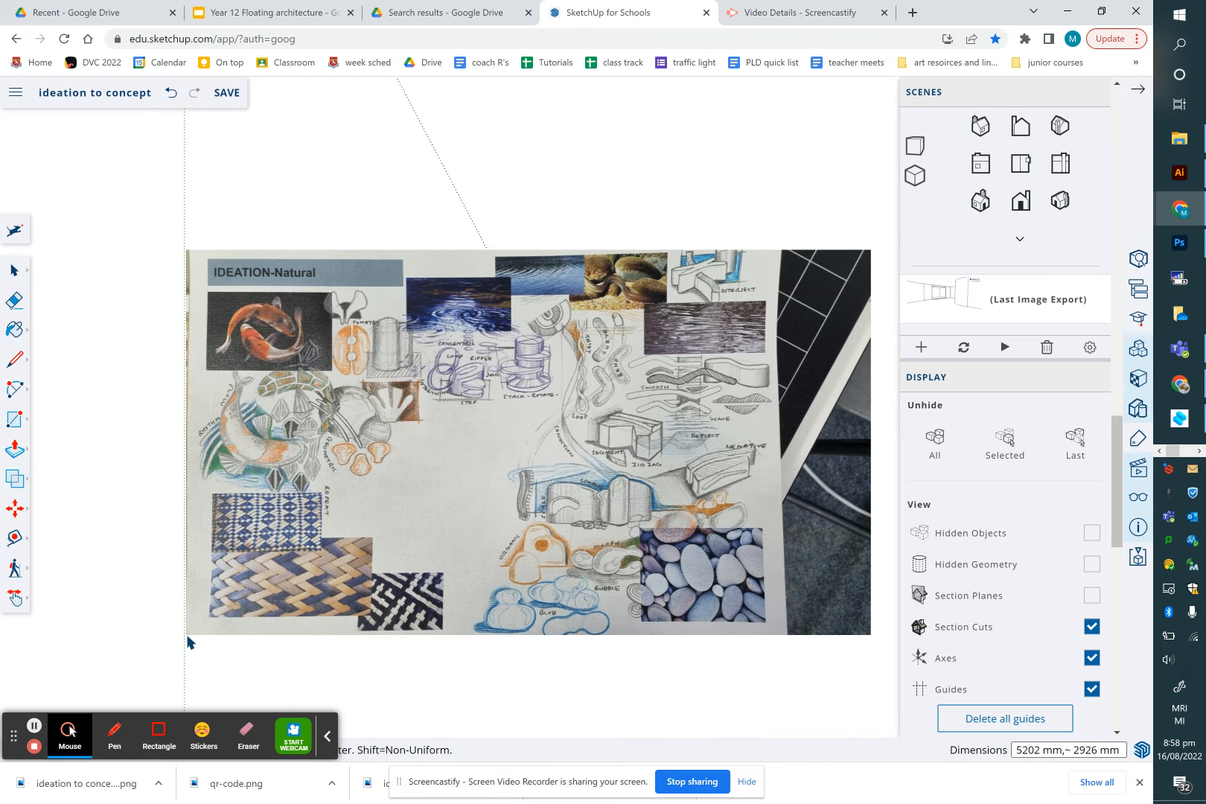
click(301, 544)
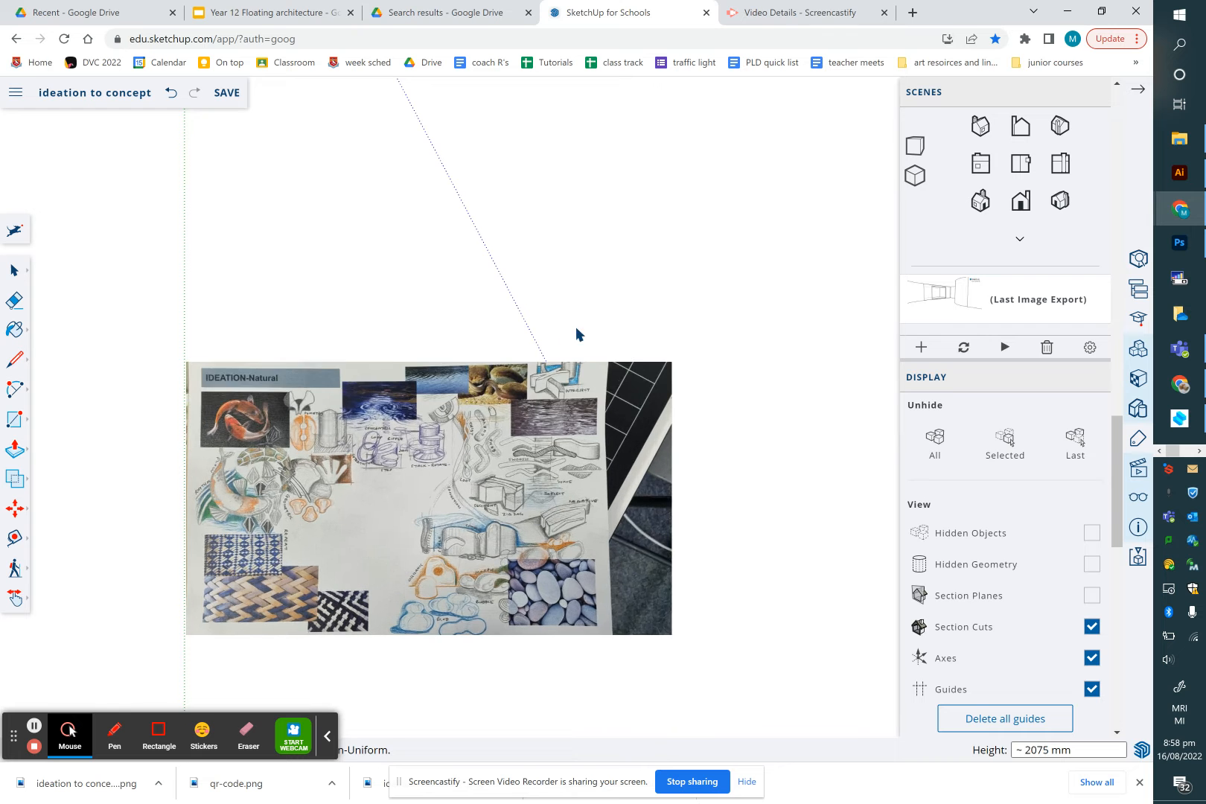
click(715, 257)
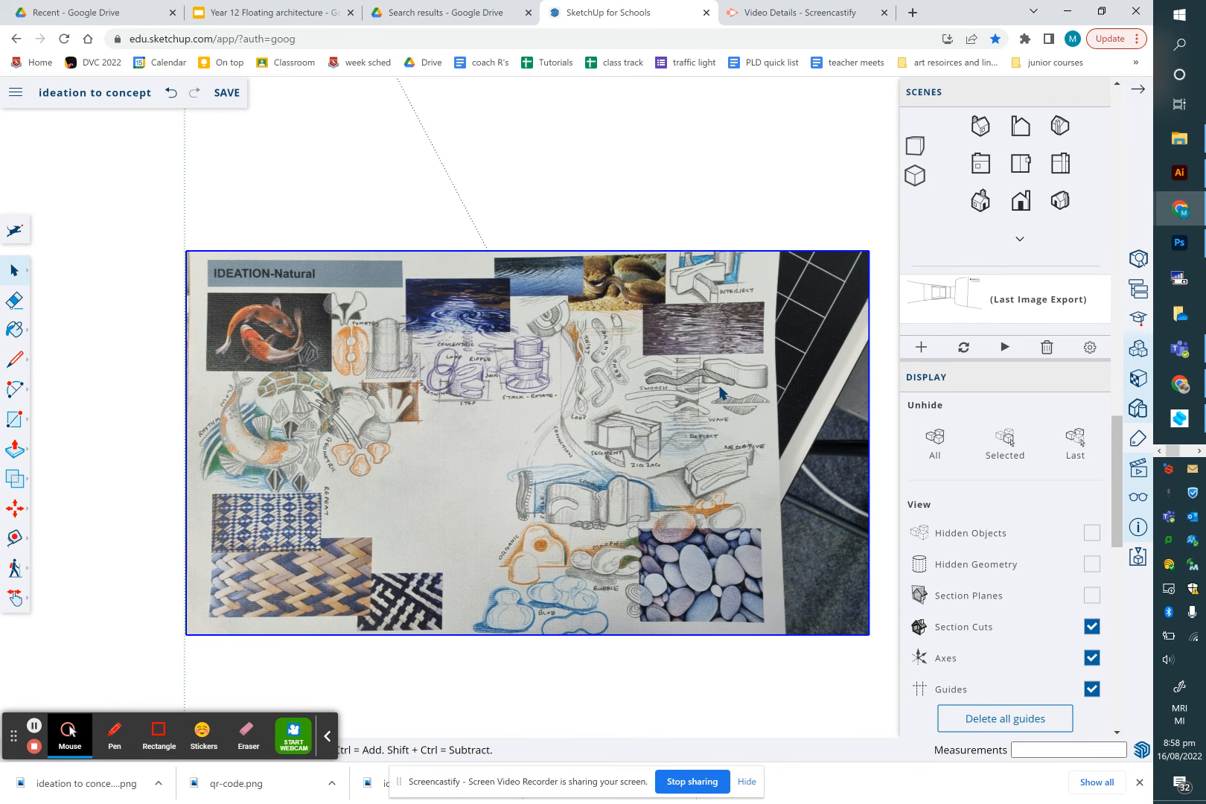
Draw two circles about 21 mm in radius on the image along the upper curve of a sketched swoosh shape
scroll(720, 393, up, 5)
scroll(719, 392, up, 1)
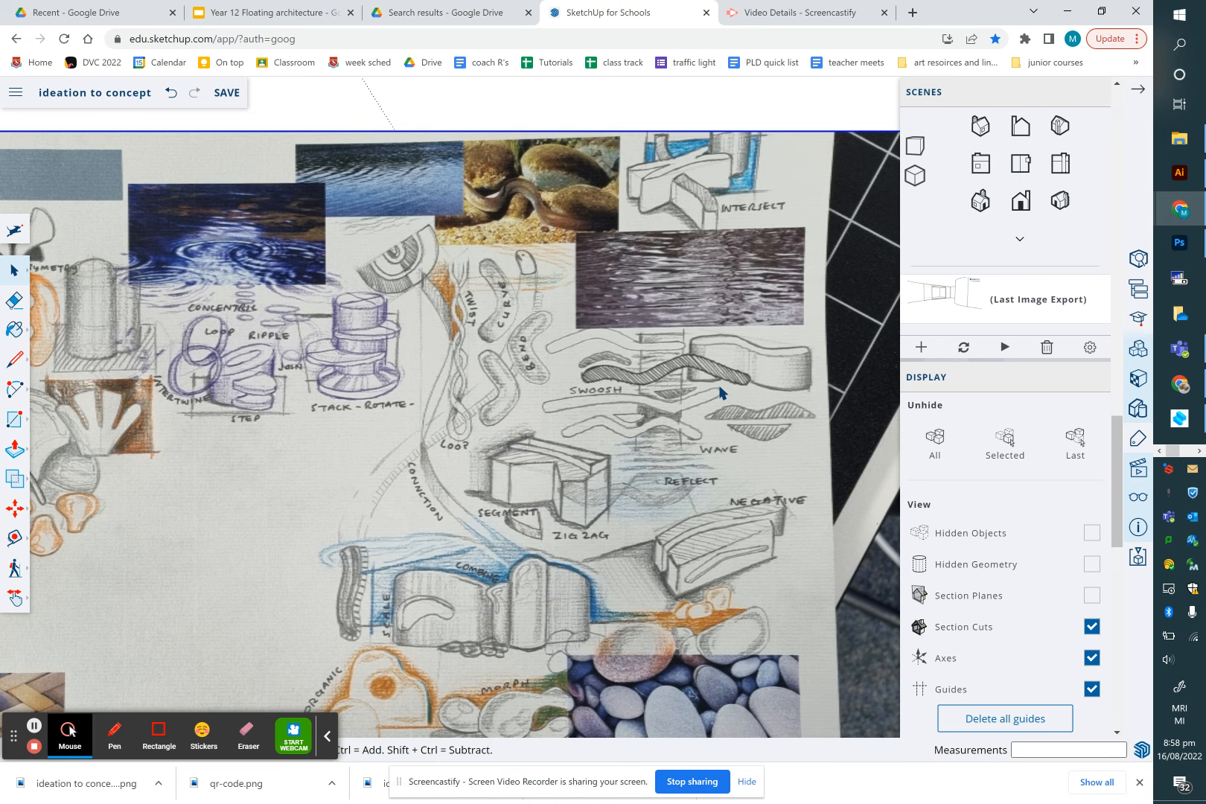
scroll(719, 392, up, 5)
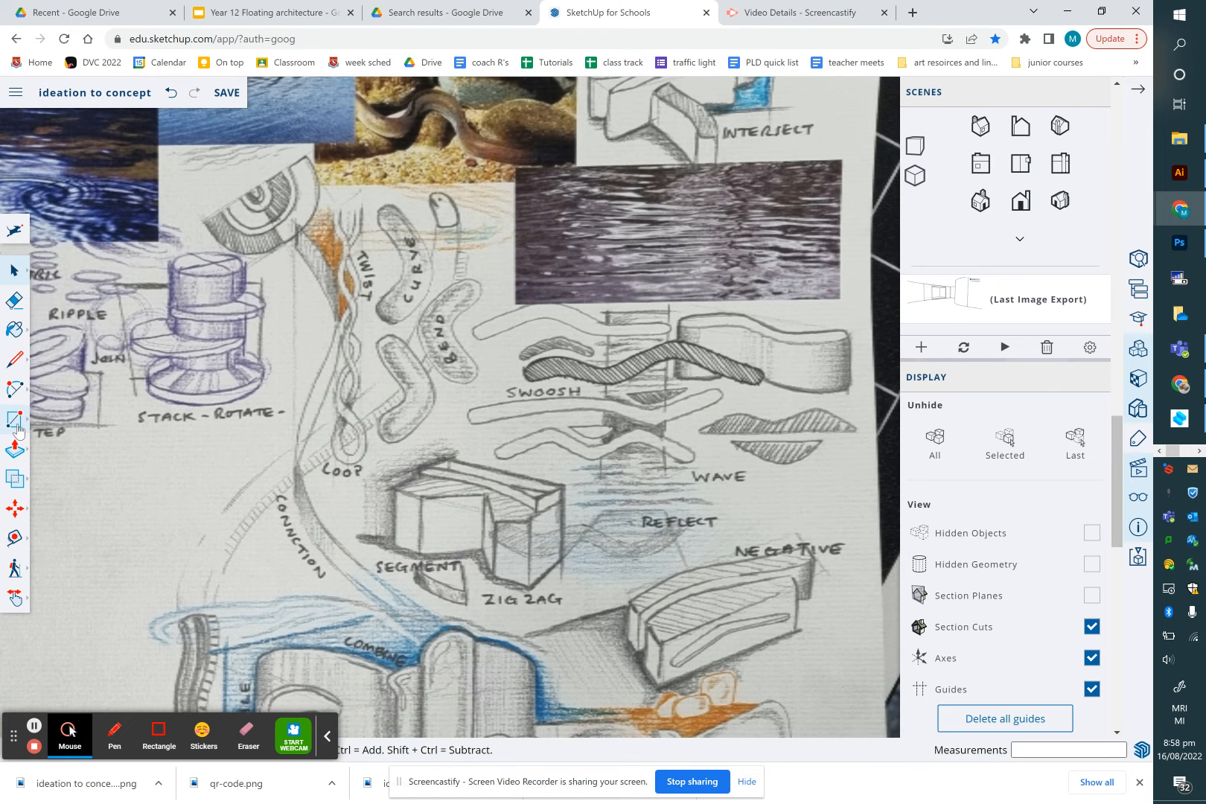
click(17, 428)
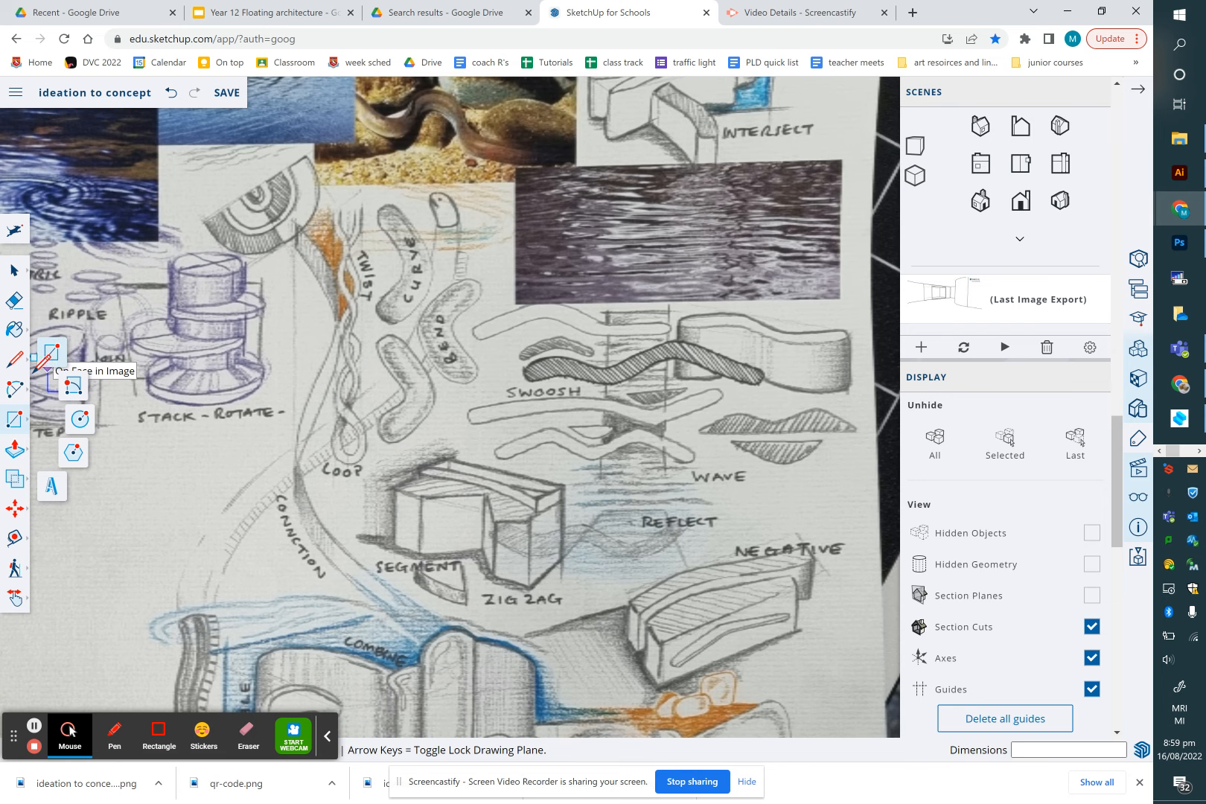
click(15, 389)
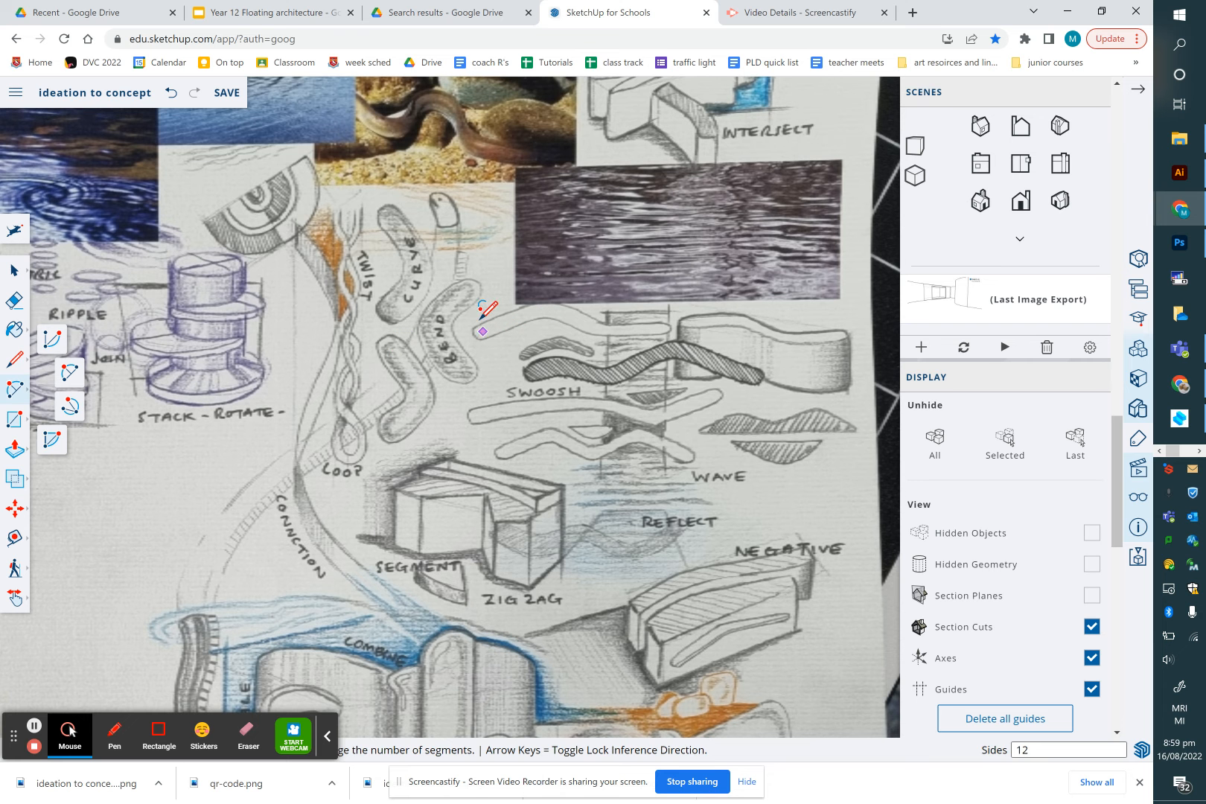
click(15, 419)
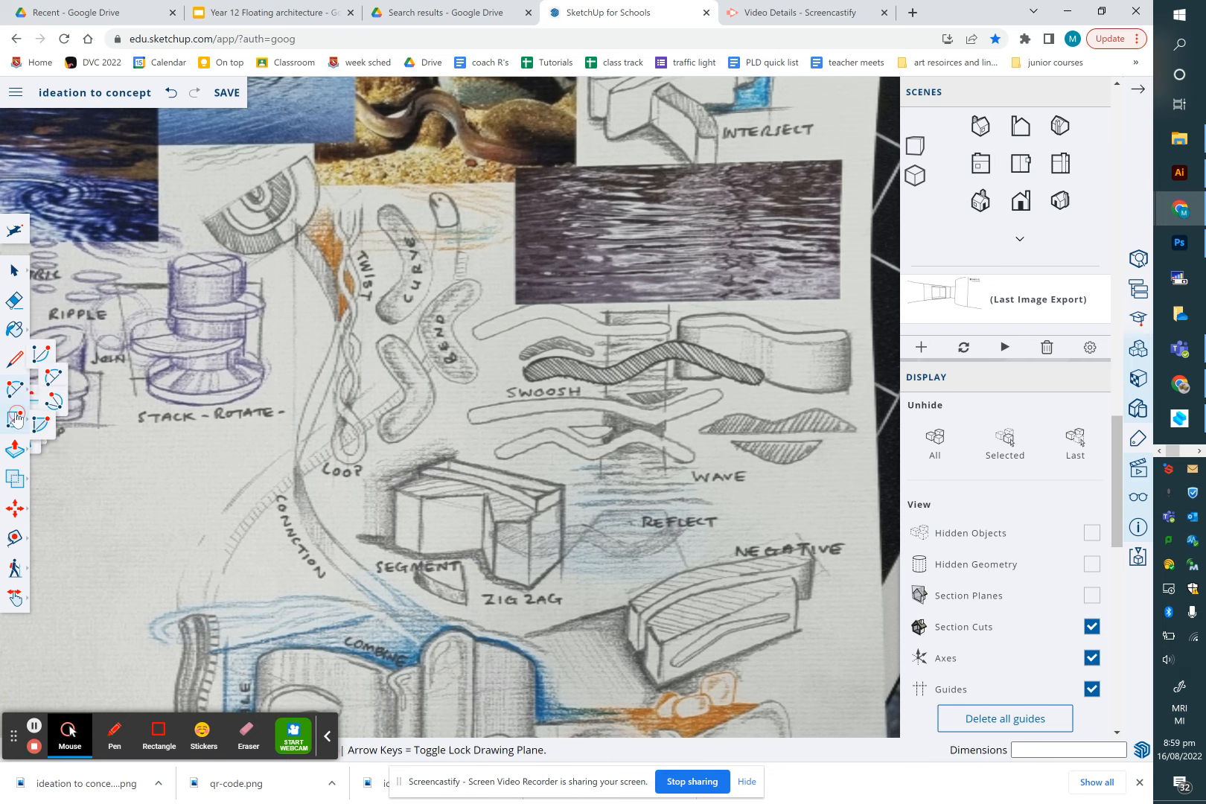
key(c)
scroll(493, 330, up, 3)
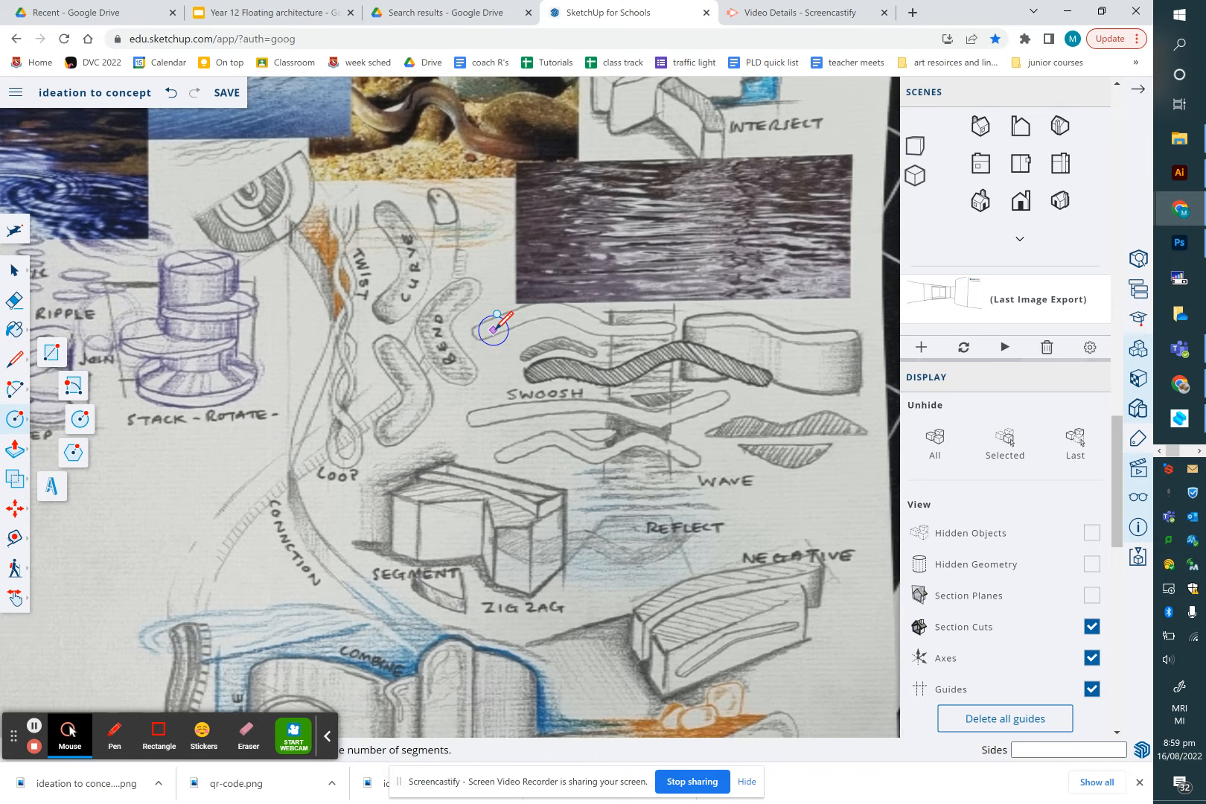
scroll(493, 330, up, 3)
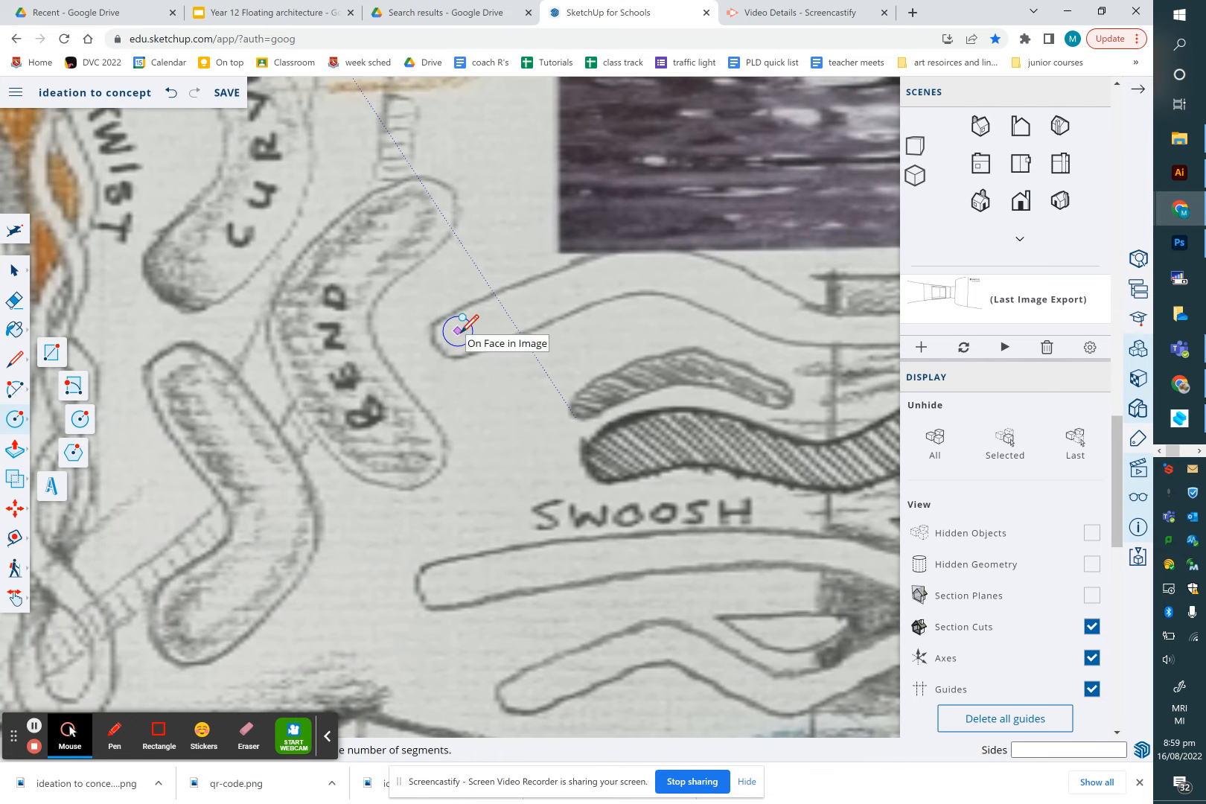
click(460, 333)
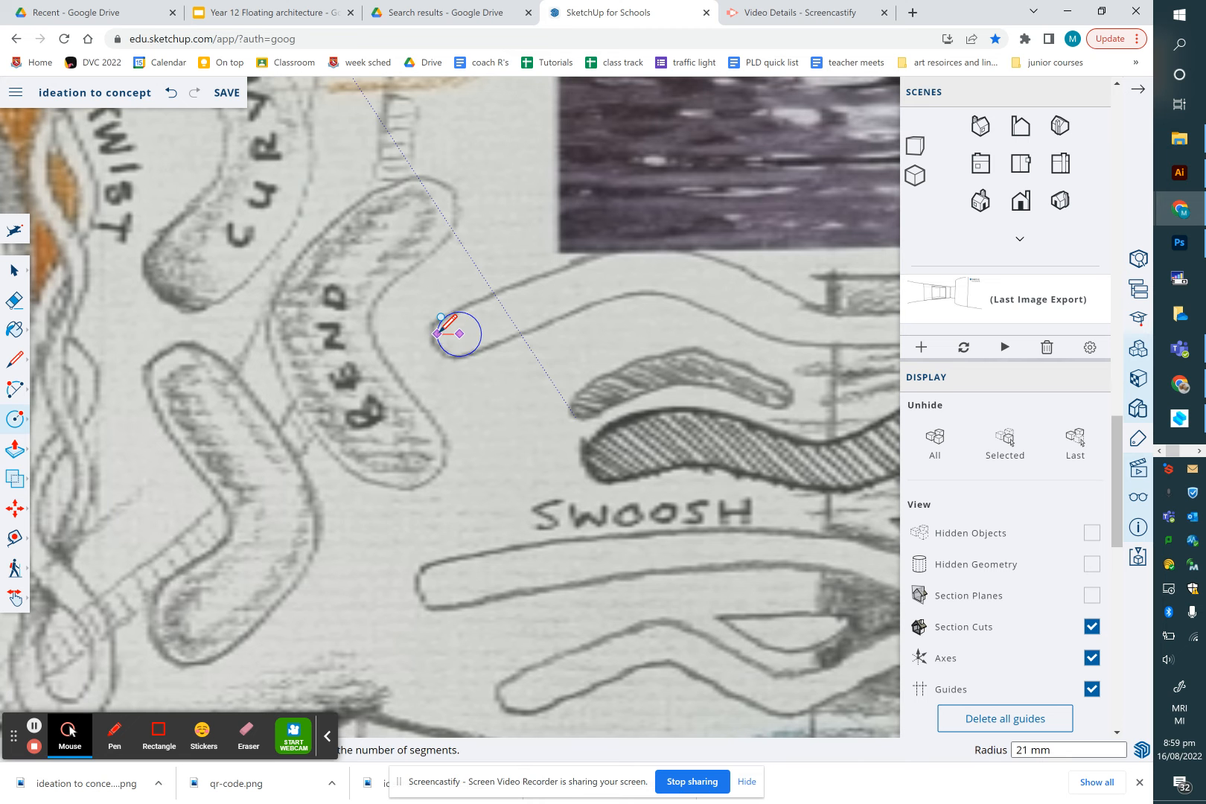
click(657, 270)
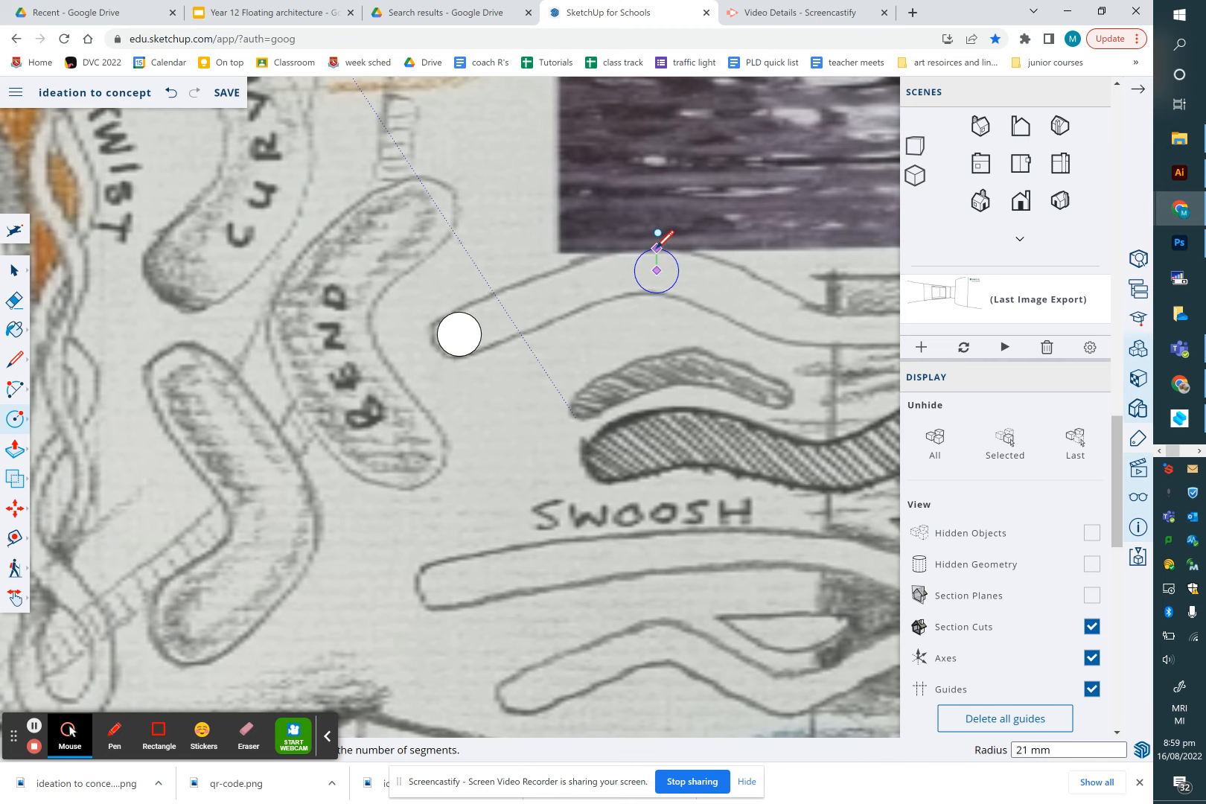
click(659, 237)
Add two more circles, about 21 mm and 16 mm in radius, further along the same curve
scroll(691, 258, down, 1)
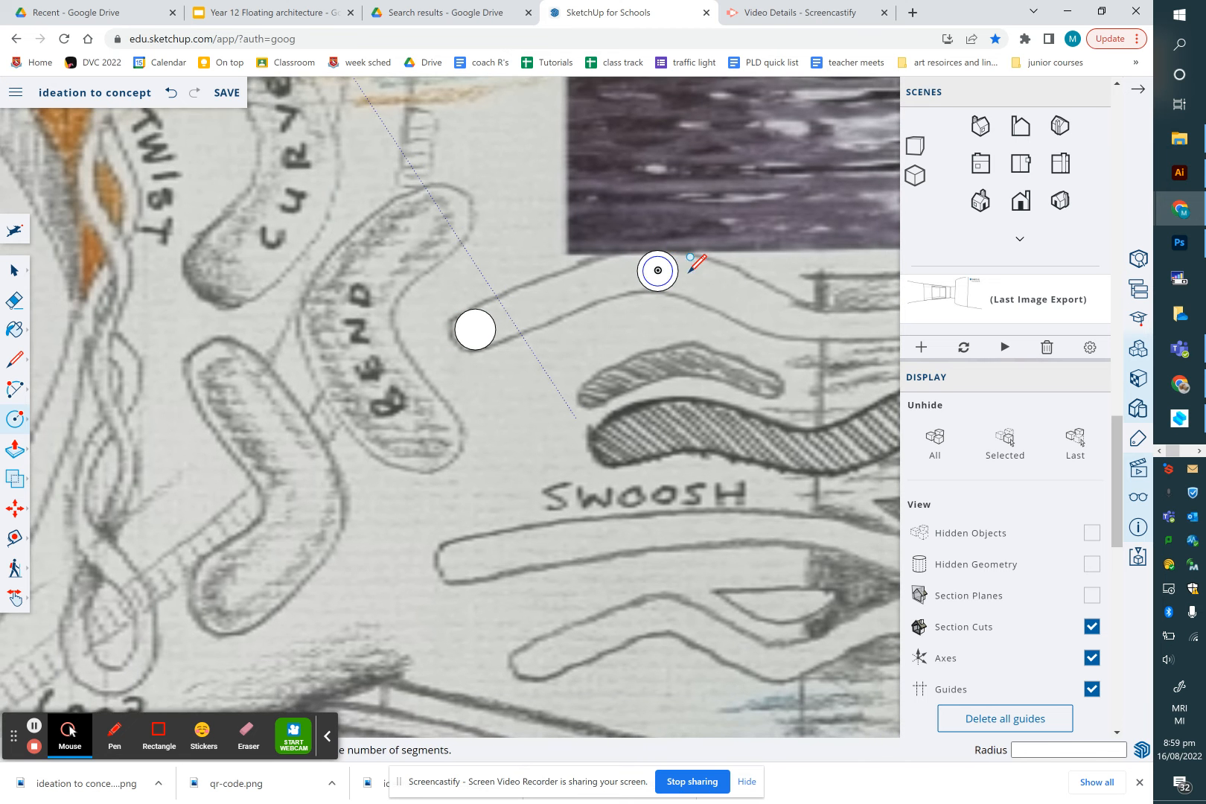
click(788, 318)
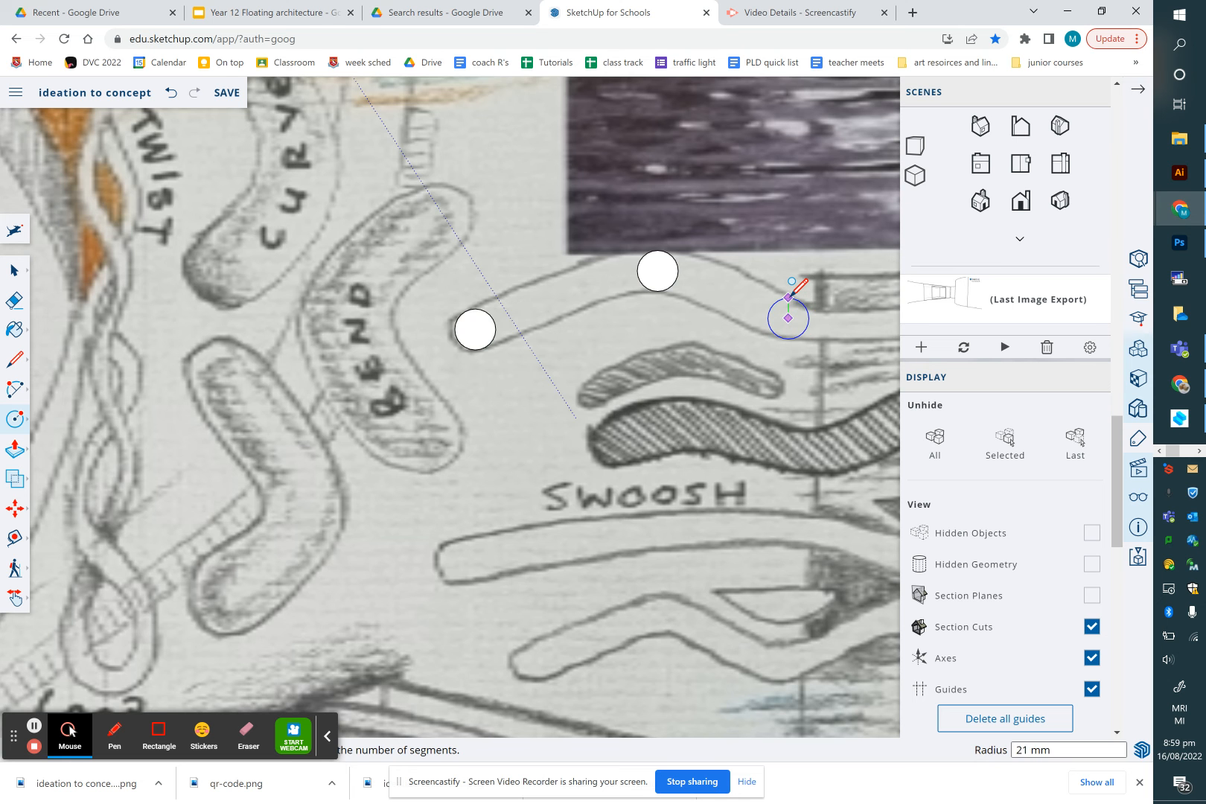
click(788, 302)
scroll(788, 301, down, 3)
scroll(789, 302, down, 1)
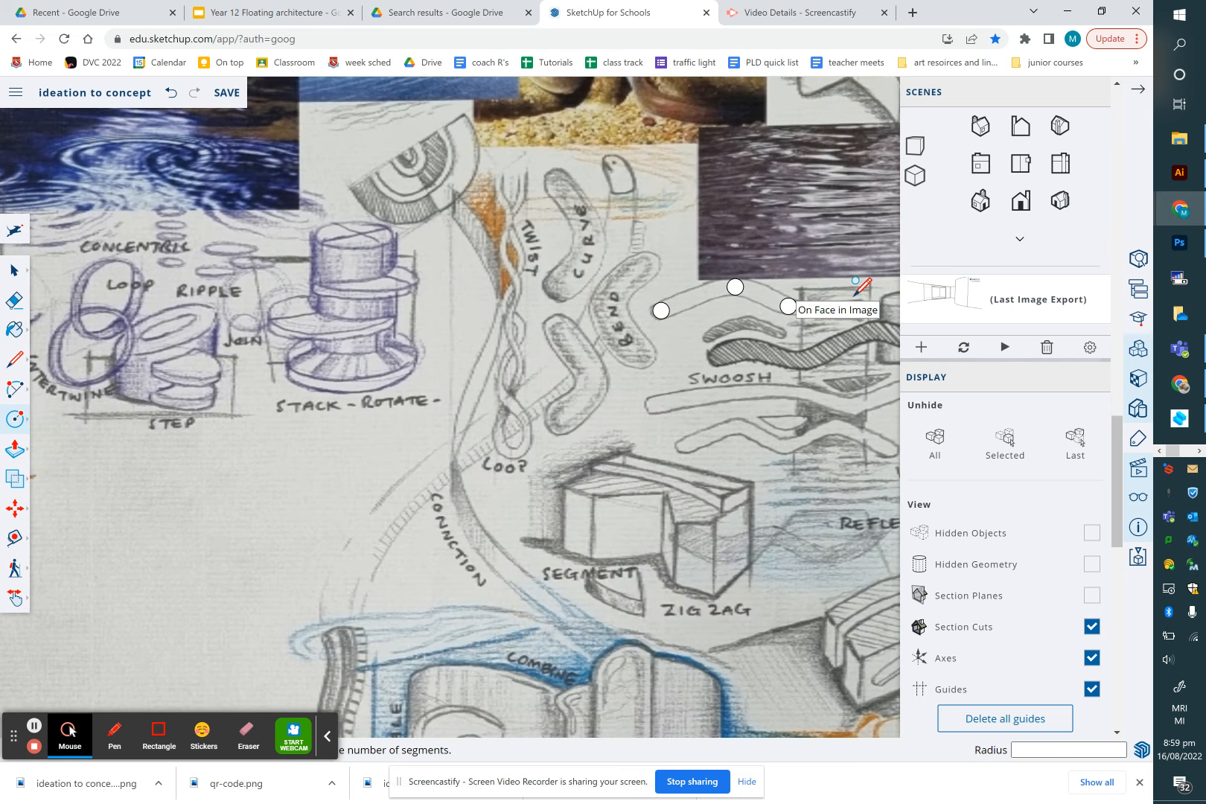
scroll(876, 307, up, 3)
scroll(877, 311, up, 2)
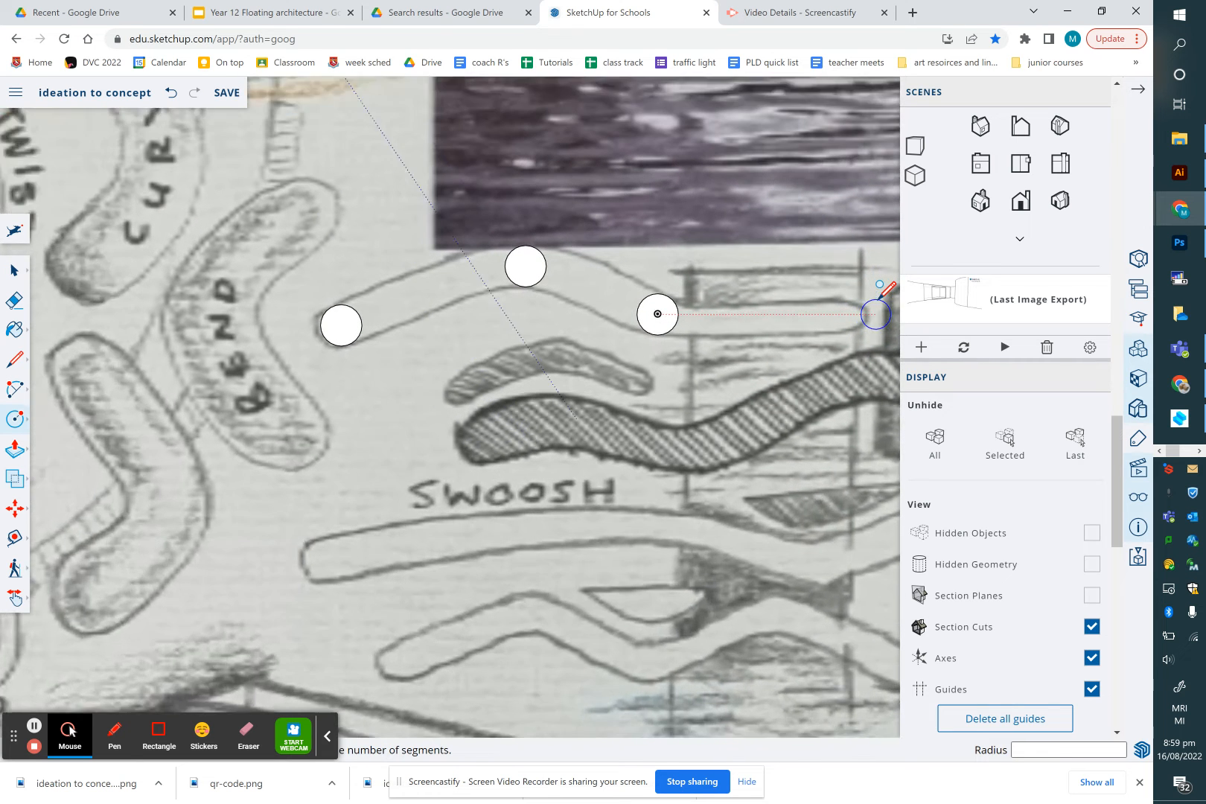
click(839, 316)
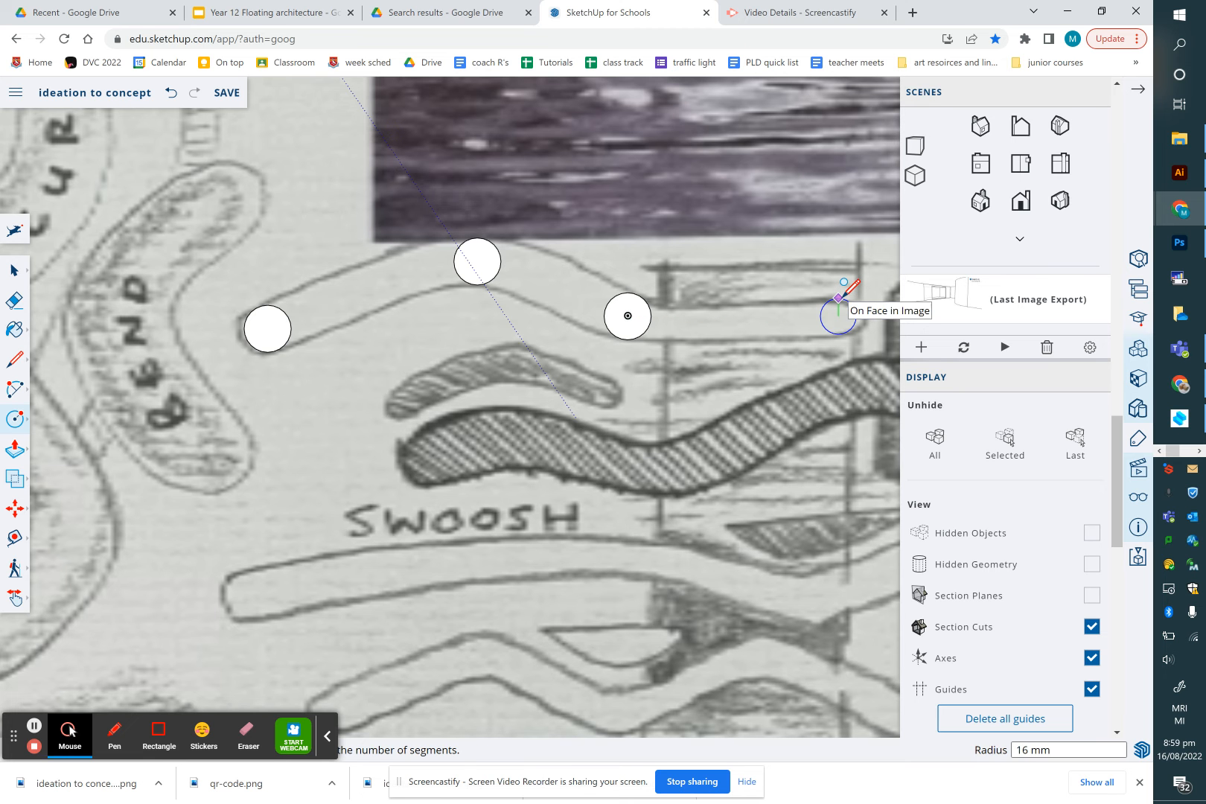
click(839, 298)
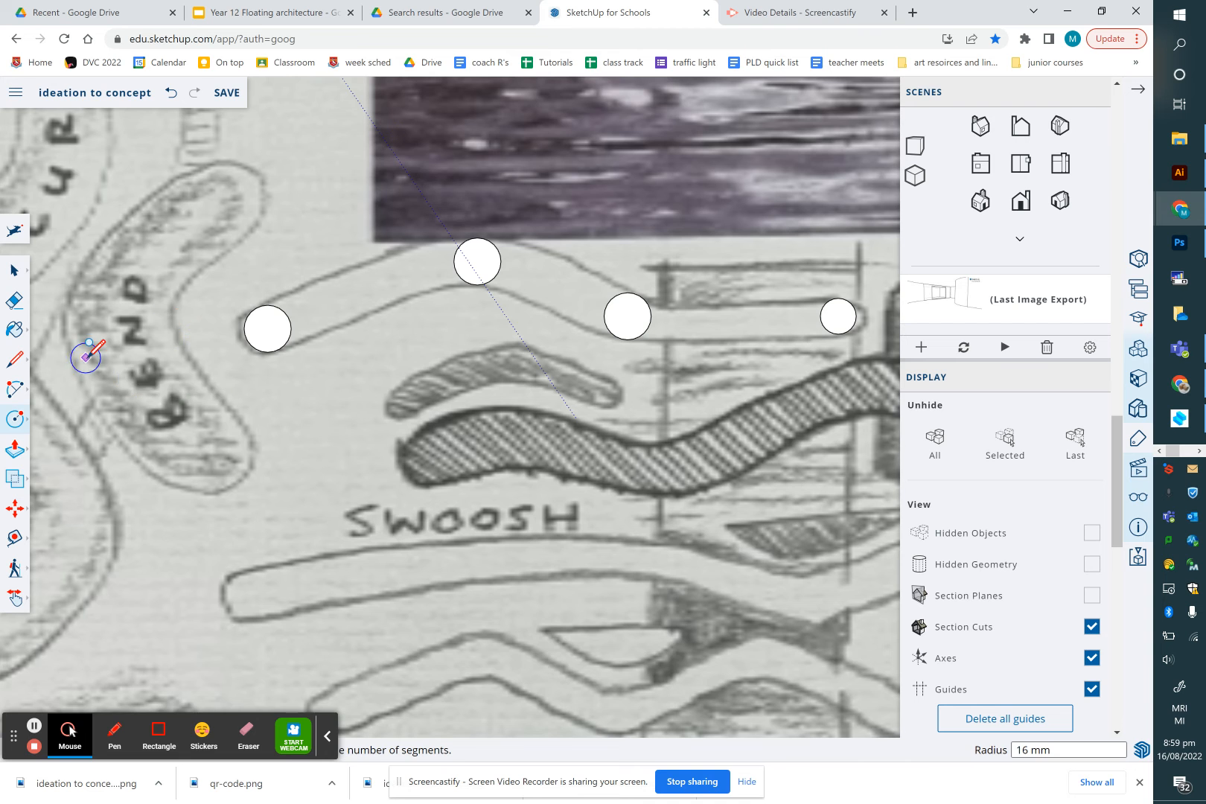
Try to draw a line from the edge of the first circle along the sketched curve
click(15, 360)
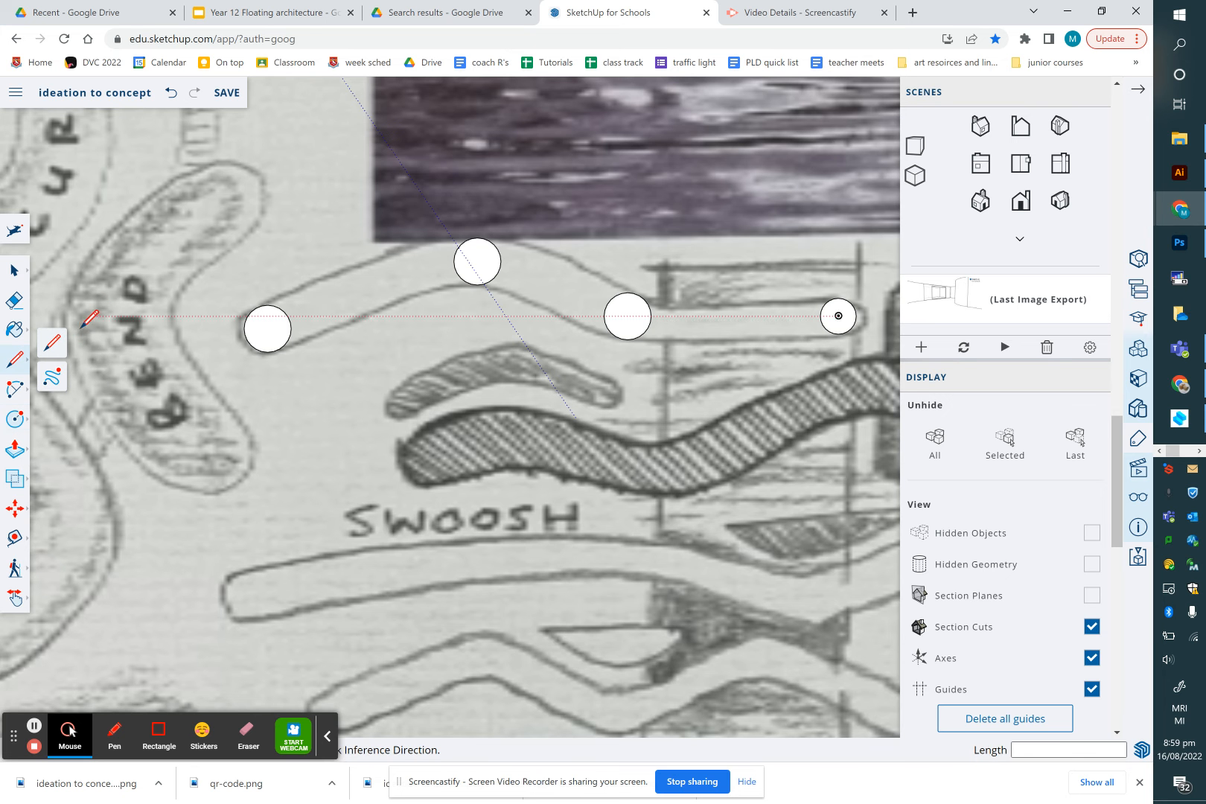
scroll(281, 293, up, 5)
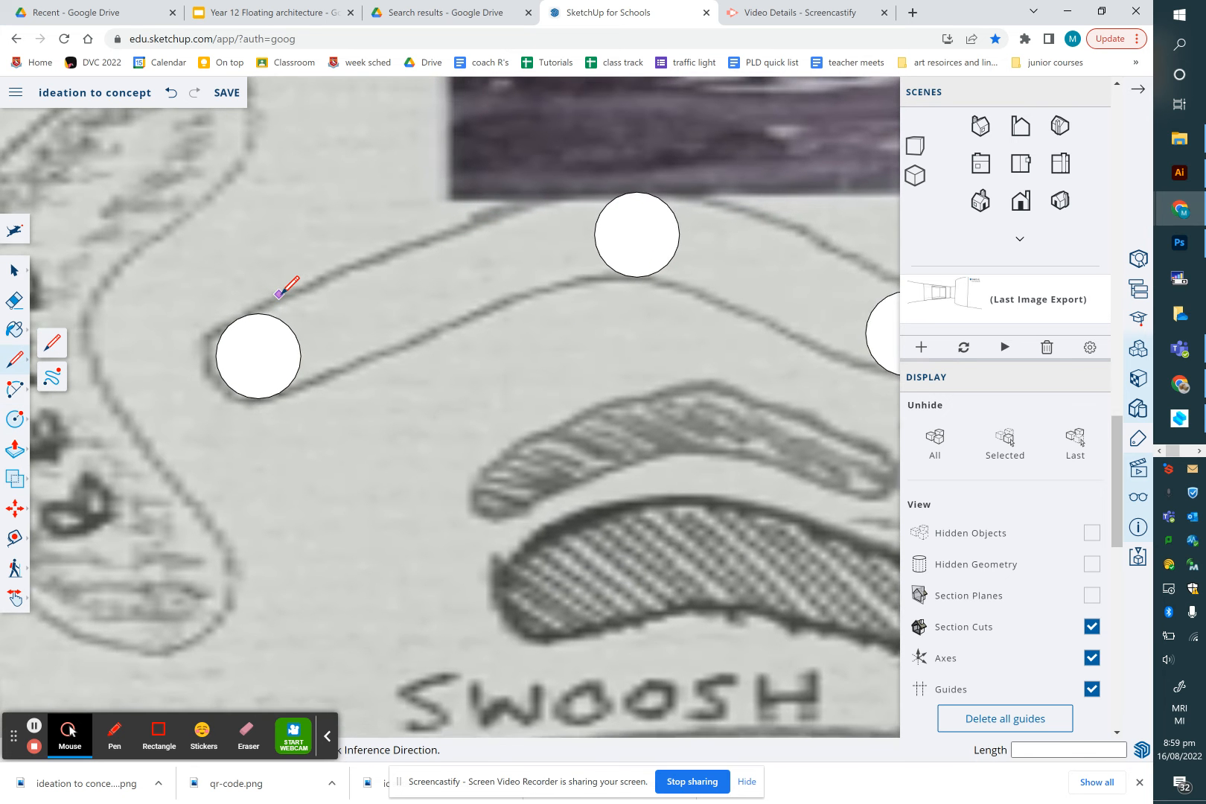
scroll(602, 187, up, 2)
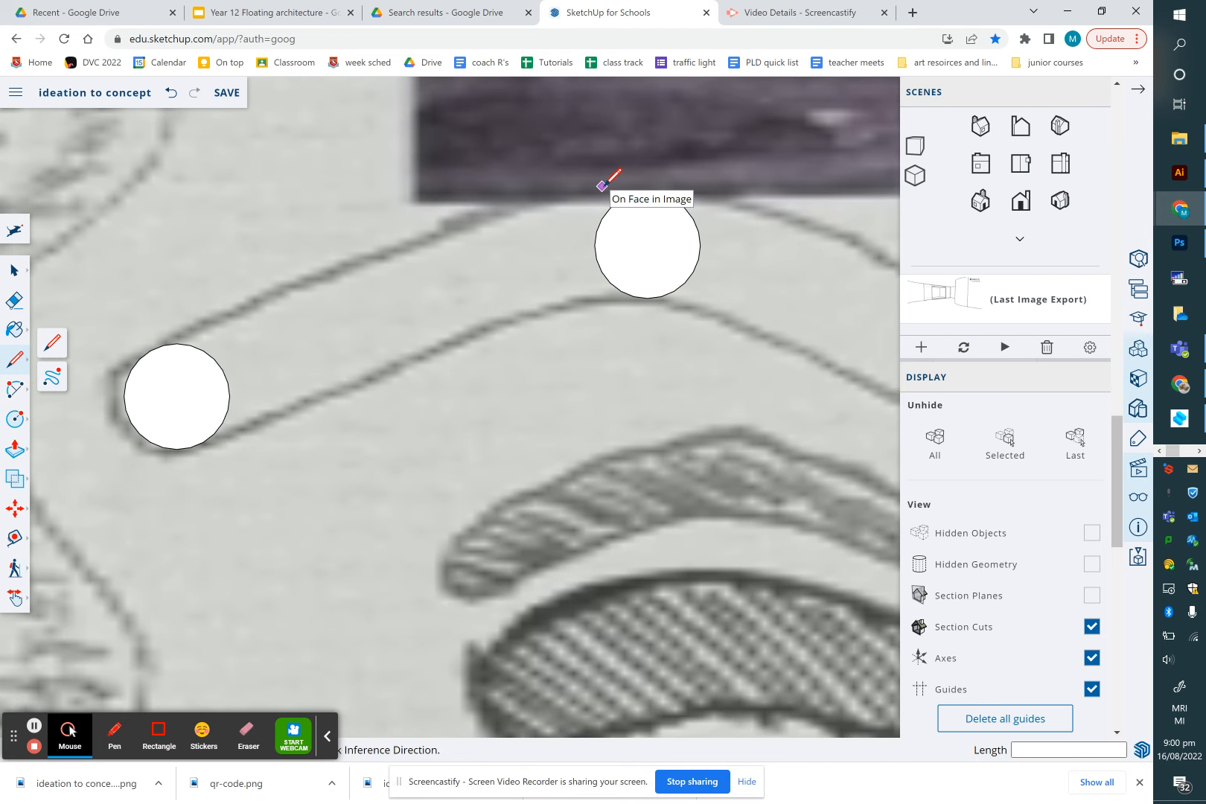
scroll(182, 330, up, 5)
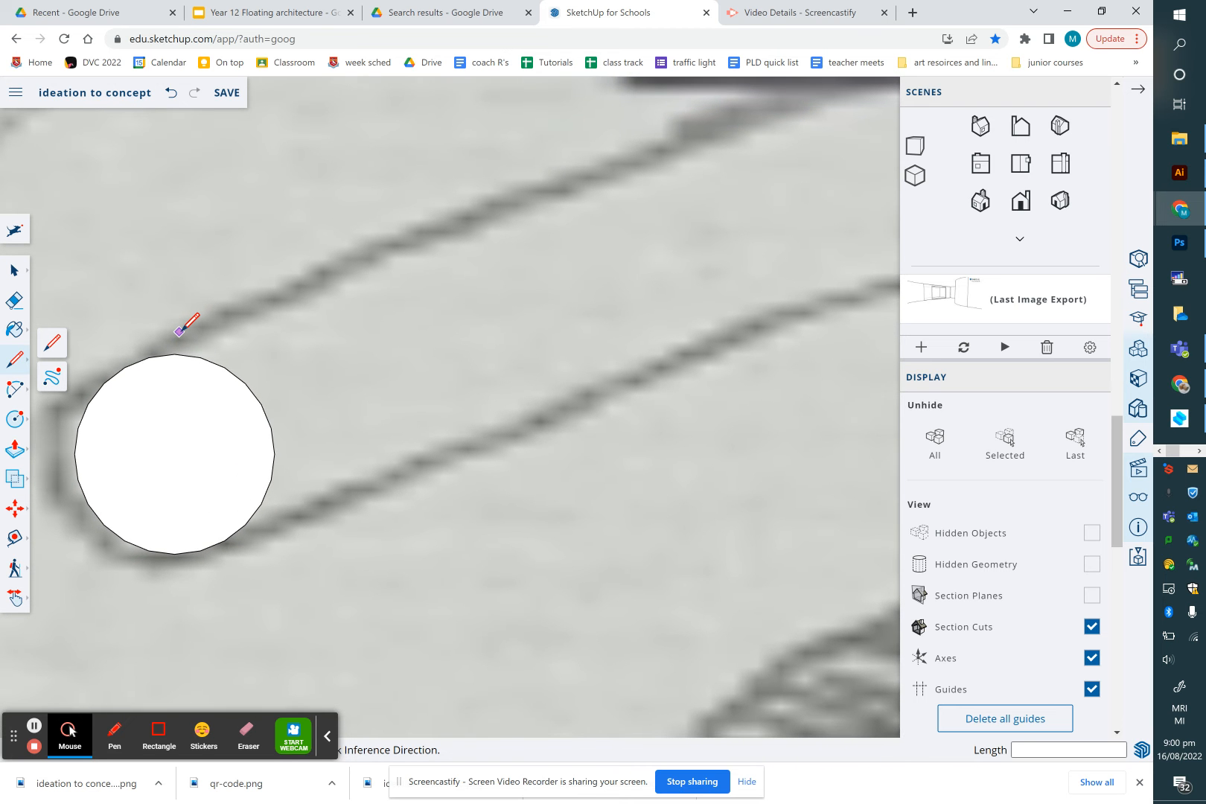
scroll(125, 368, up, 2)
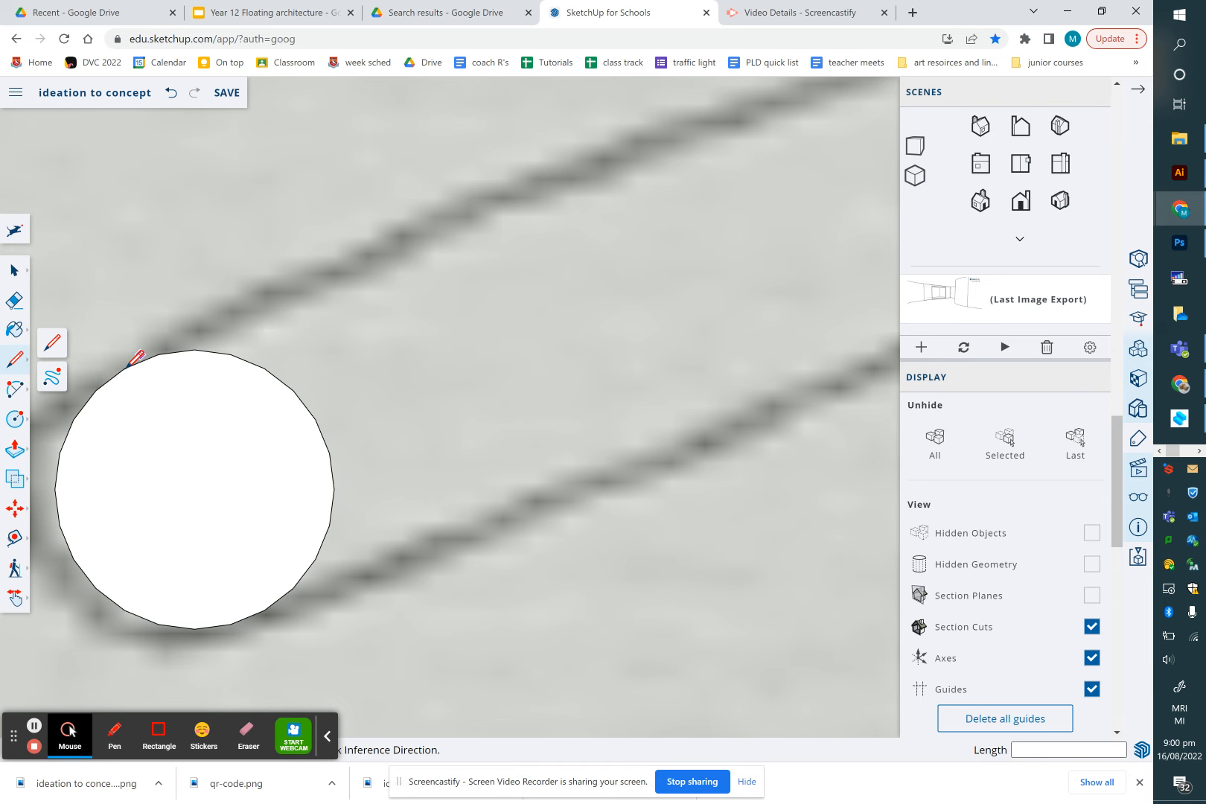
click(159, 353)
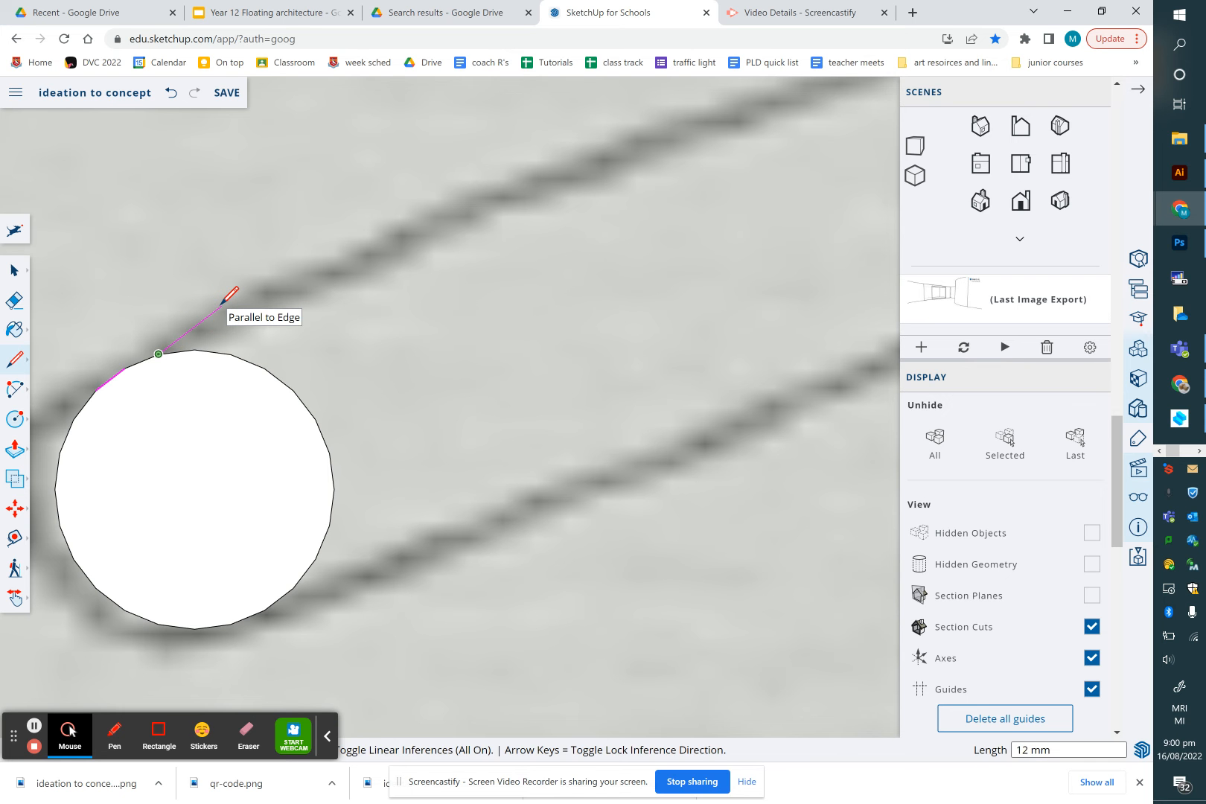
click(15, 272)
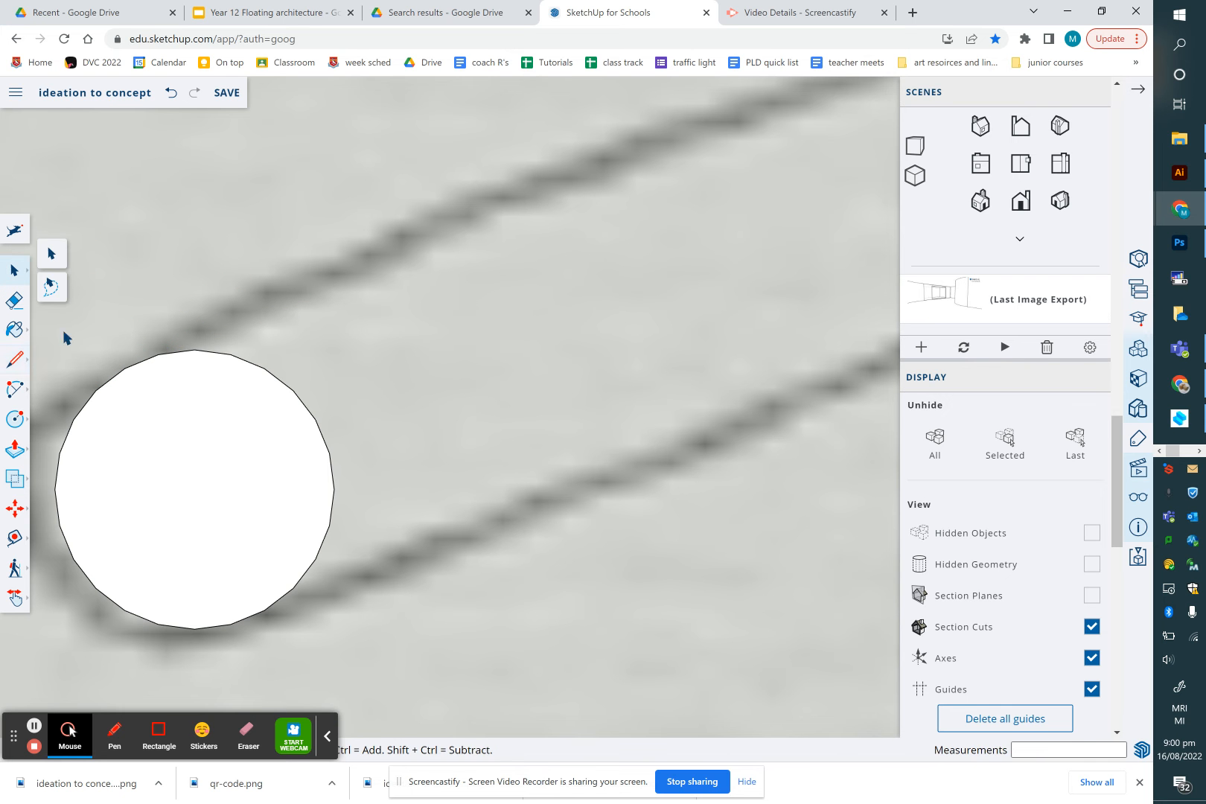
click(15, 361)
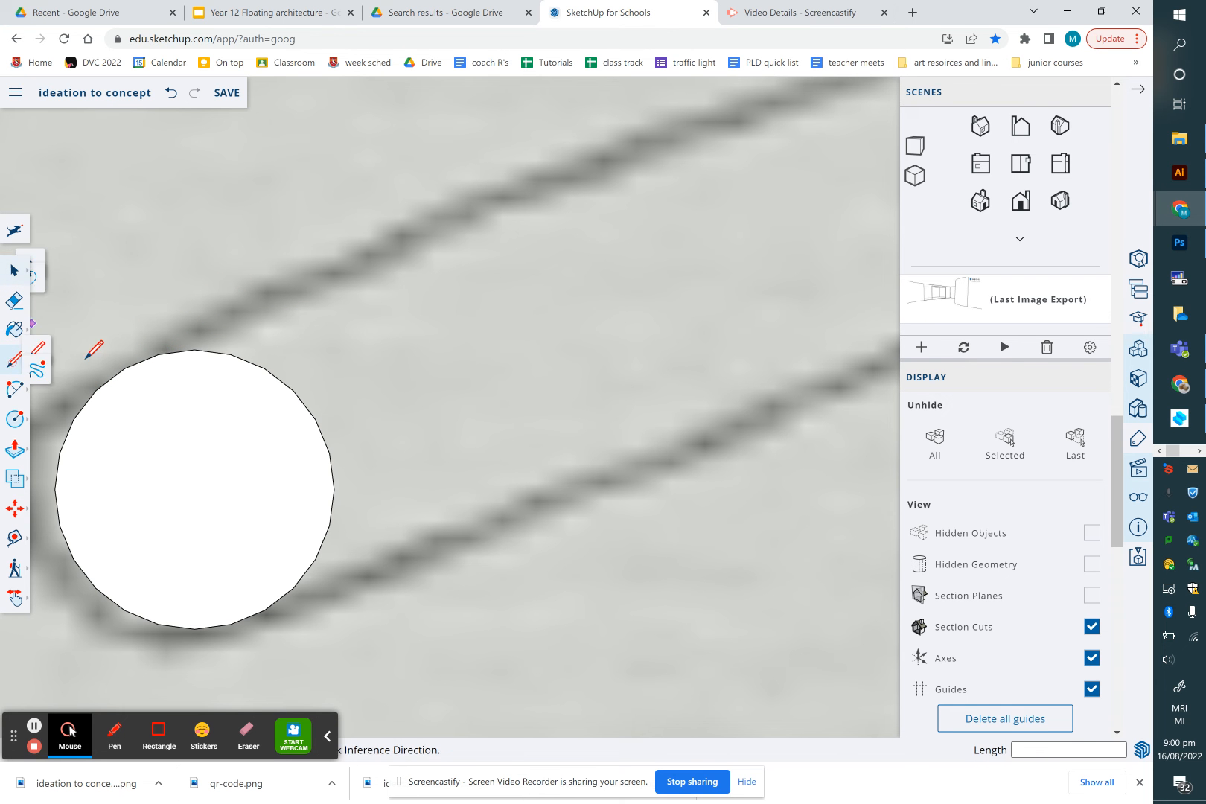
click(158, 354)
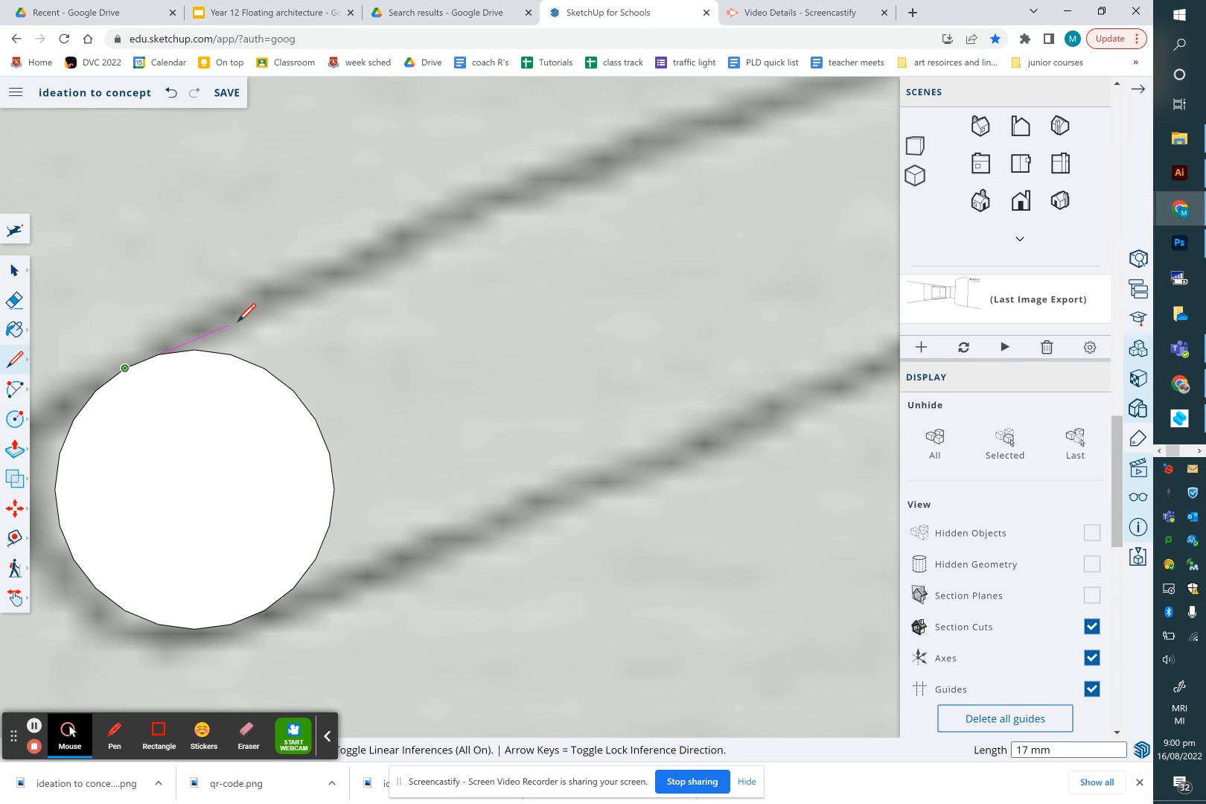
scroll(262, 299, down, 4)
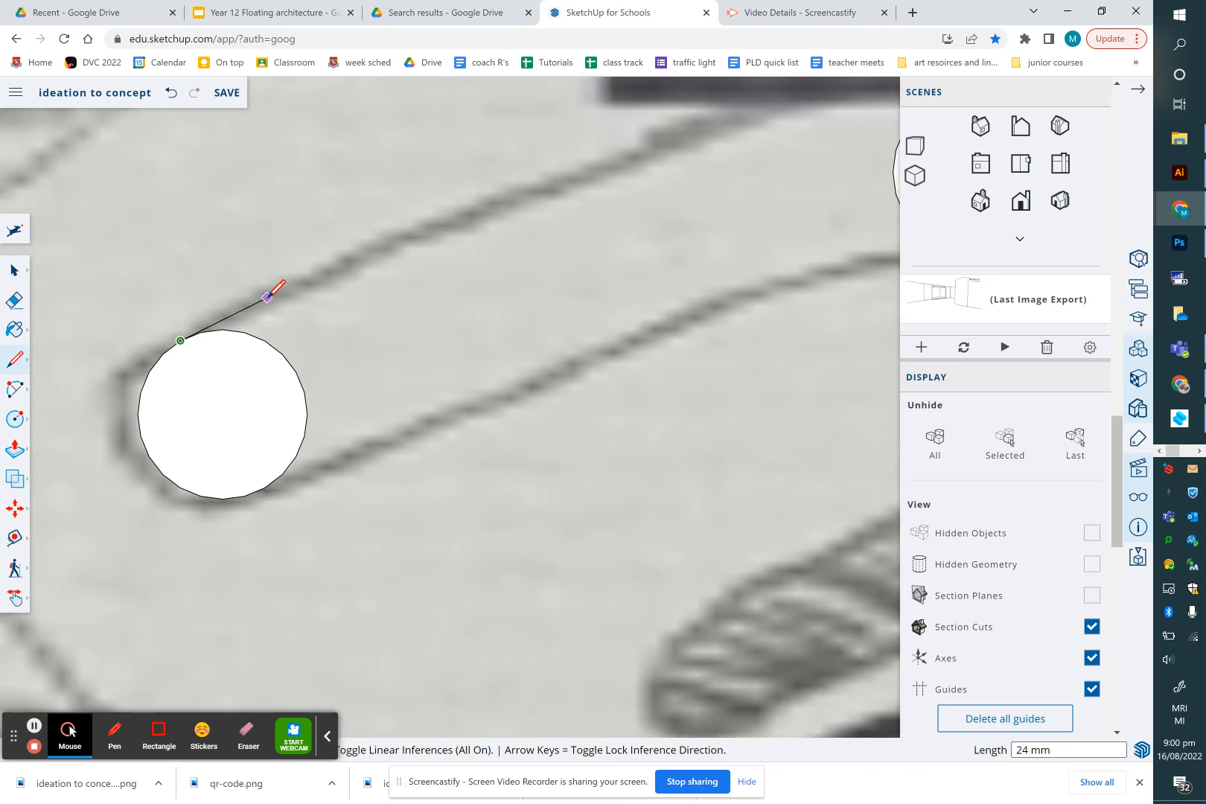
scroll(268, 296, down, 1)
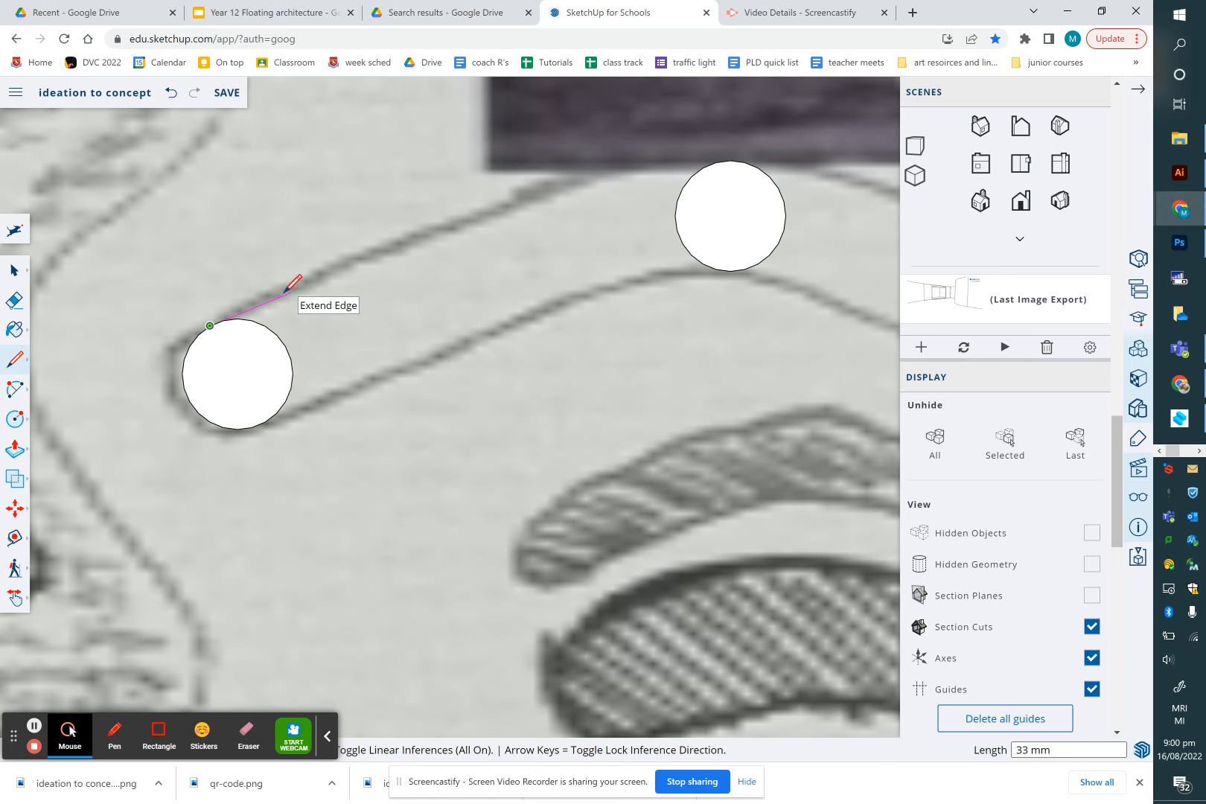
scroll(212, 320, up, 5)
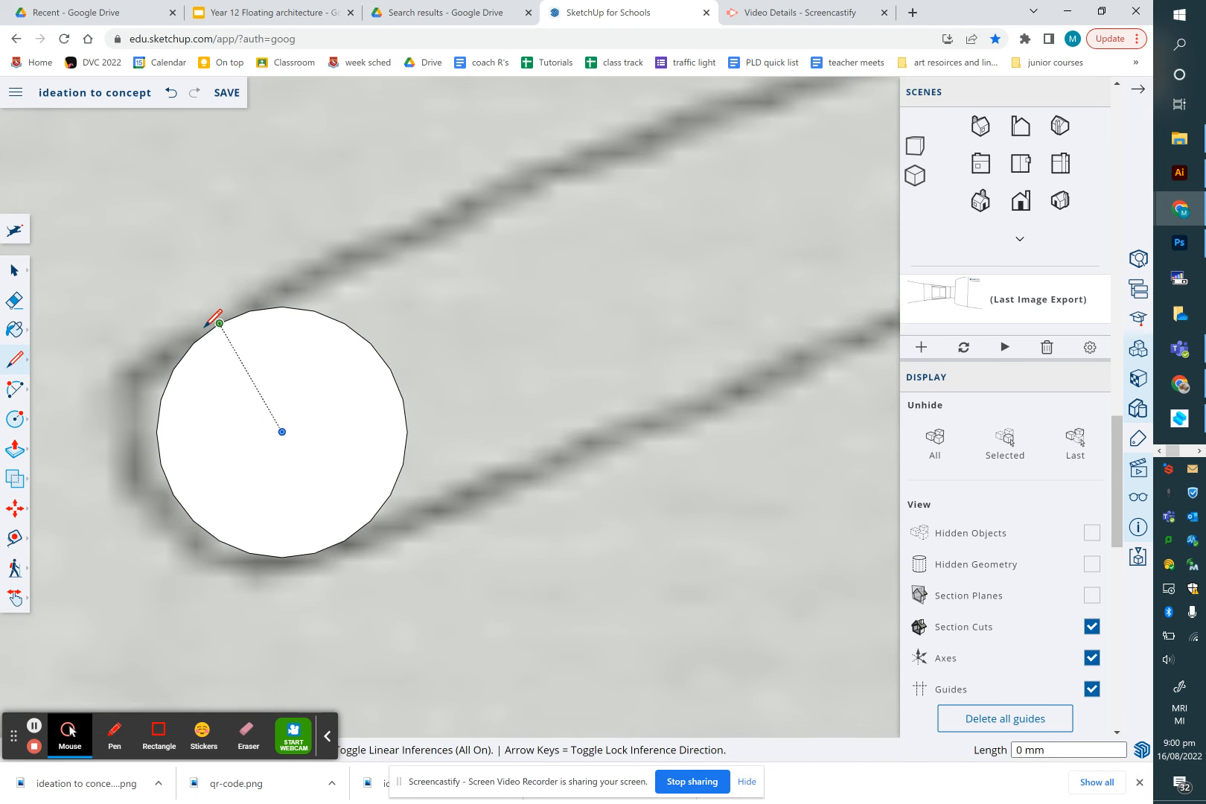
click(14, 269)
click(15, 359)
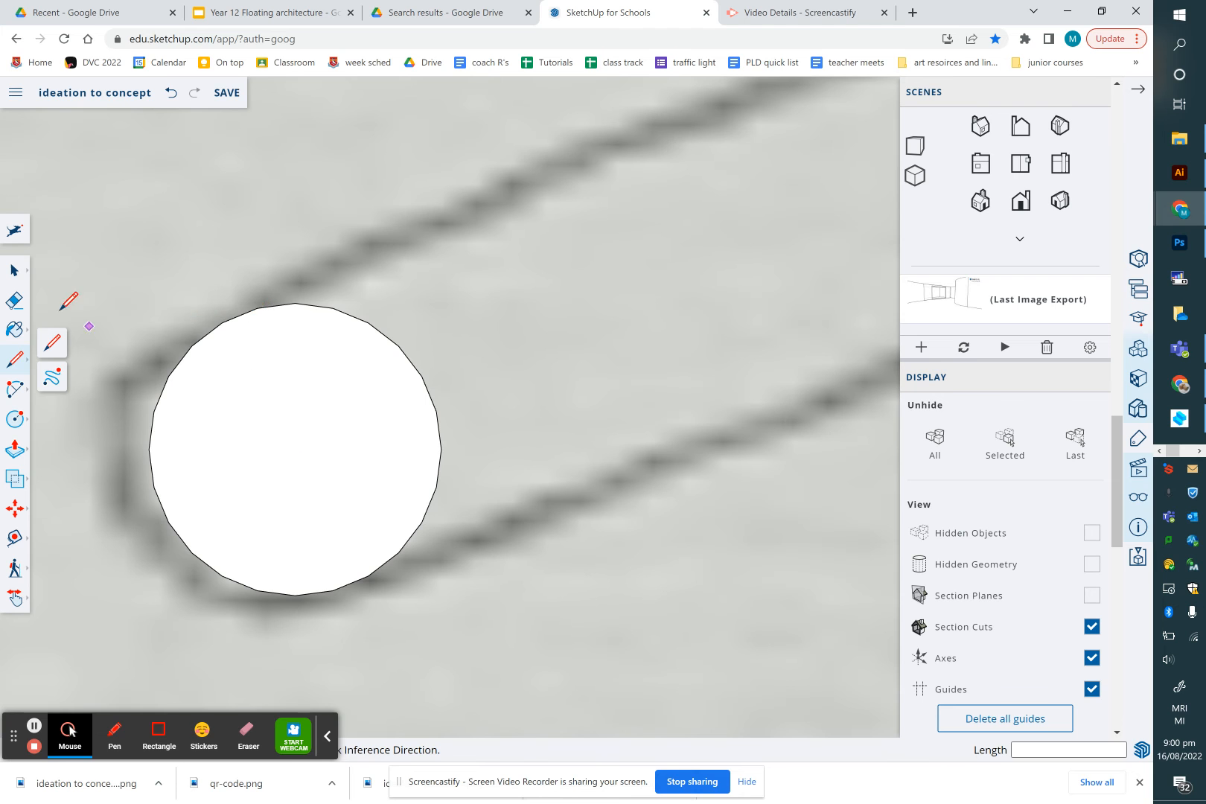
Select the first circle and set its segments to 60
click(18, 272)
scroll(196, 440, up, 3)
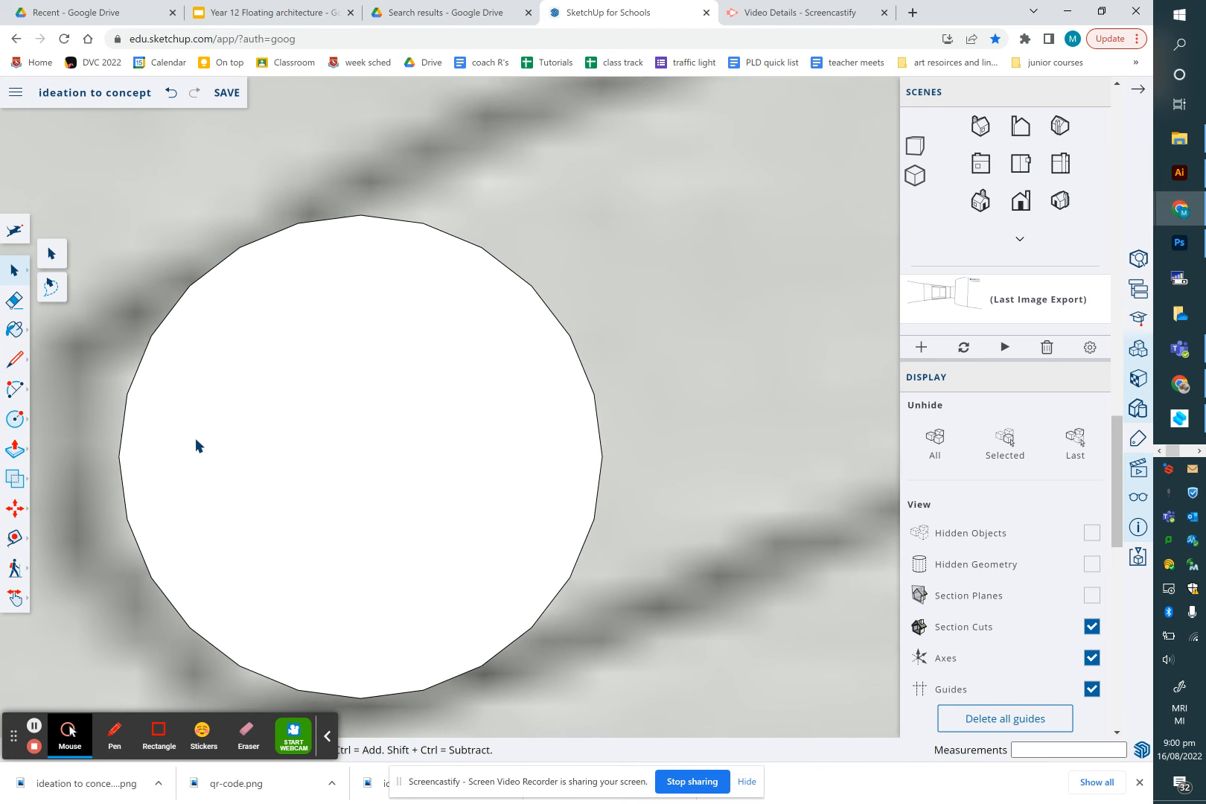
scroll(195, 438, down, 1)
click(171, 341)
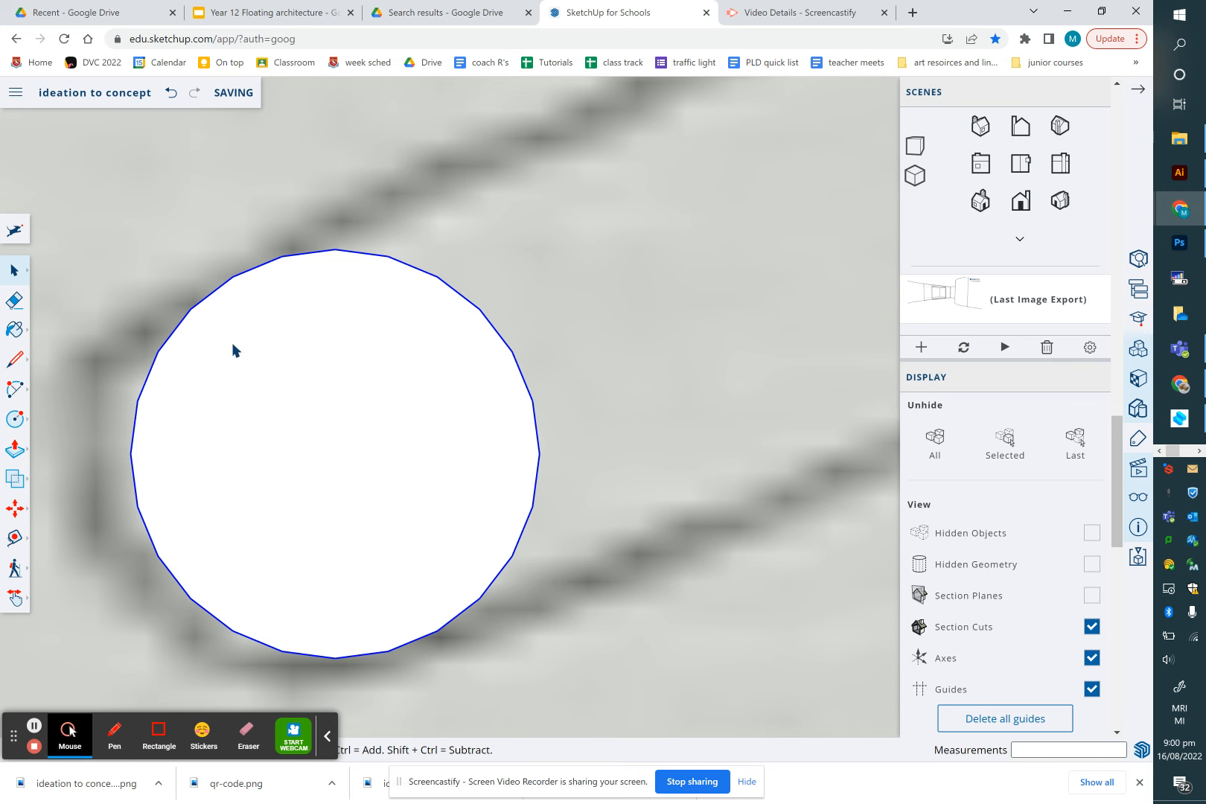
click(1137, 258)
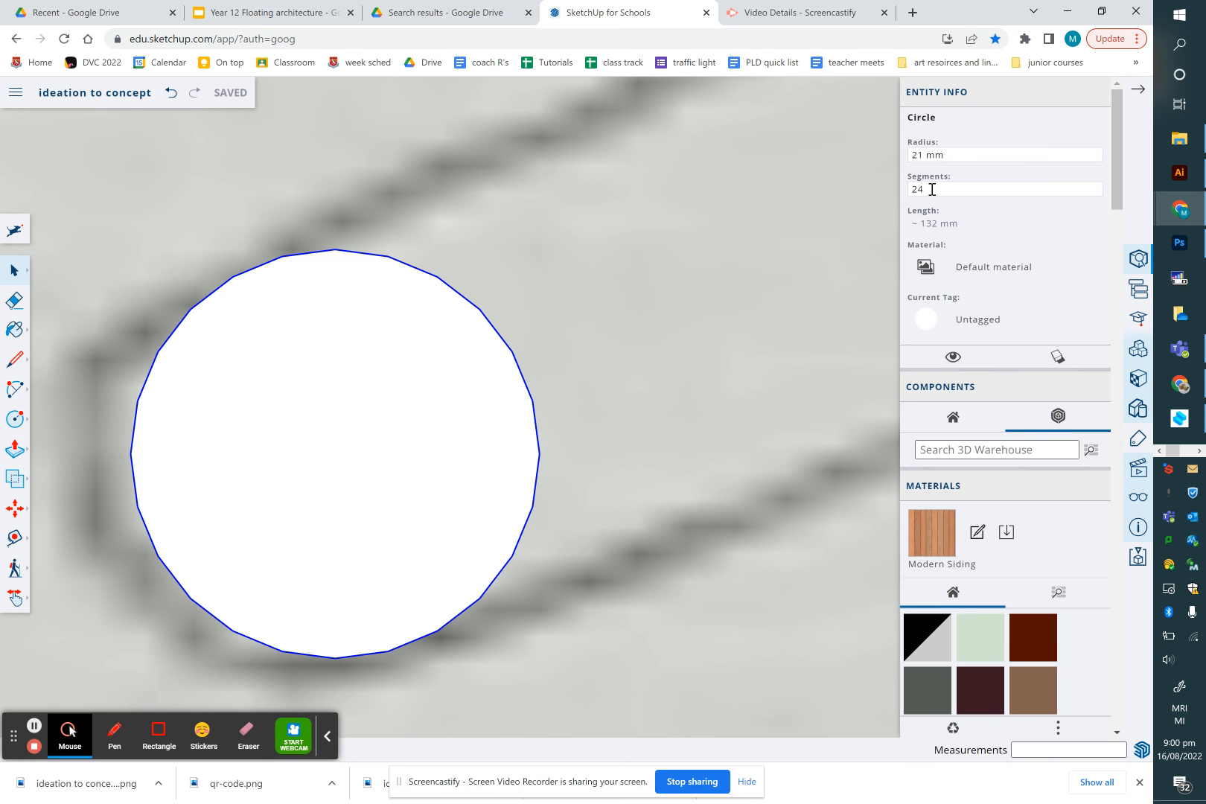
drag(932, 189, 900, 192)
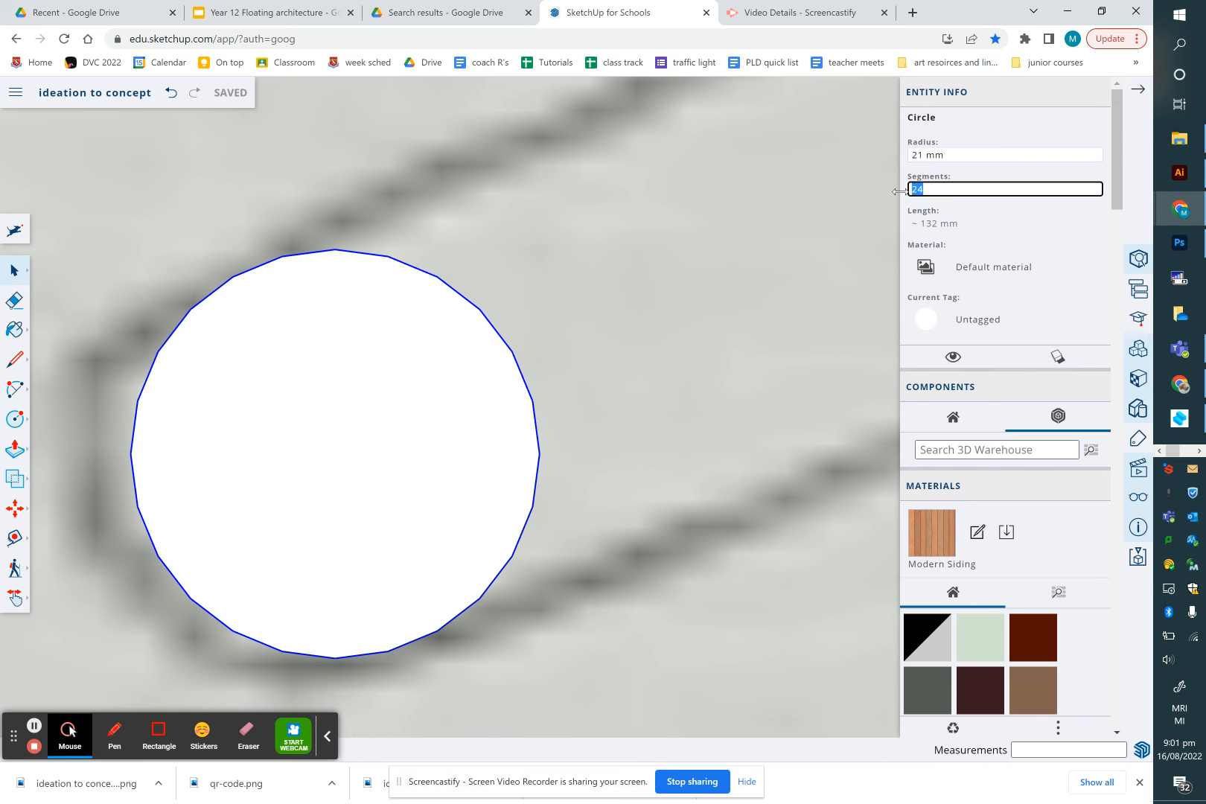
text(60)
key(Return)
Draw a line from the top edge of the first circle to the top edge of the second circle
click(21, 363)
scroll(292, 353, down, 8)
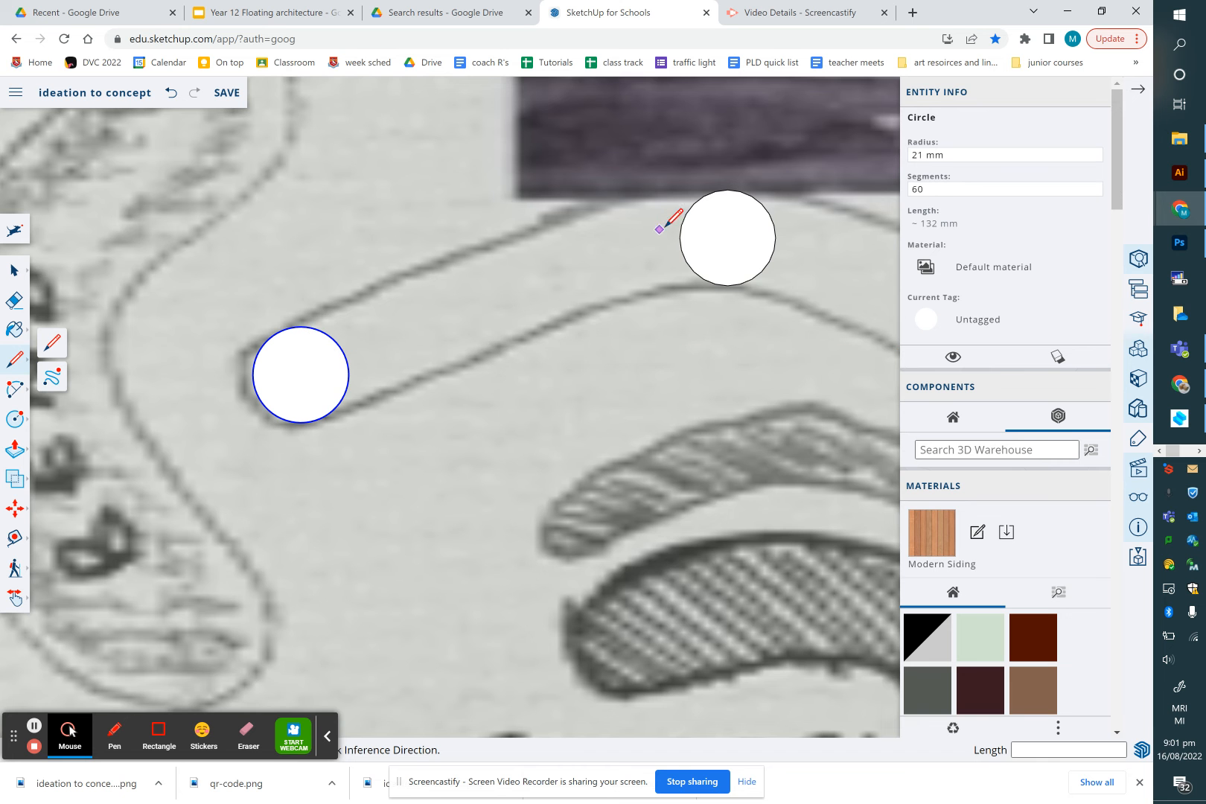
scroll(706, 205, up, 4)
scroll(564, 263, down, 2)
click(129, 378)
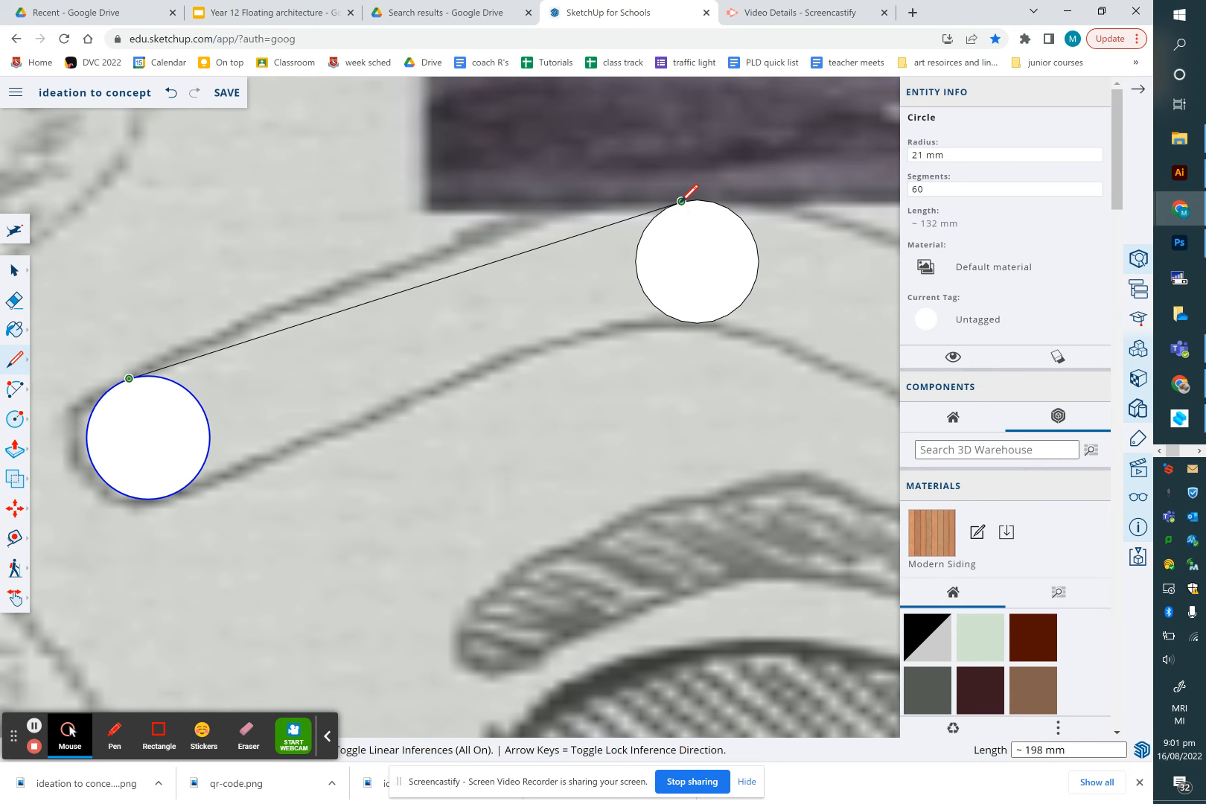
click(682, 202)
scroll(707, 224, up, 3)
scroll(705, 221, up, 4)
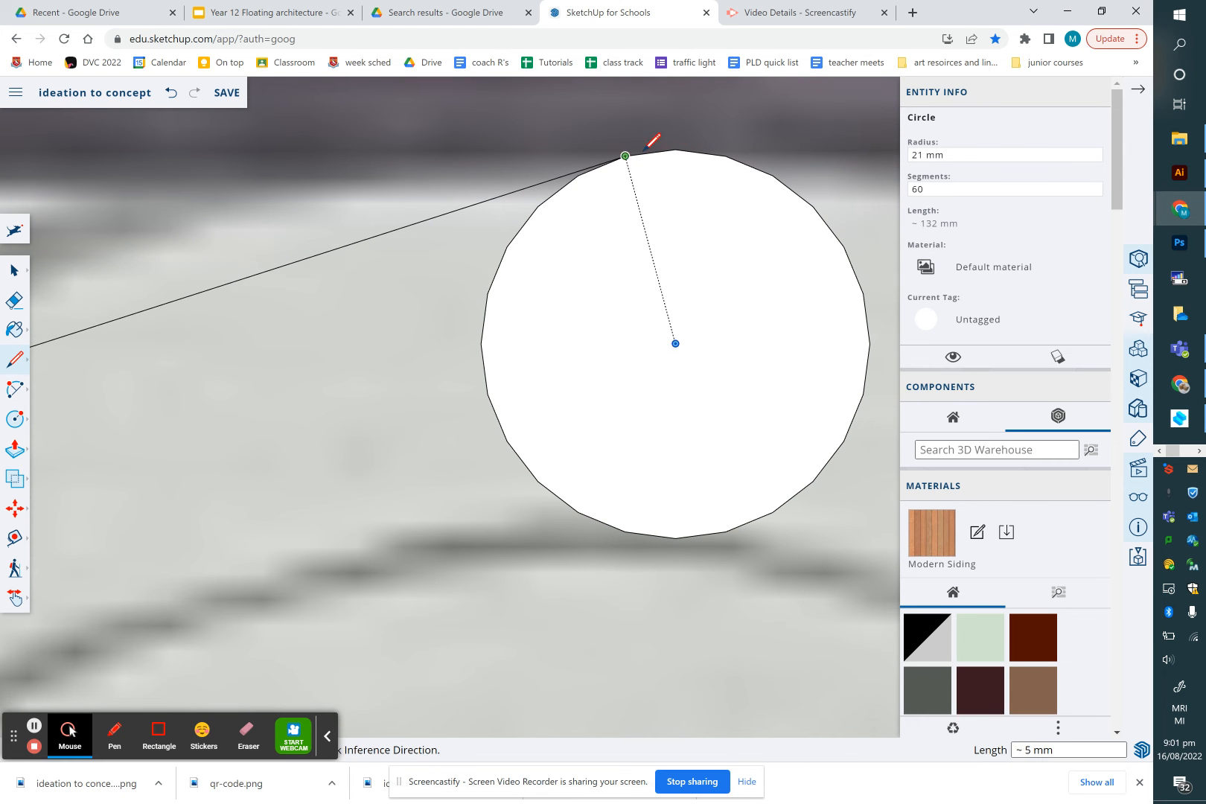
click(676, 149)
Draw a second line joining the bottom edges of the first two circles to form a band face
scroll(712, 186, down, 5)
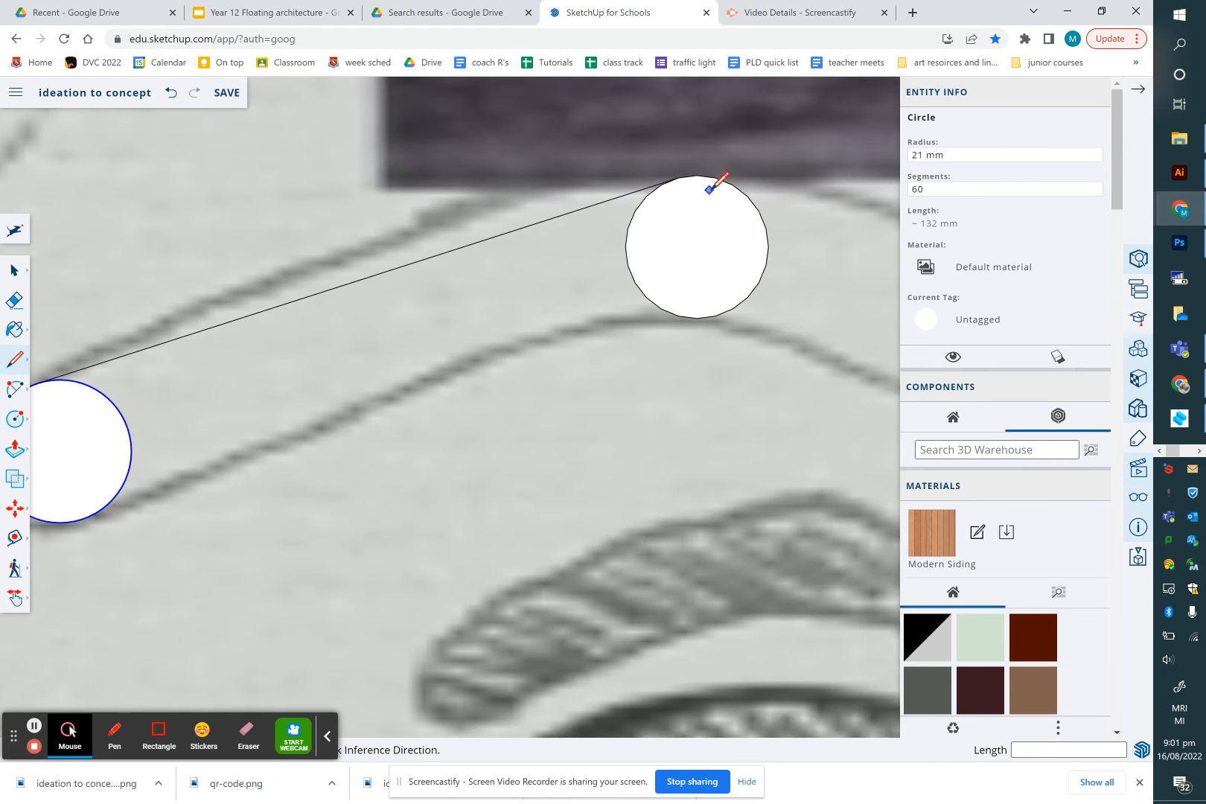
click(104, 507)
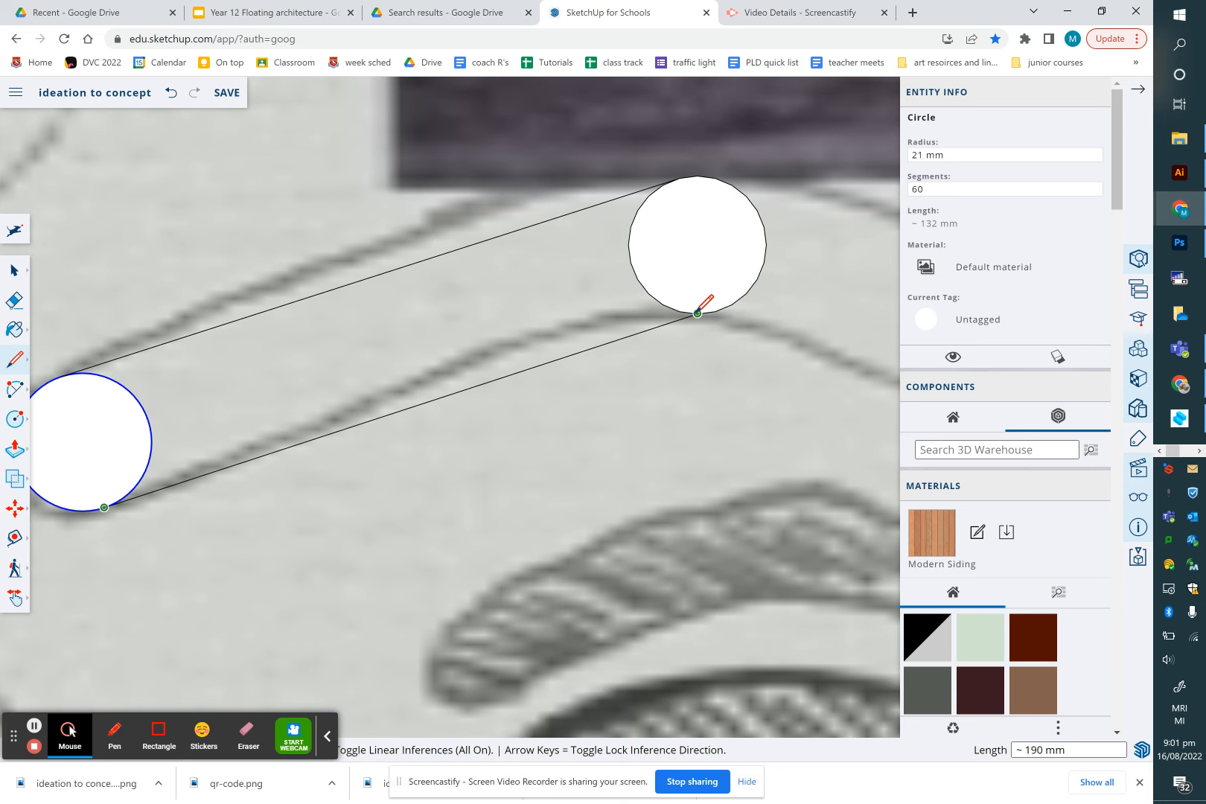
click(698, 314)
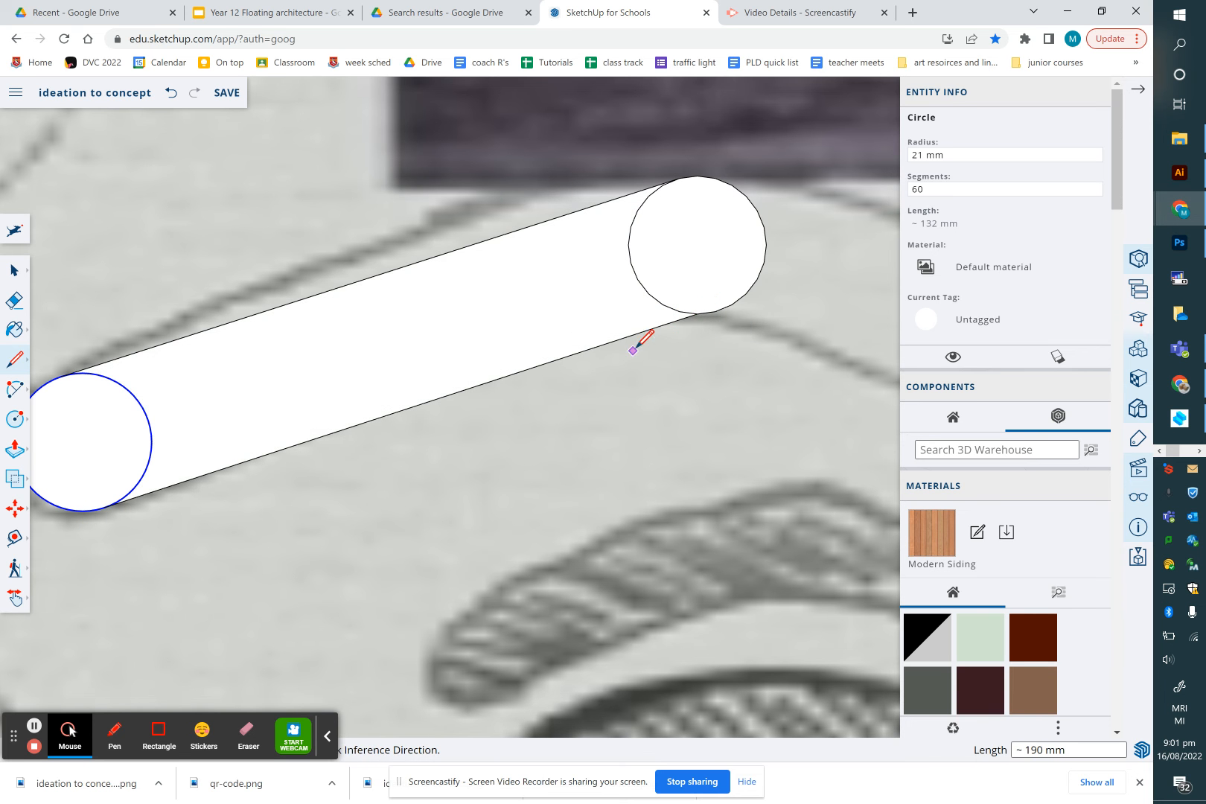
scroll(737, 318, down, 6)
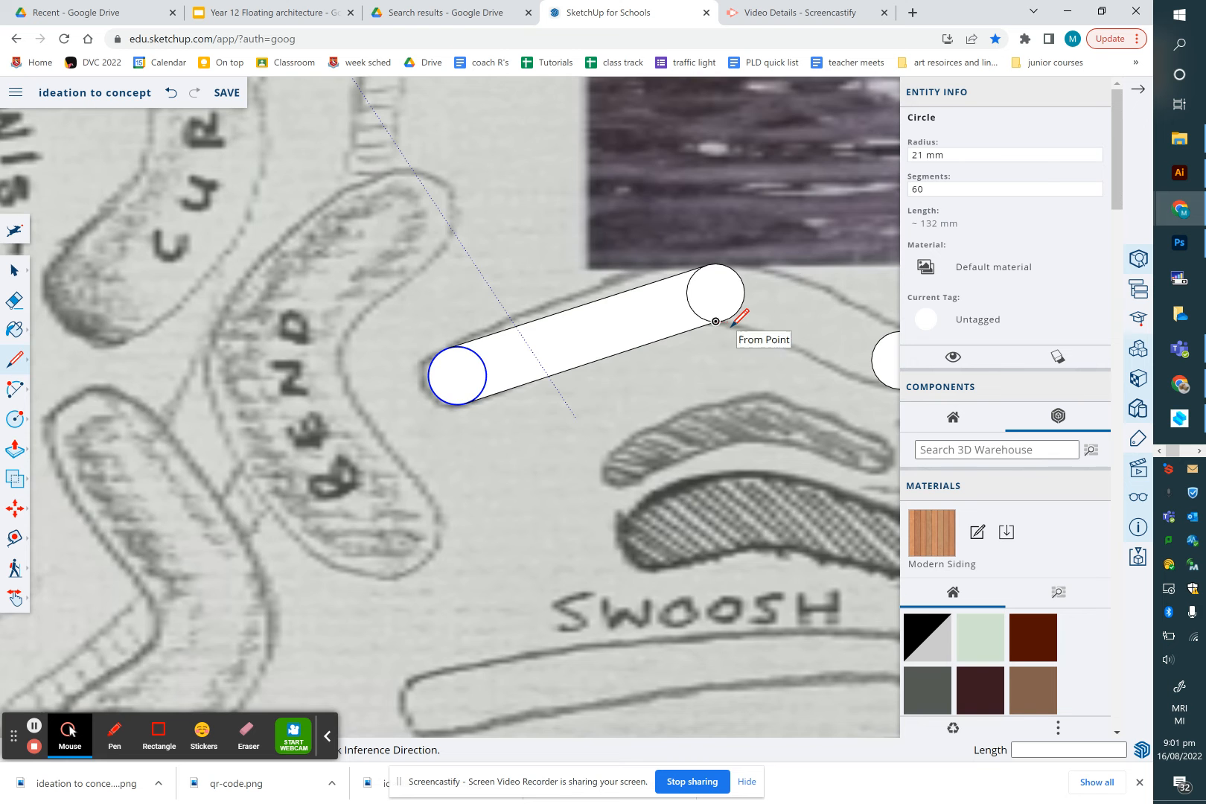
scroll(870, 350, up, 5)
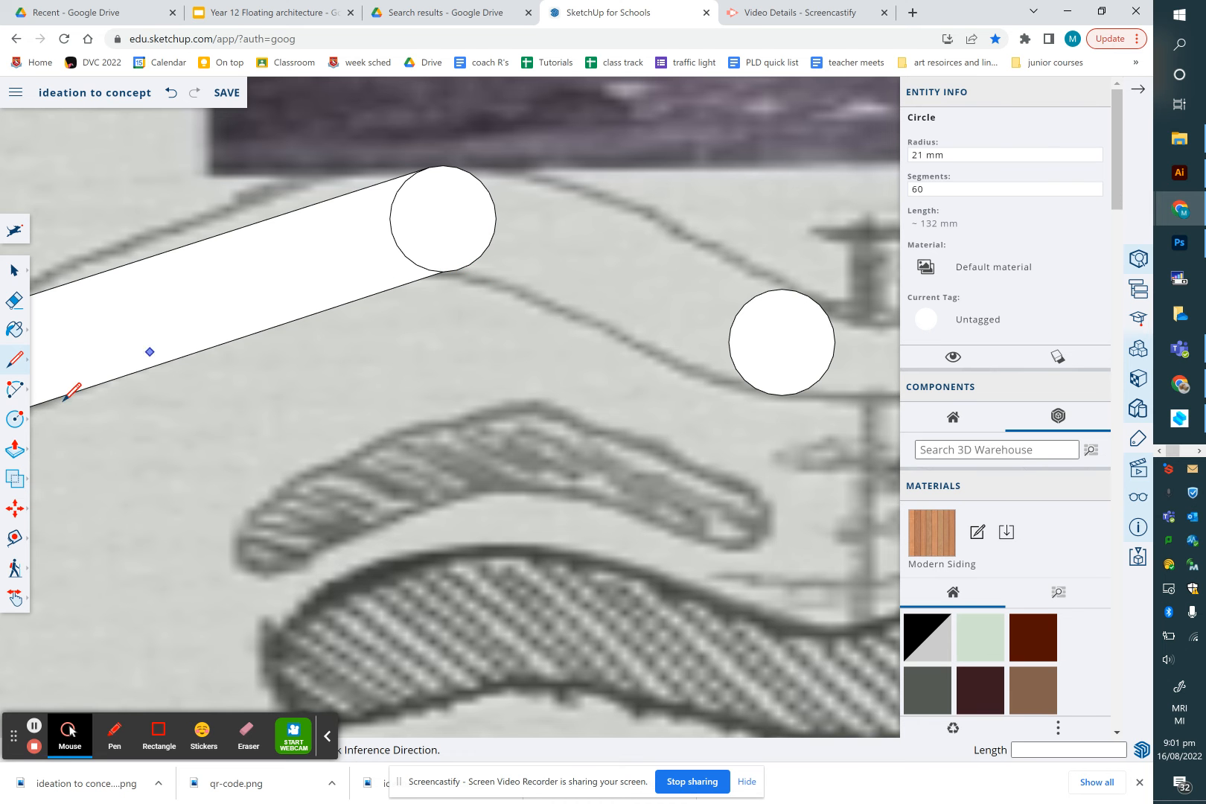
Draw a circle about 19 mm in radius just below the second circle, touching it
click(15, 418)
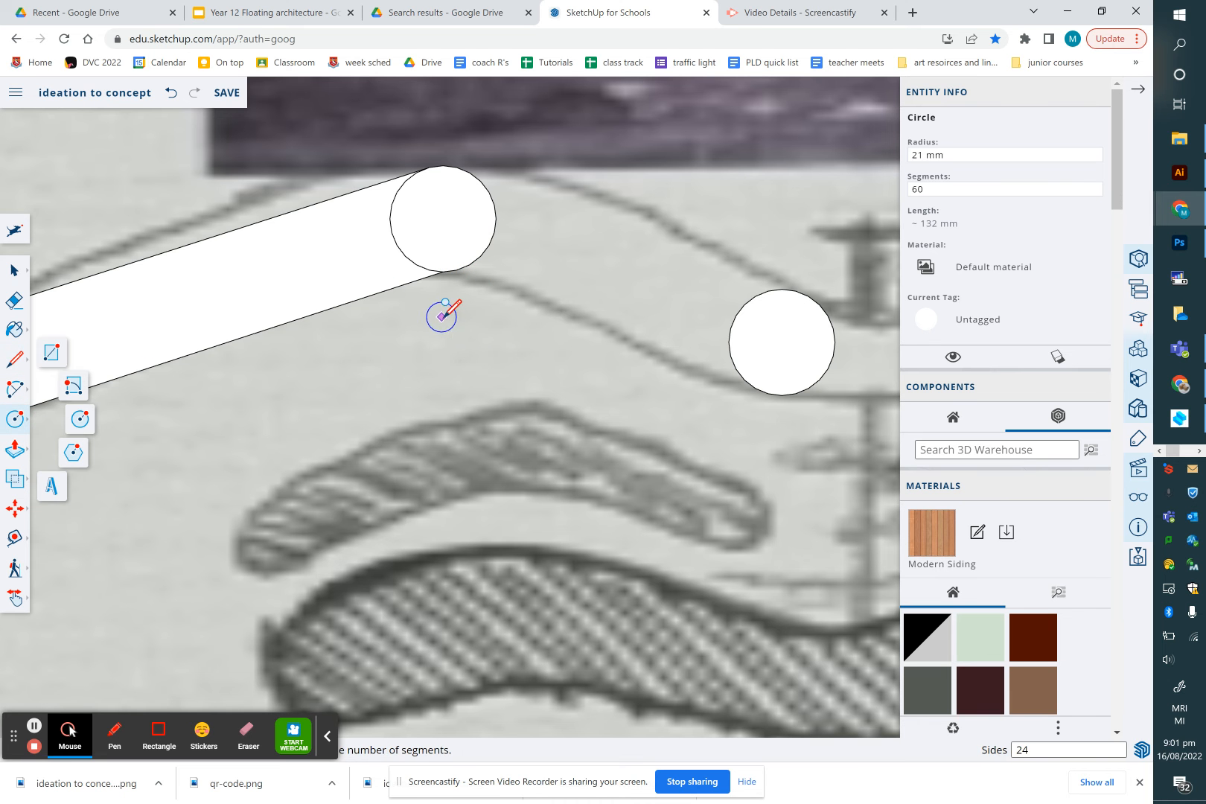
click(443, 319)
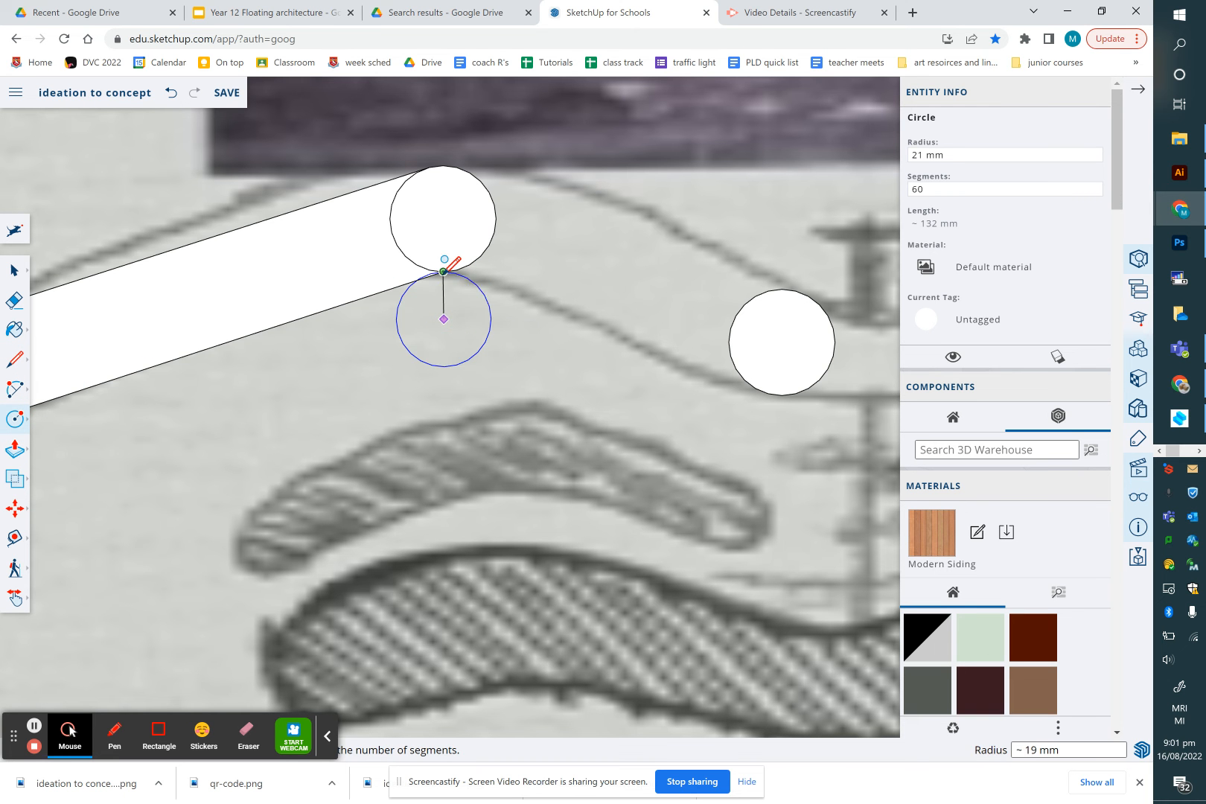
click(444, 271)
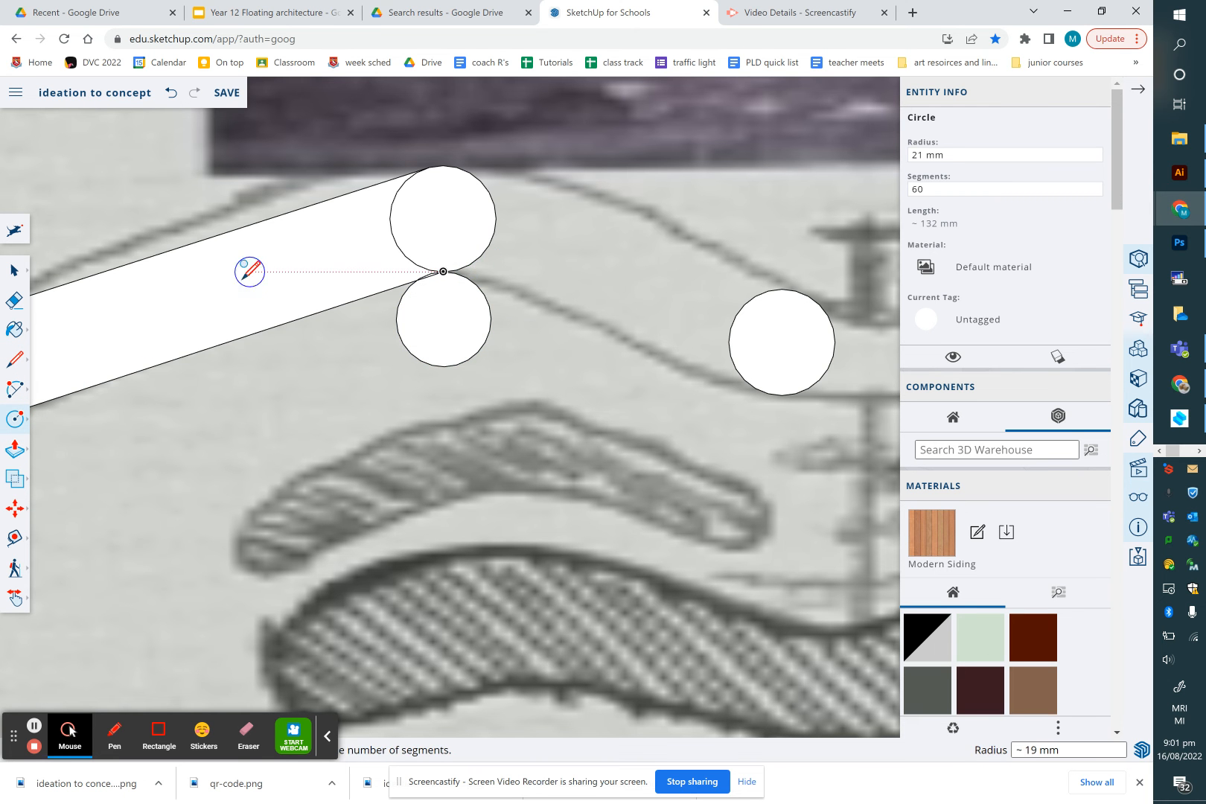
Delete the lower connecting line between the first two circles
click(15, 270)
click(262, 333)
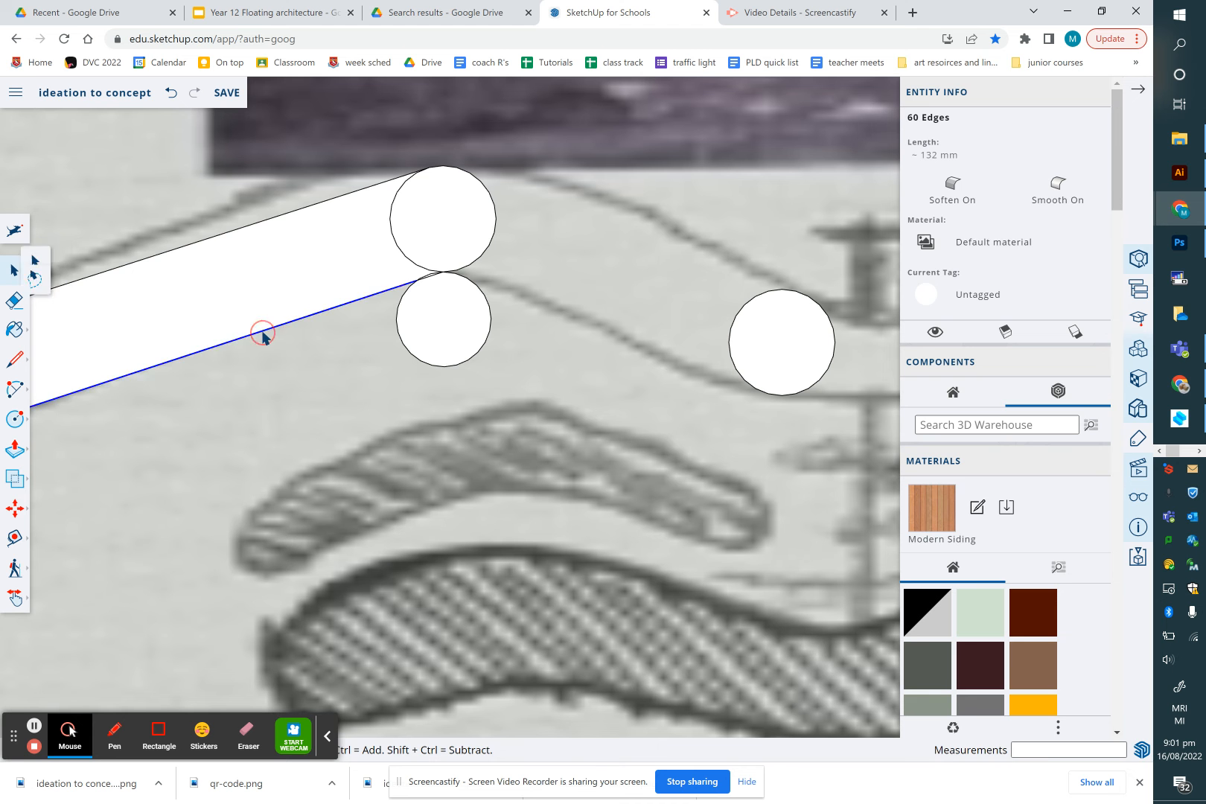
key(Delete)
click(425, 279)
key(Delete)
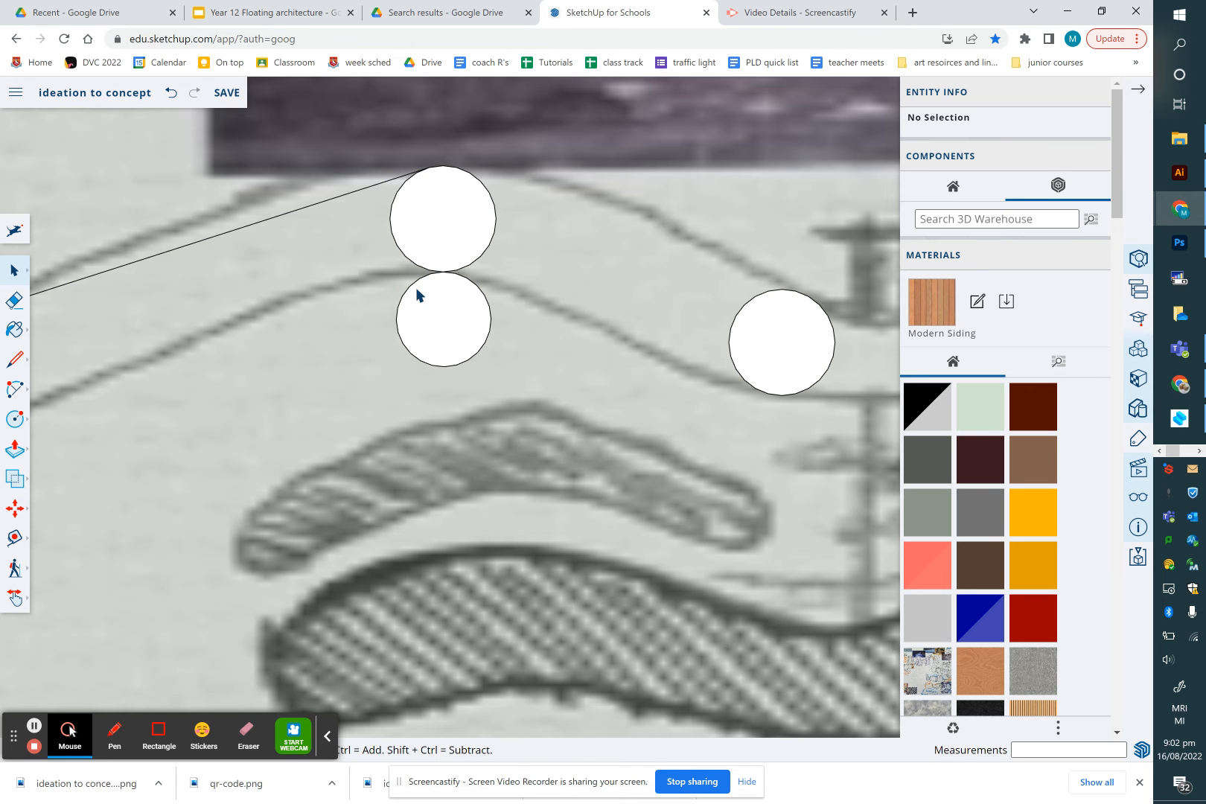
Draw a line from the bottom of the first circle to the new lower circle and across its top
scroll(424, 295, down, 2)
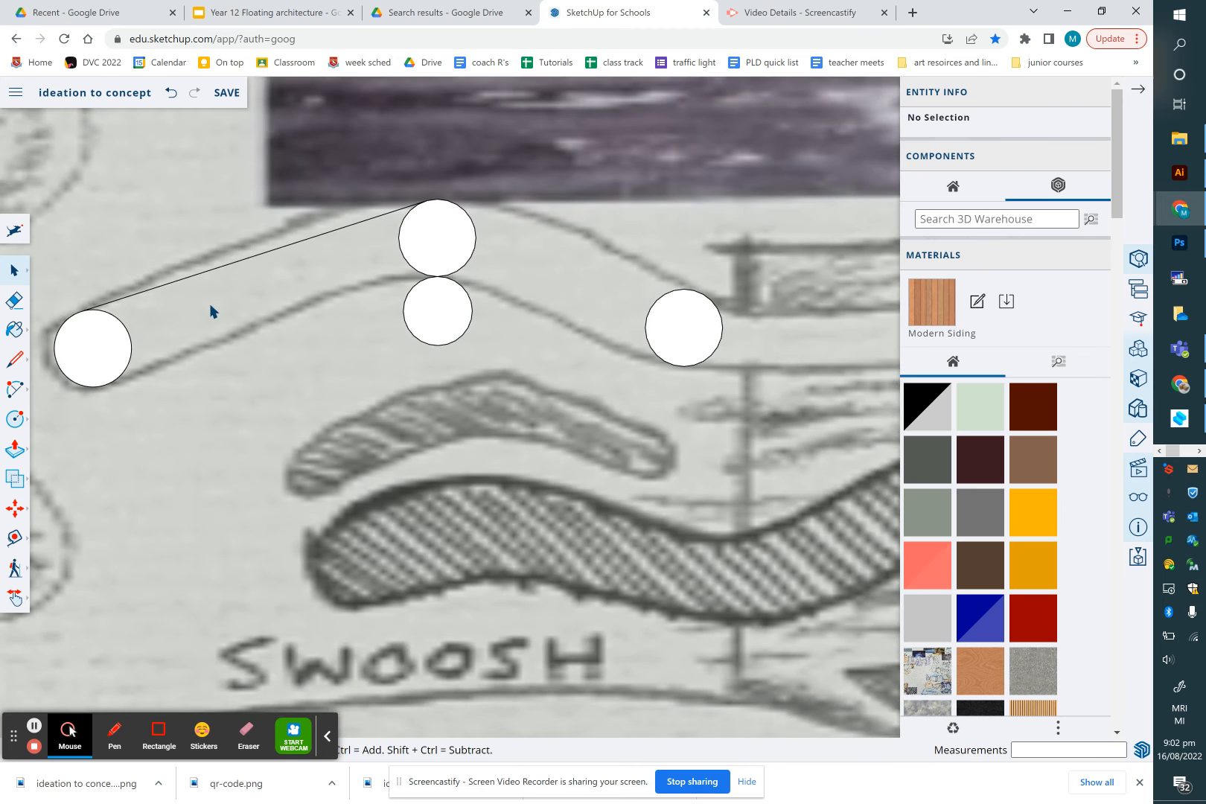
click(15, 361)
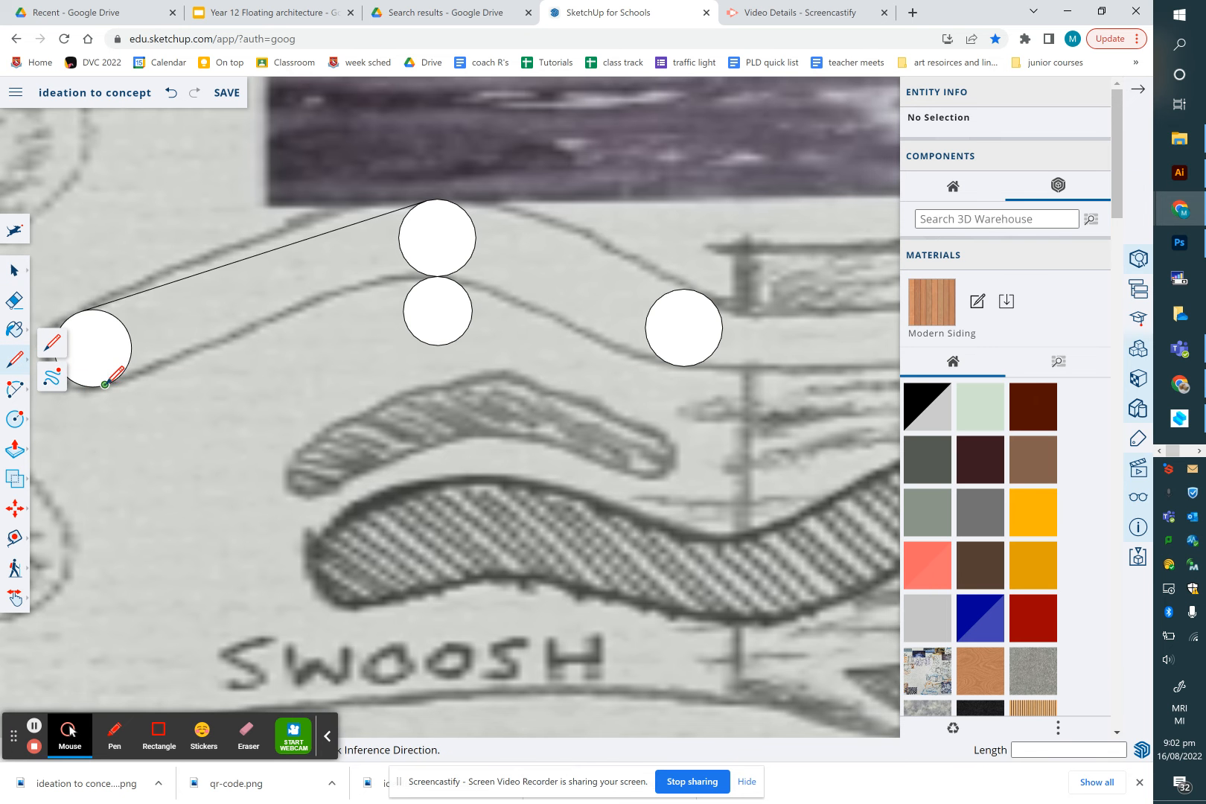
click(105, 384)
scroll(408, 292, up, 1)
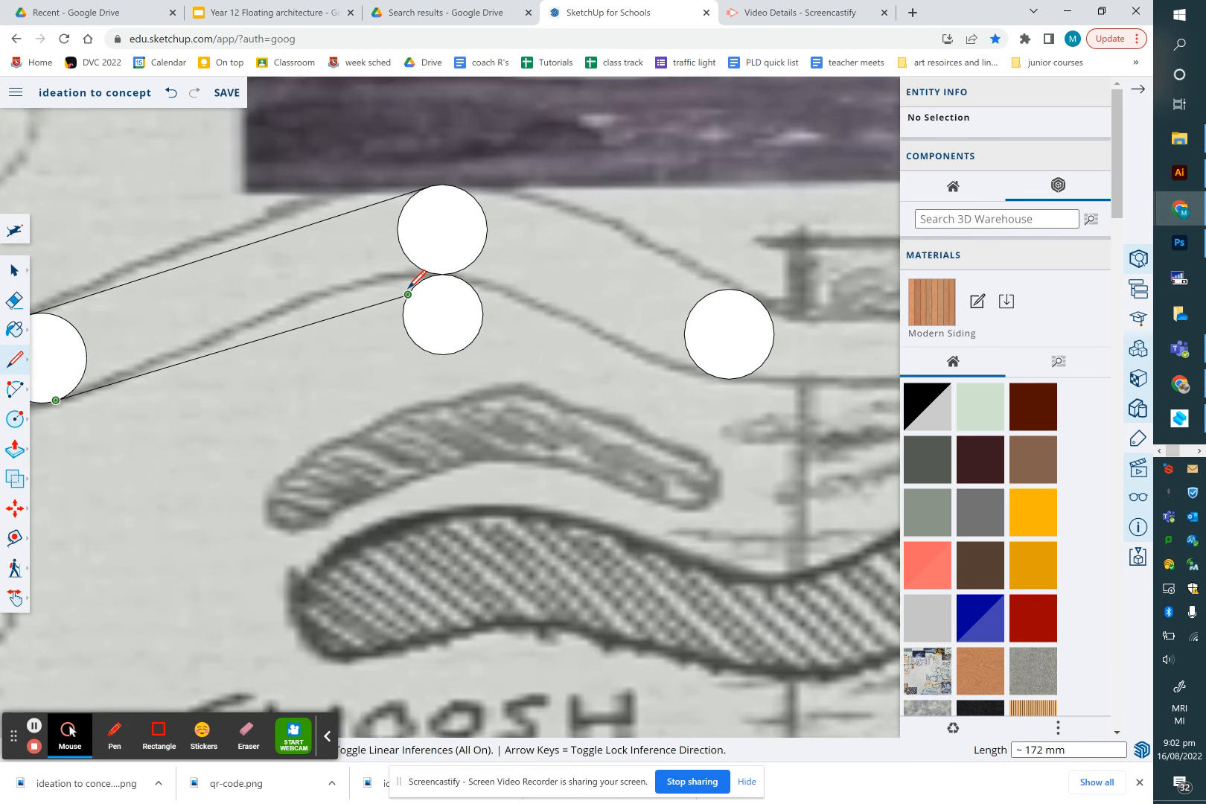
scroll(408, 294, up, 3)
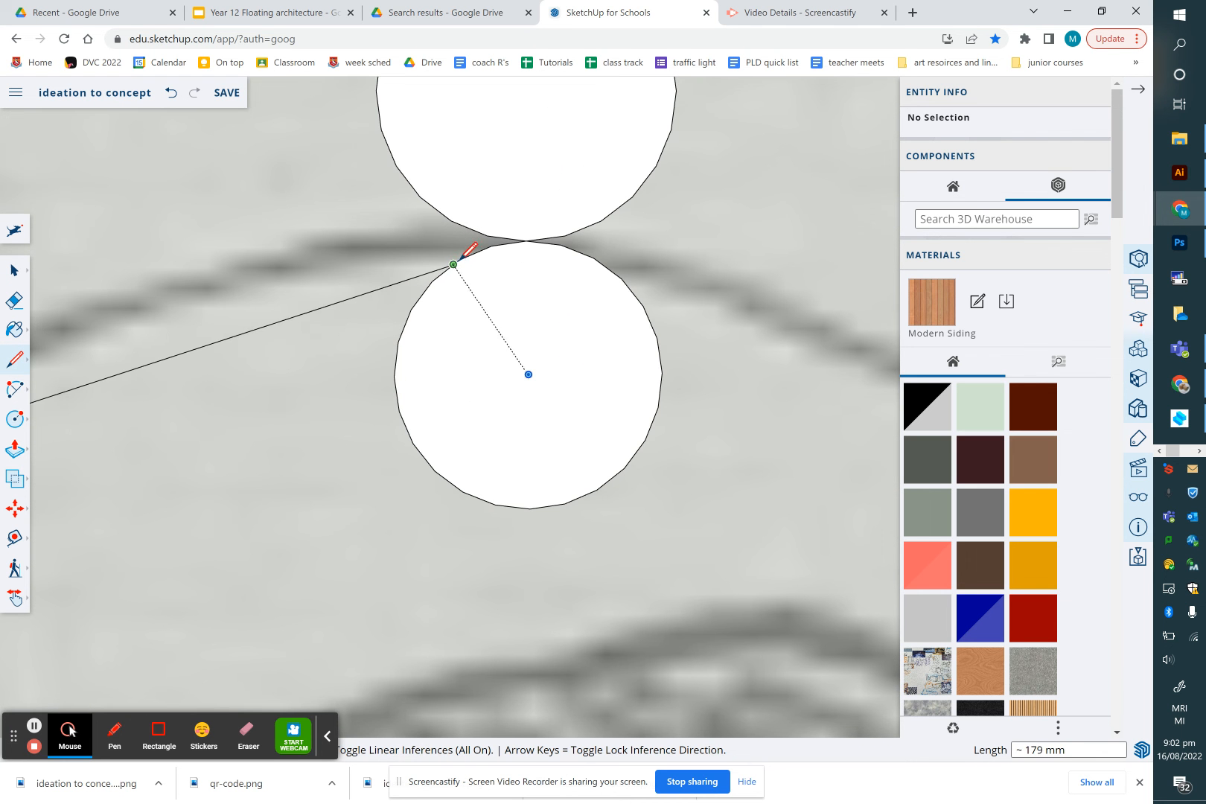
click(459, 259)
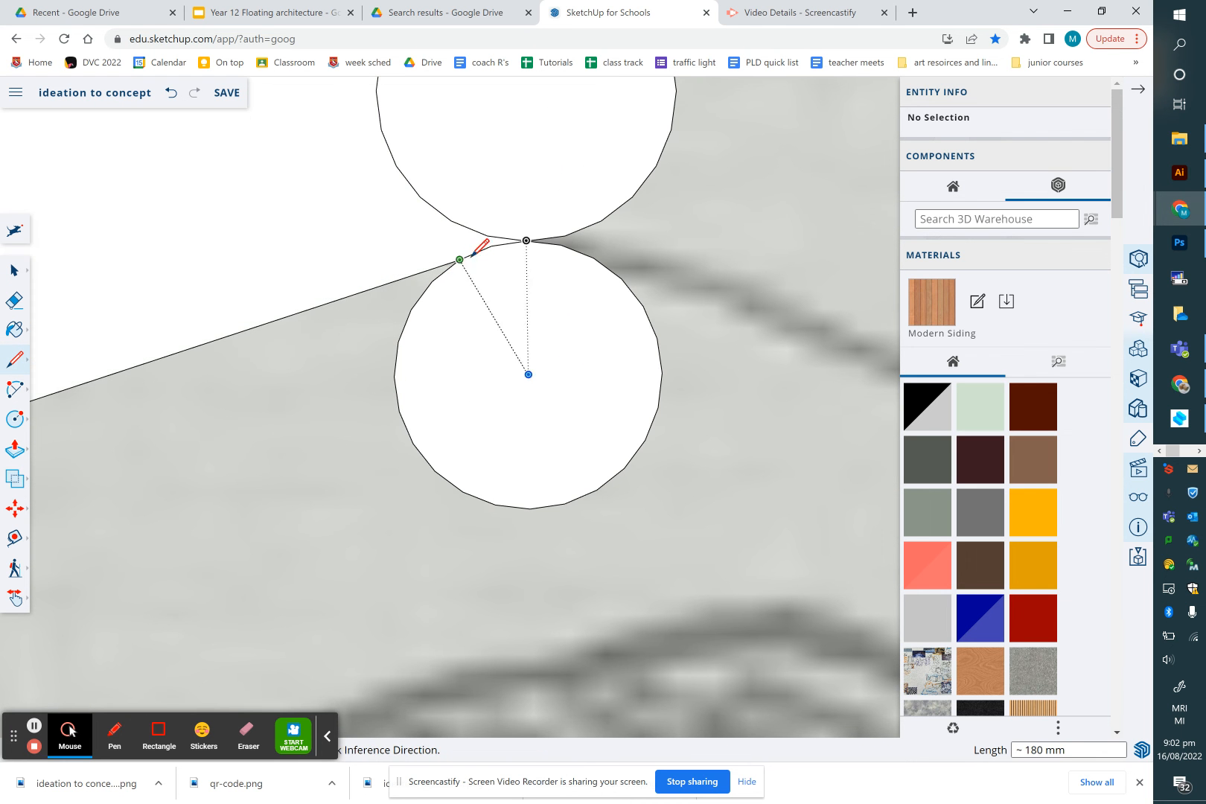
click(593, 257)
Extend the lower line to the bottom edge of the third circle
scroll(593, 257, down, 1)
scroll(594, 257, down, 4)
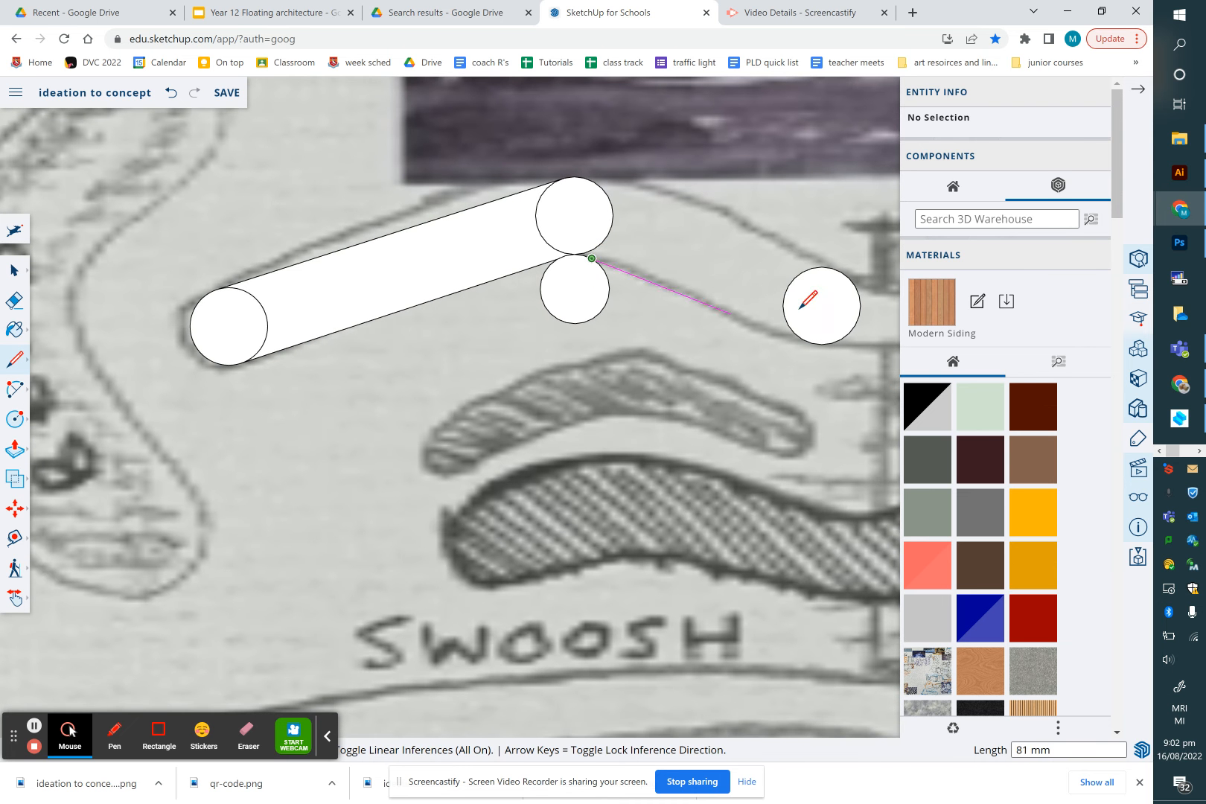
click(802, 338)
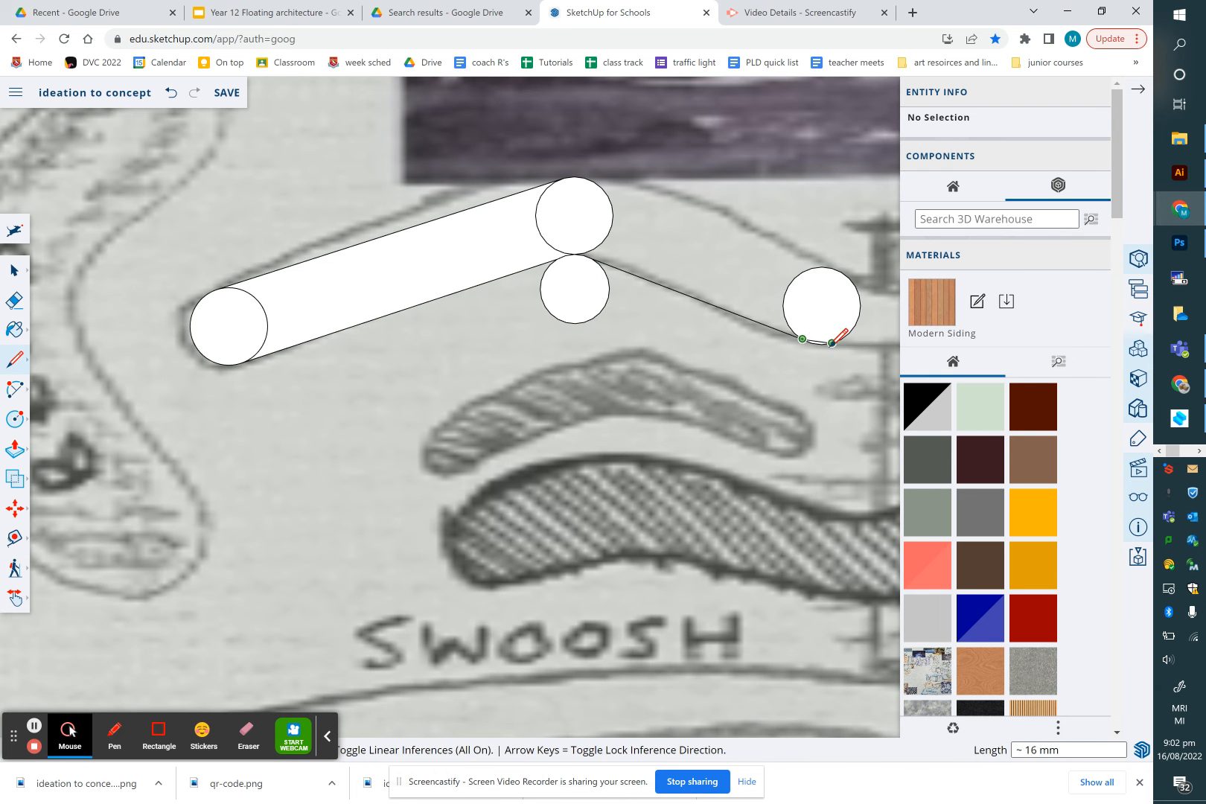
scroll(817, 341, up, 6)
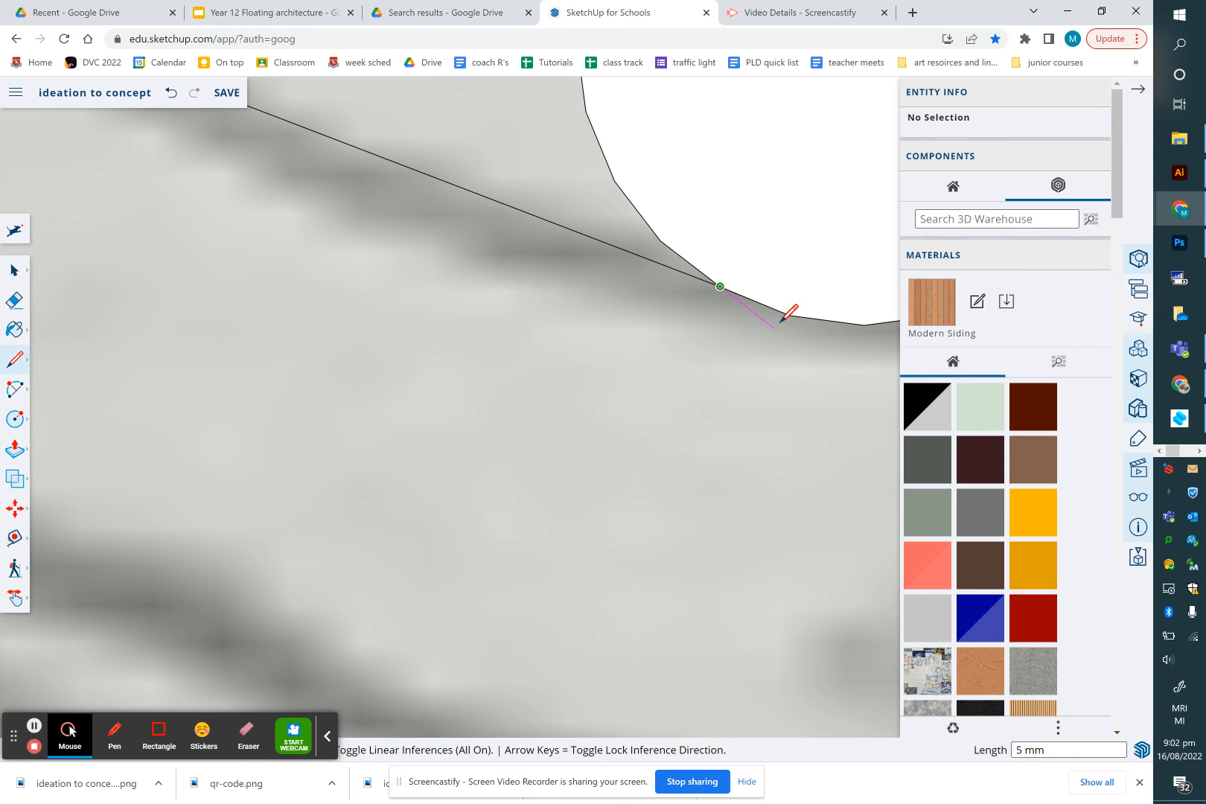
click(791, 314)
Draw the upper line from the top of the third circle back to the top of the second circle
scroll(754, 376, down, 5)
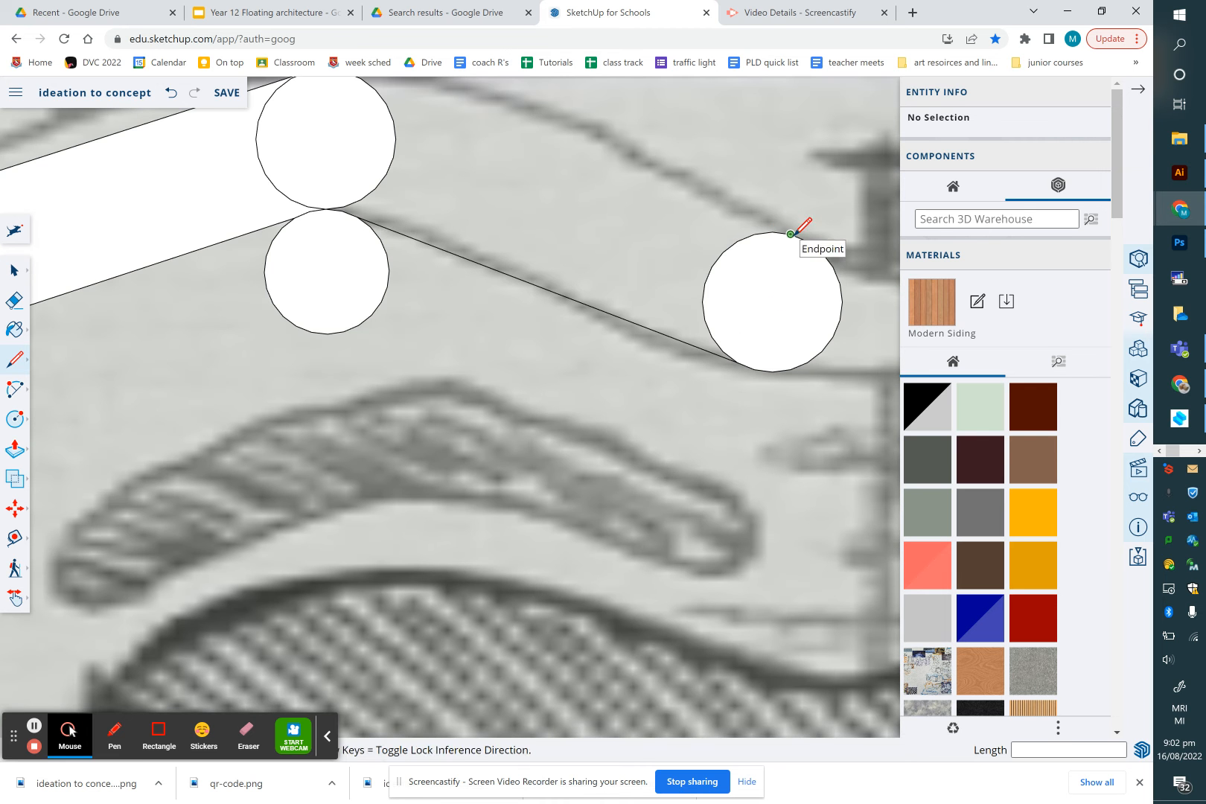
click(791, 233)
scroll(708, 186, down, 3)
scroll(458, 108, up, 3)
click(445, 109)
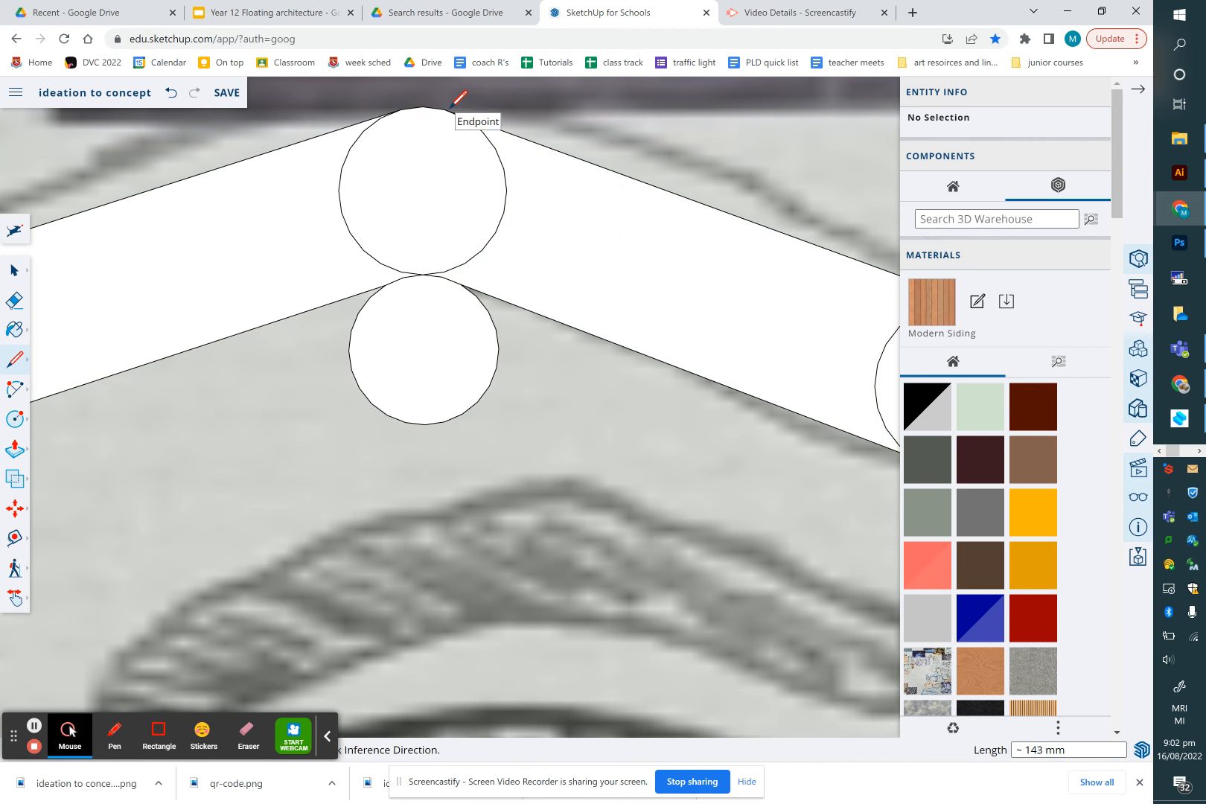
scroll(445, 104, up, 5)
scroll(441, 101, down, 3)
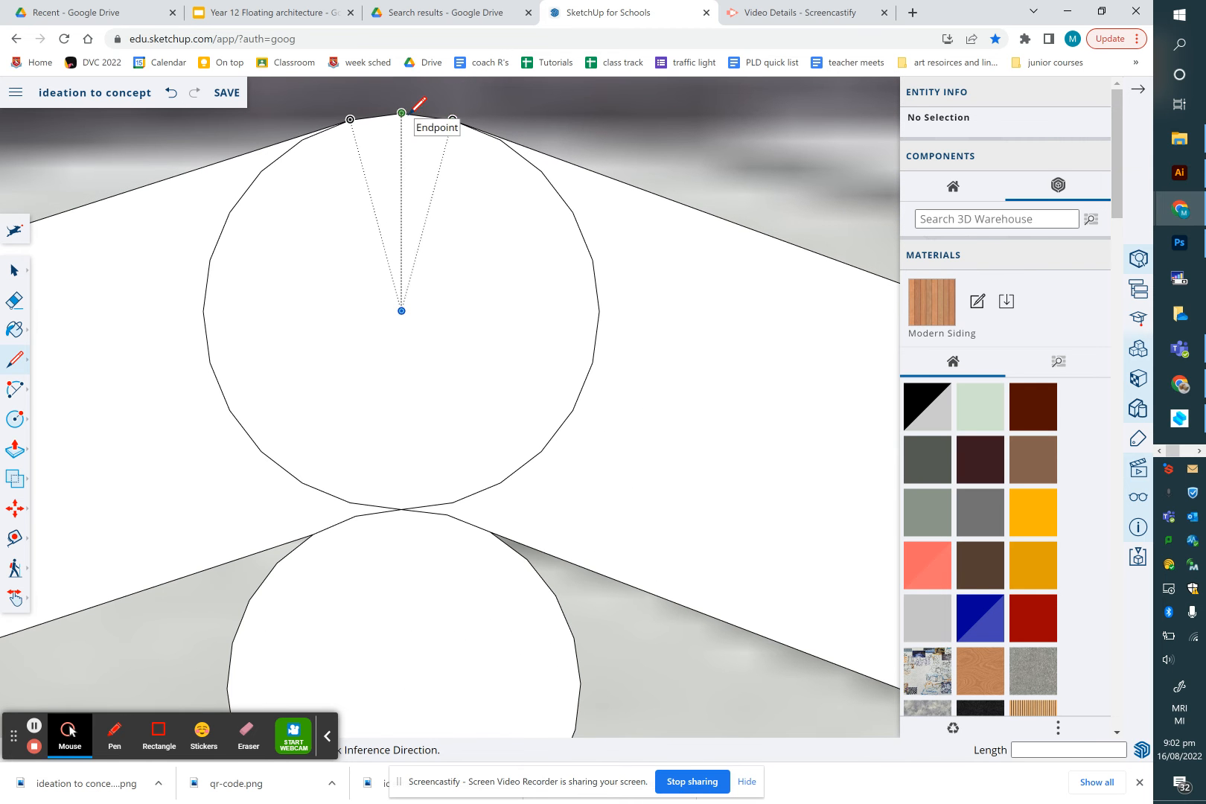
scroll(456, 195, down, 2)
scroll(454, 198, down, 1)
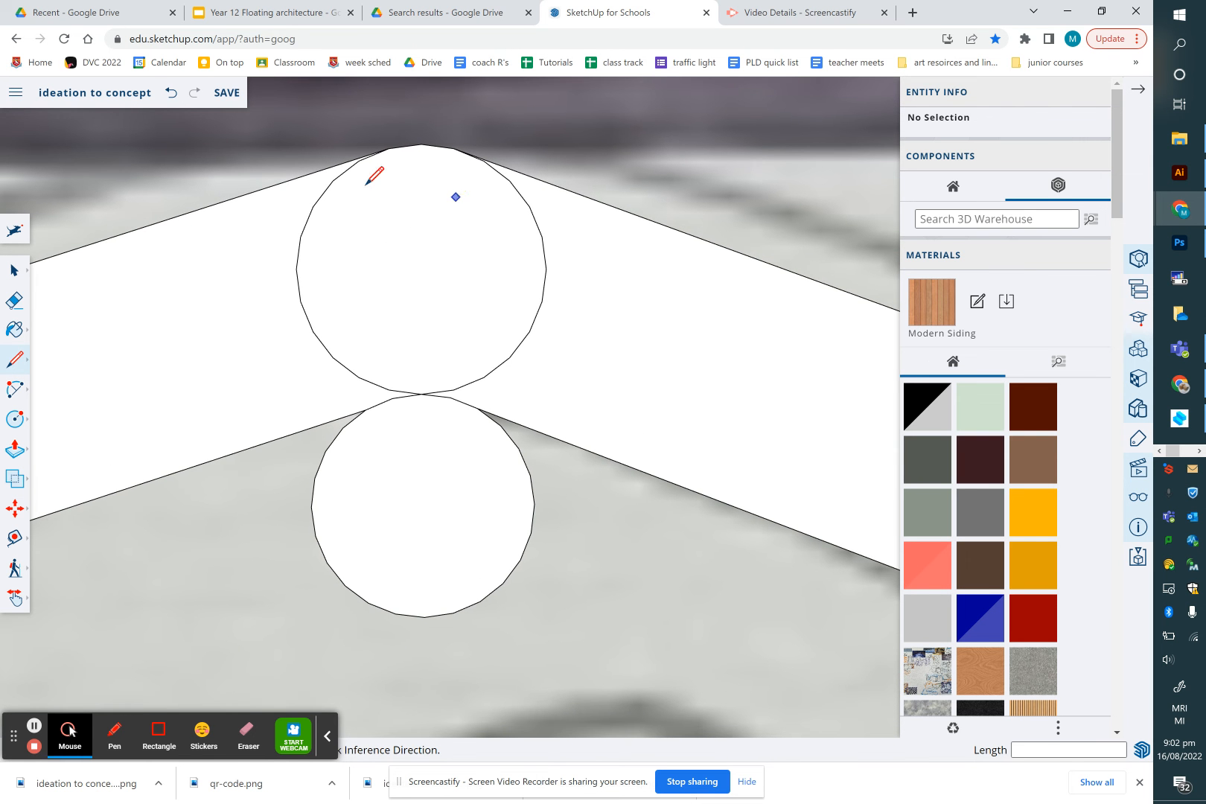
Erase the overlapping circle edges at the bend of the swoosh shape
click(14, 300)
drag(298, 288, 357, 309)
drag(493, 355, 497, 377)
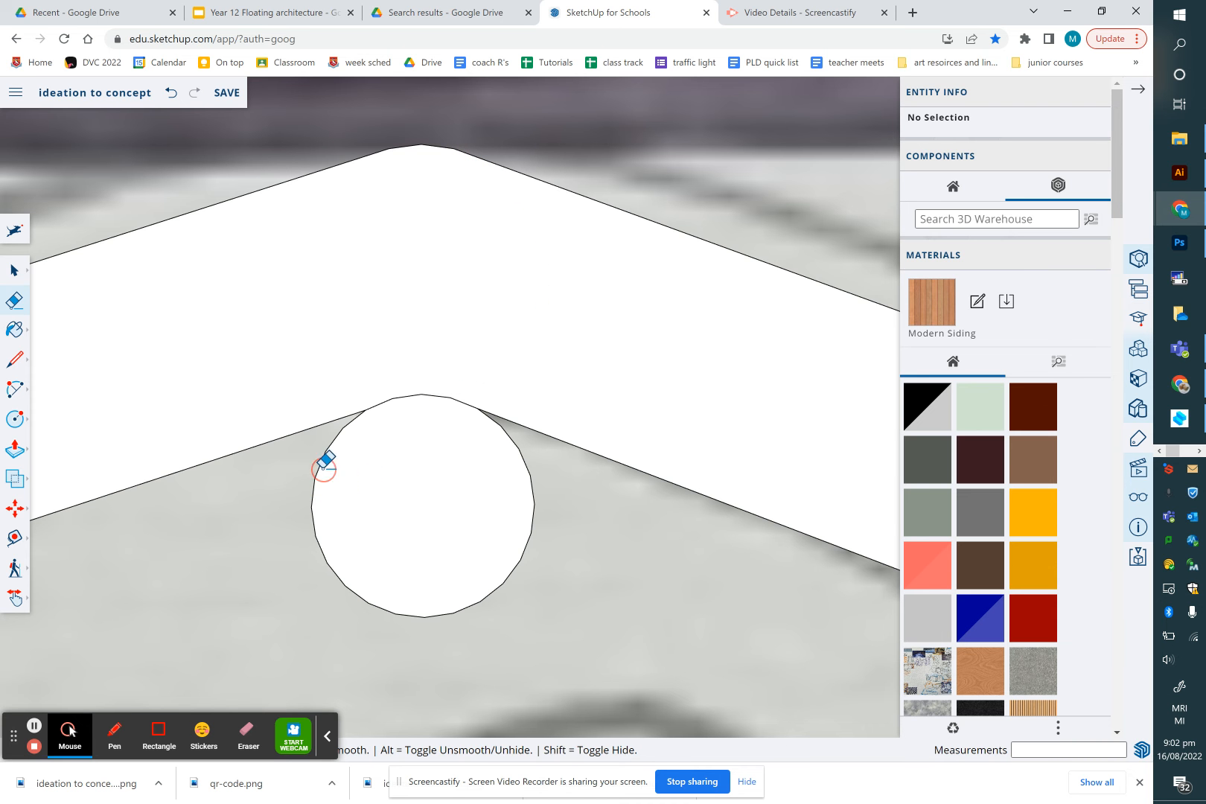
click(329, 496)
Erase the inner circle arcs at both ends to leave a smooth bent swoosh outline
scroll(430, 528, down, 2)
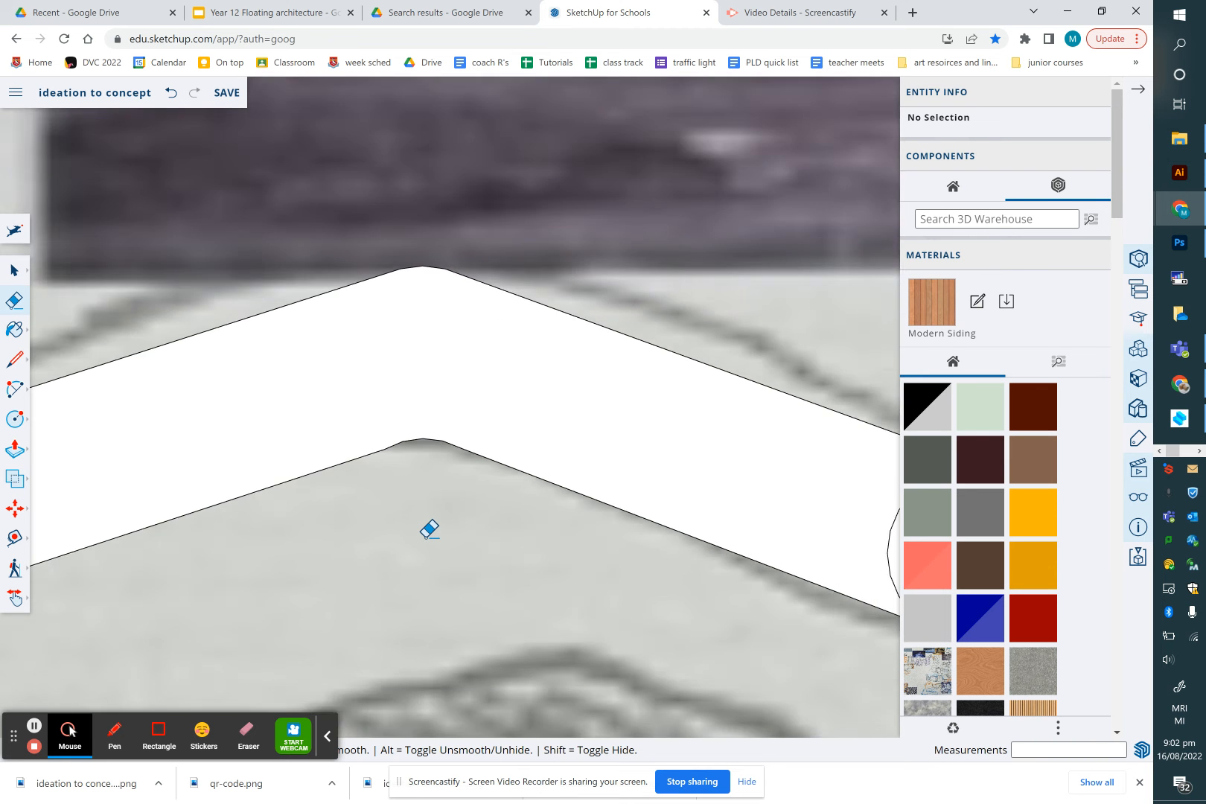
scroll(429, 529, down, 3)
click(646, 528)
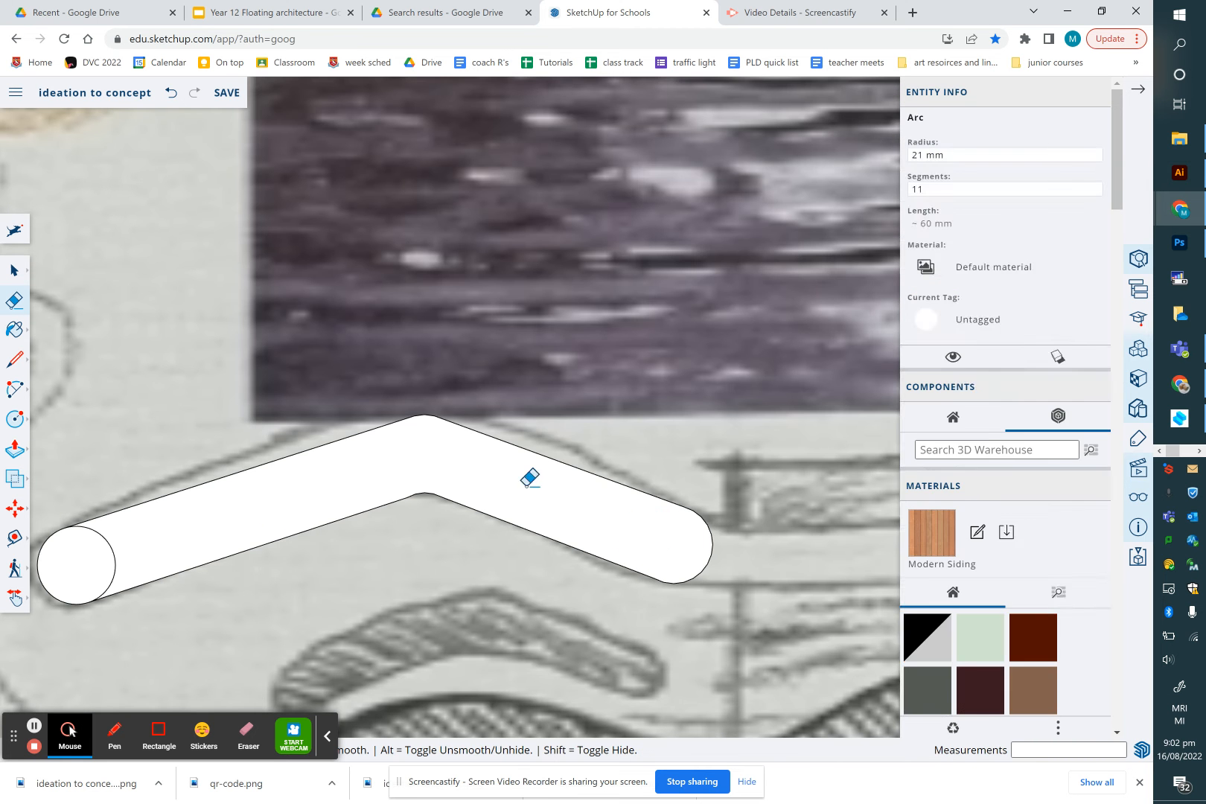
drag(118, 560, 106, 570)
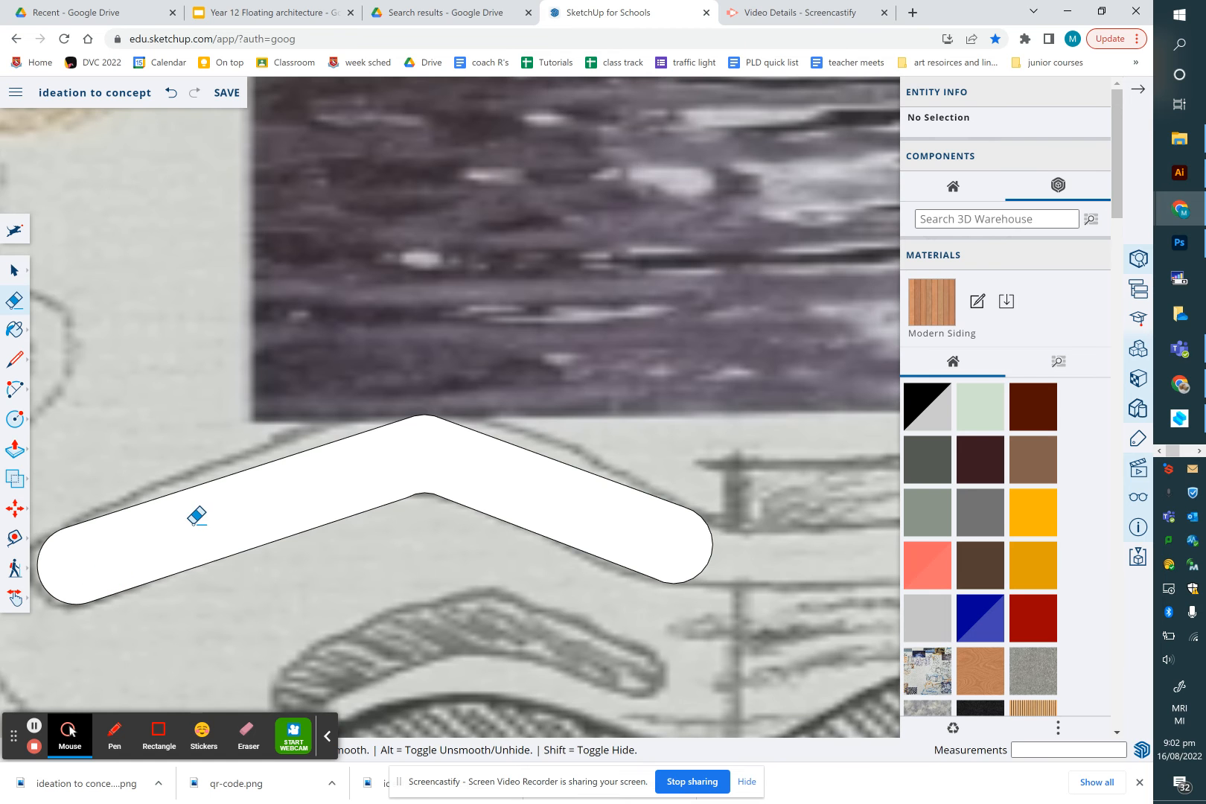
scroll(196, 515, down, 3)
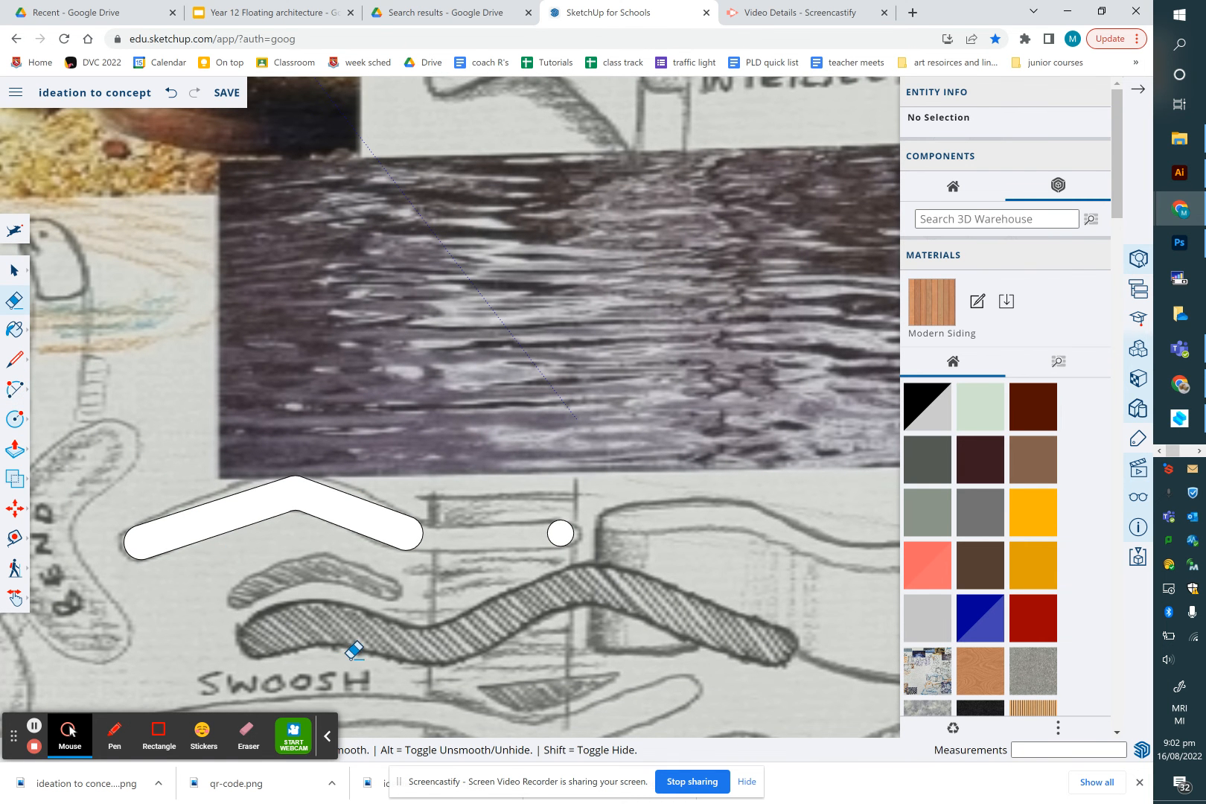
scroll(354, 650, down, 3)
scroll(318, 681, up, 4)
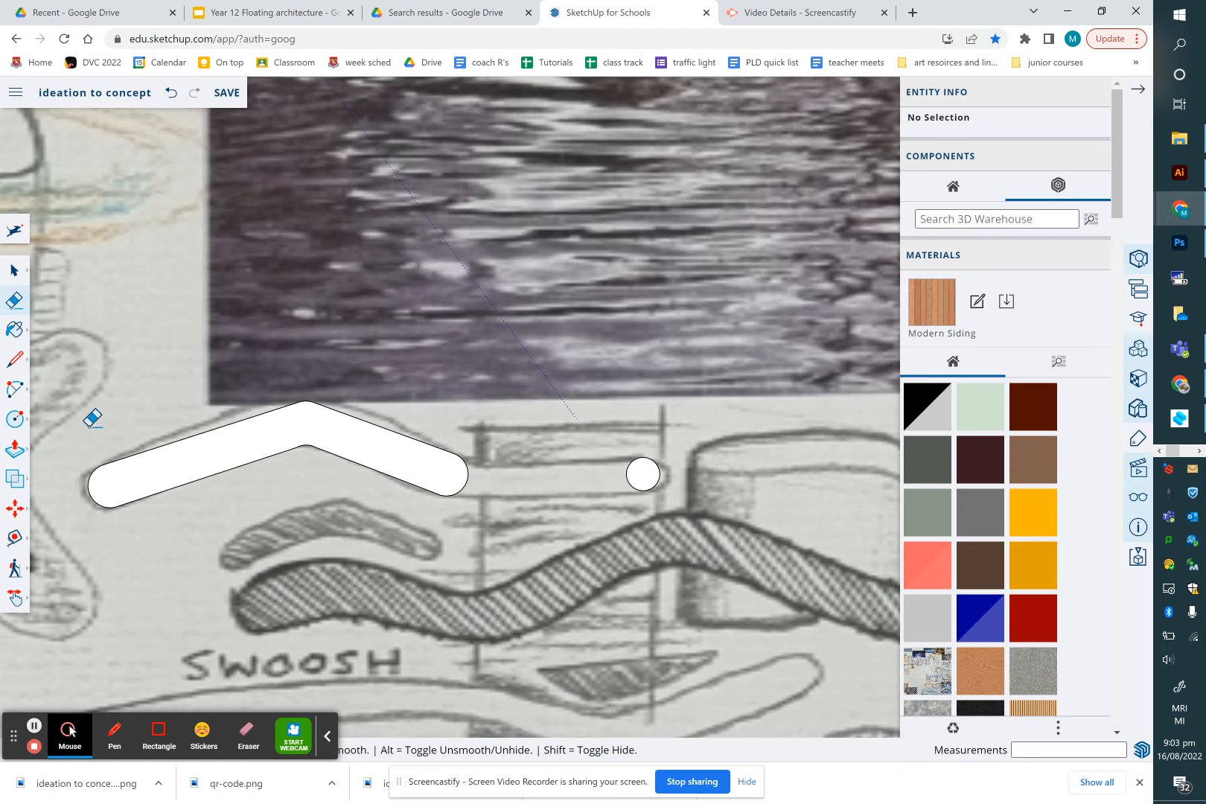
Trace an arc along the upper edge of the hatched swoosh sketch, from its left end over the first hump
click(14, 389)
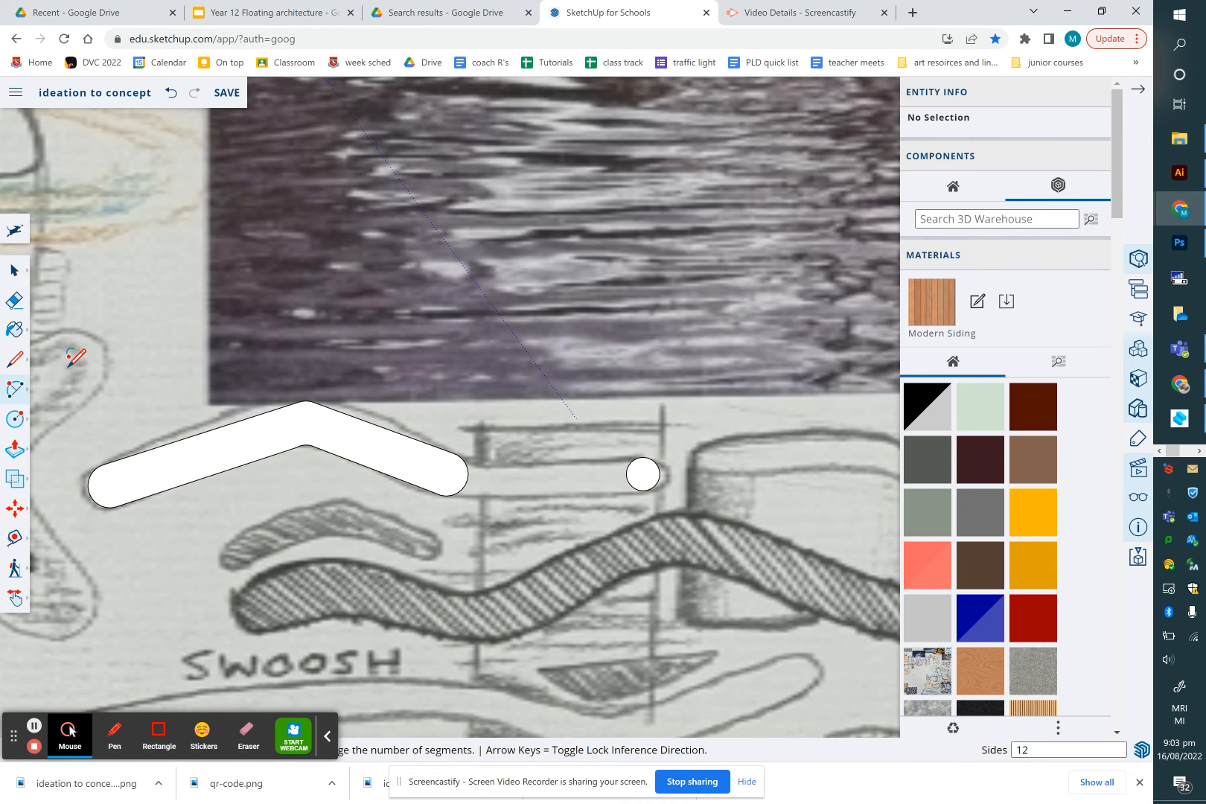
click(238, 598)
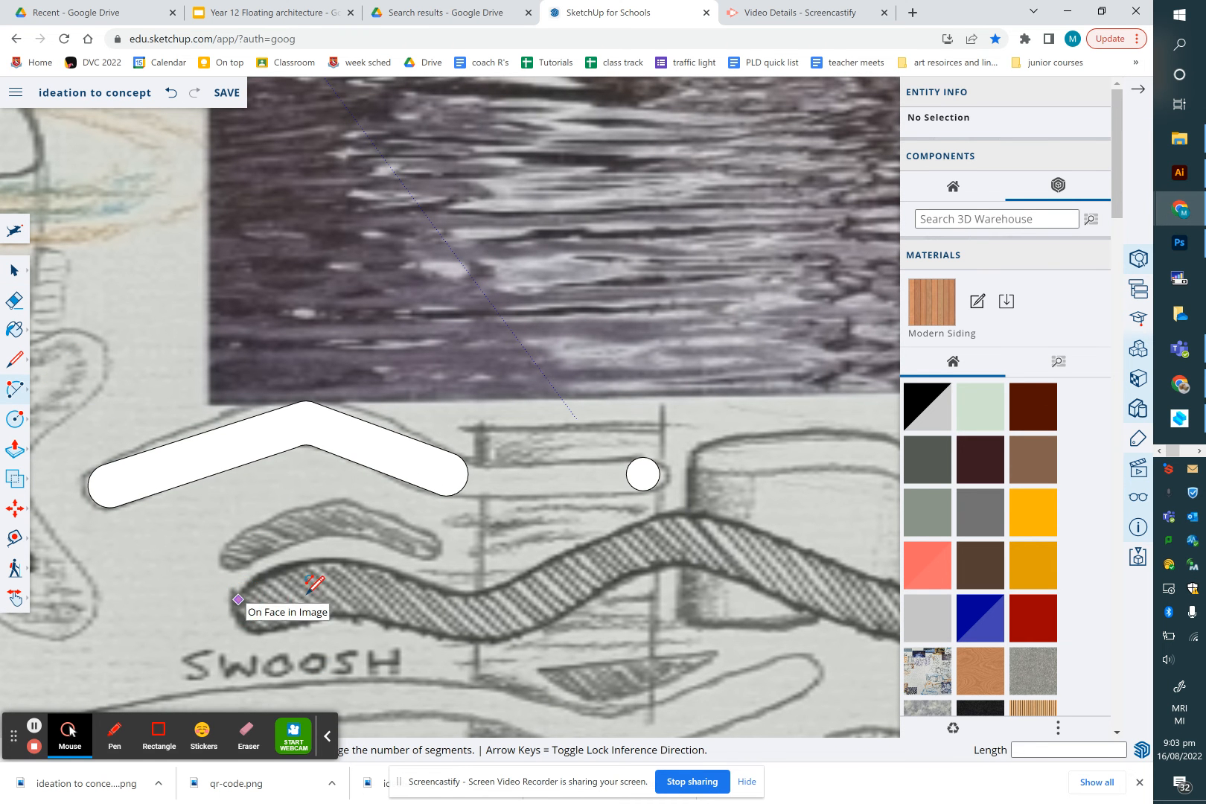
click(442, 590)
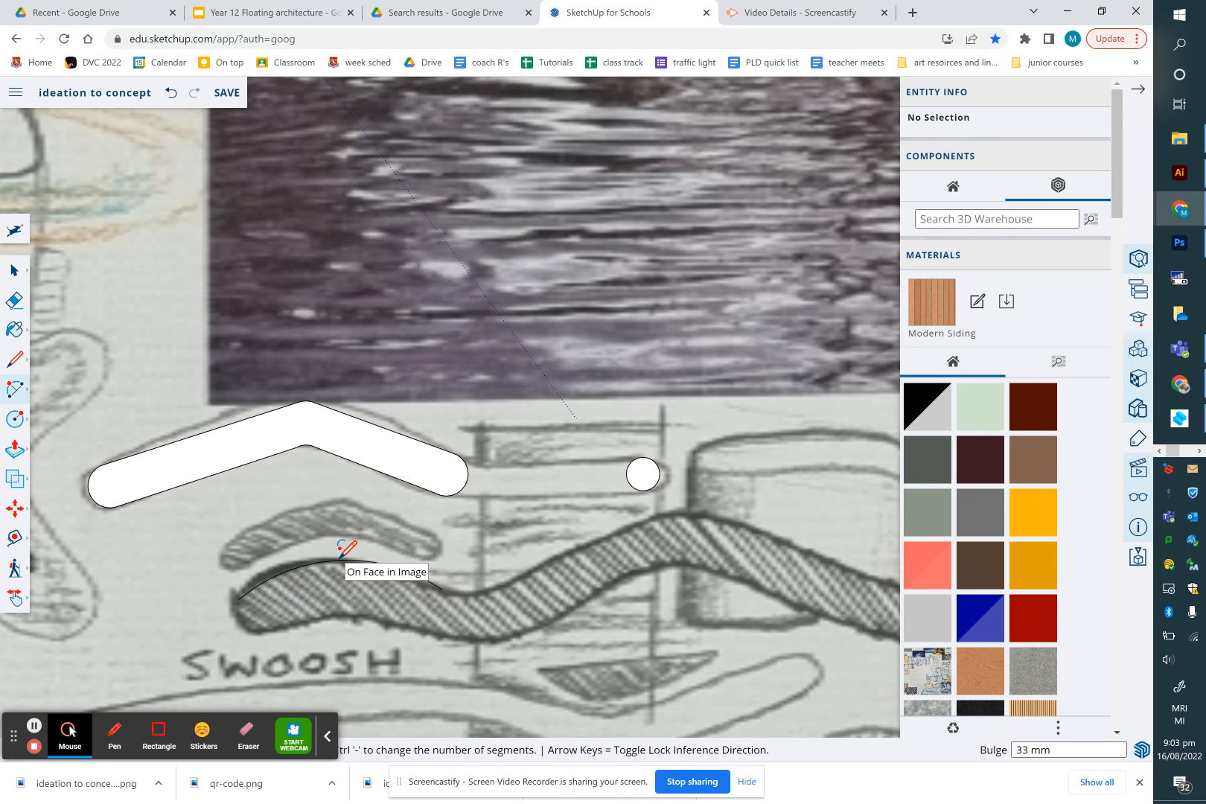
click(340, 557)
Continue the trace with a second arc from that endpoint down into the swoosh's dip
click(442, 590)
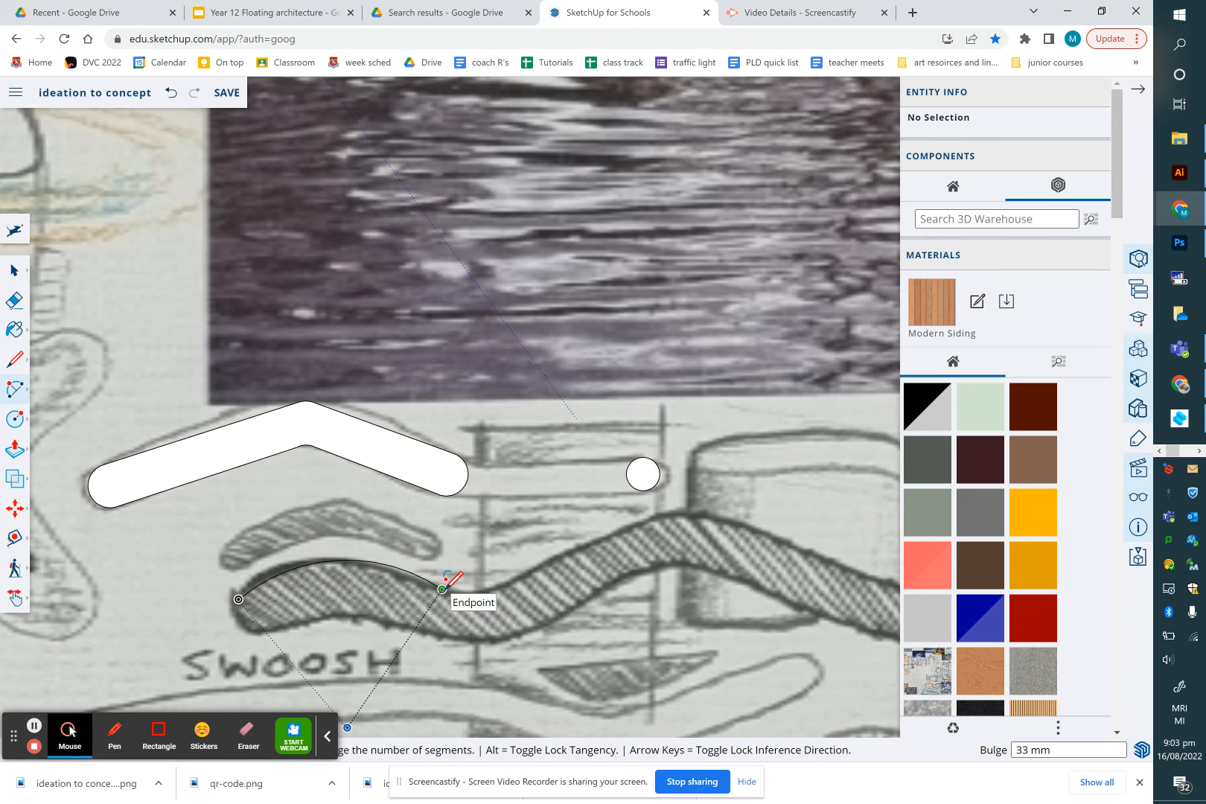
scroll(512, 573, up, 5)
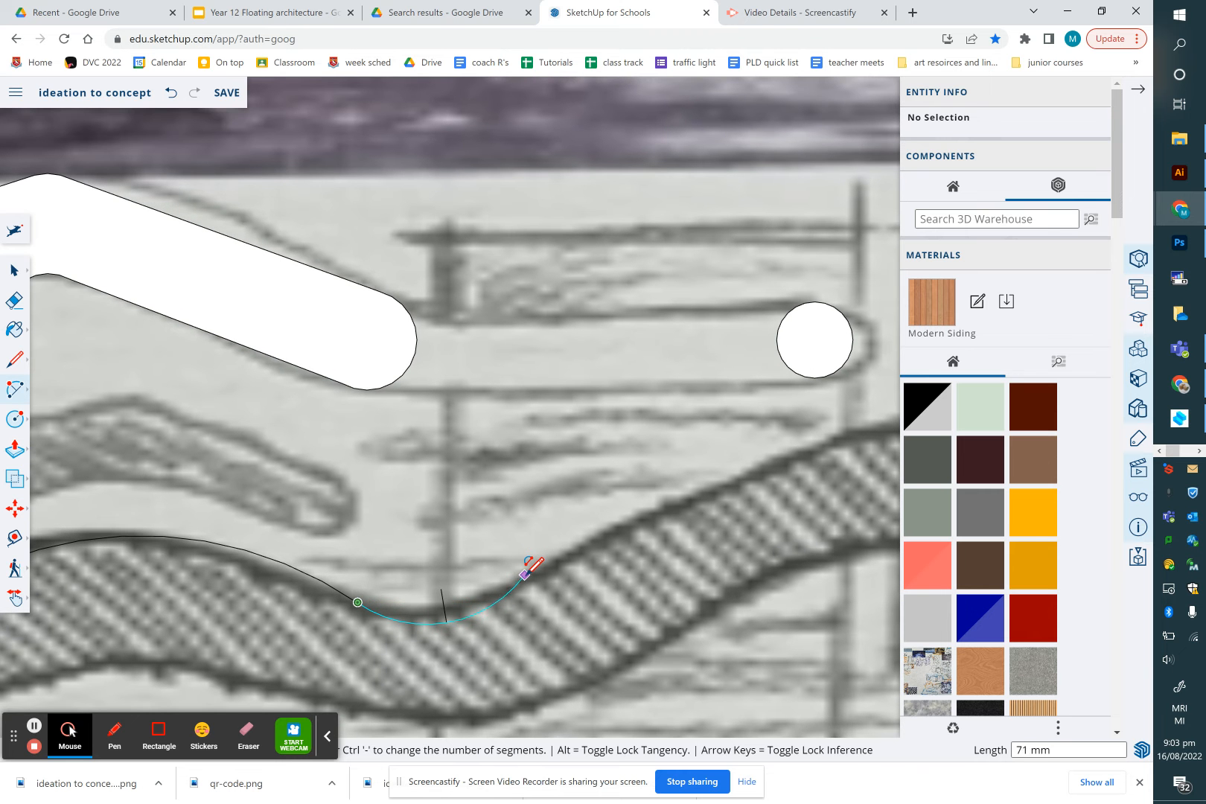
click(525, 579)
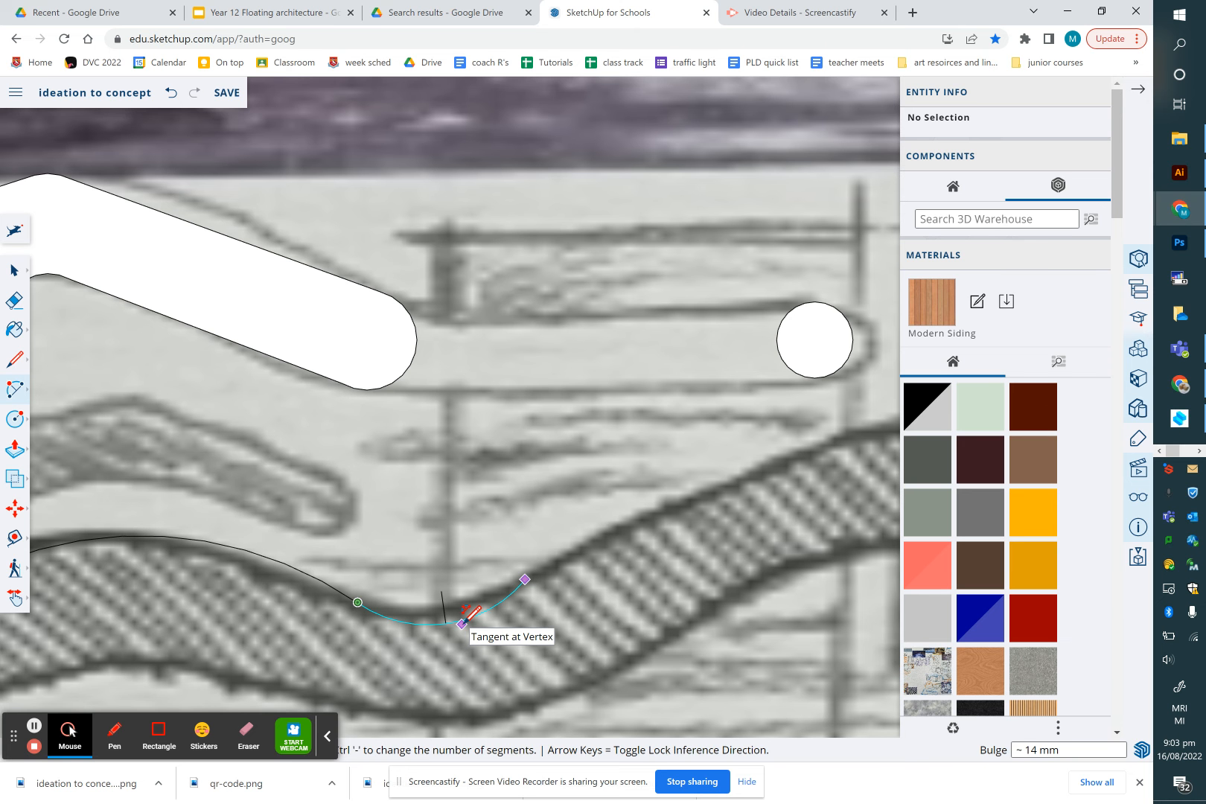
click(462, 623)
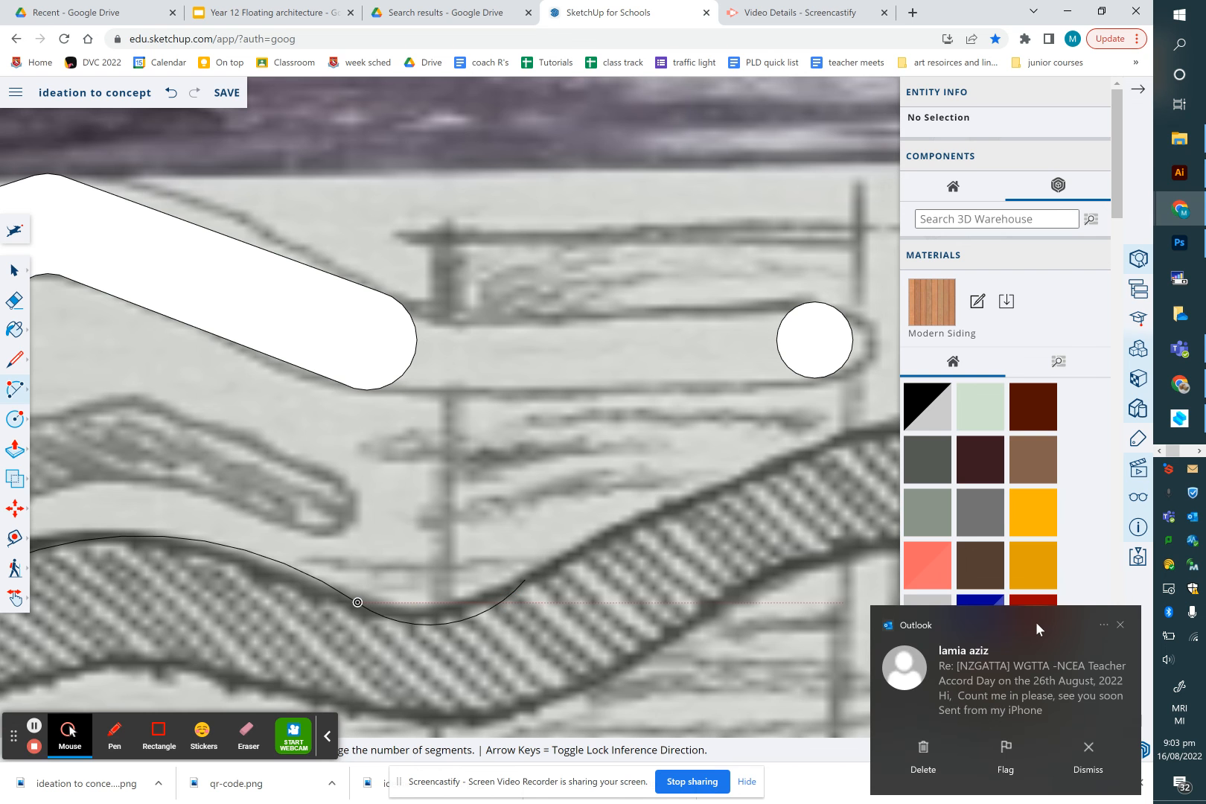
click(1118, 626)
Add a third arc from the dip over the second crest to the swoosh's right end
scroll(604, 557, down, 3)
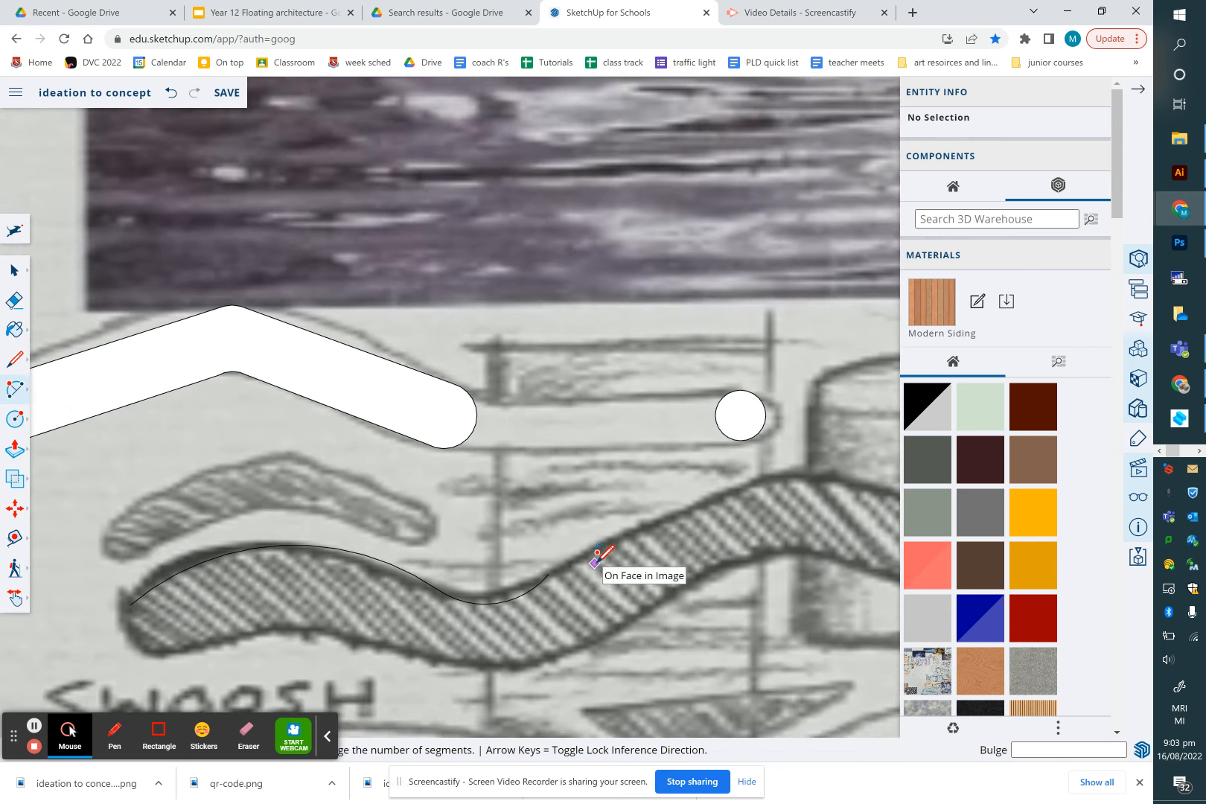
scroll(597, 554, down, 2)
click(560, 571)
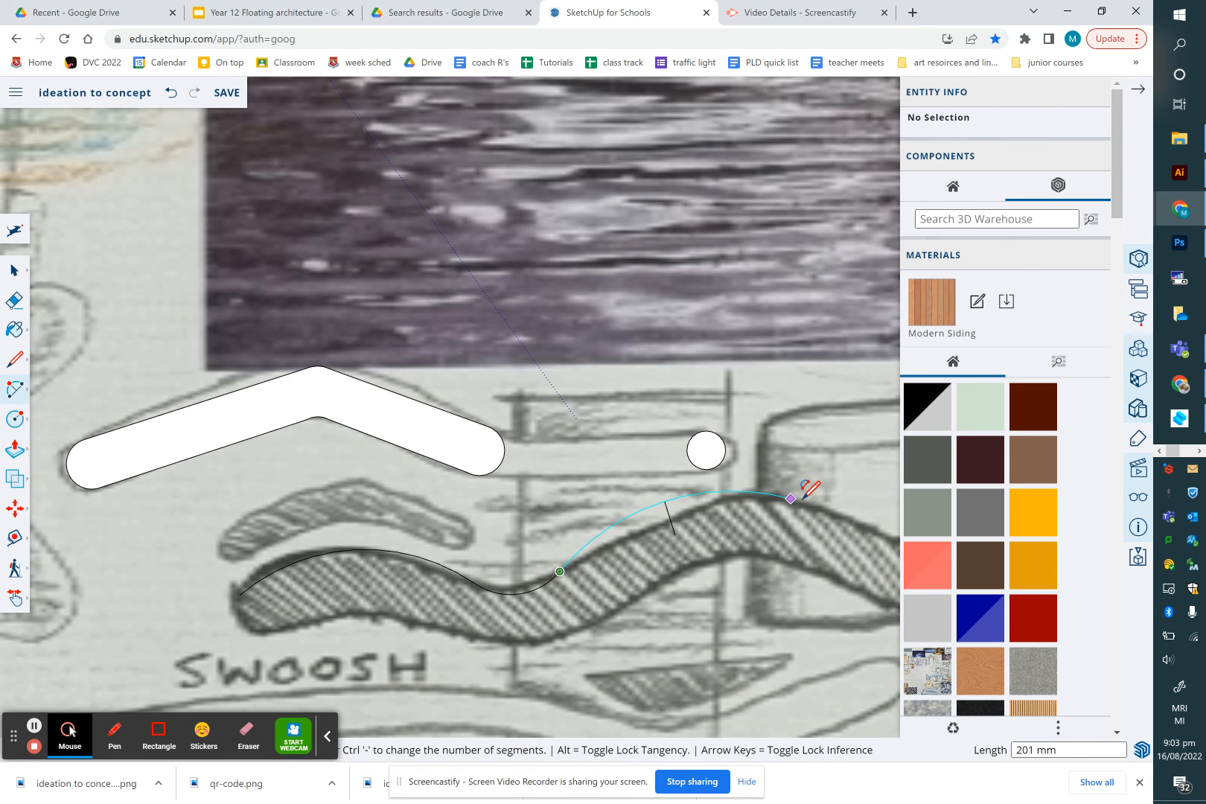
click(865, 526)
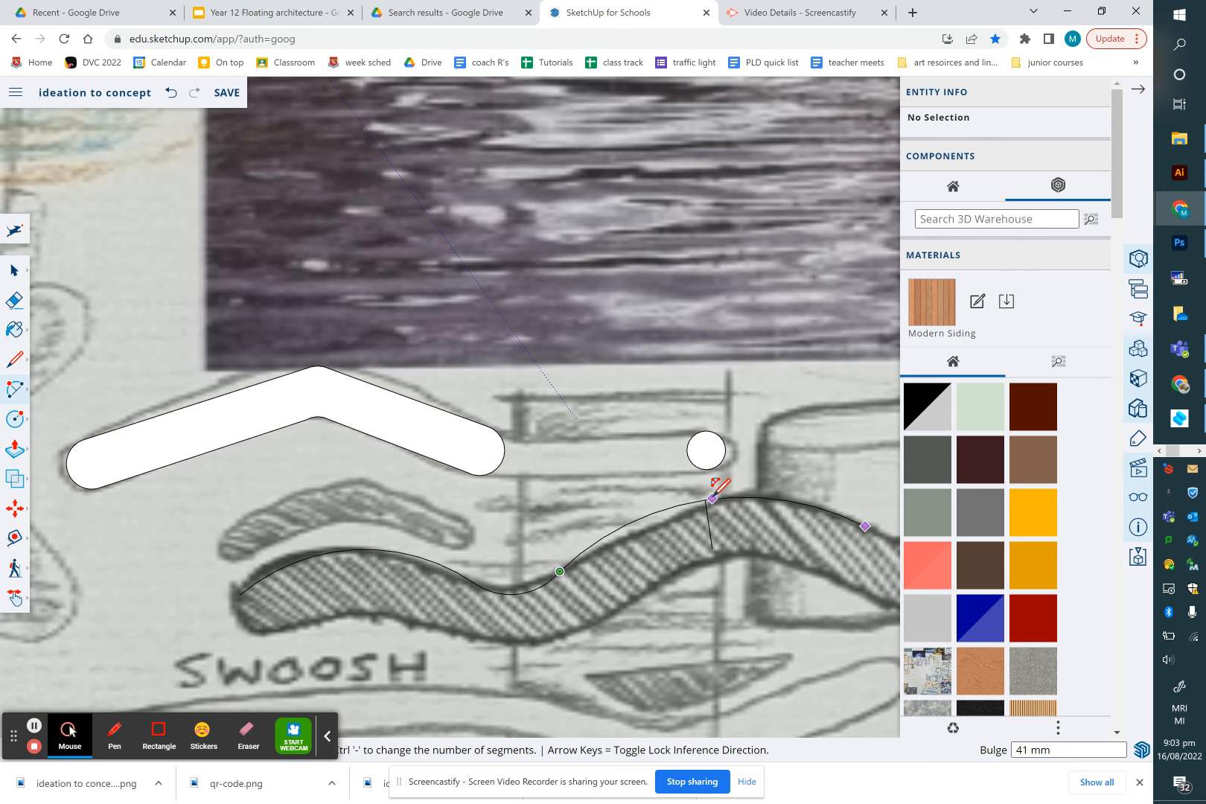
click(704, 491)
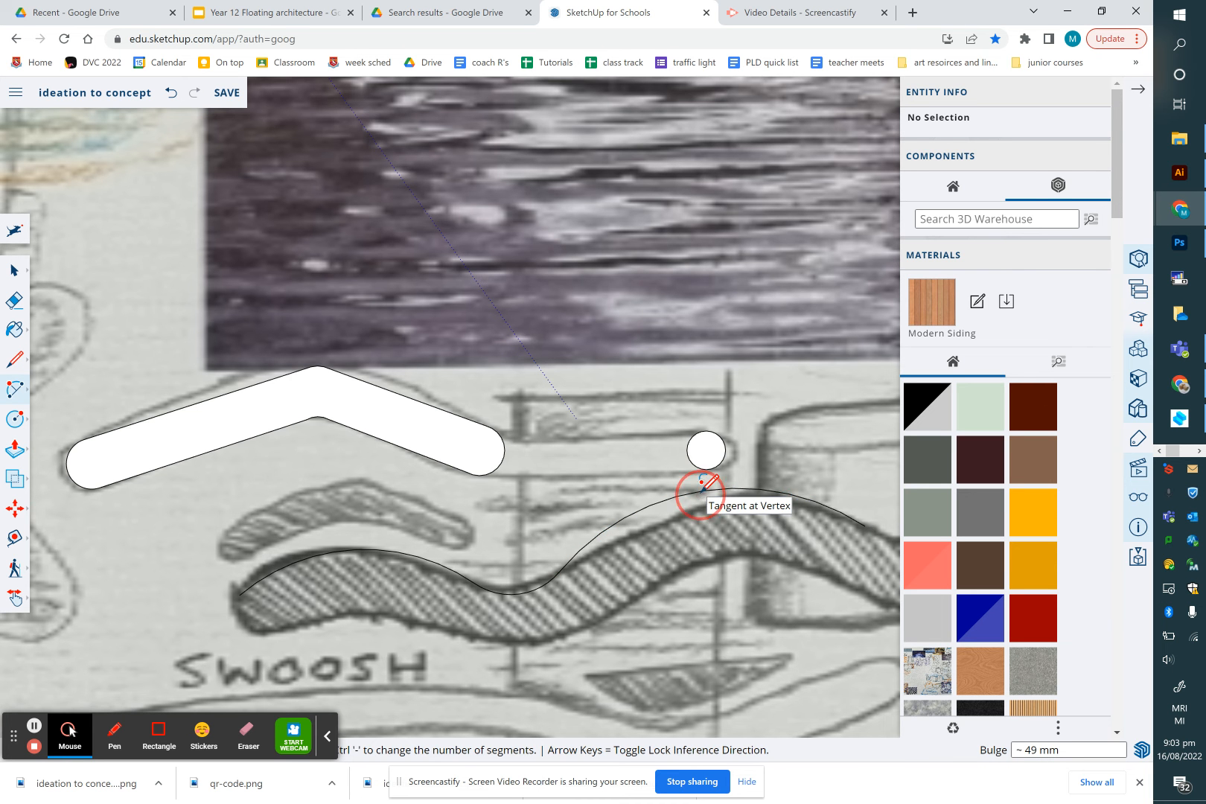
Draw a small arc capping the left end of the swoosh outline
scroll(709, 551, down, 5)
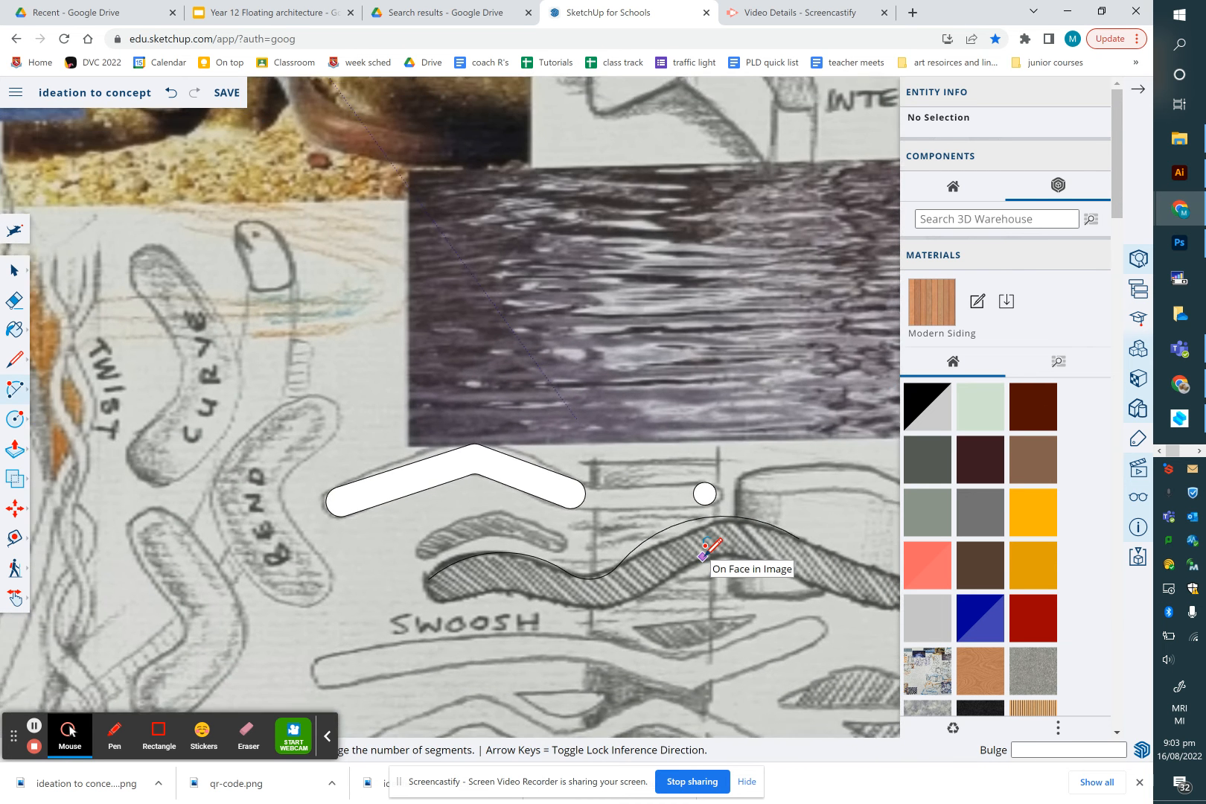
scroll(707, 550, down, 5)
scroll(771, 567, up, 3)
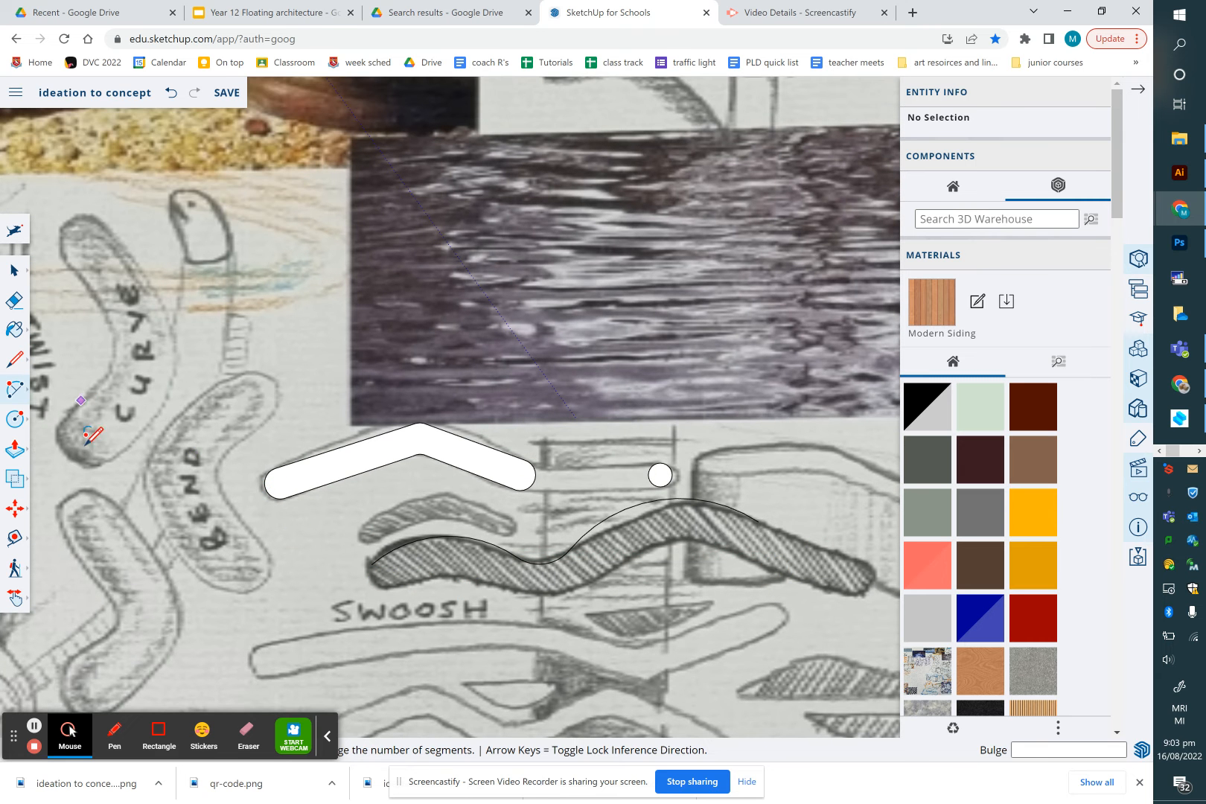
scroll(389, 592, up, 3)
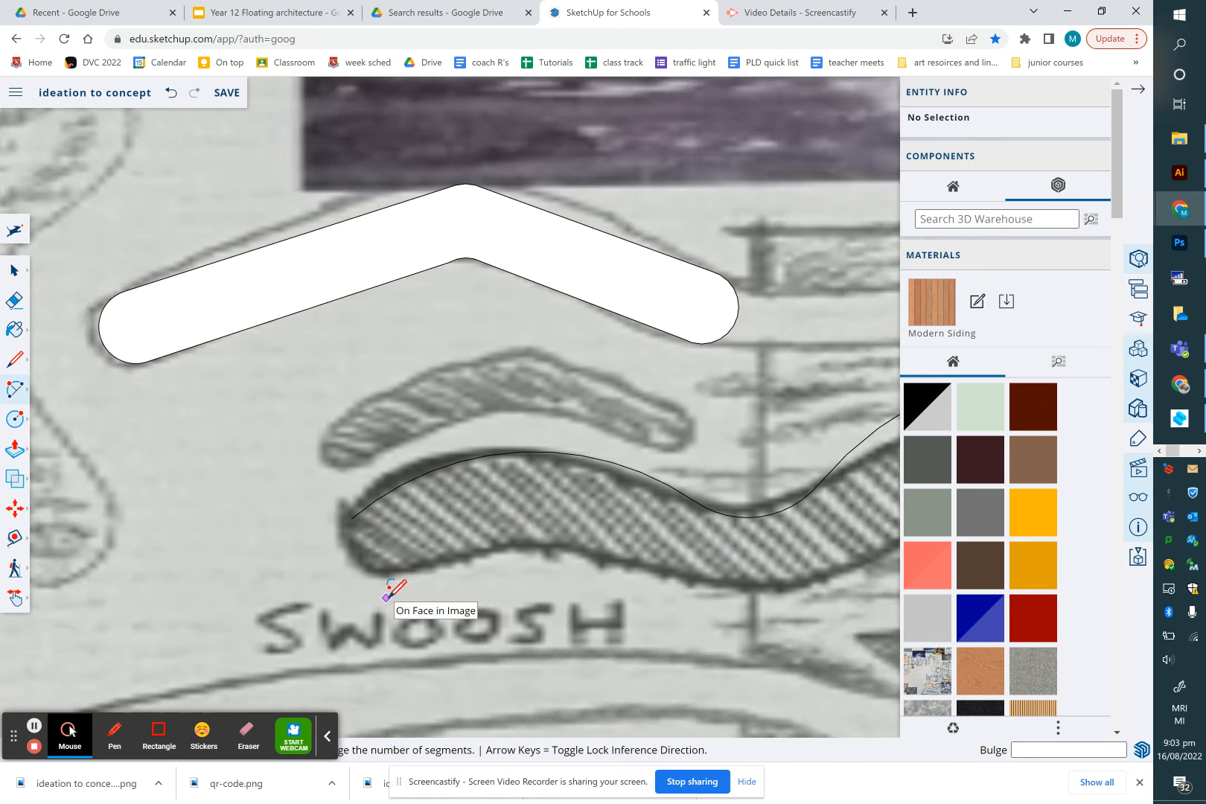
scroll(386, 596, up, 1)
click(346, 506)
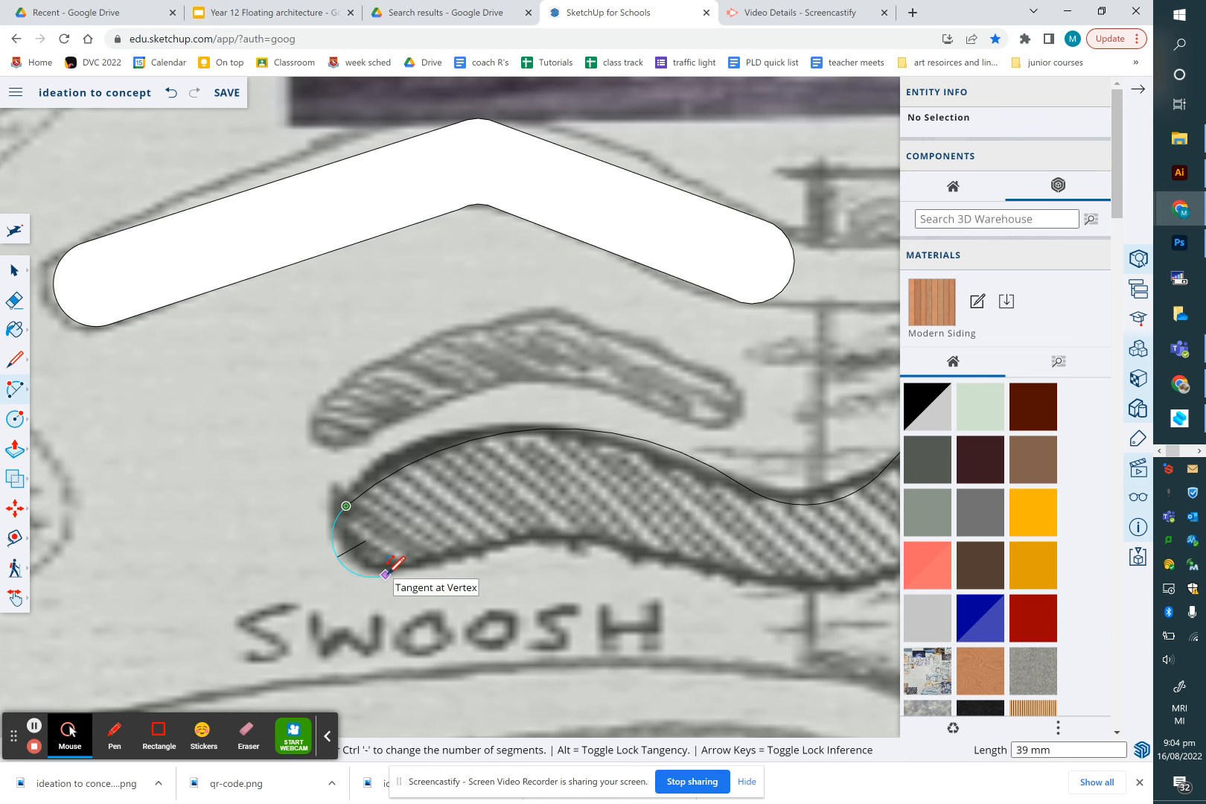
click(385, 574)
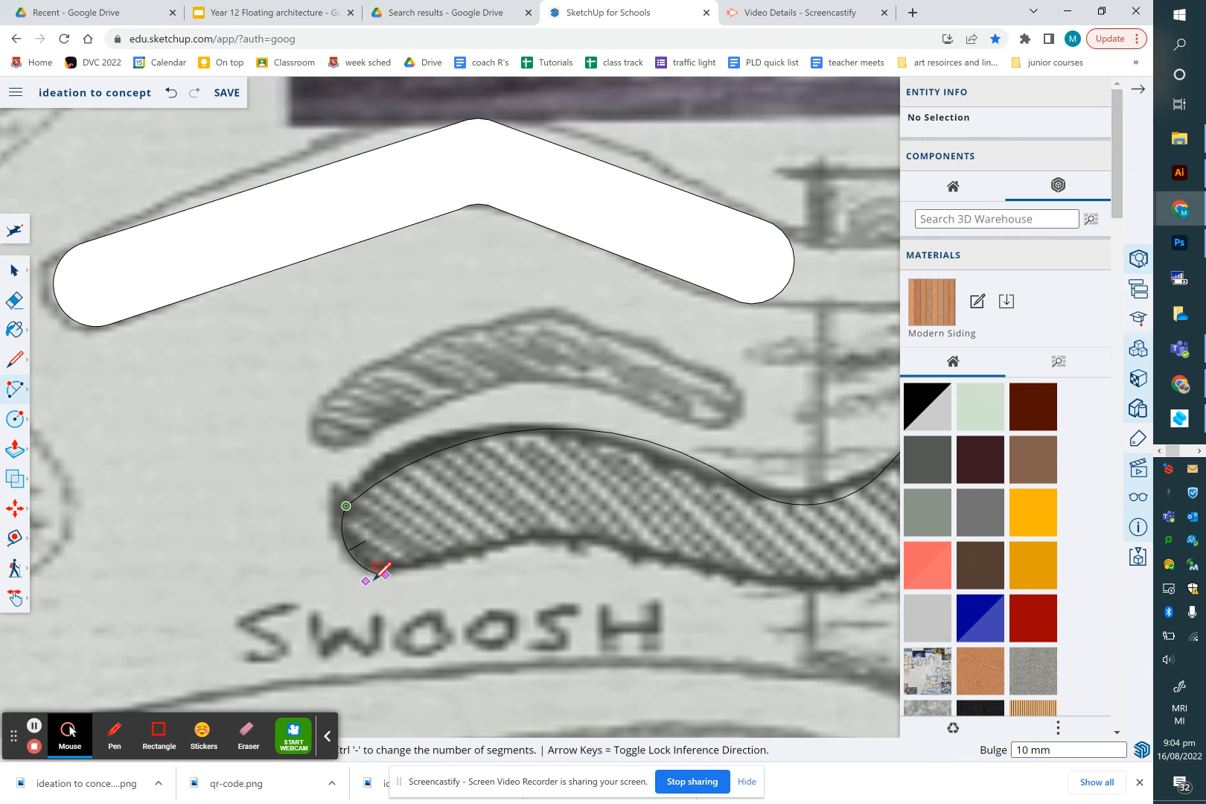
click(350, 559)
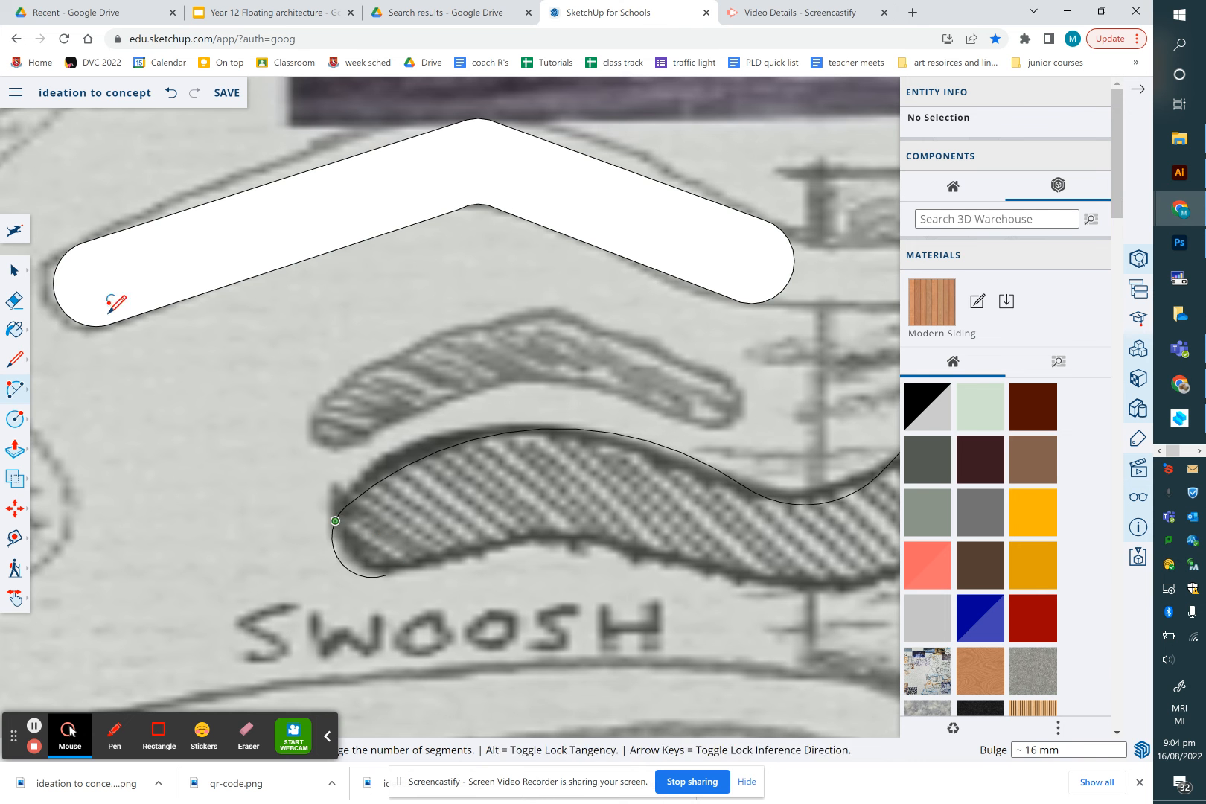
Select the three upper arcs and copy them downward to form the swoosh's lower edge
click(14, 271)
scroll(397, 453, down, 2)
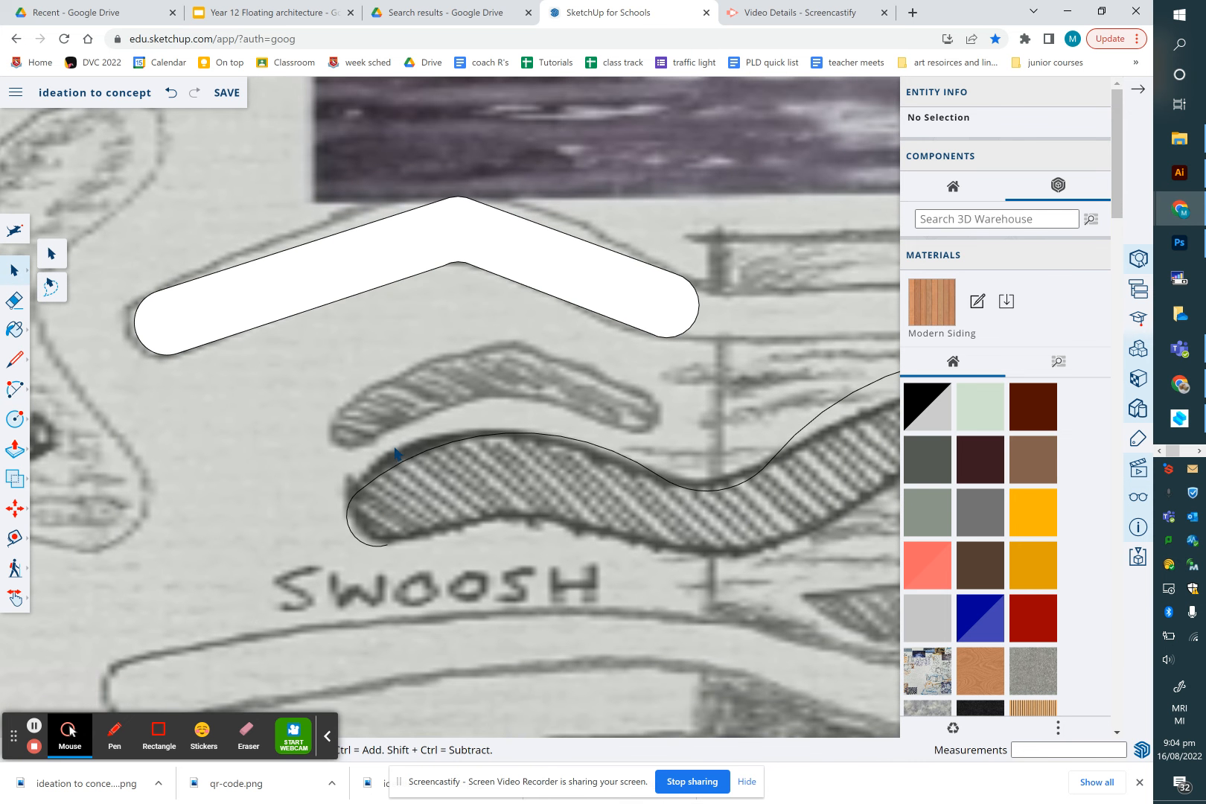
click(412, 461)
scroll(411, 466, down, 4)
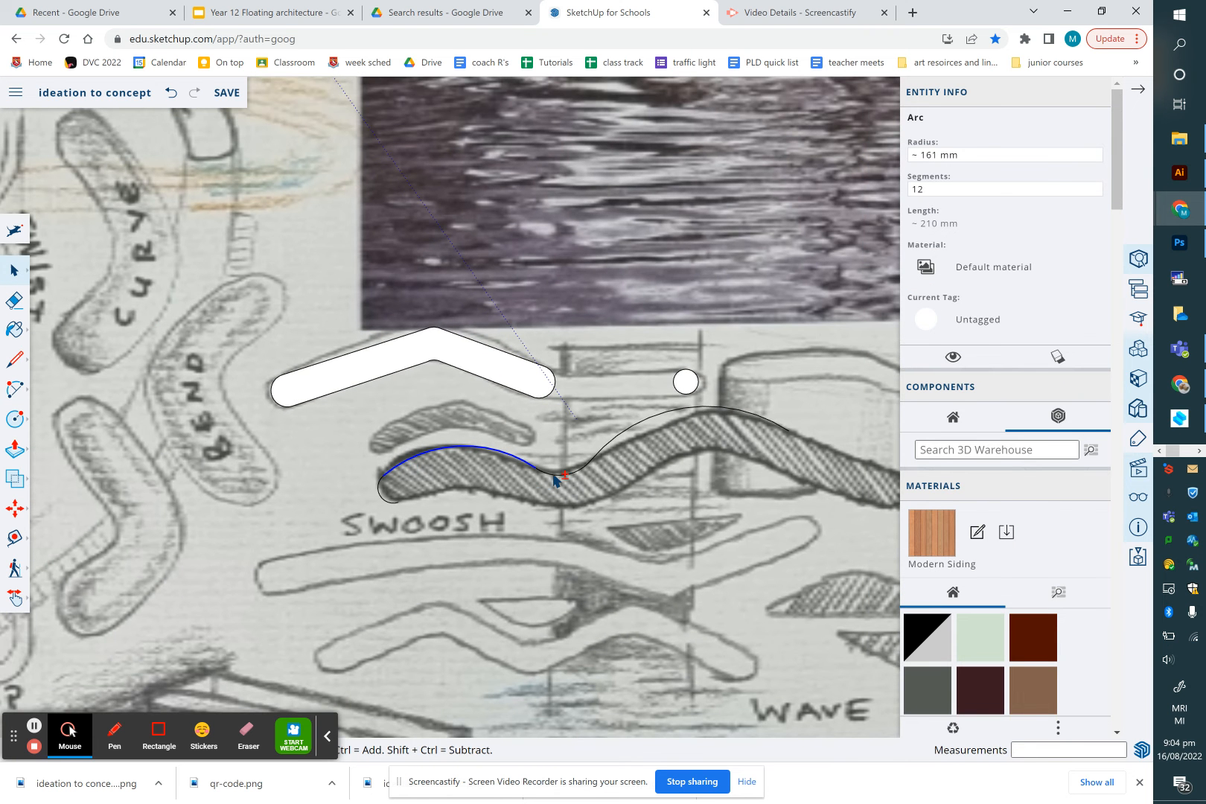
shift+click(598, 458)
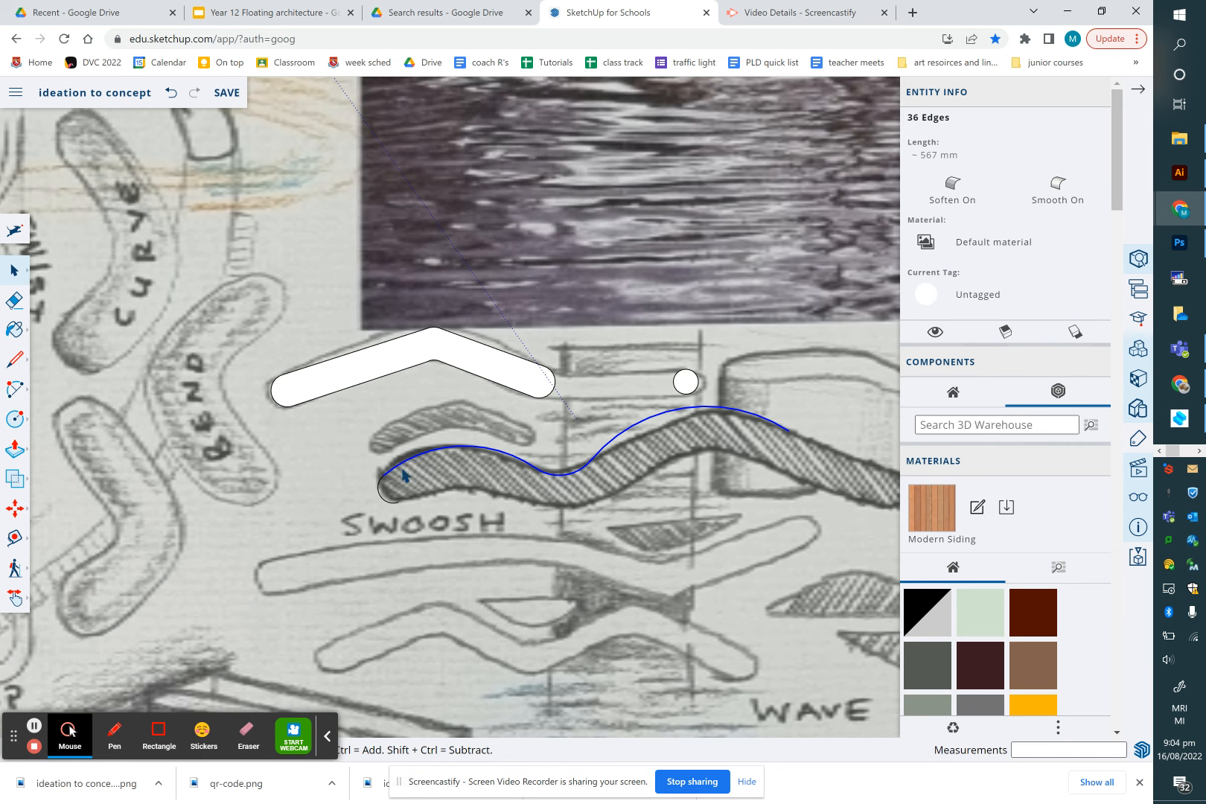
scroll(396, 477, up, 5)
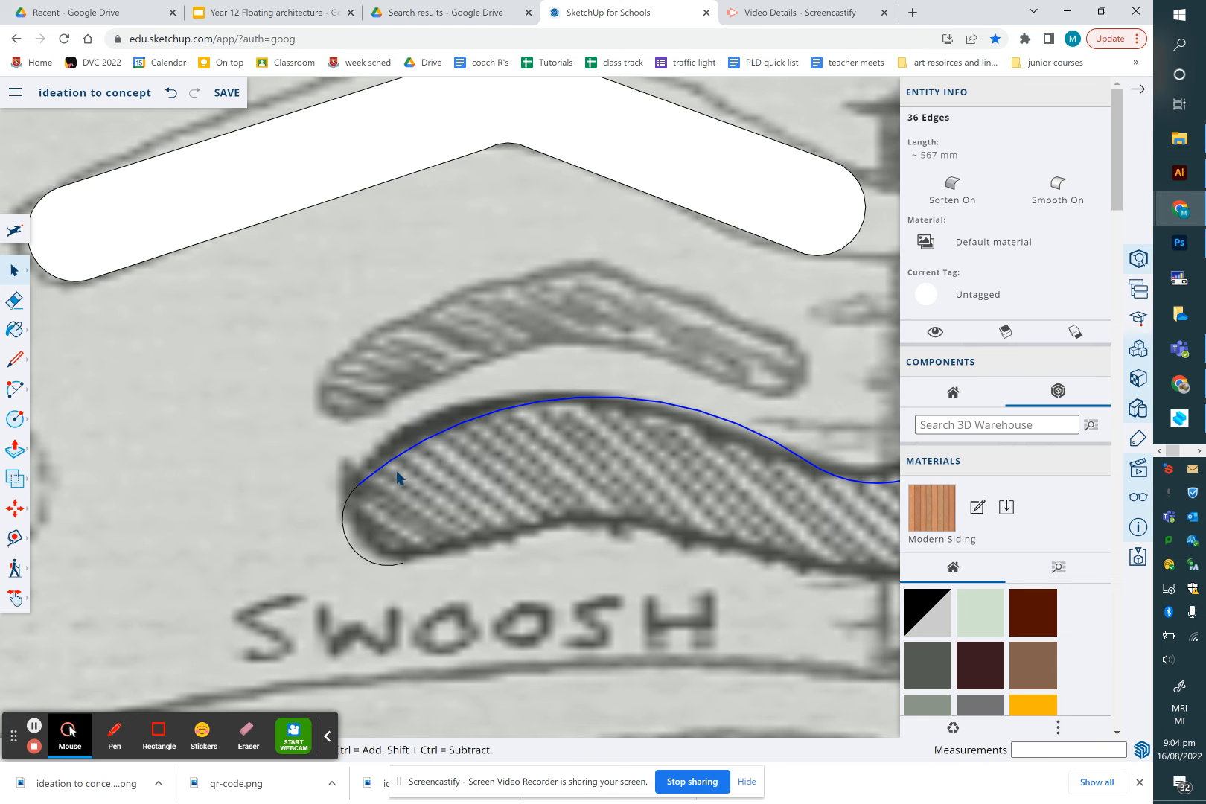
key(m)
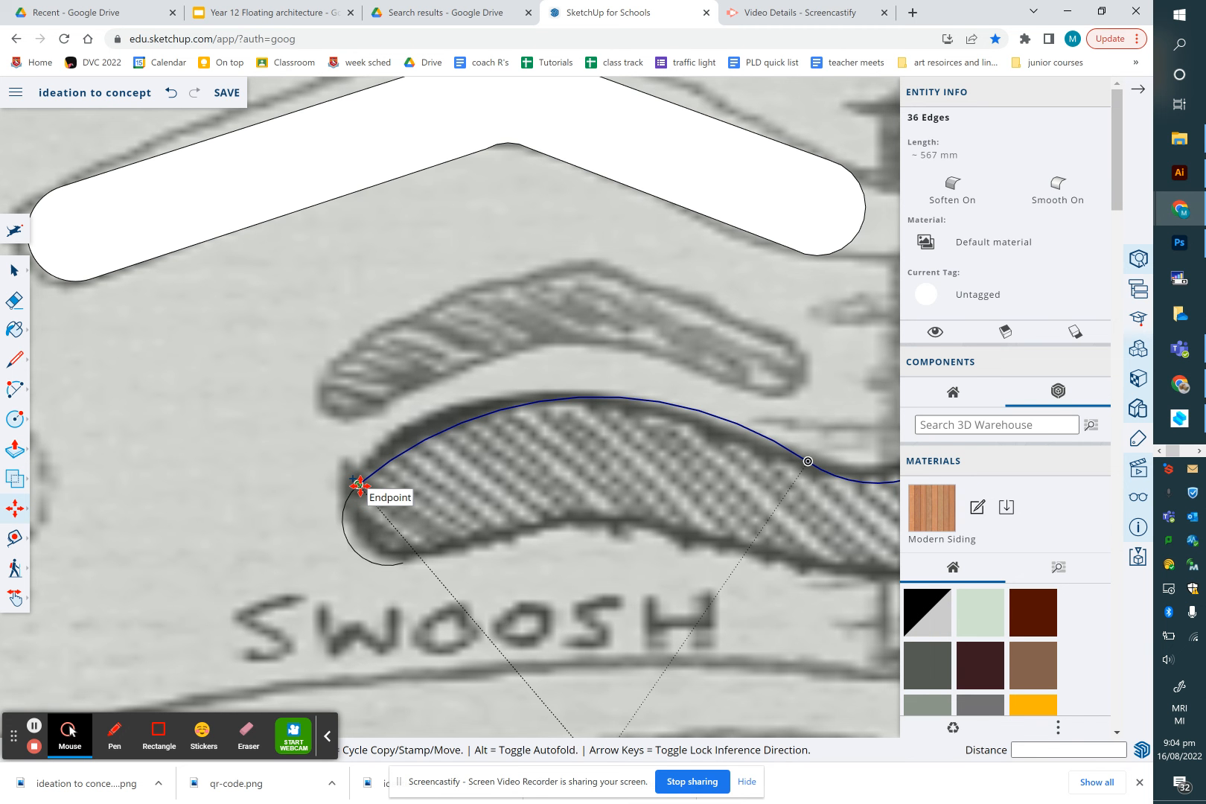
click(358, 486)
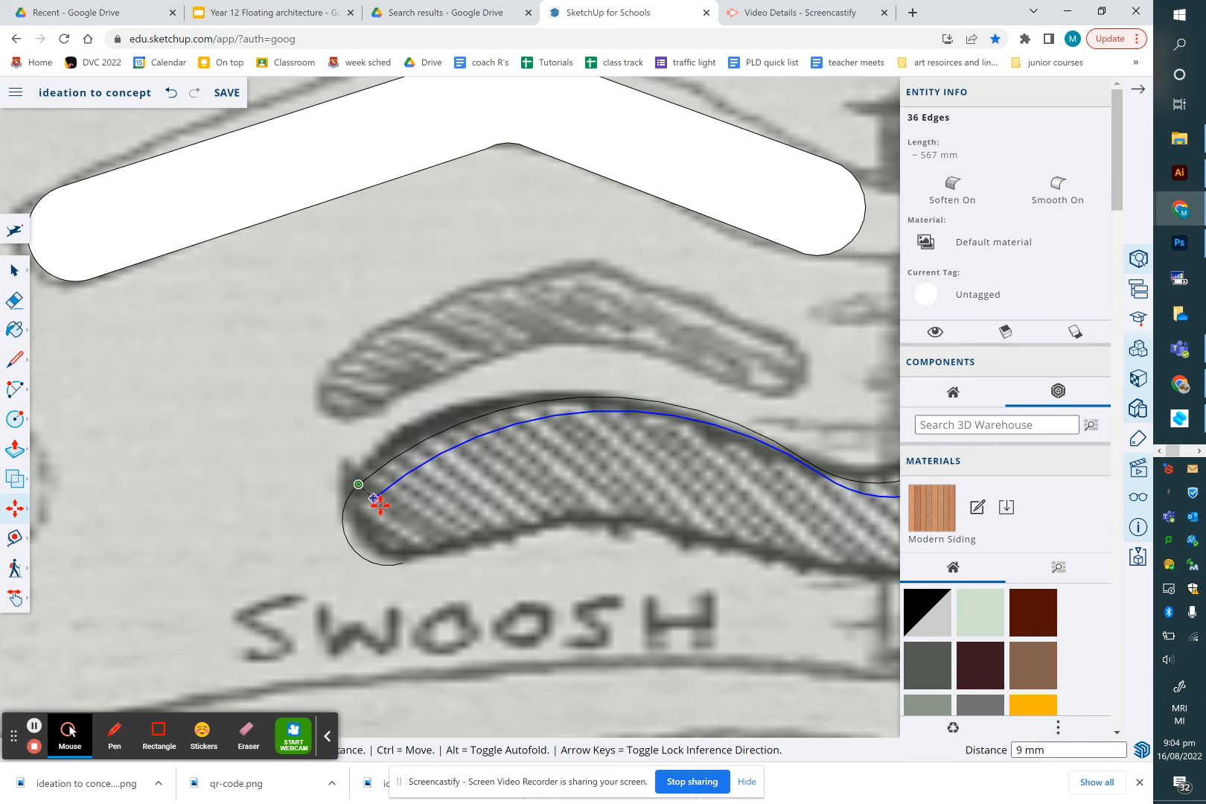
click(406, 563)
scroll(509, 586, down, 5)
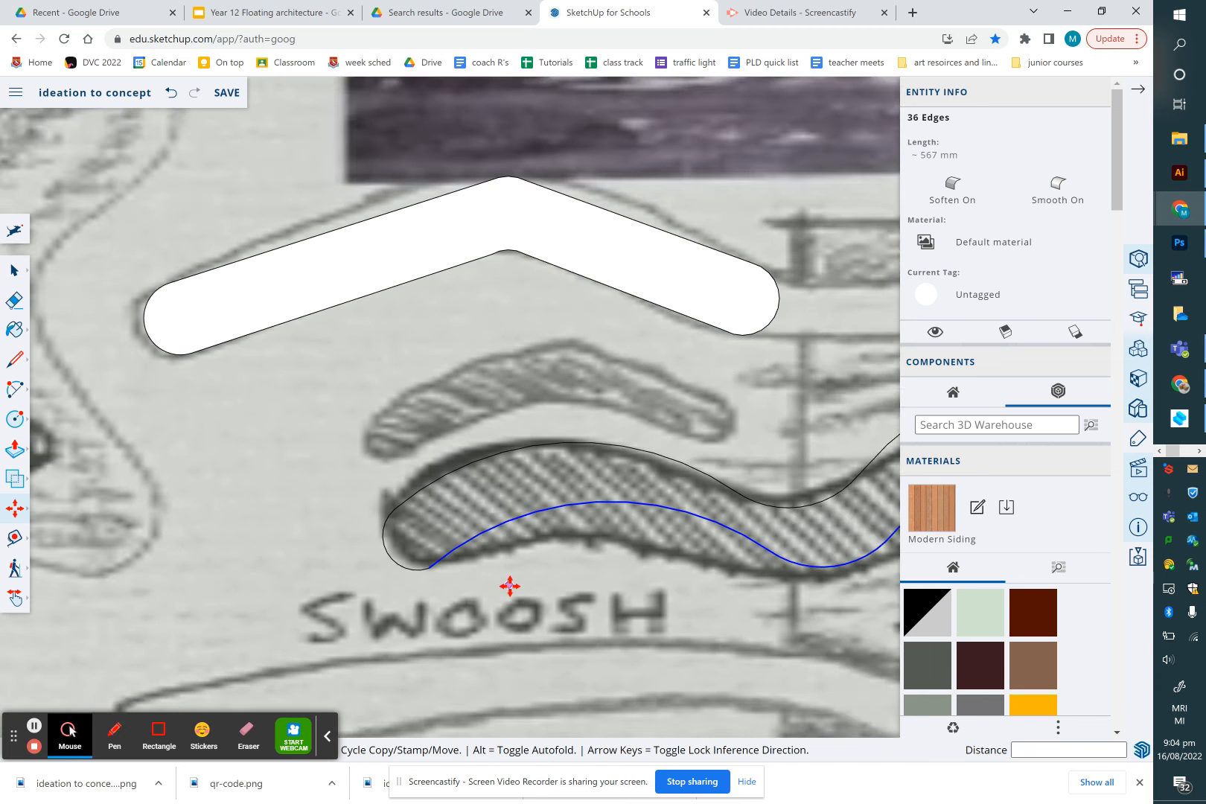
scroll(509, 586, down, 5)
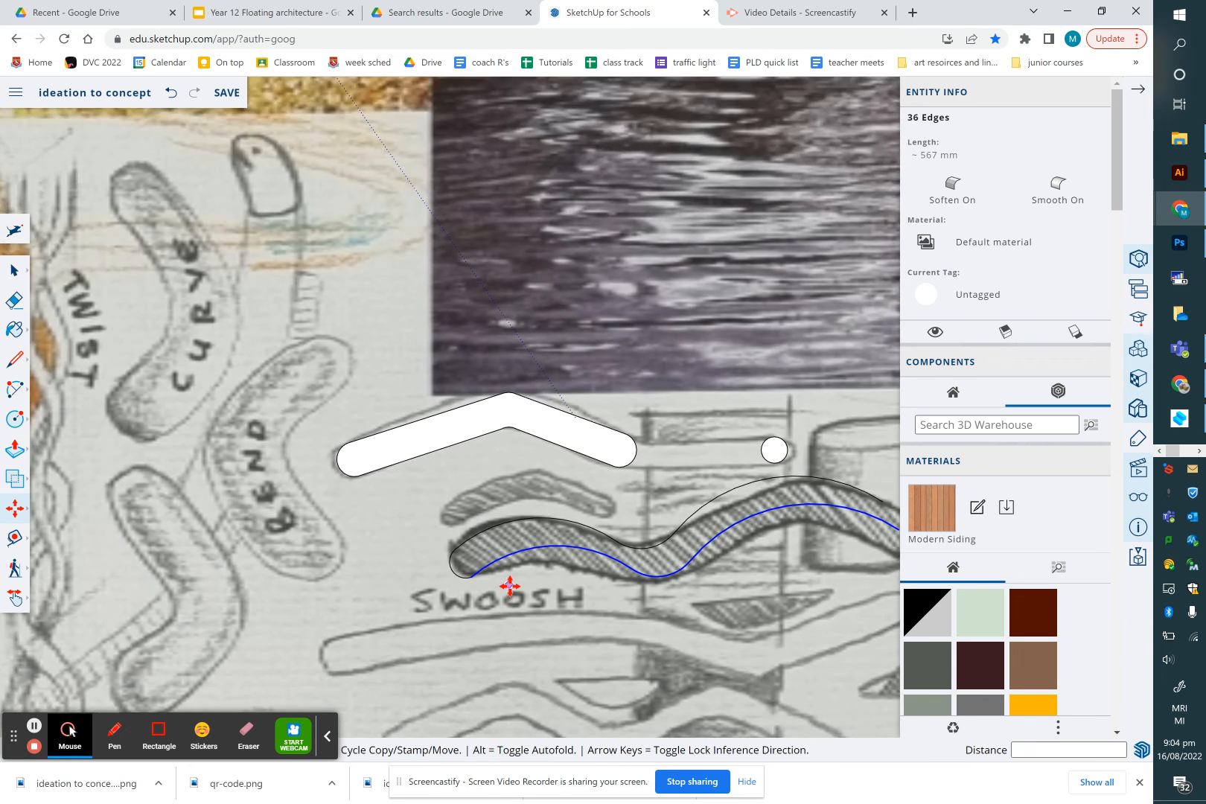
scroll(563, 586, up, 4)
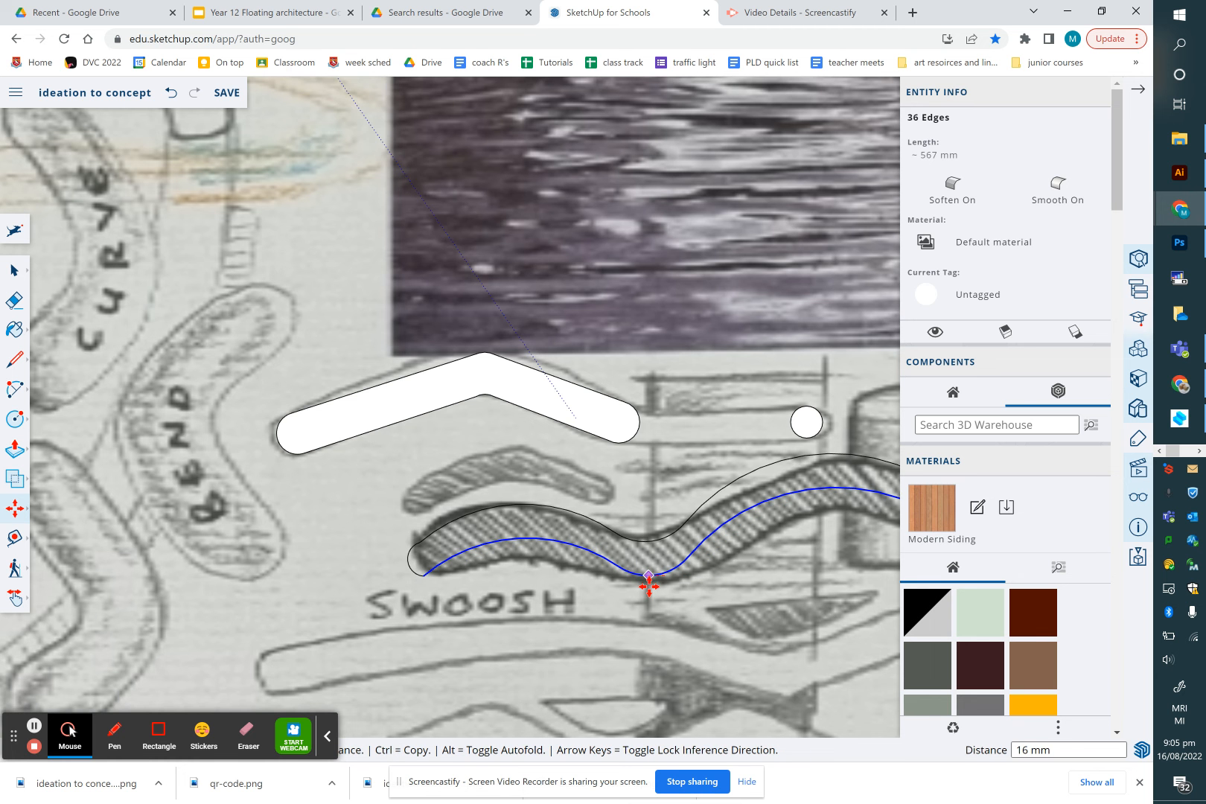
click(649, 587)
Delete the small left end cap arc
scroll(648, 587, down, 1)
click(14, 270)
click(414, 559)
key(Delete)
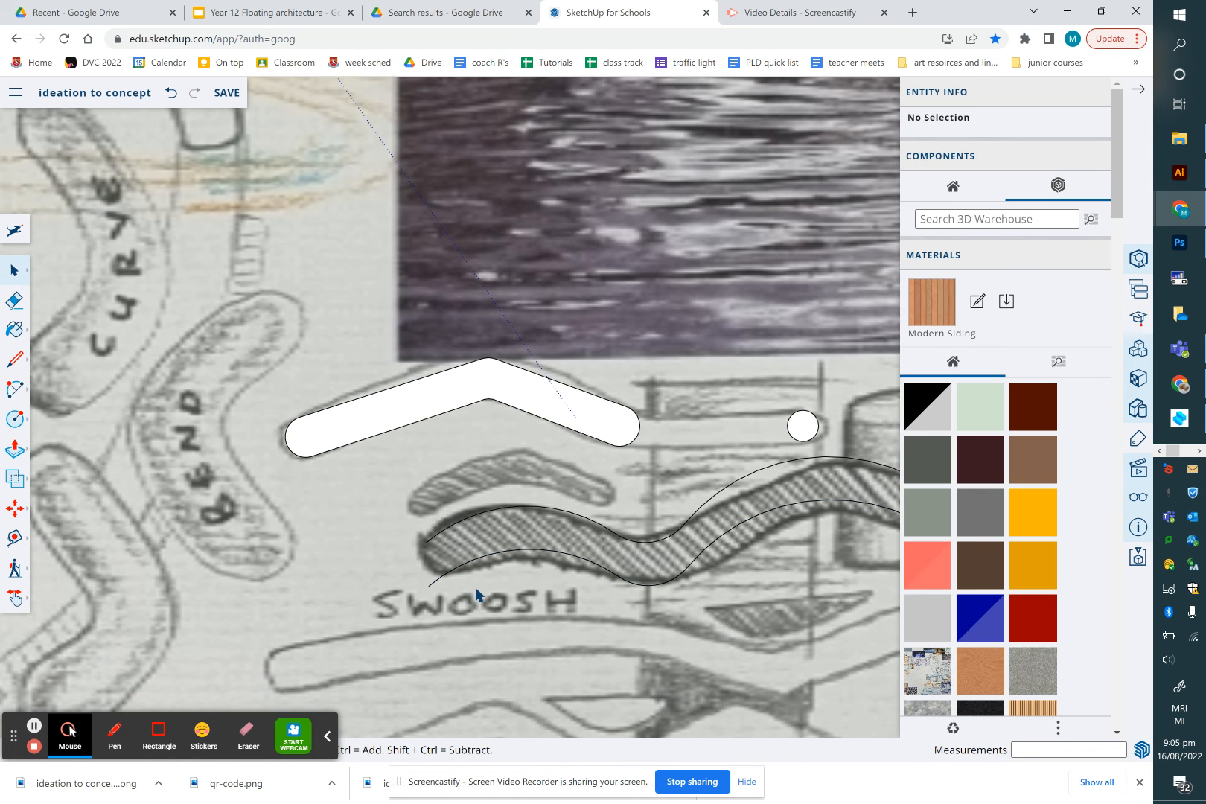
Draw a line joining the right ends of the upper and lower swoosh curves
scroll(475, 589, down, 3)
scroll(767, 576, up, 3)
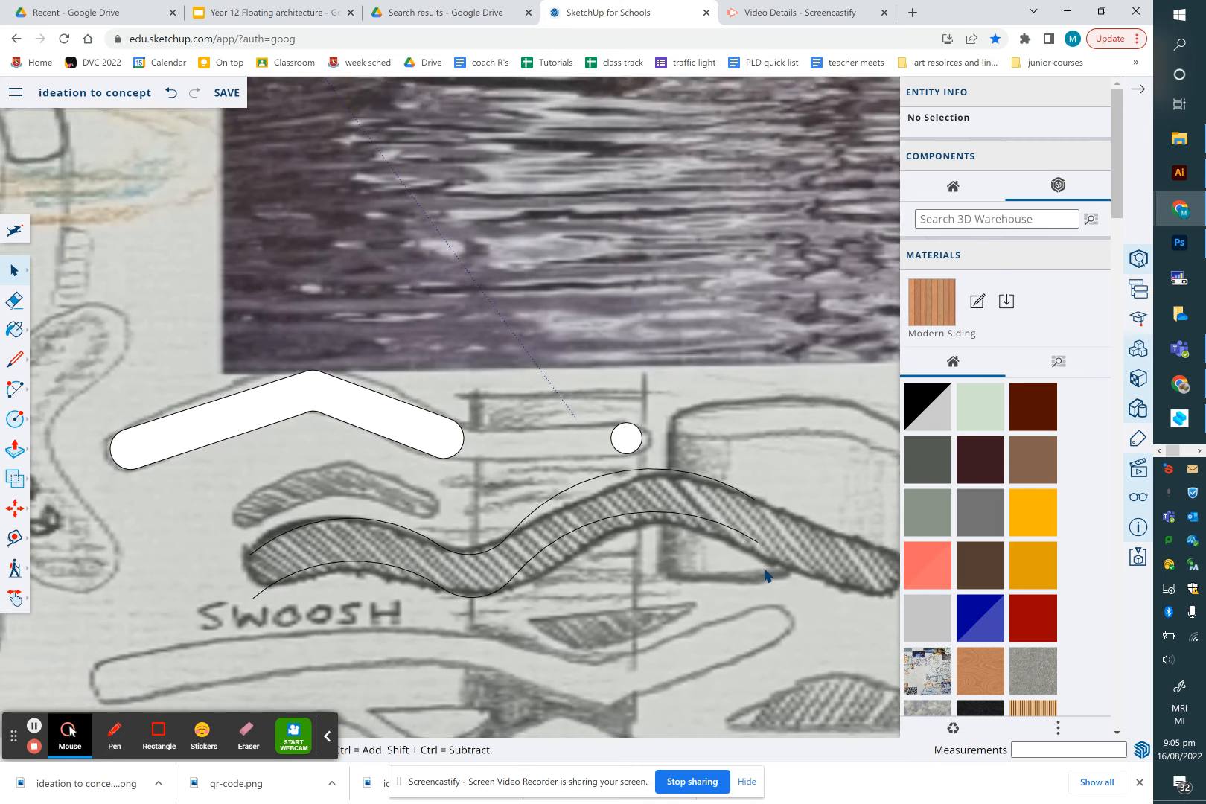
key(l)
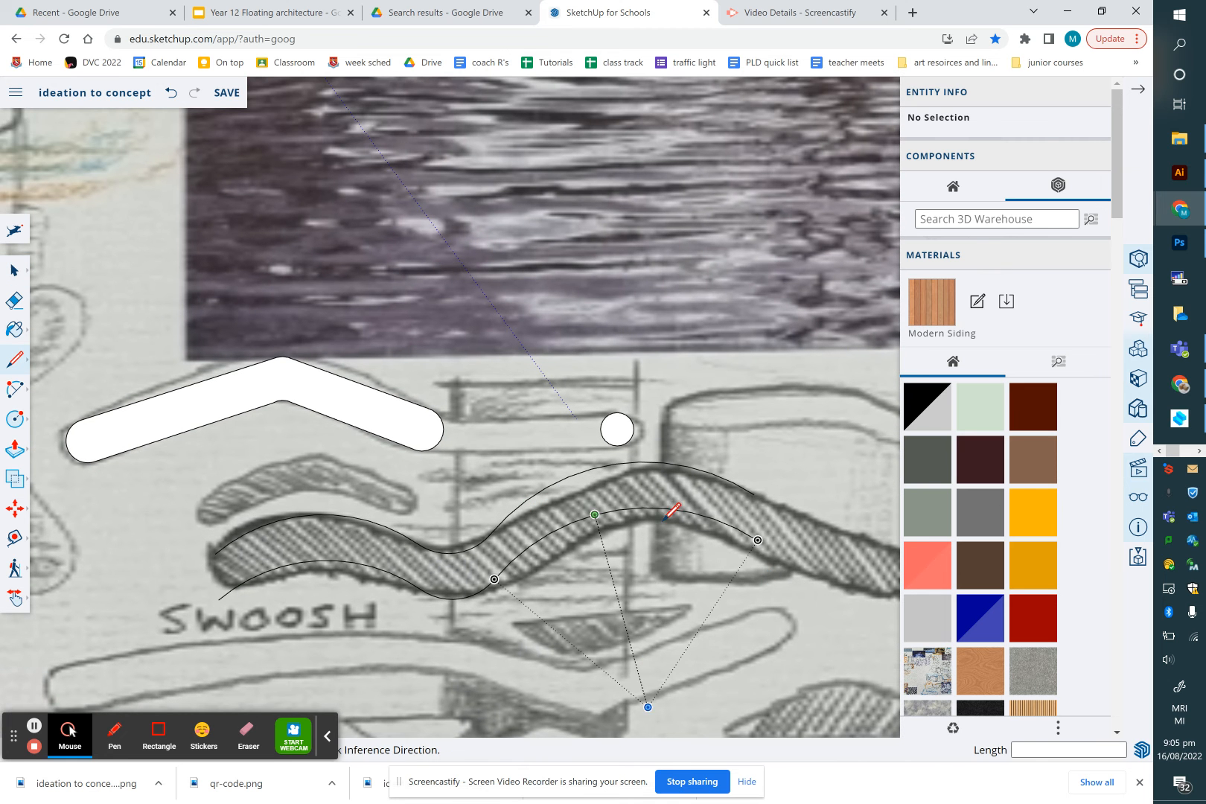
click(757, 540)
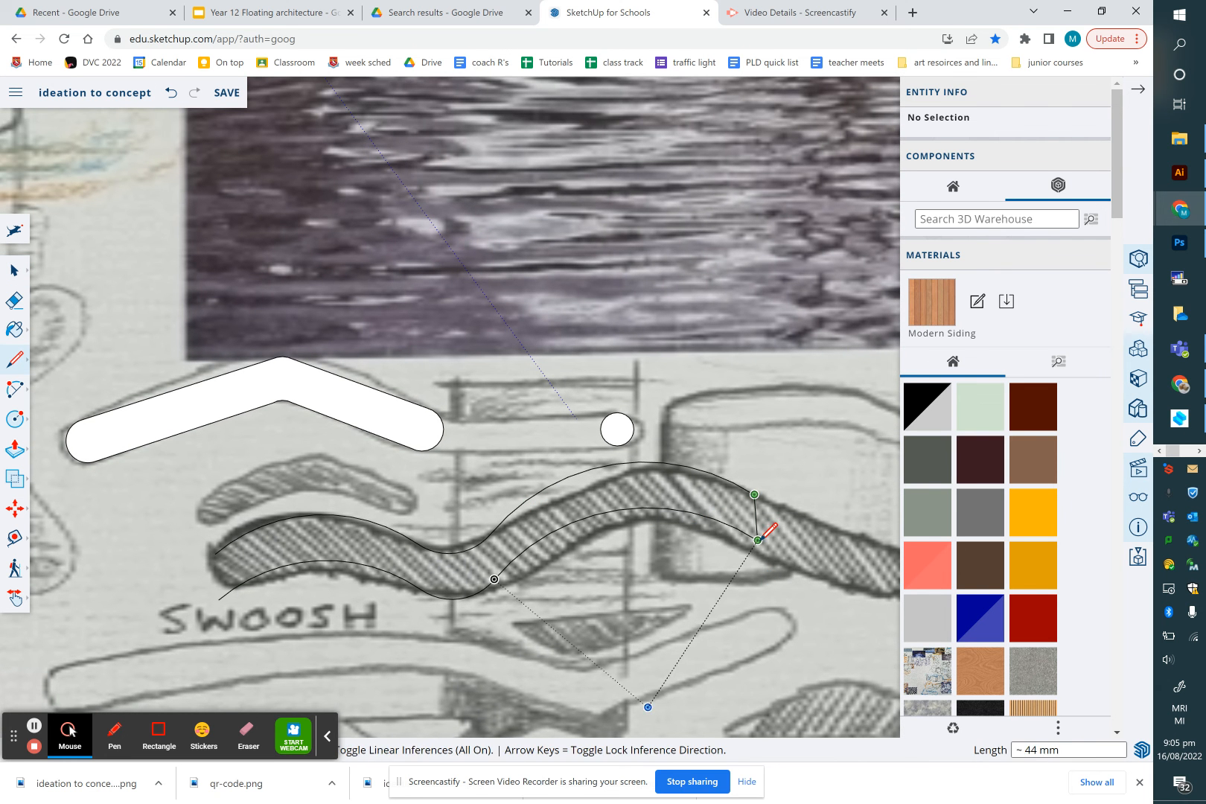
scroll(745, 567, up, 5)
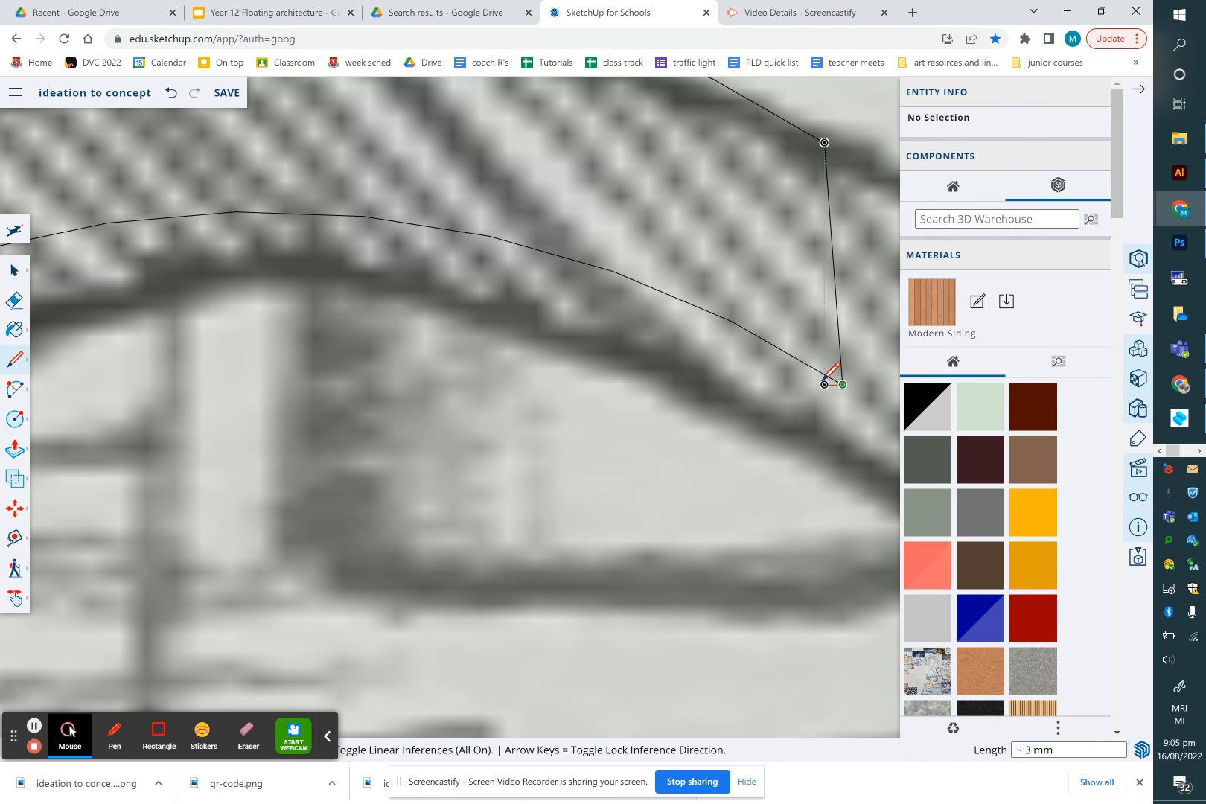
click(833, 377)
Draw a line joining the left ends of the curves to close the swoosh into a face
scroll(744, 497, down, 5)
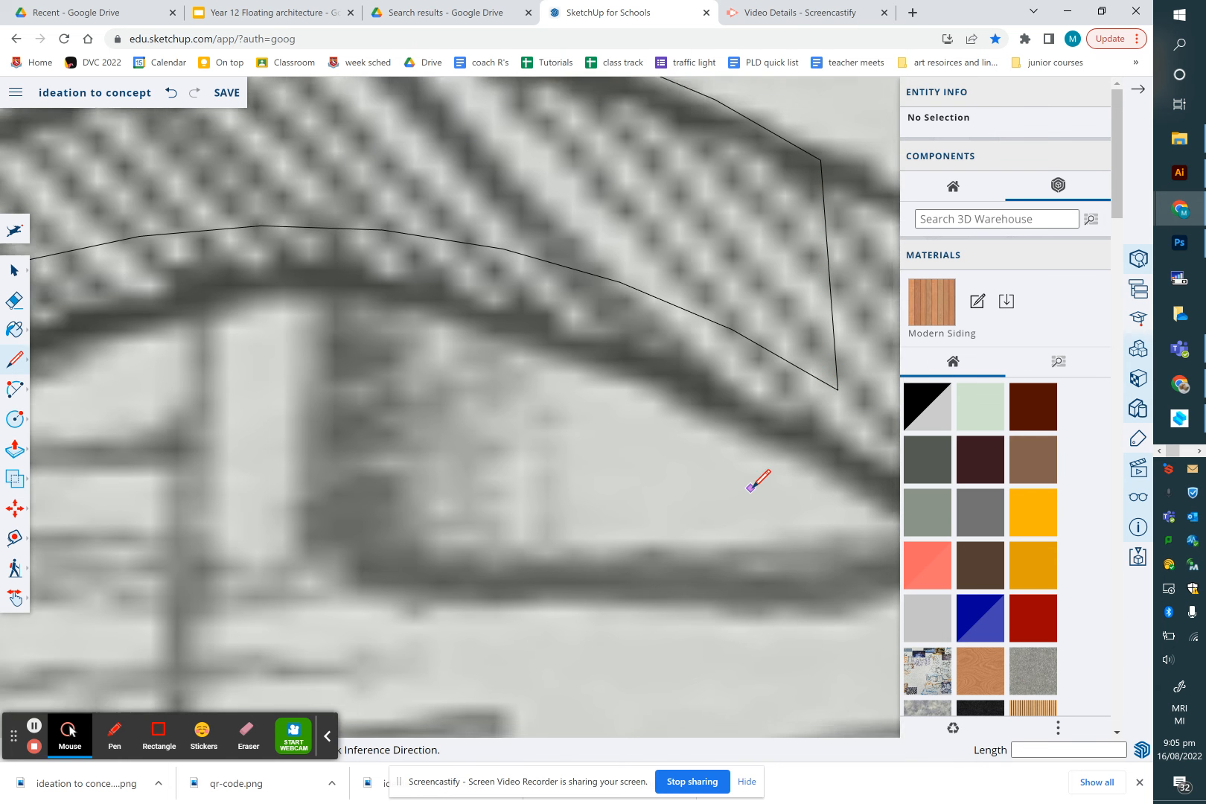
scroll(751, 488, down, 2)
click(100, 537)
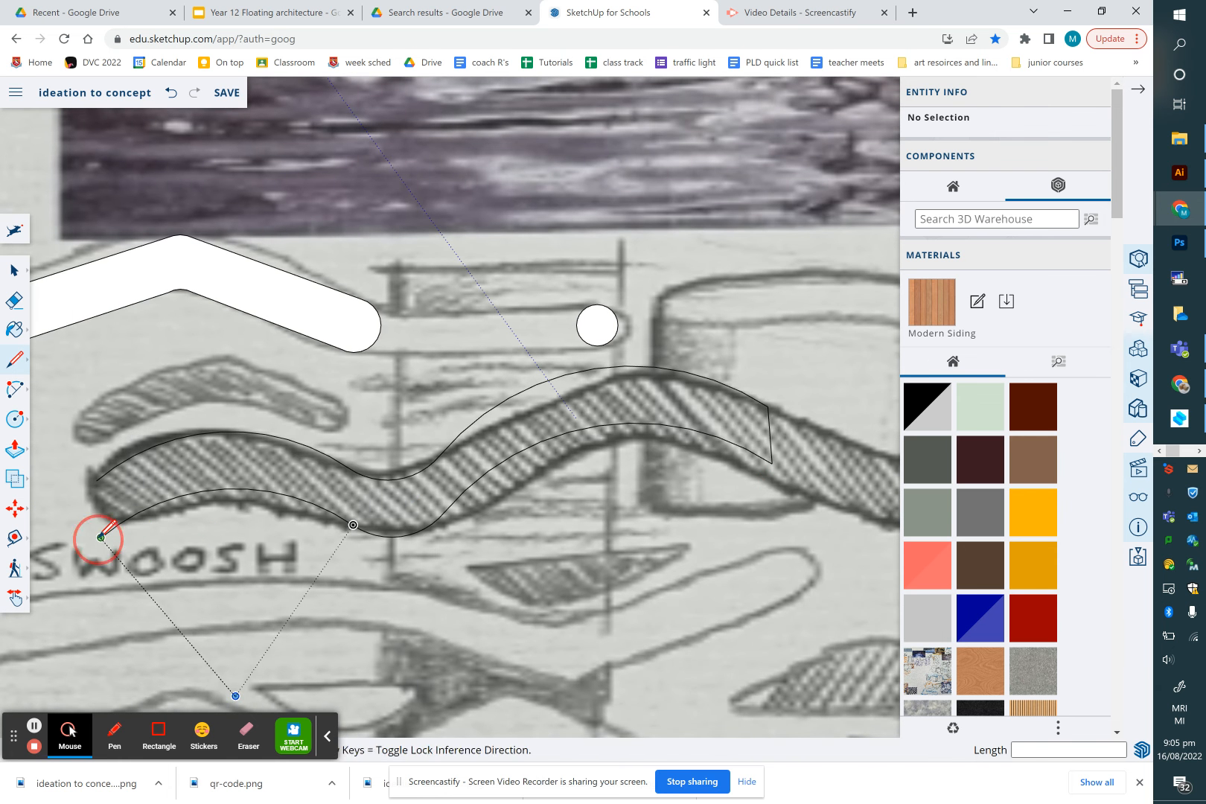
click(97, 480)
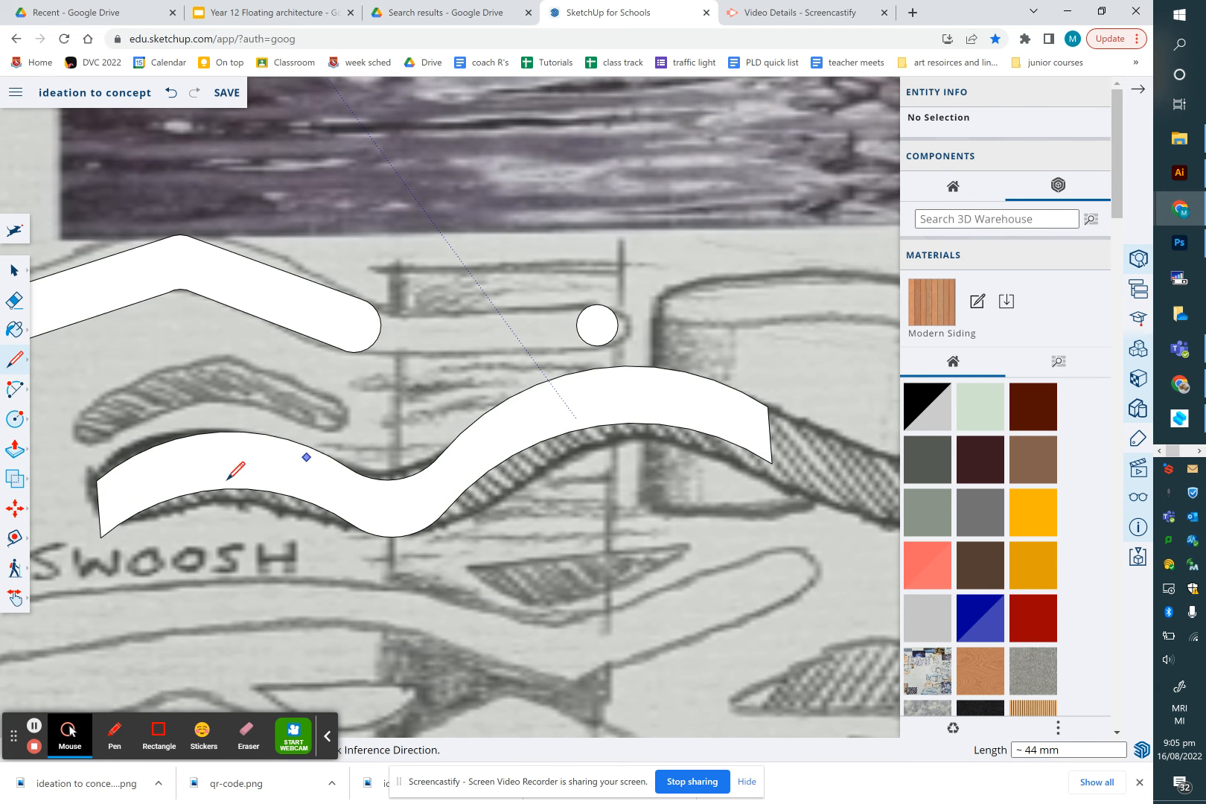
scroll(224, 423, down, 6)
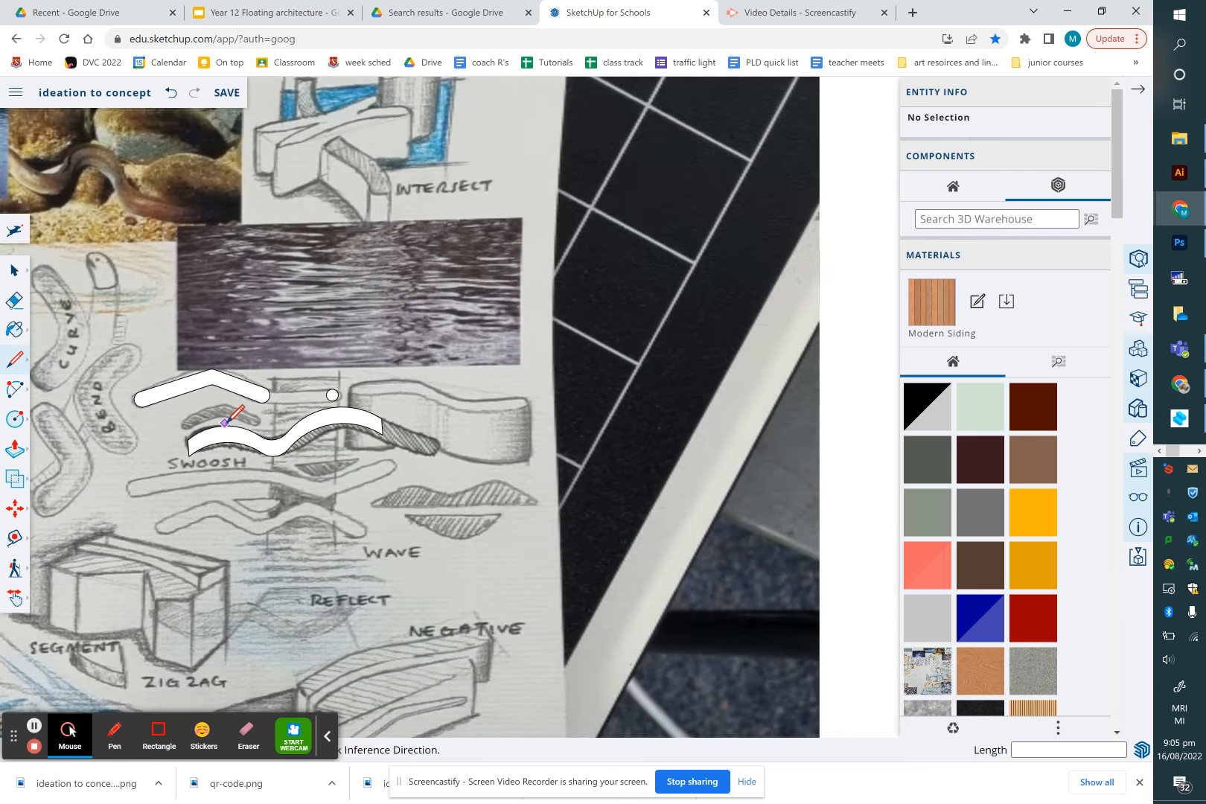
Select the whole chevron bend shape and make it a group
scroll(237, 412, down, 2)
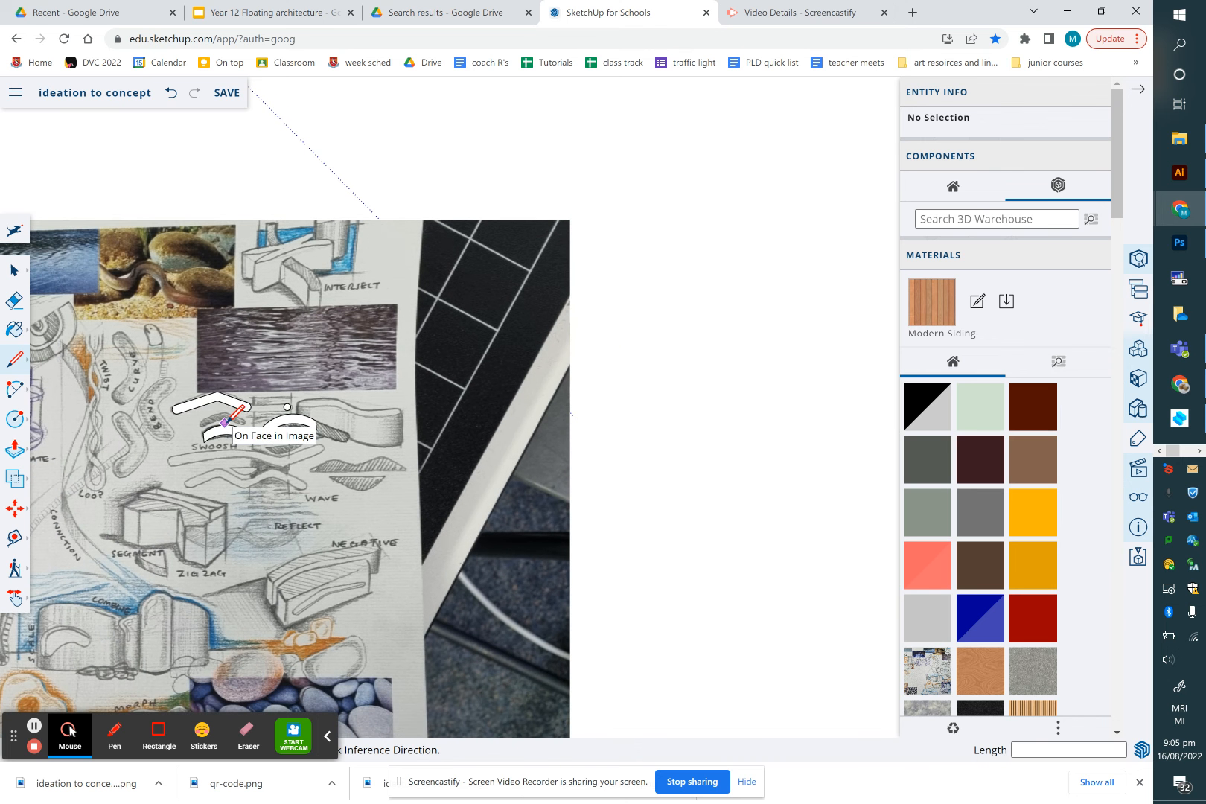
click(13, 269)
click(177, 411)
double_click(179, 411)
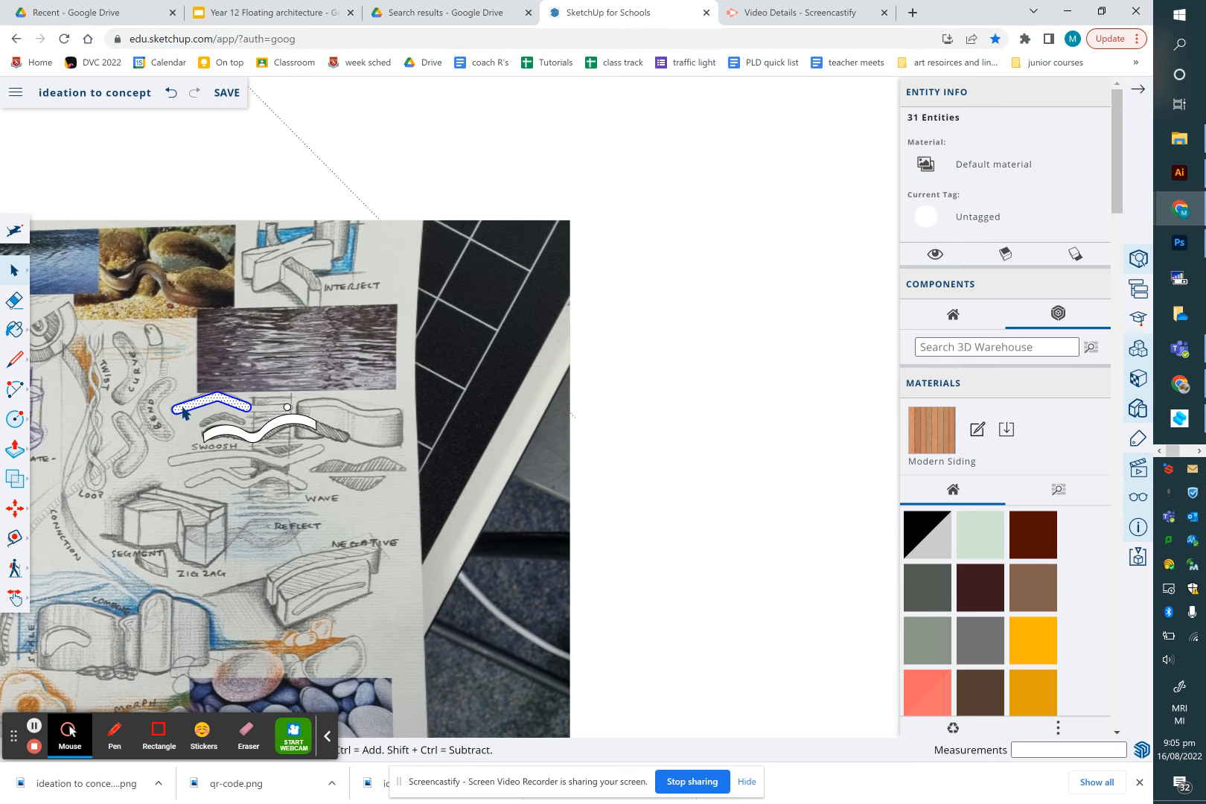
click(183, 413)
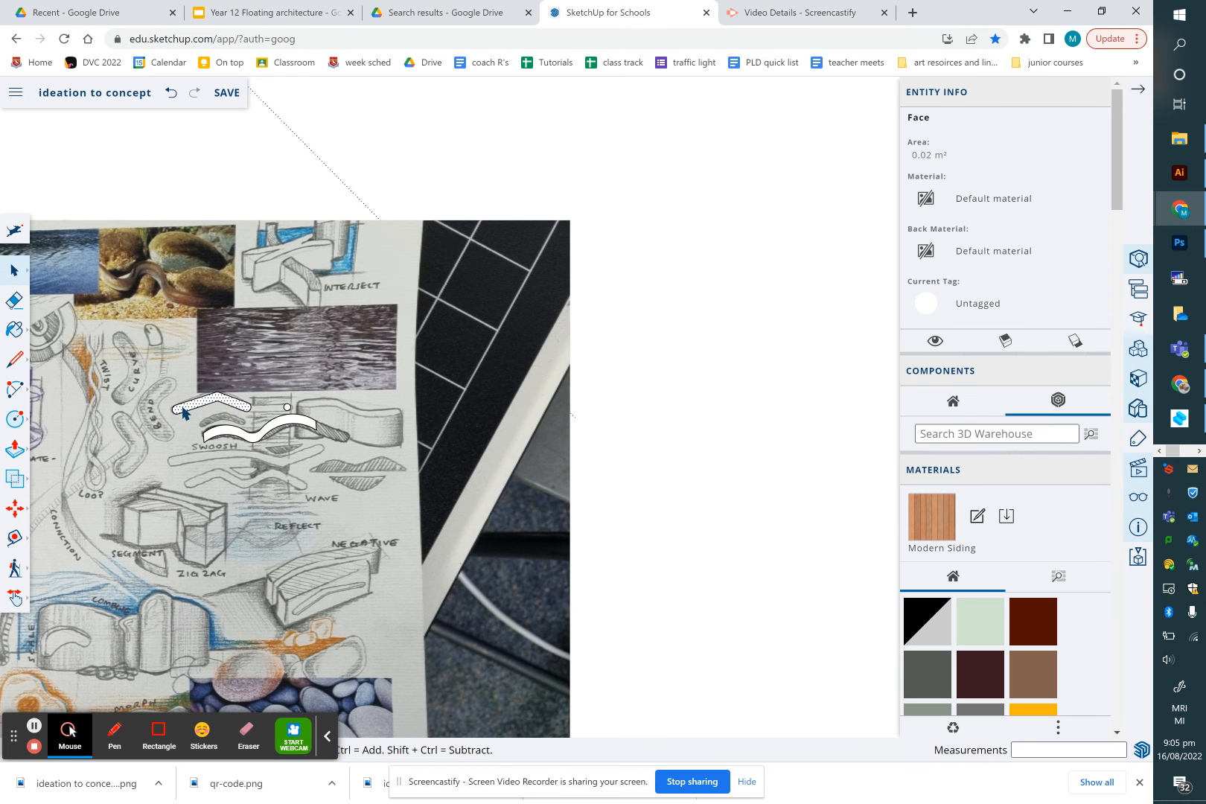
scroll(184, 413, up, 10)
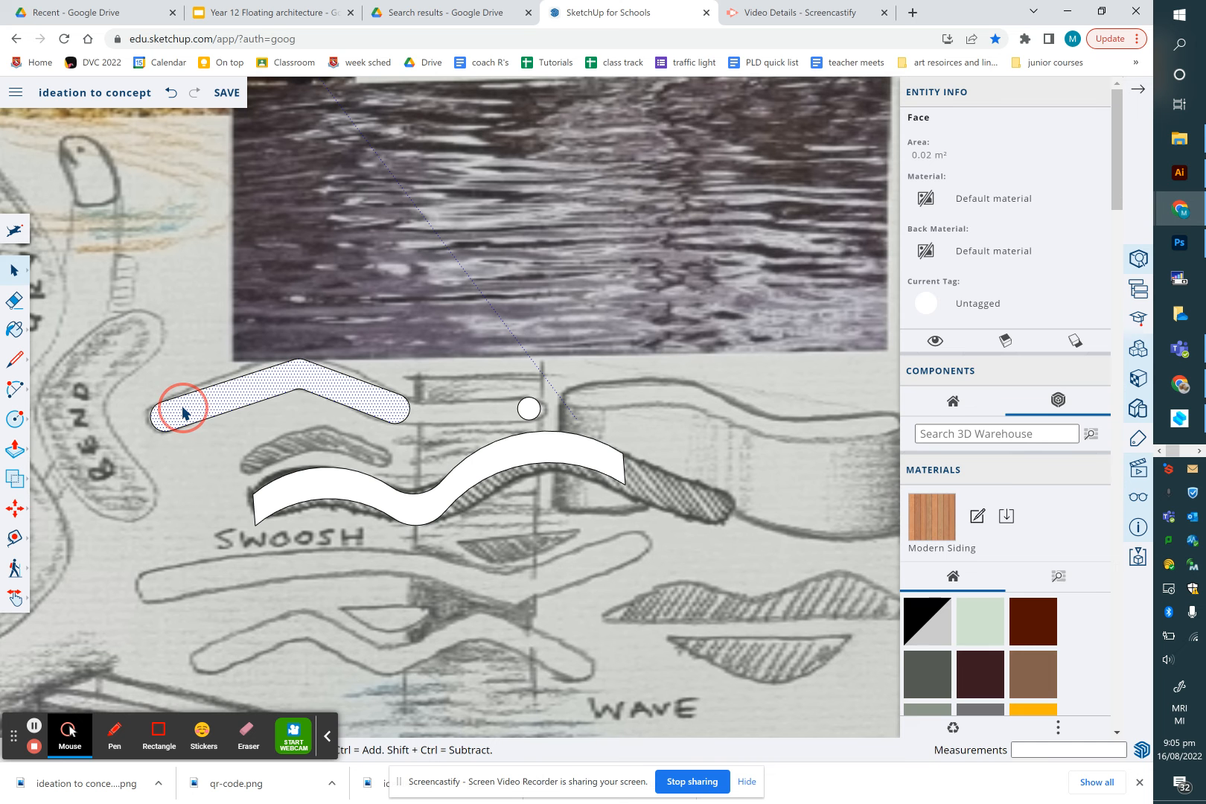
double_click(184, 412)
right_click(210, 402)
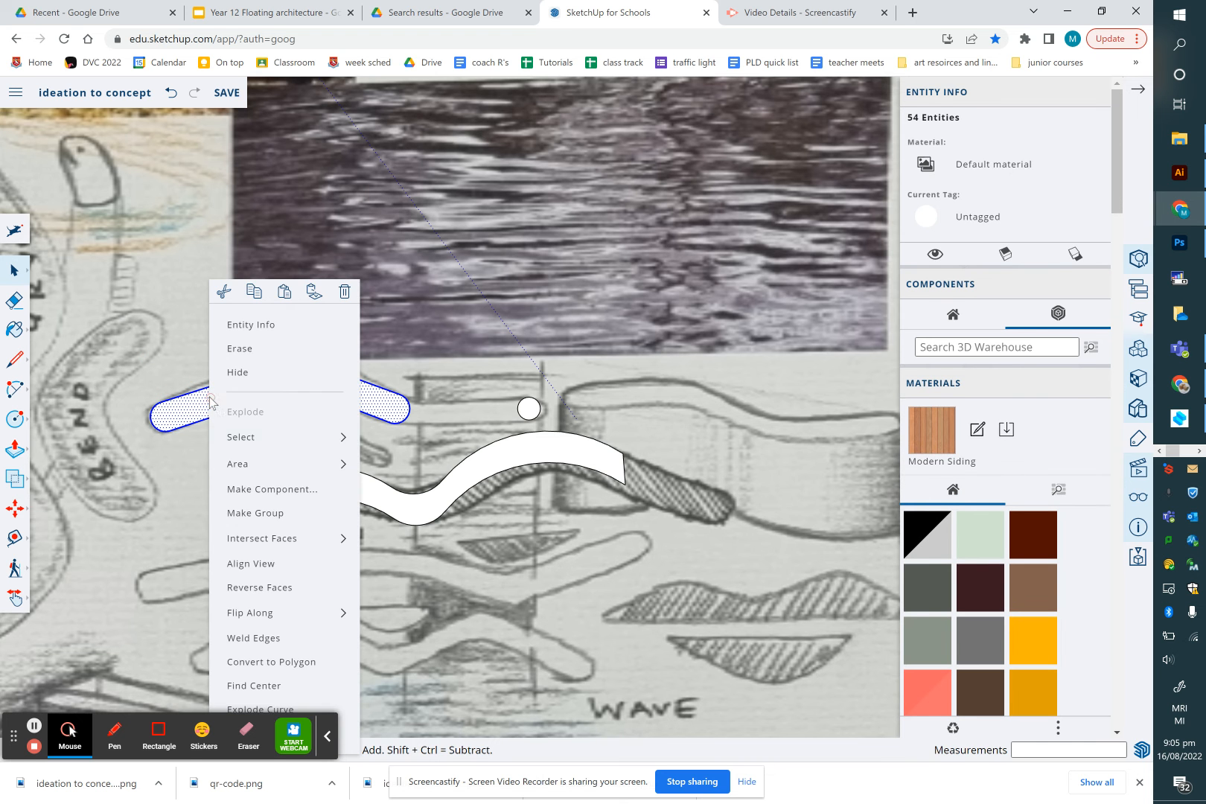
click(298, 515)
Select the whole swoosh shape and make it a group
double_click(309, 501)
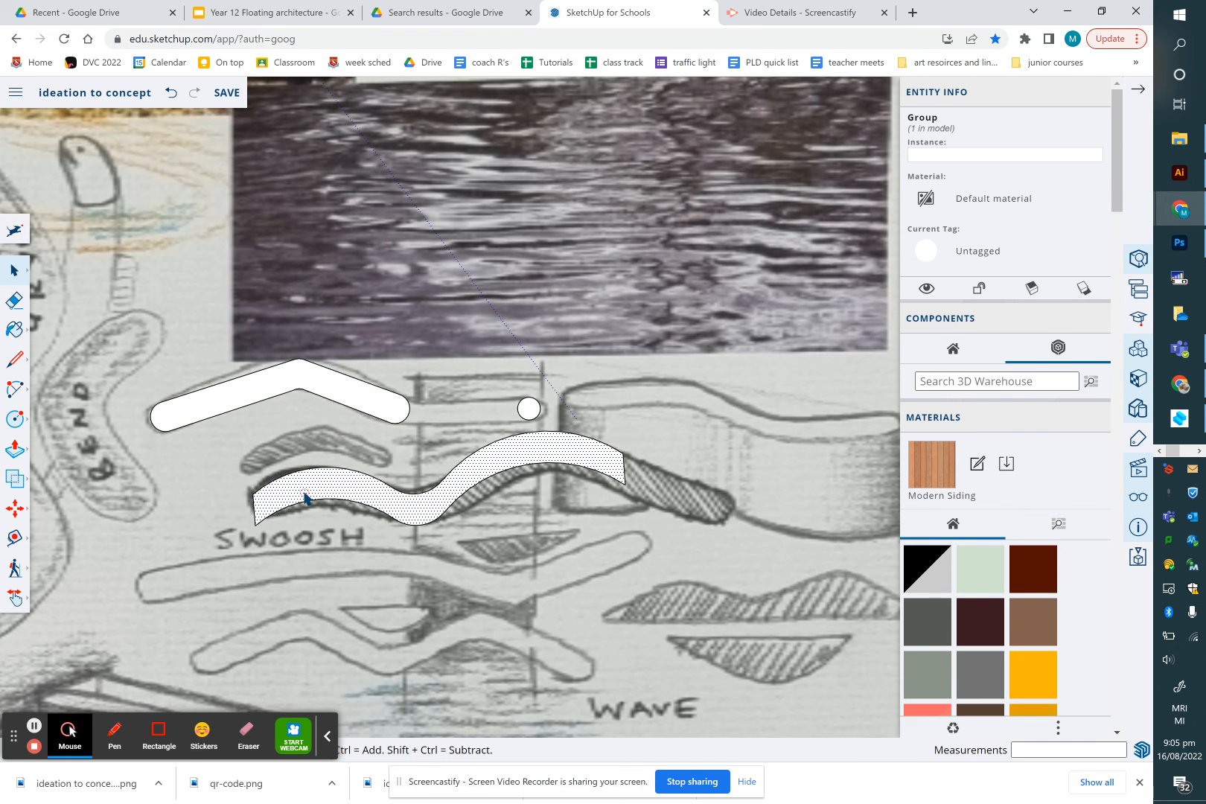
right_click(304, 499)
click(348, 514)
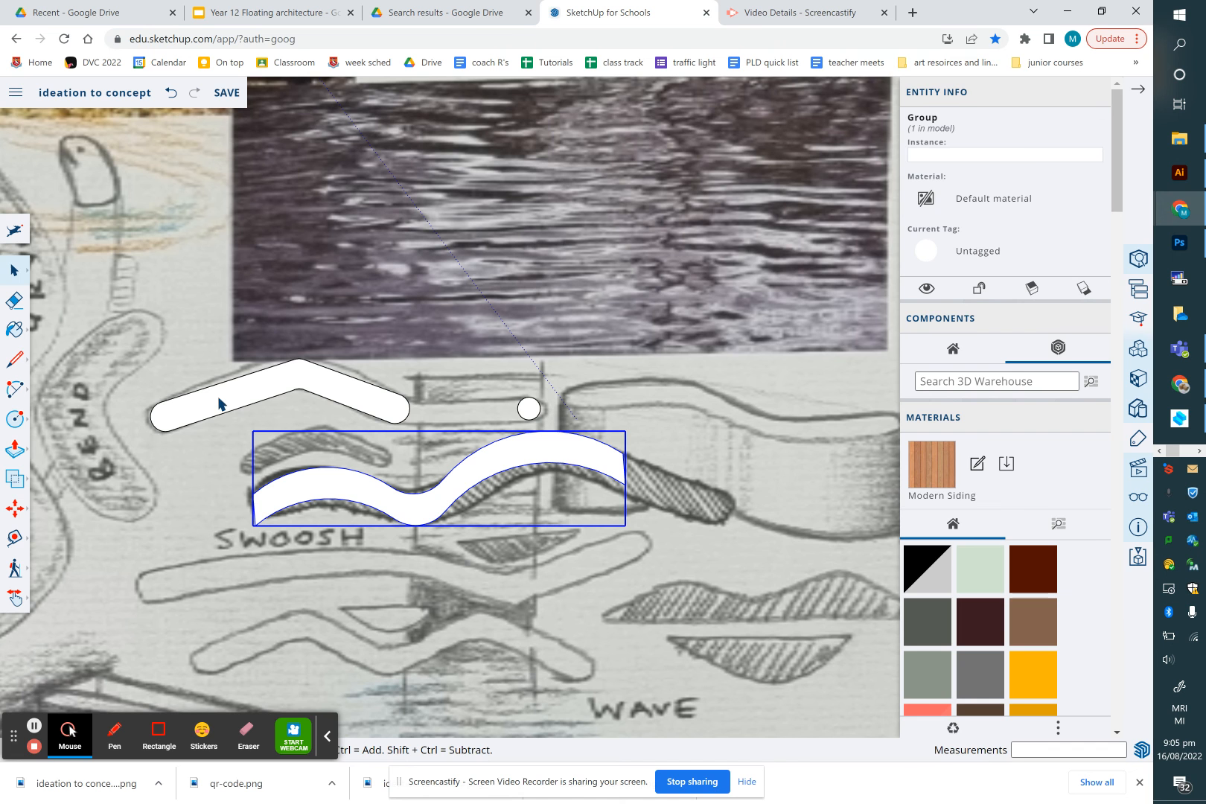
Select and delete the small stray circle beside the shapes
drag(498, 376, 553, 424)
key(Delete)
click(507, 463)
Copy the swoosh group 135 mm straight down, snapping from its left endpoint
scroll(508, 463, down, 1)
scroll(507, 462, down, 1)
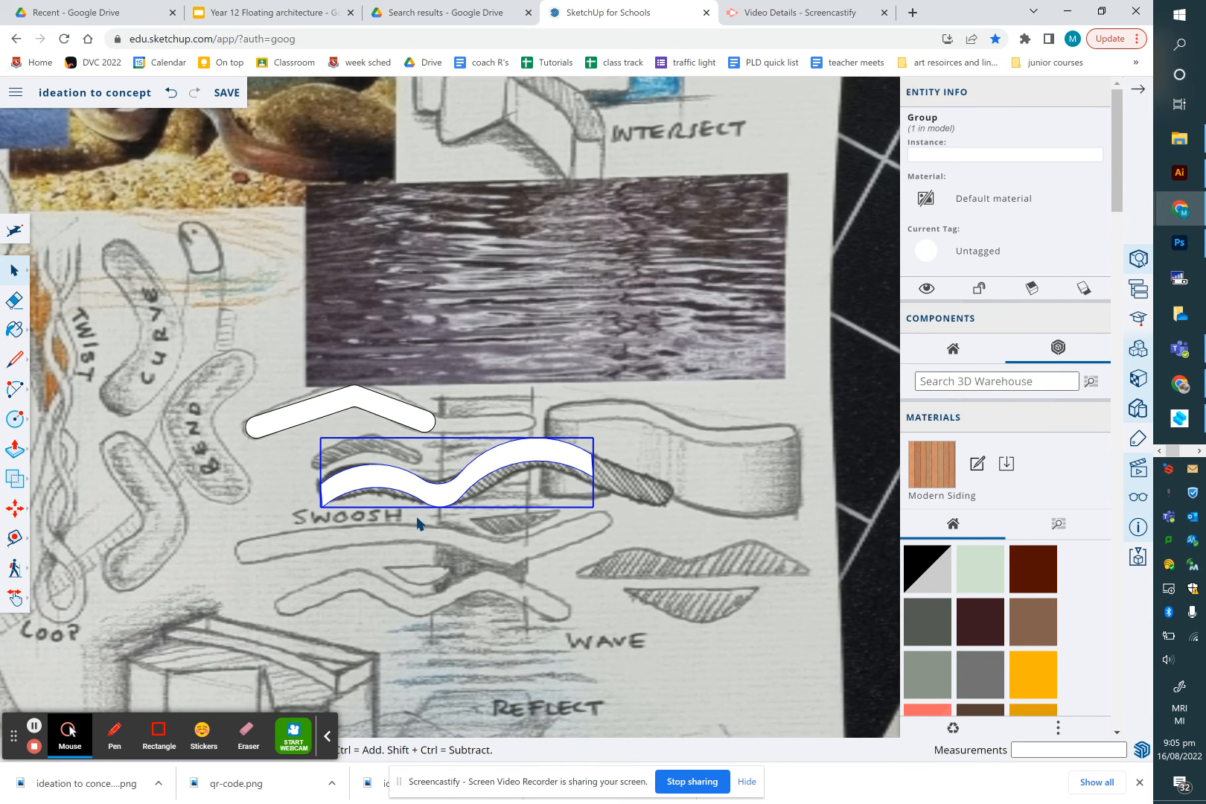
scroll(423, 520, up, 3)
key(m)
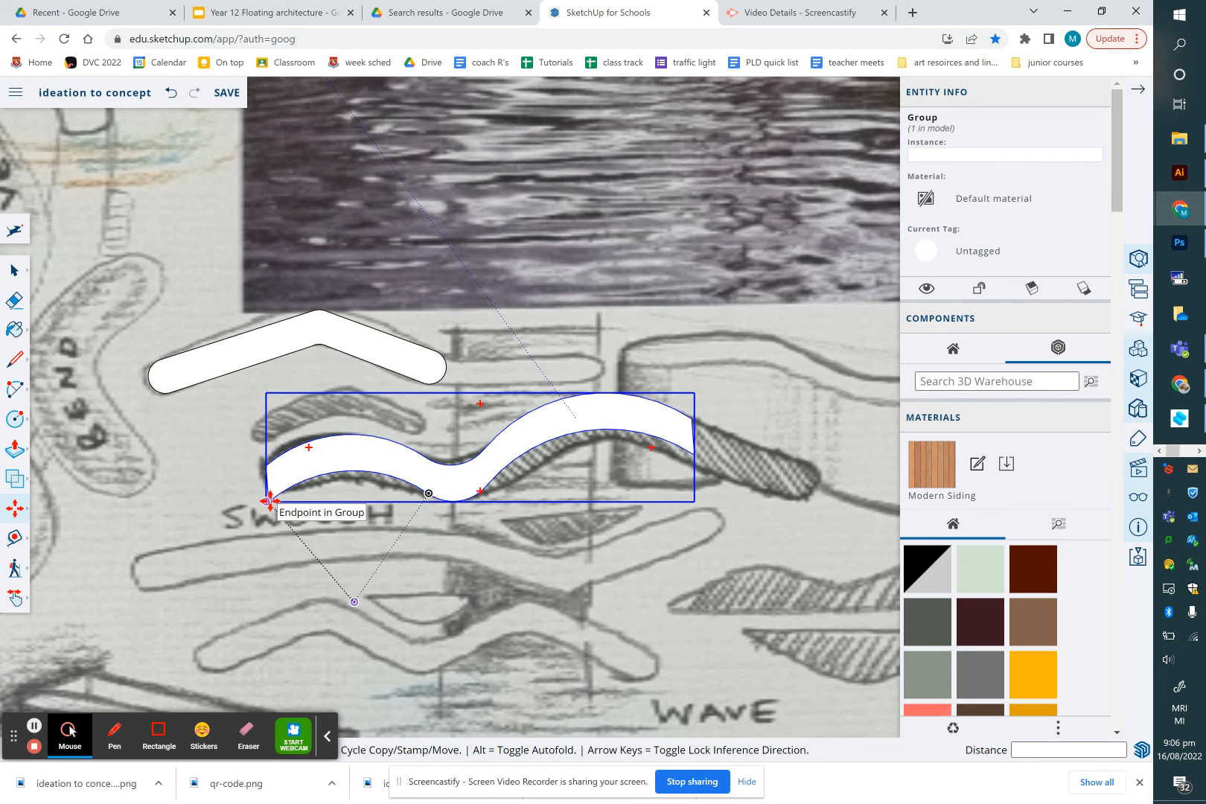
key(ctrl)
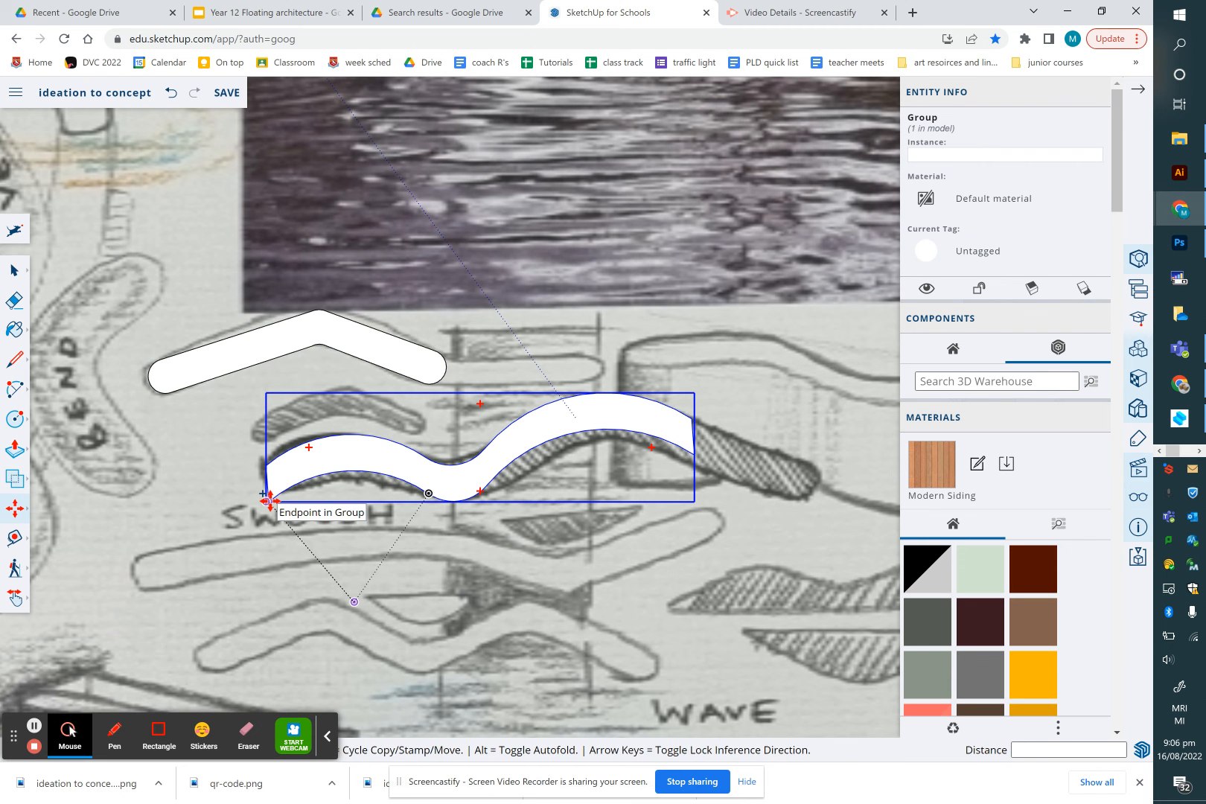
click(269, 503)
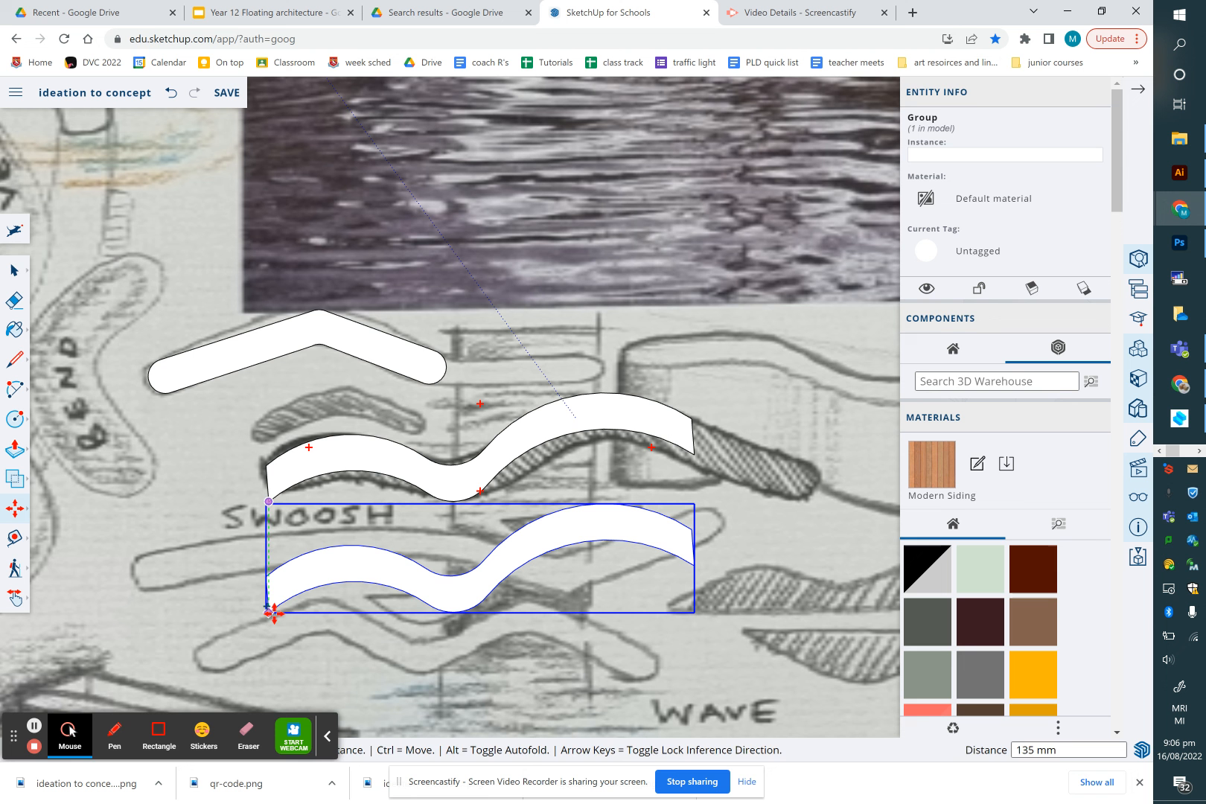
click(274, 612)
Draw a line from the upper swoosh's left end down to the copy, then trace segments along the copy's upper edge
click(18, 272)
click(115, 270)
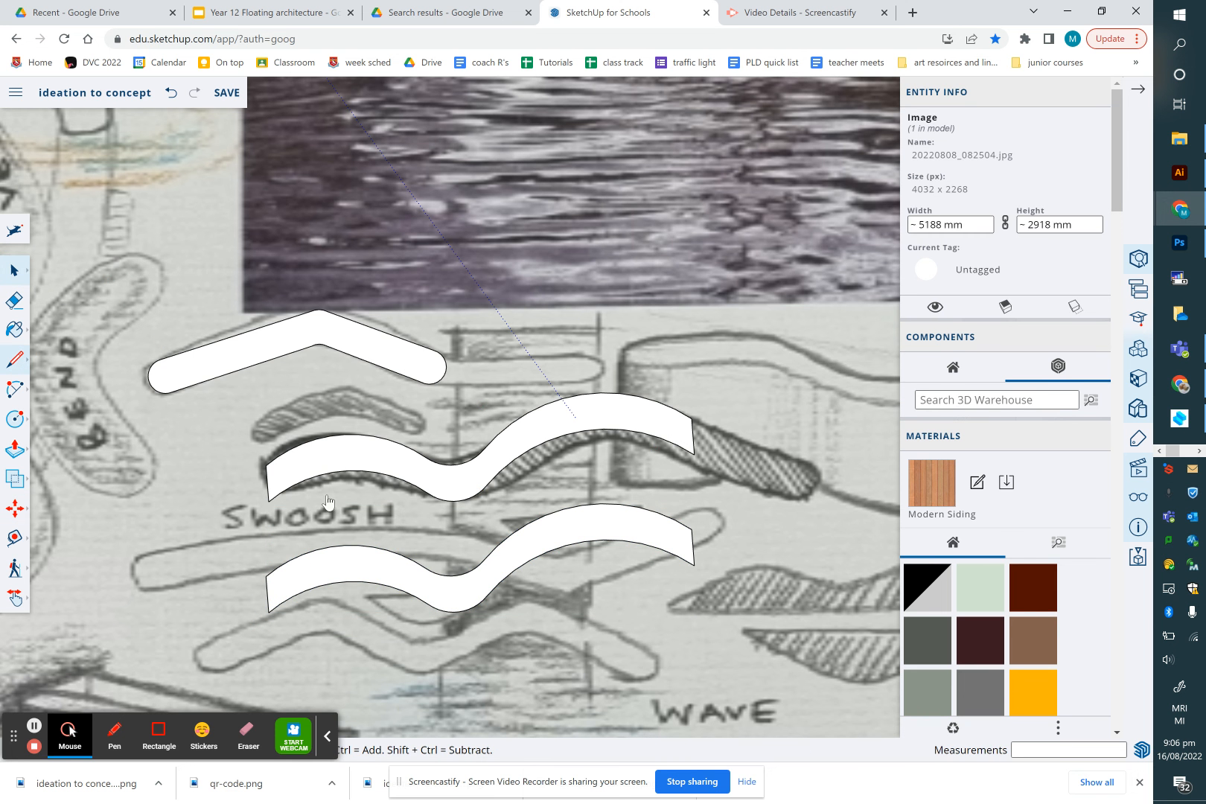
click(14, 359)
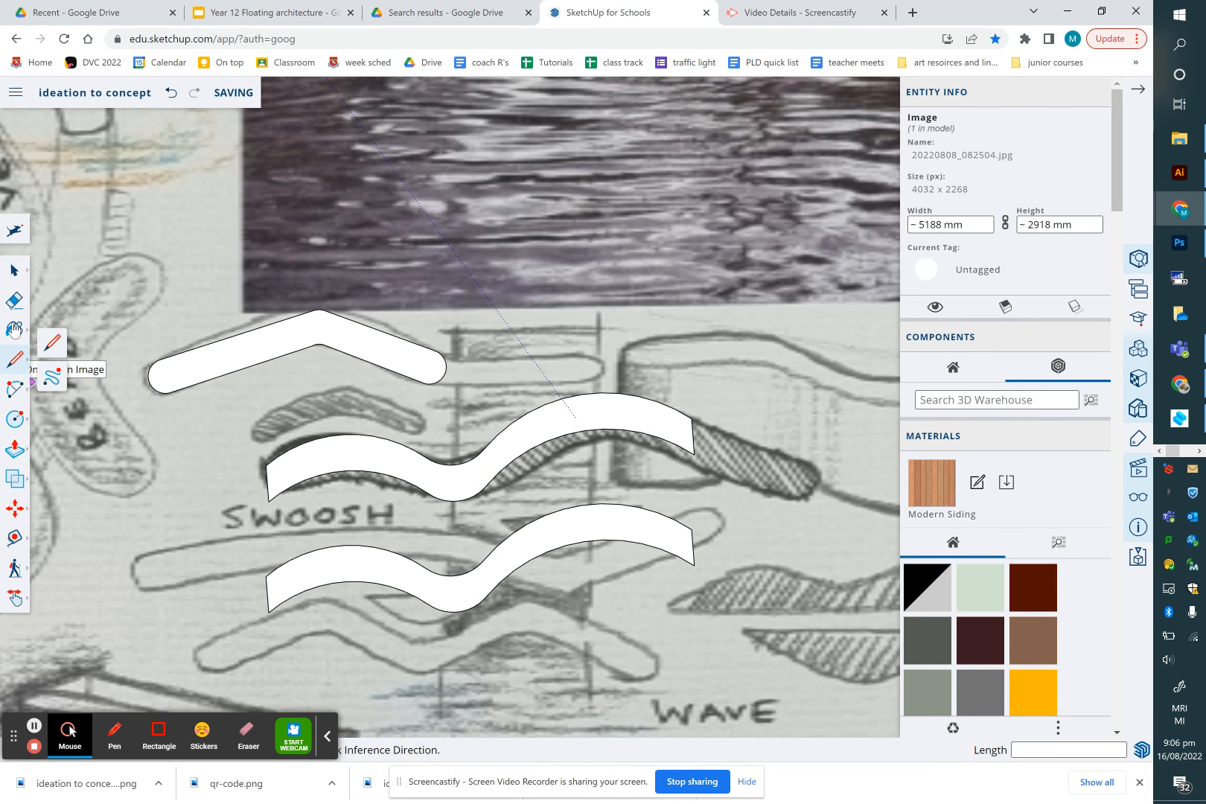
click(15, 418)
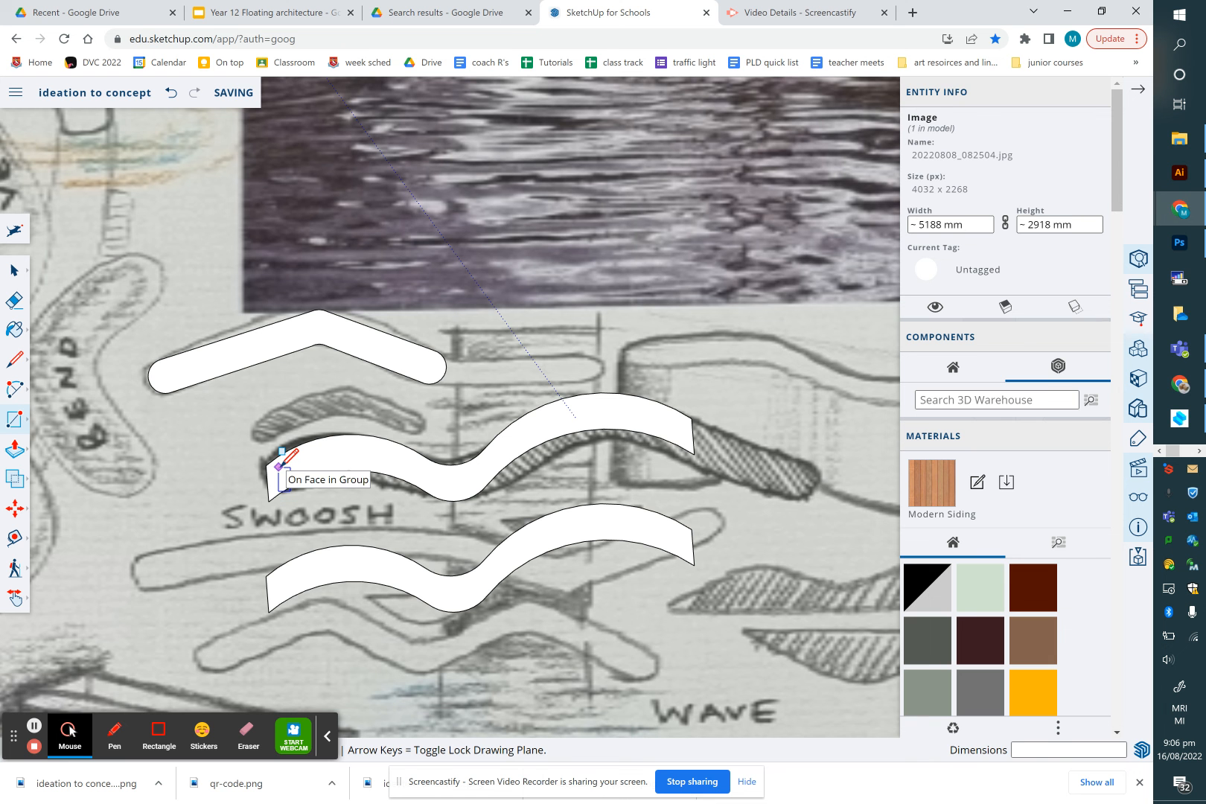
key(l)
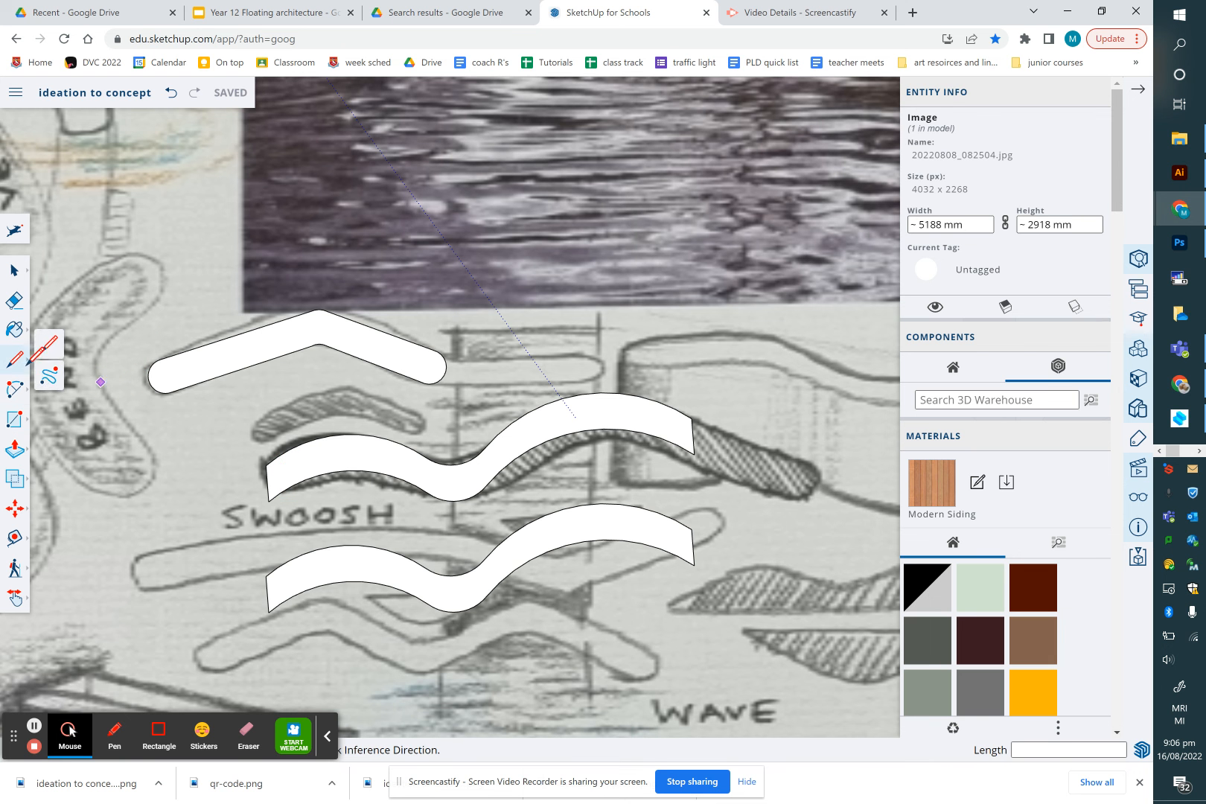
click(278, 478)
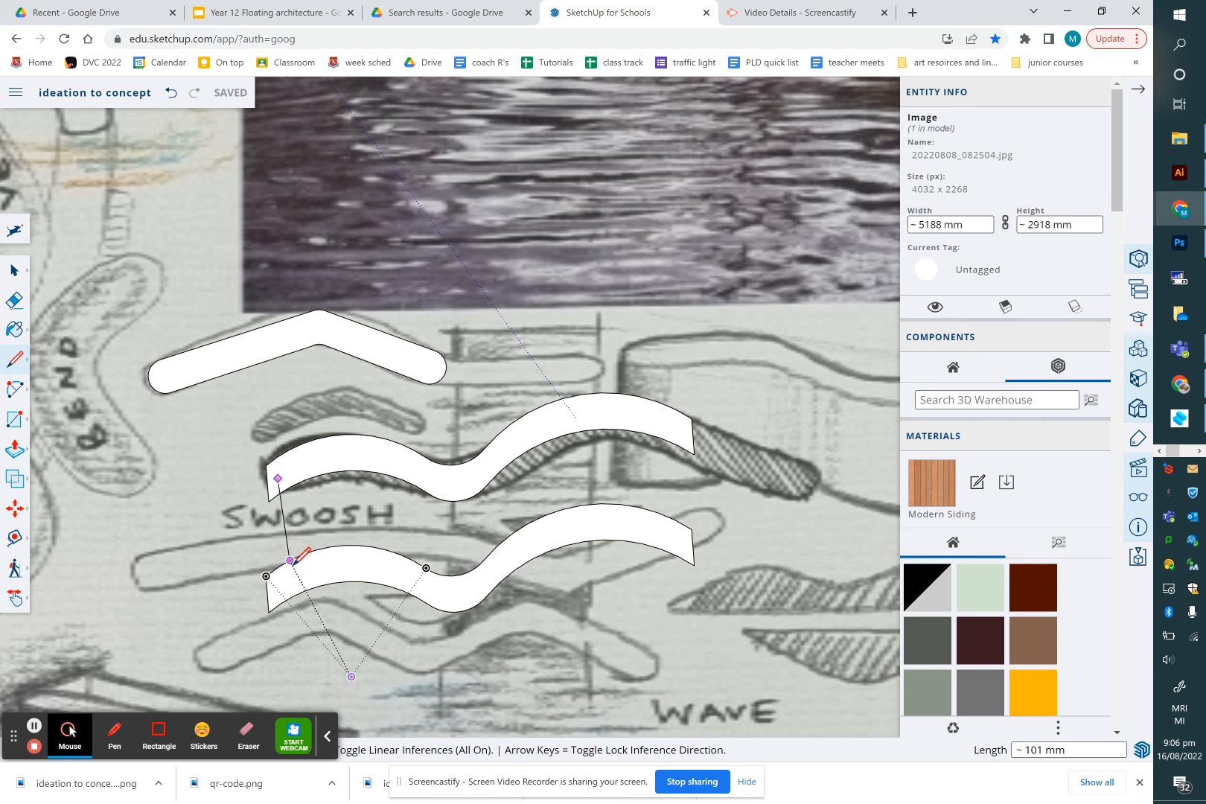
click(278, 585)
click(349, 563)
click(458, 594)
click(526, 551)
click(604, 520)
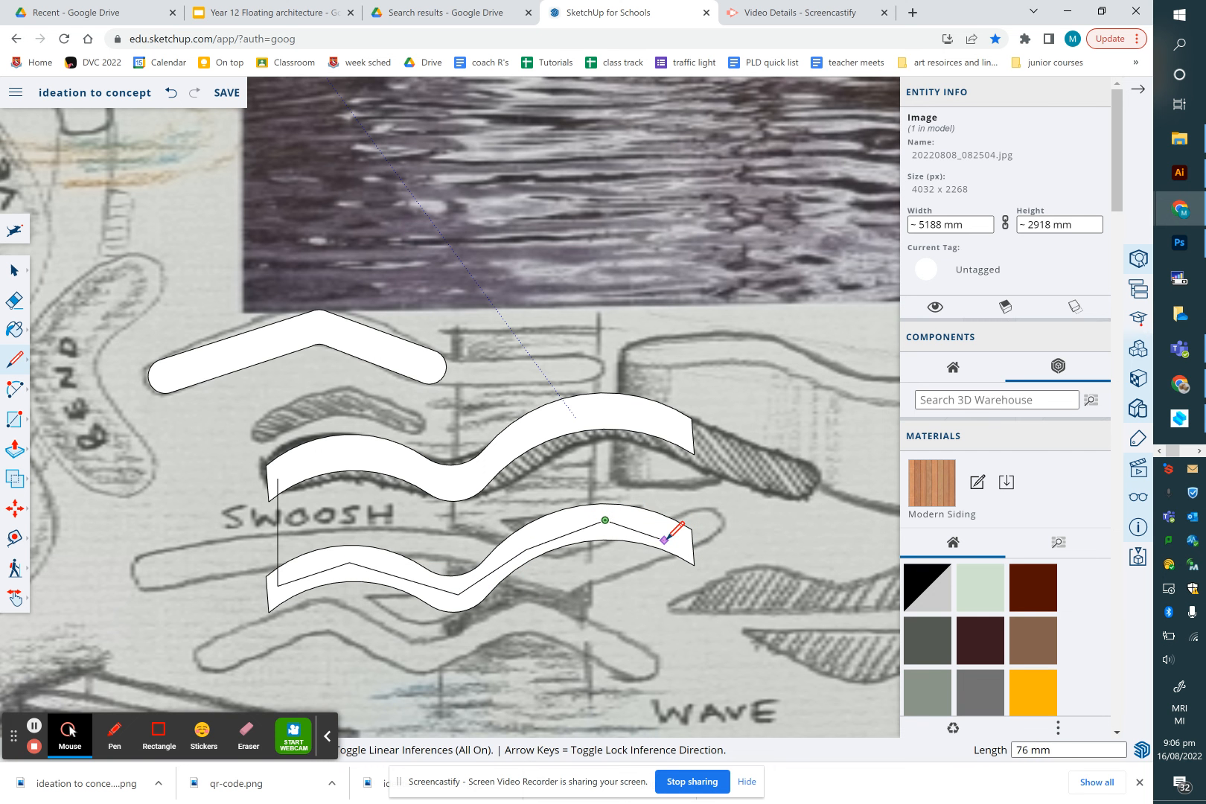
click(673, 538)
Continue the line up to the upper swoosh and trace back along its lower edge to close a side face
click(673, 428)
click(526, 436)
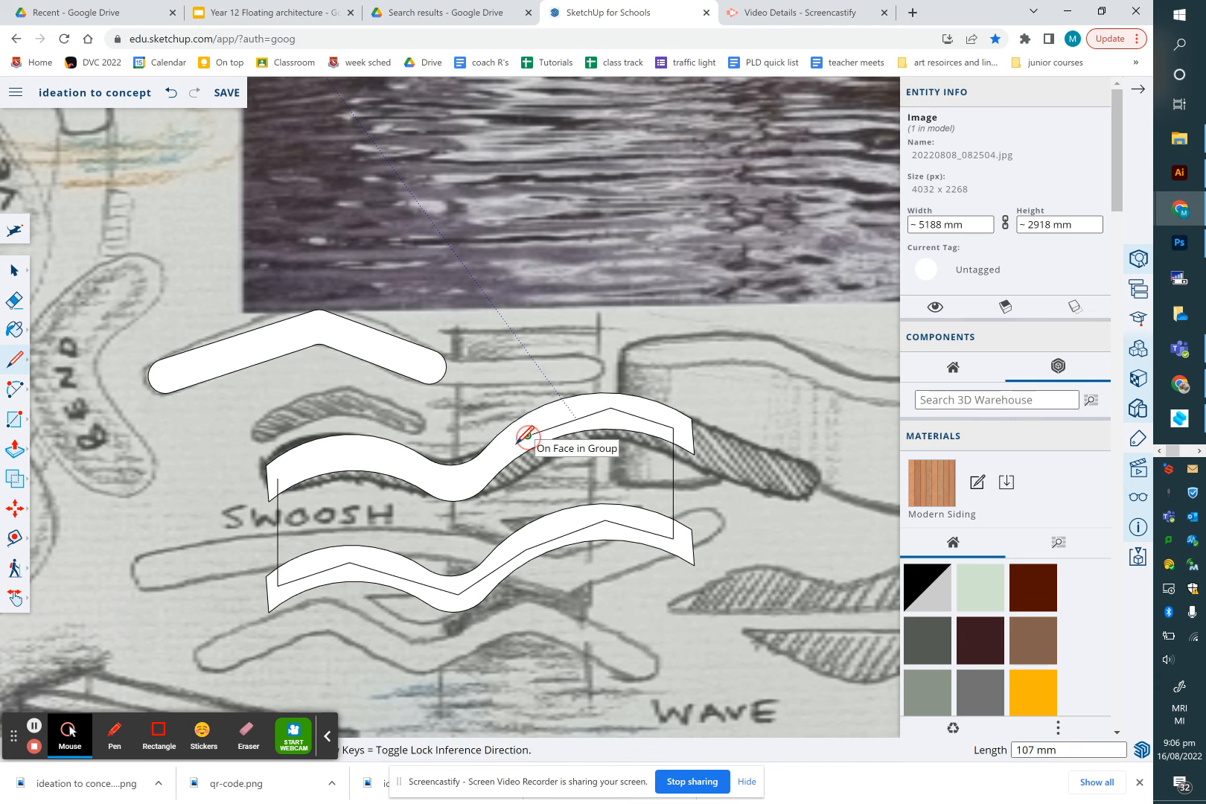
click(484, 472)
click(445, 474)
click(374, 459)
click(341, 455)
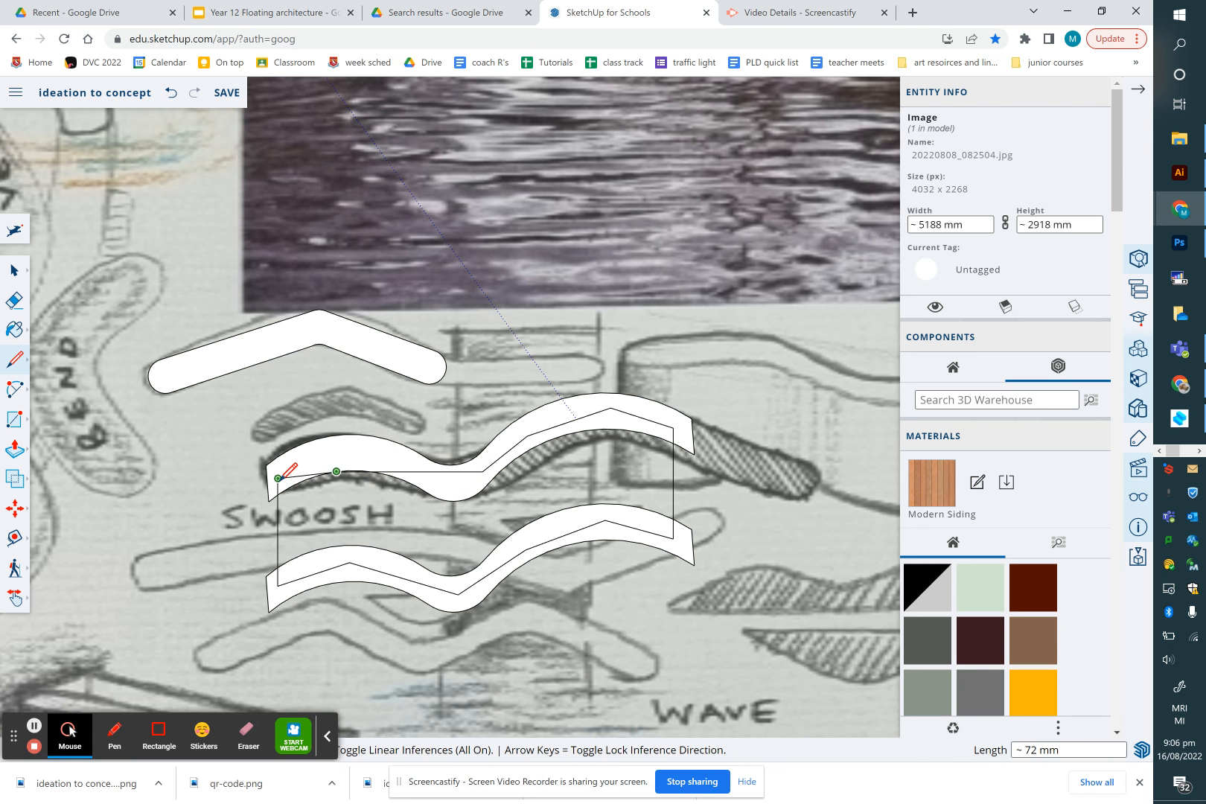
click(279, 478)
click(306, 477)
scroll(342, 469, up, 5)
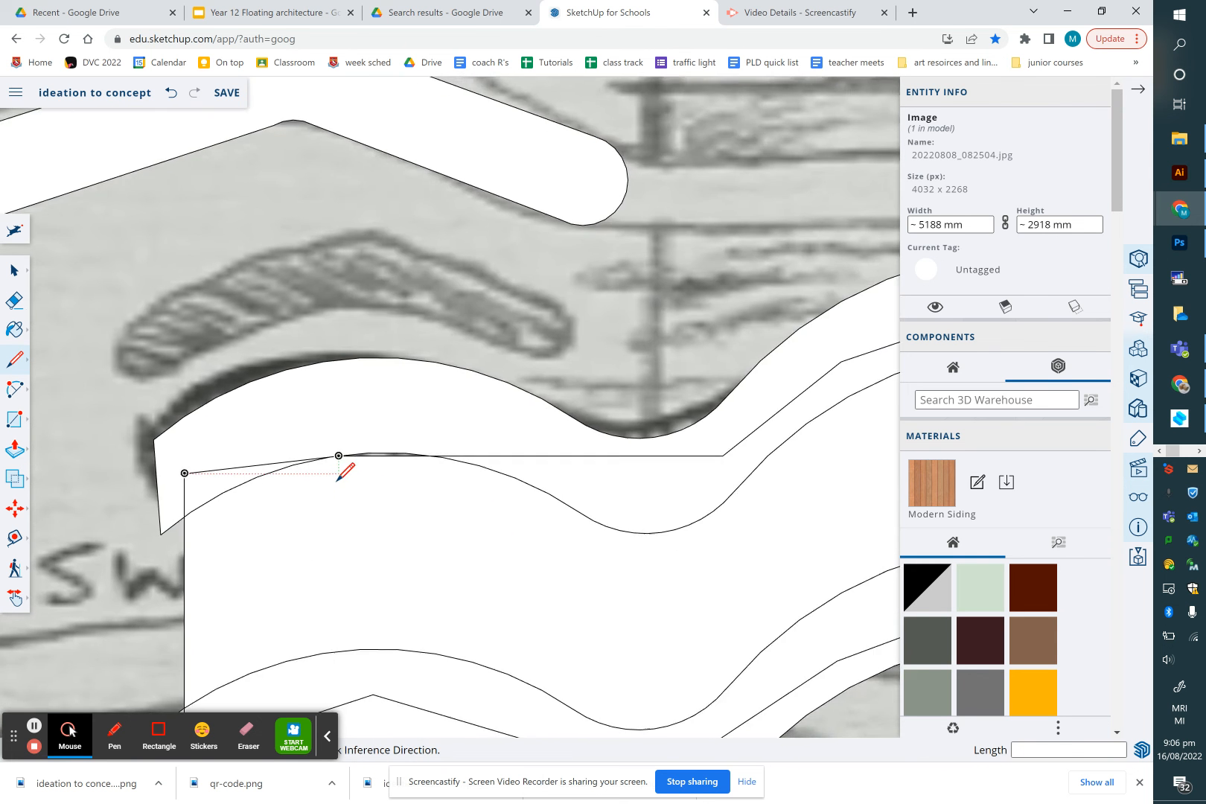
click(253, 456)
click(383, 407)
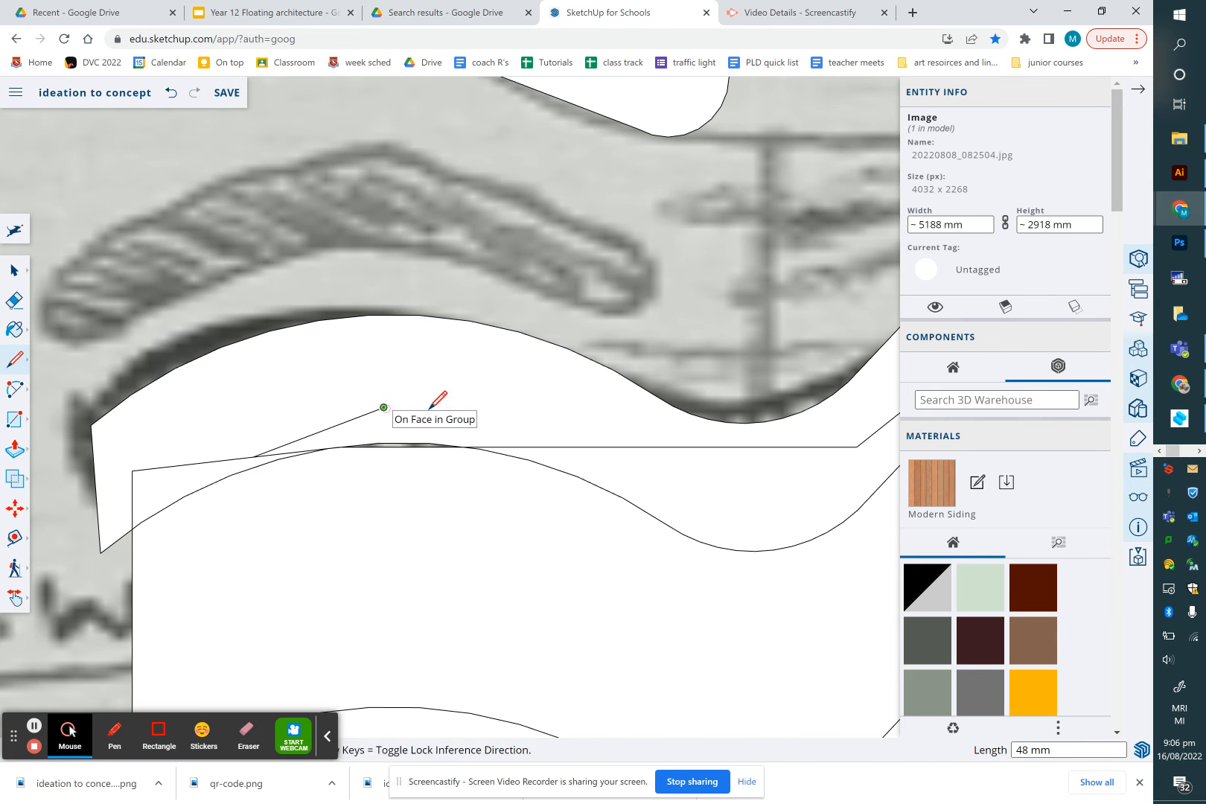
click(521, 446)
Explode both the upper and lower swoosh groups
scroll(323, 455, down, 5)
click(14, 269)
drag(191, 386, 789, 624)
click(738, 396)
click(737, 396)
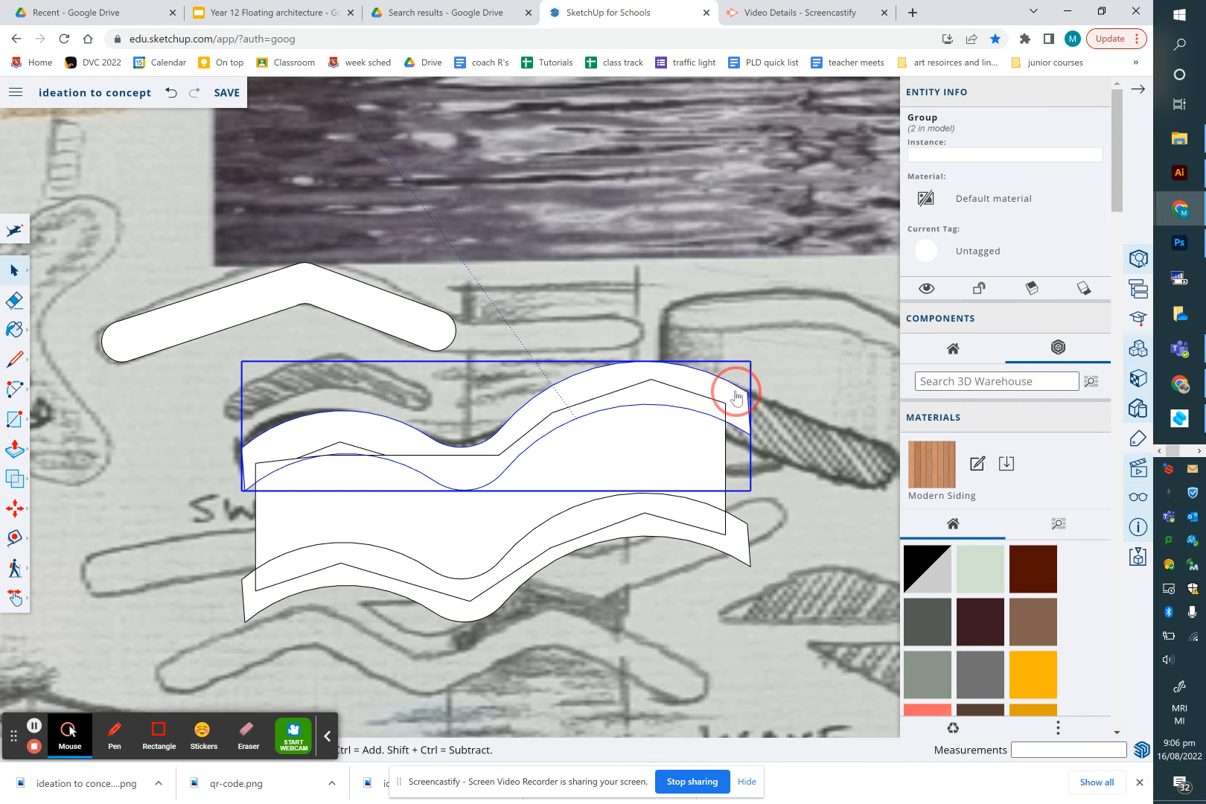
right_click(737, 397)
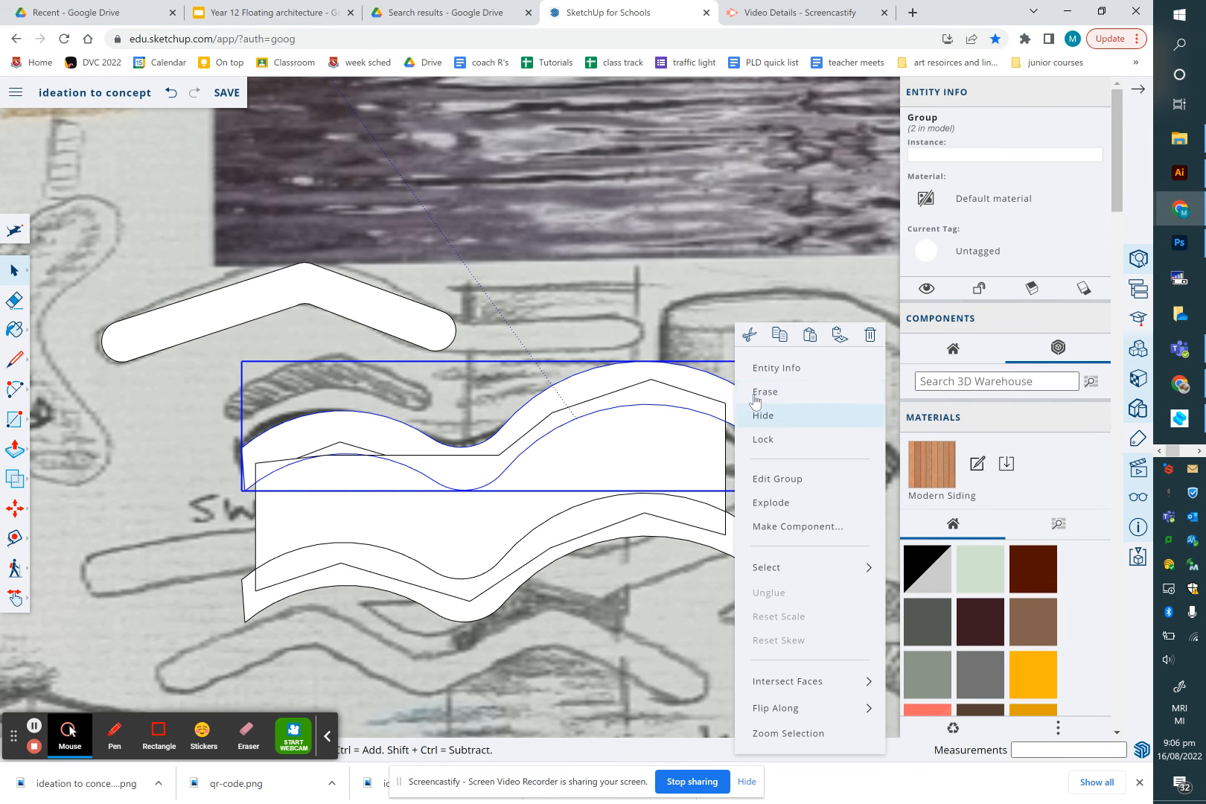
click(768, 503)
click(746, 540)
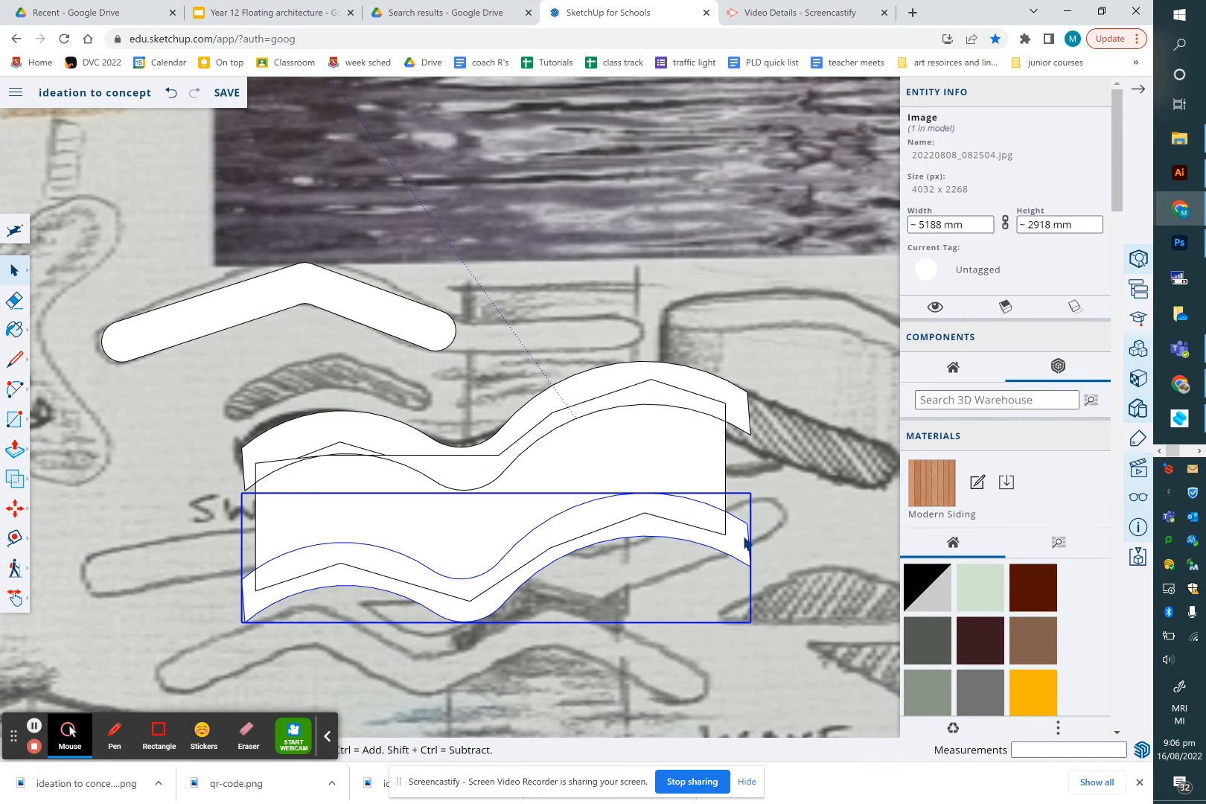
right_click(746, 539)
click(763, 503)
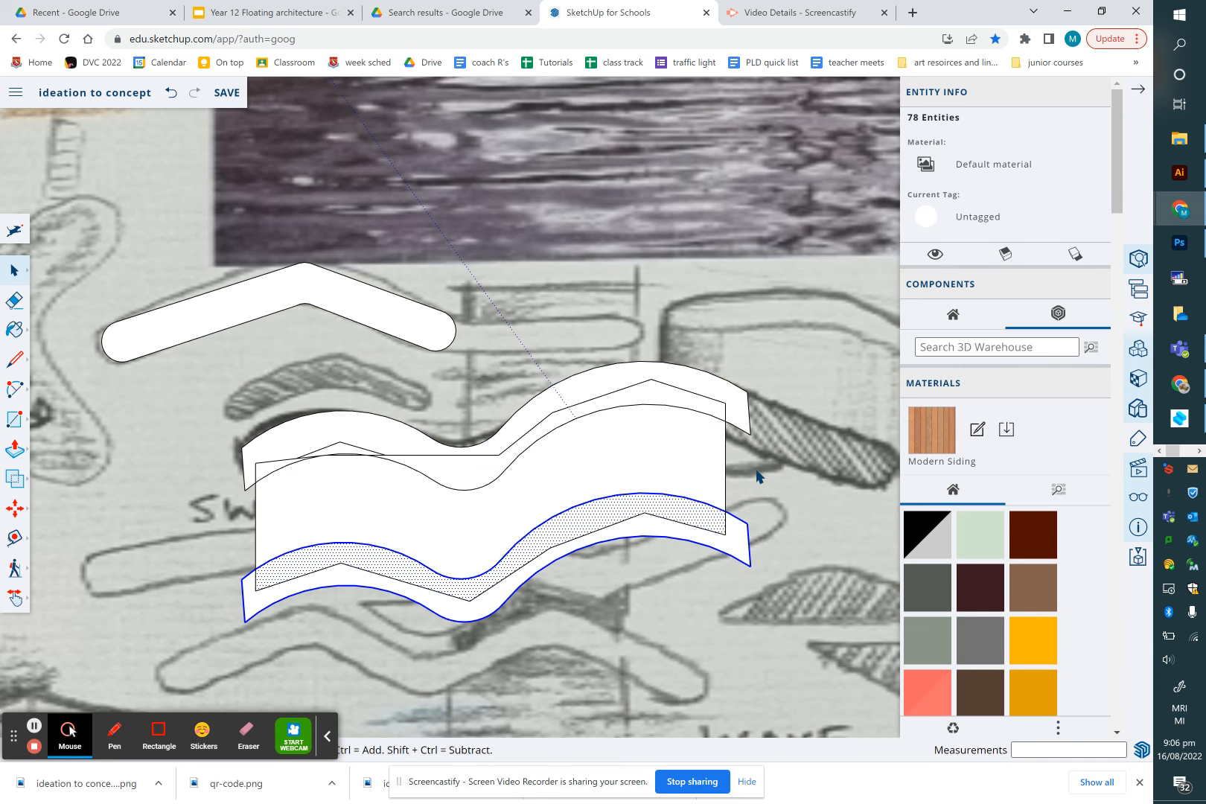
Erase the stray straight line segments crossing the upper swoosh face
click(712, 406)
click(713, 334)
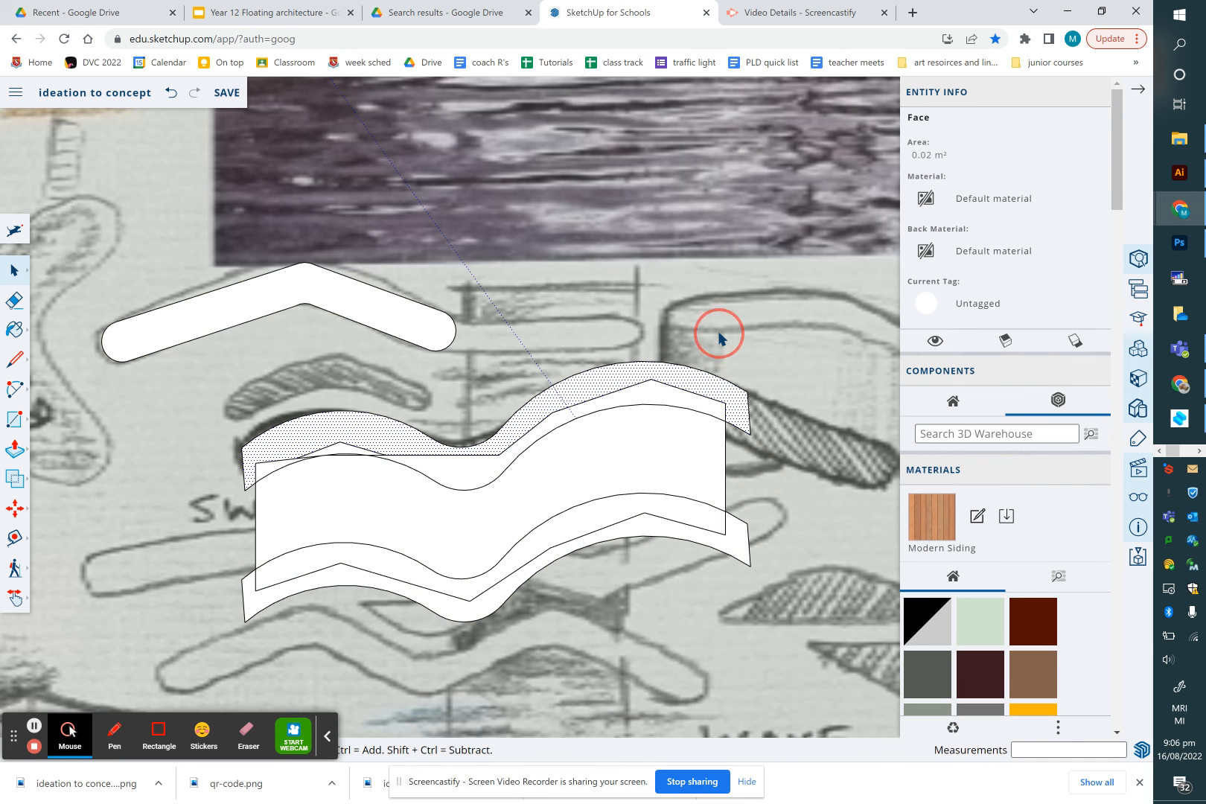
key(e)
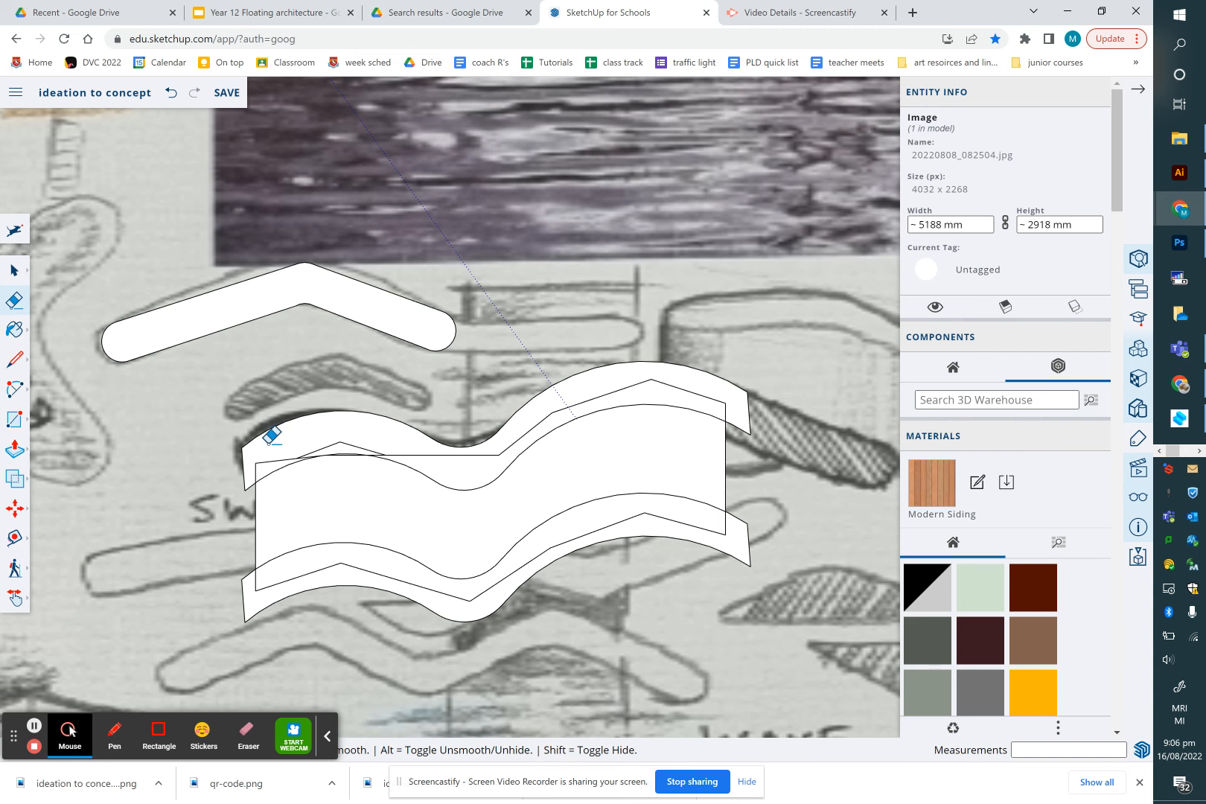
mouse_move(253, 473)
mouse_down()
mouse_move(318, 438)
mouse_move(361, 435)
mouse_up()
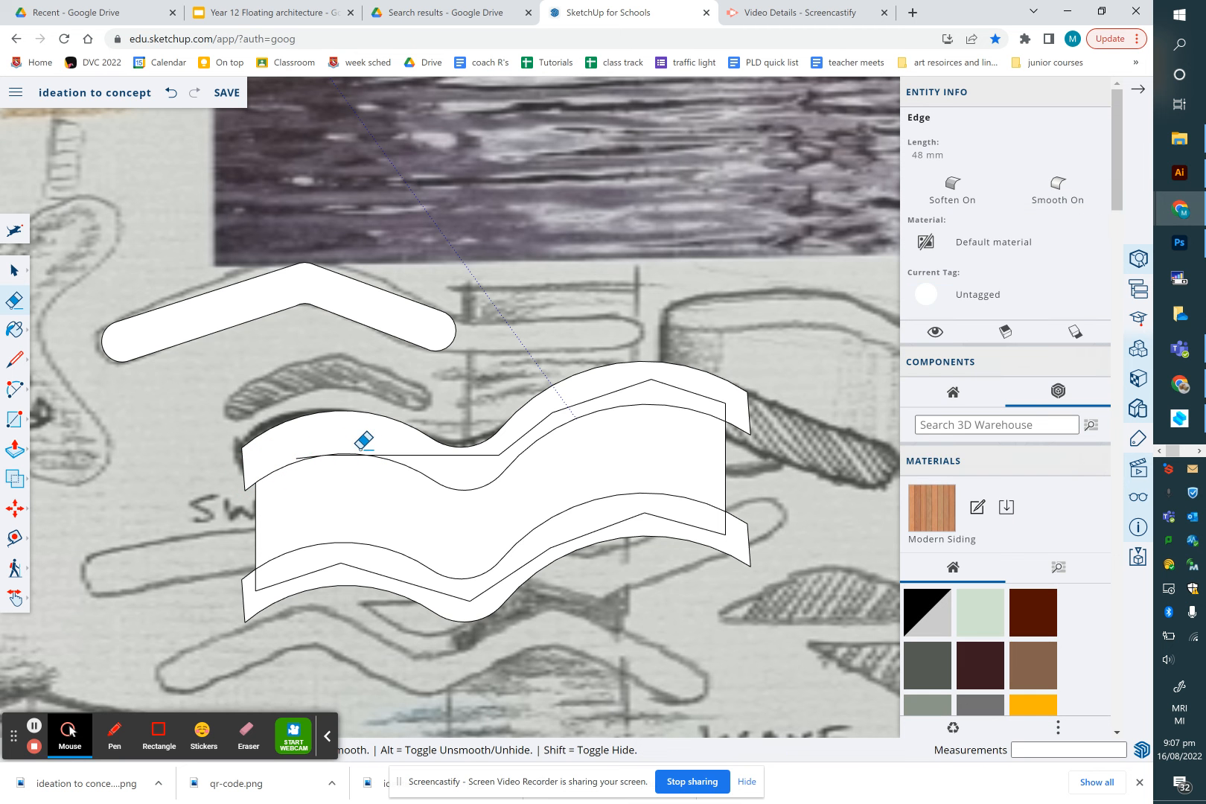
scroll(332, 459, up, 6)
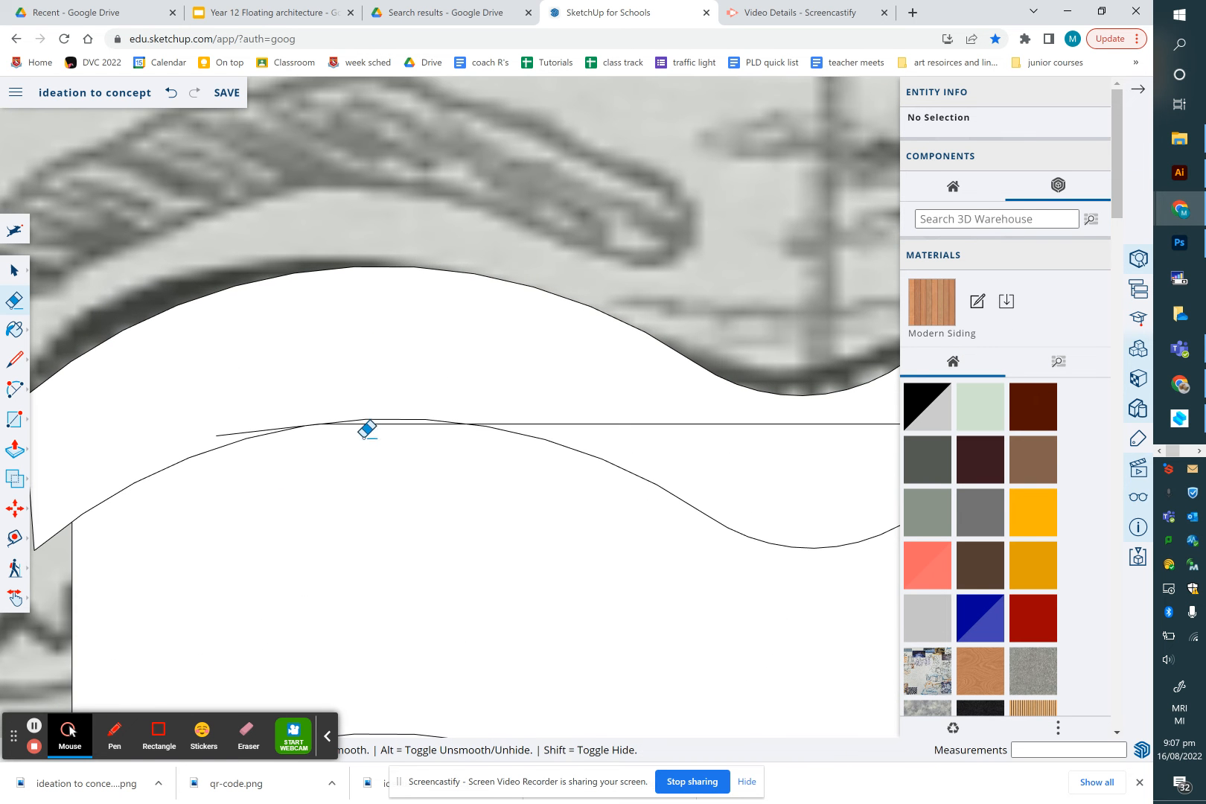
drag(369, 426, 375, 424)
click(378, 416)
mouse_move(271, 423)
mouse_down()
mouse_move(258, 422)
mouse_move(324, 407)
mouse_up()
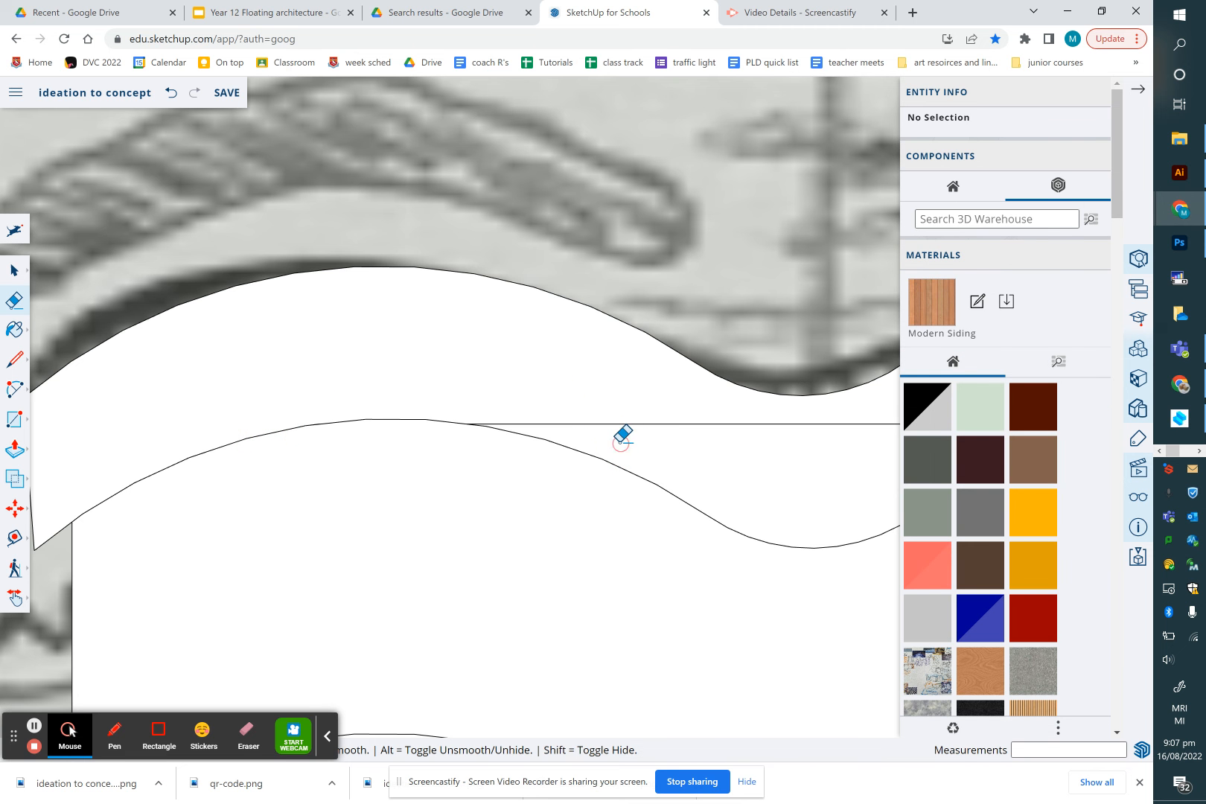
drag(622, 422, 617, 412)
Erase the remaining helper lines along the middle and right ends of the stacked swooshes
scroll(617, 412, down, 6)
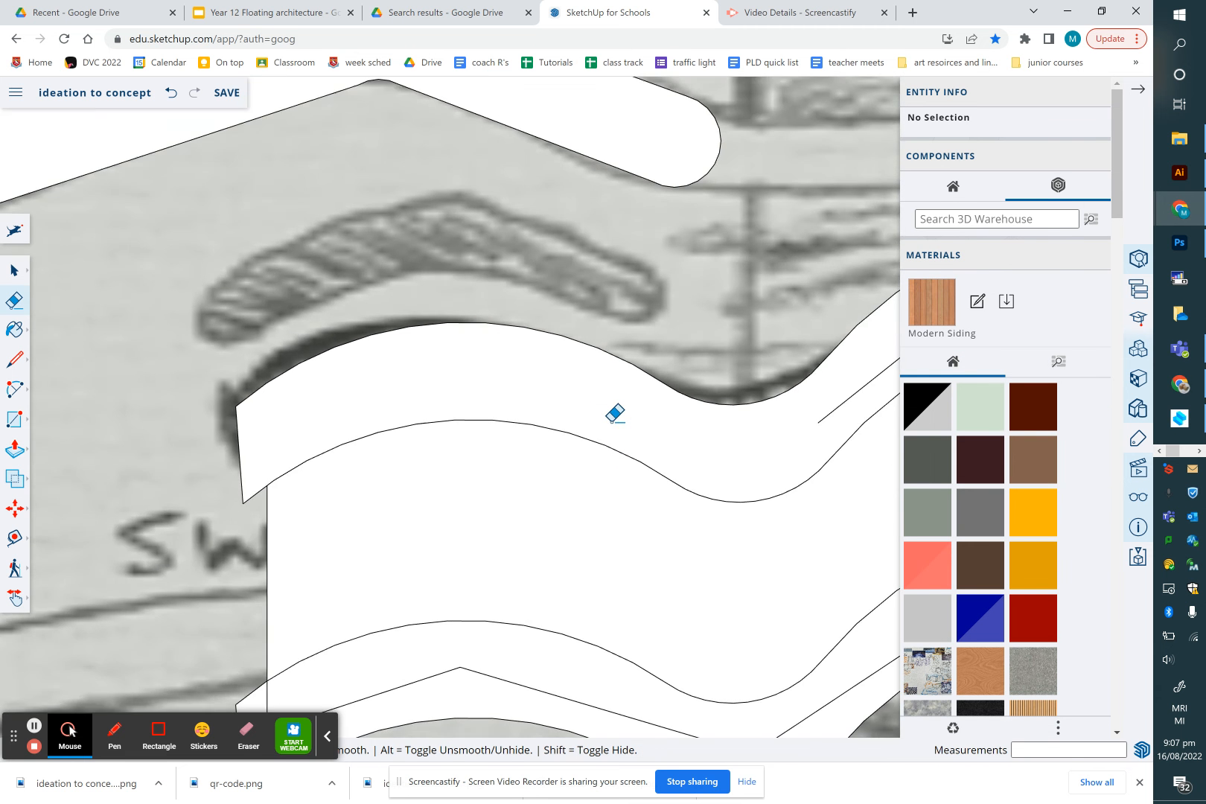
drag(776, 370, 778, 370)
drag(880, 493, 879, 503)
mouse_move(765, 537)
mouse_down()
mouse_move(753, 557)
mouse_move(673, 588)
mouse_move(595, 569)
mouse_up()
drag(525, 549, 506, 561)
drag(426, 571, 426, 572)
scroll(578, 523, down, 5)
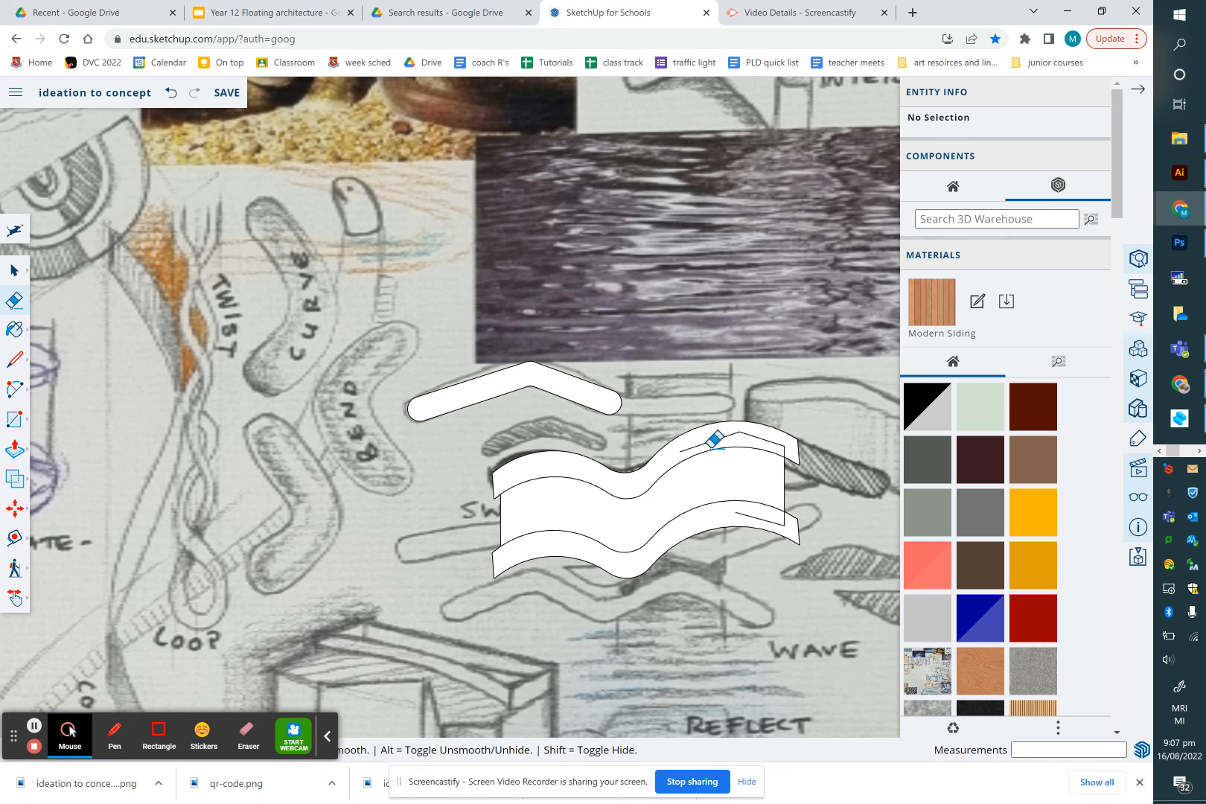
mouse_move(745, 443)
mouse_down()
mouse_move(772, 445)
mouse_move(728, 436)
mouse_move(786, 455)
mouse_move(776, 453)
mouse_up()
click(783, 450)
click(773, 522)
drag(781, 515, 781, 512)
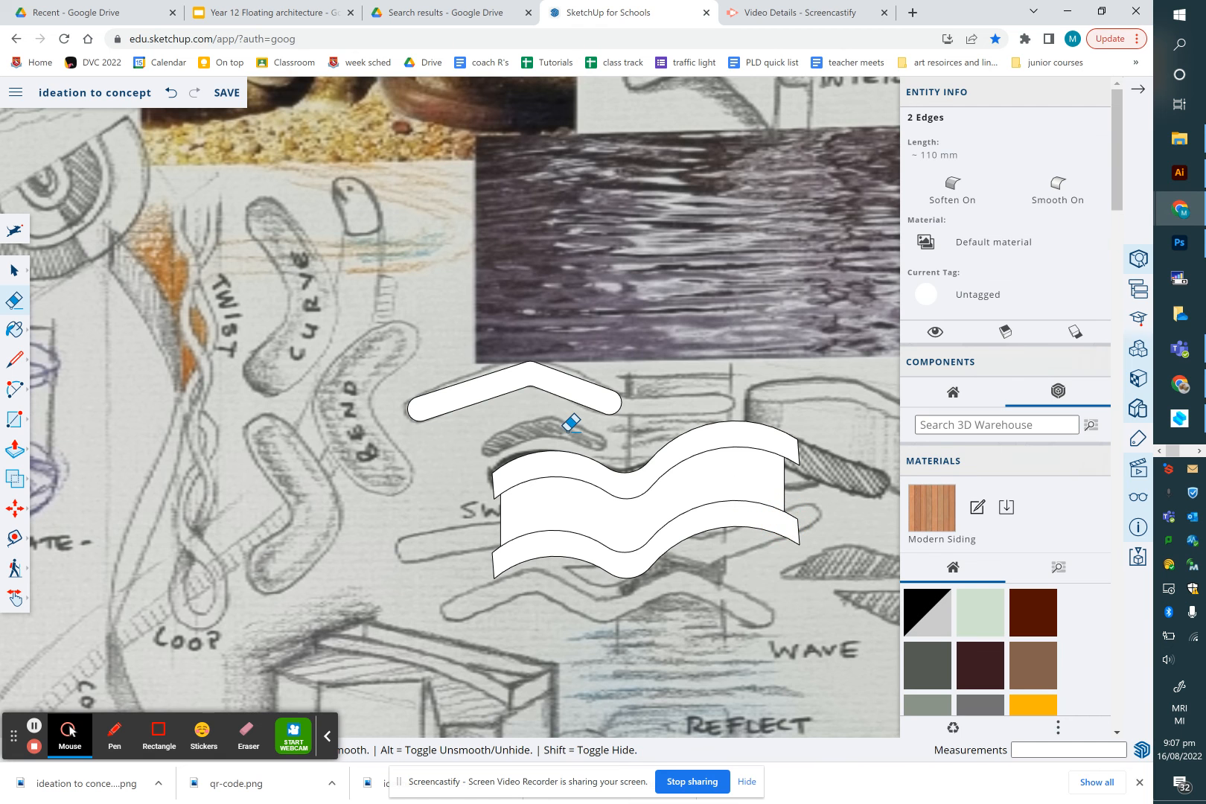
Copy the top swoosh face and paste a copy to the left near the twist sketch
key(space)
click(526, 473)
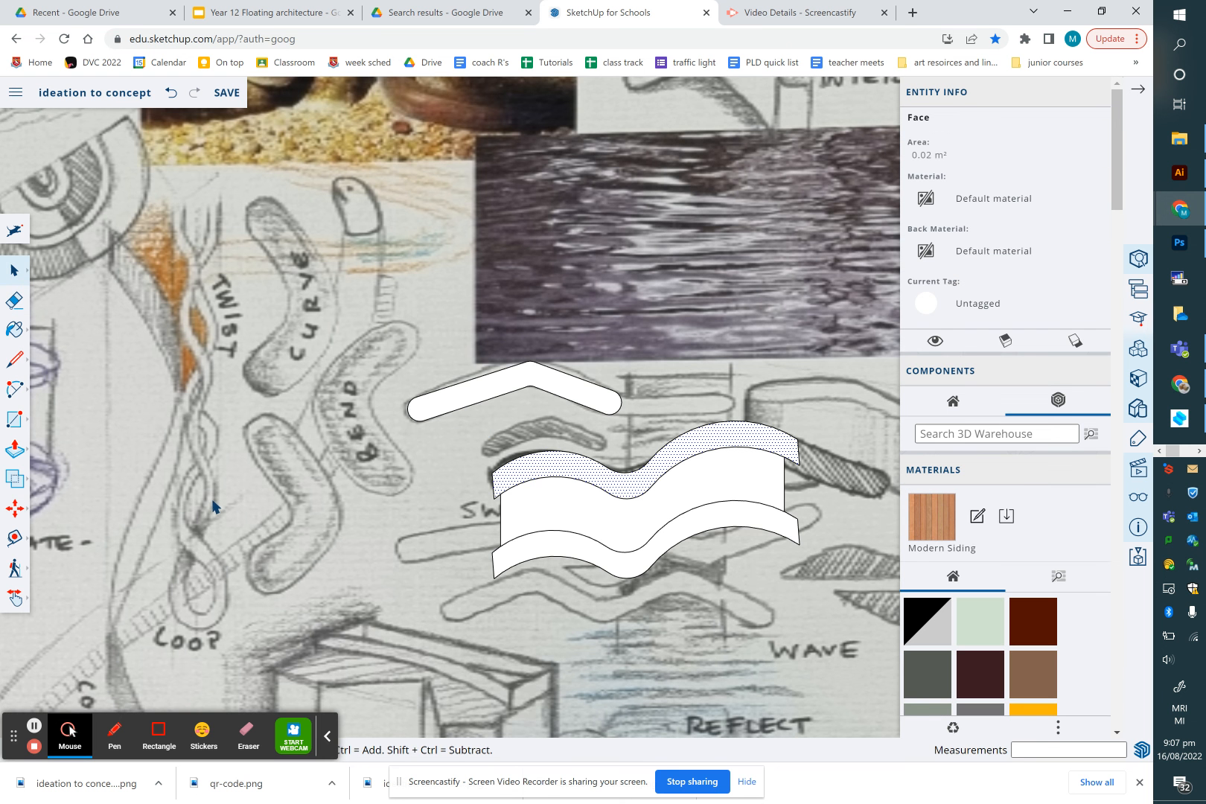
key(ctrl+c)
key(ctrl+v)
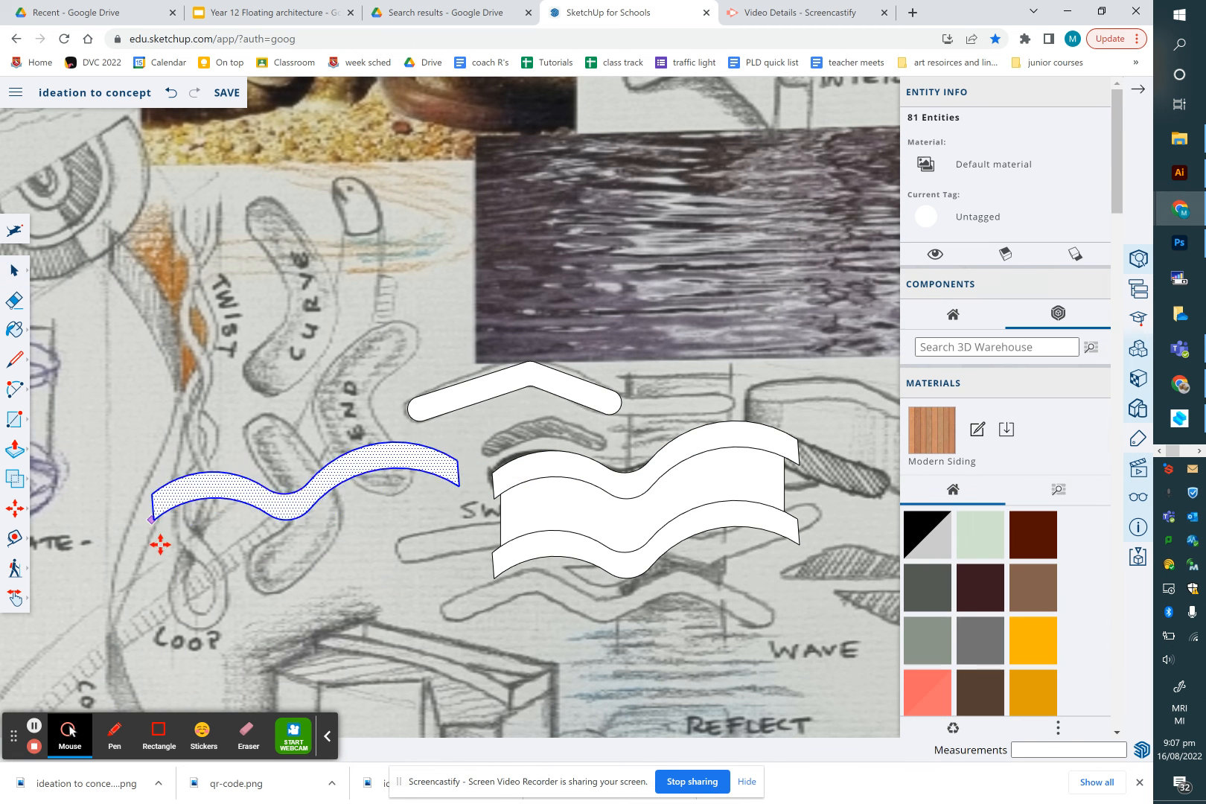
click(107, 542)
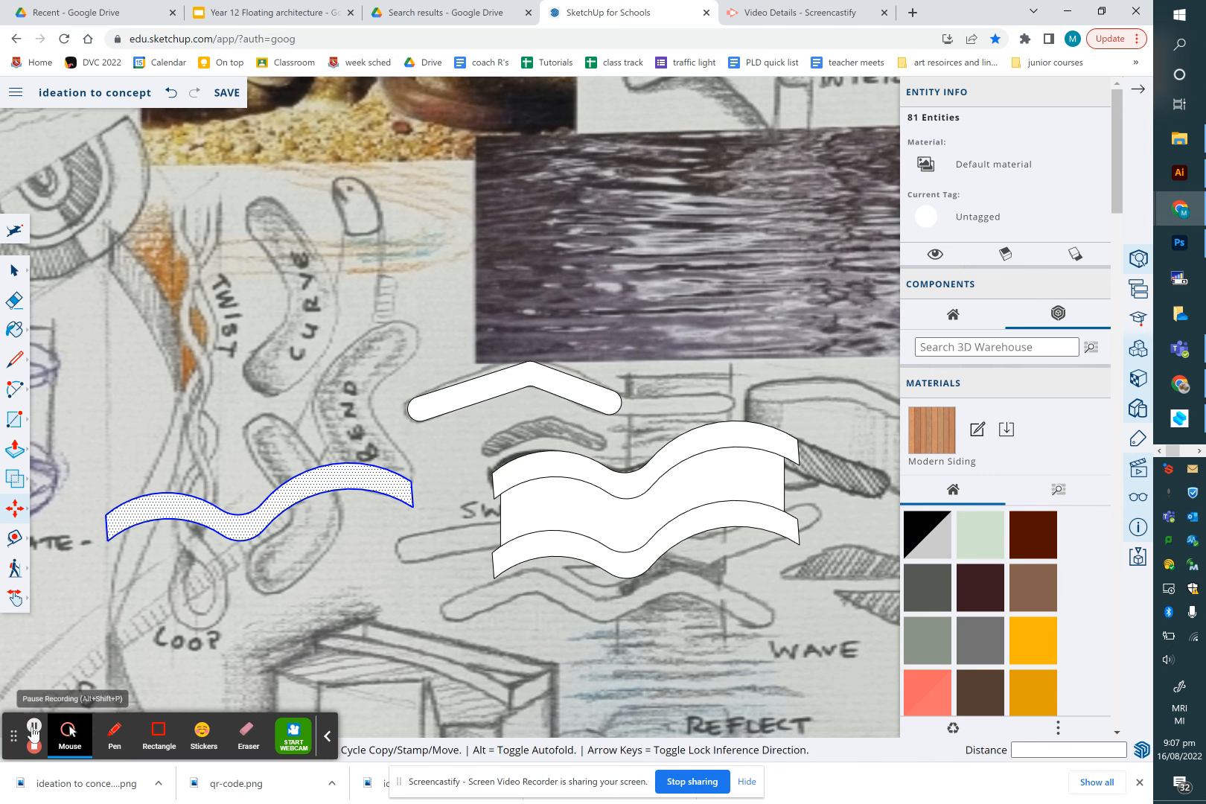
Make the pasted swoosh face near the twist sketch into a group
click(33, 726)
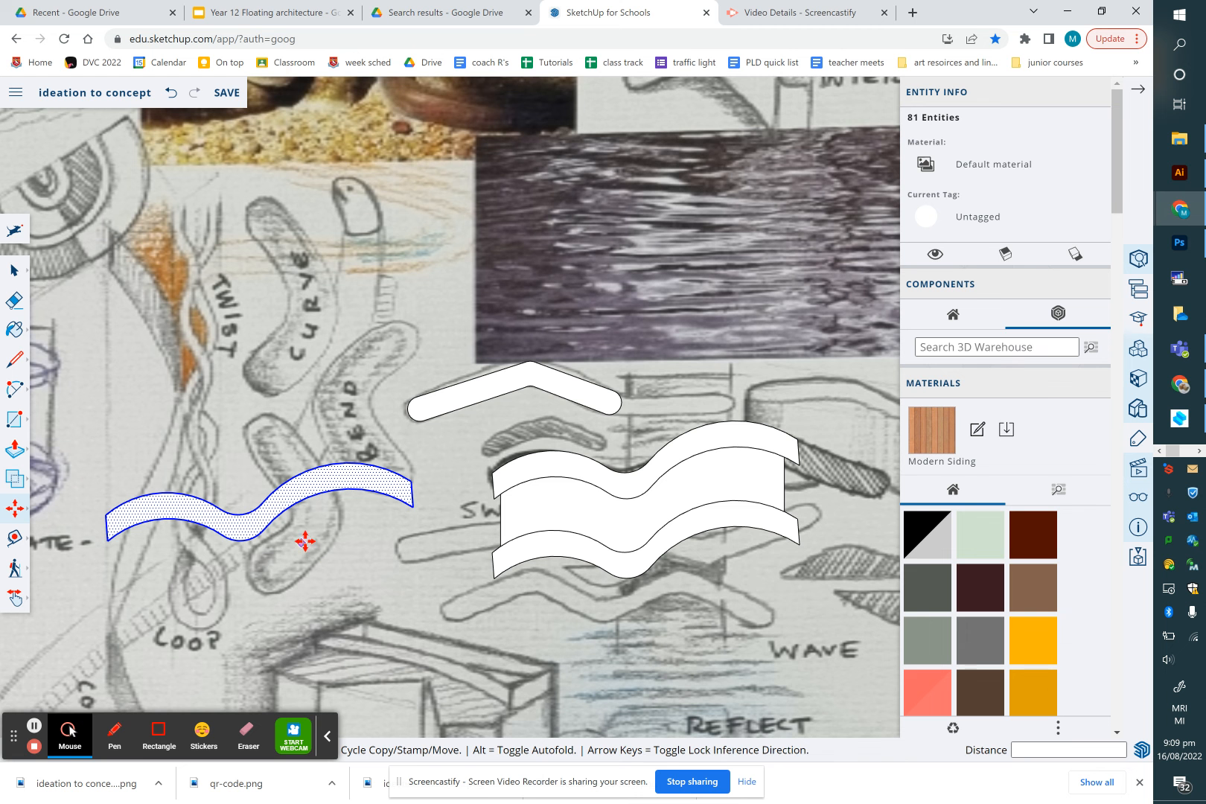
click(15, 272)
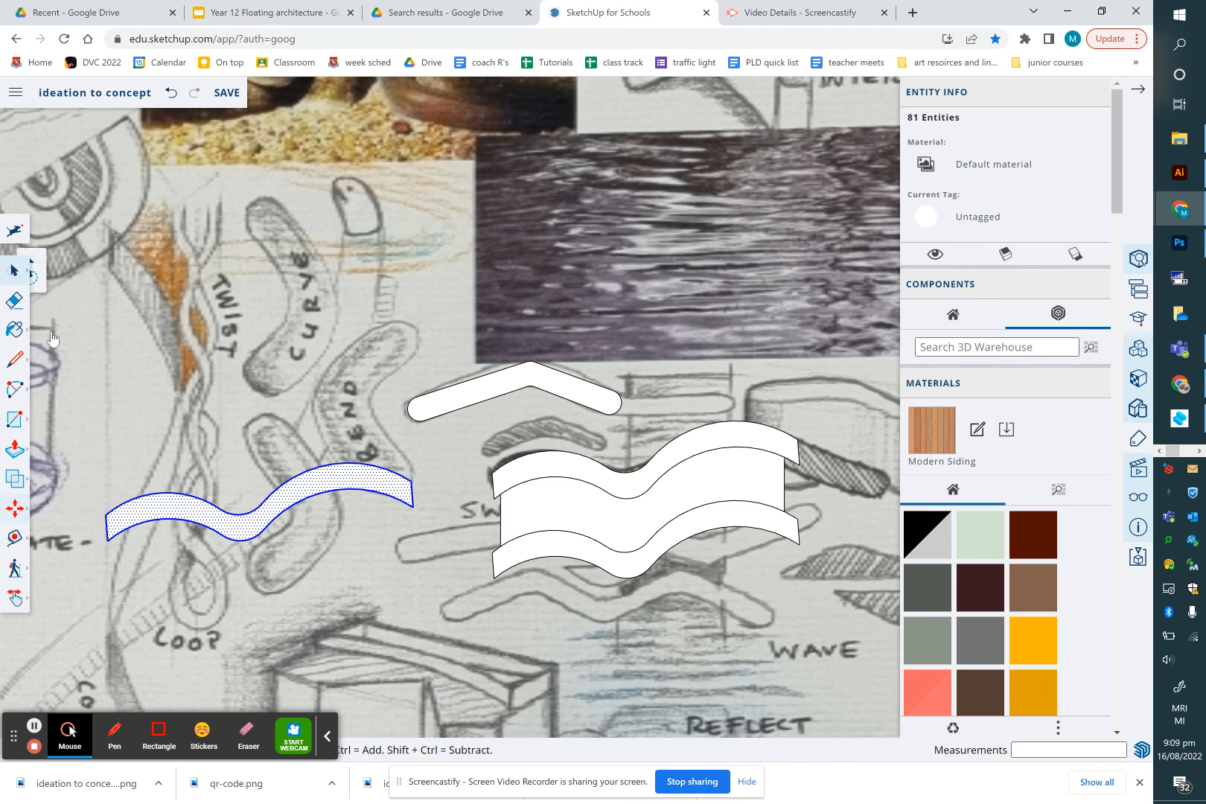
right_click(166, 512)
click(165, 512)
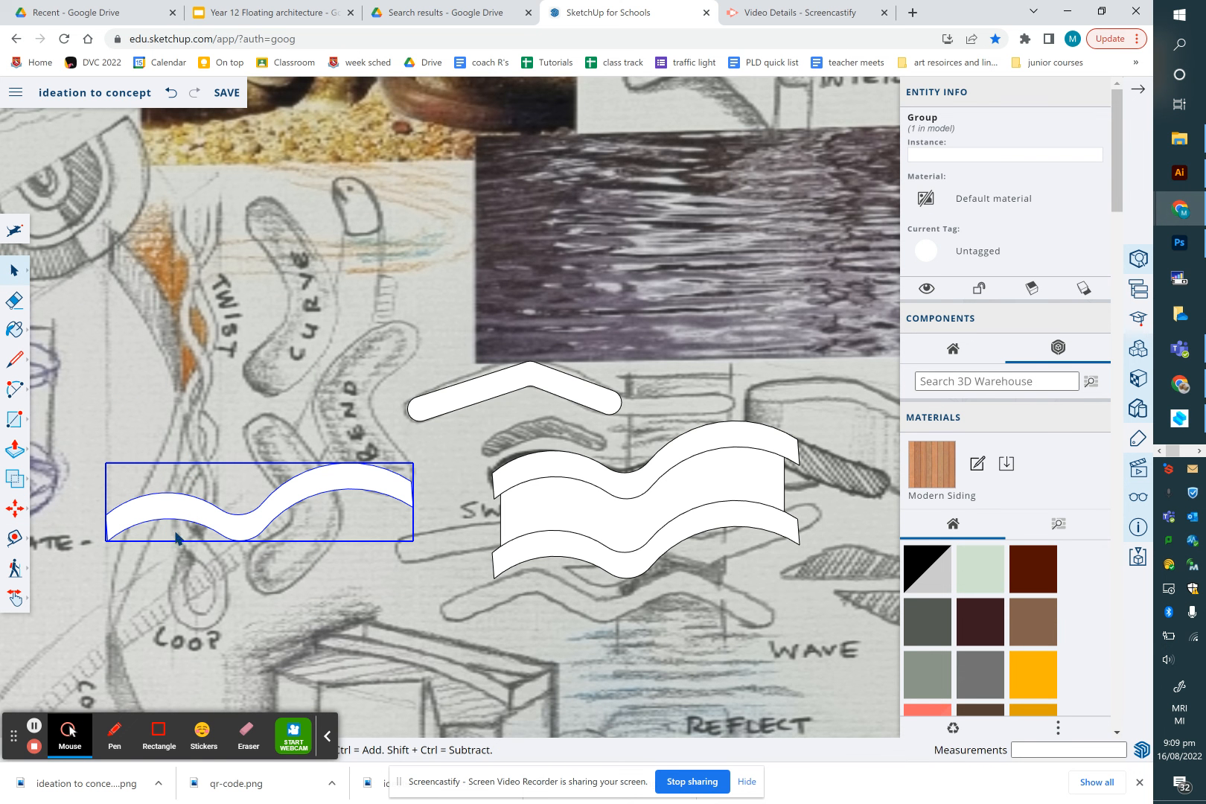
Copy the swoosh group about 37 mm downward from its left endpoint
key(m)
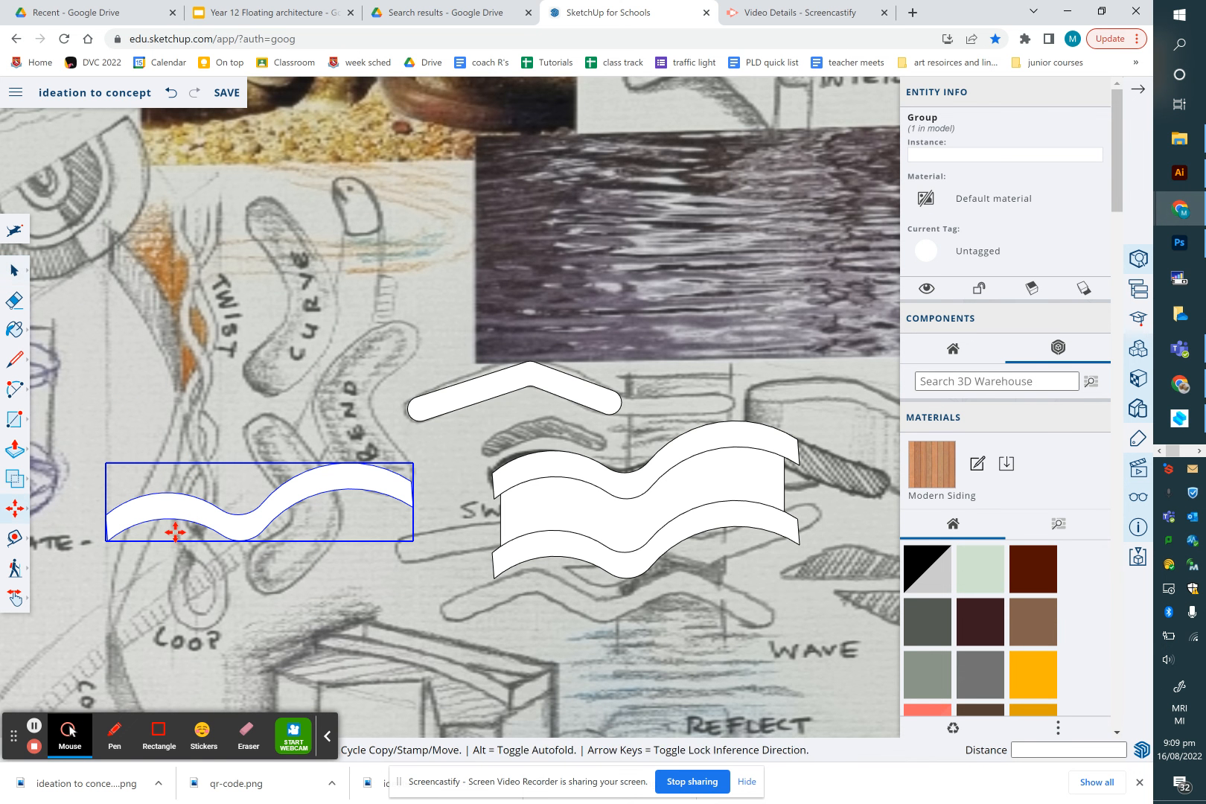
key(ctrl)
click(107, 538)
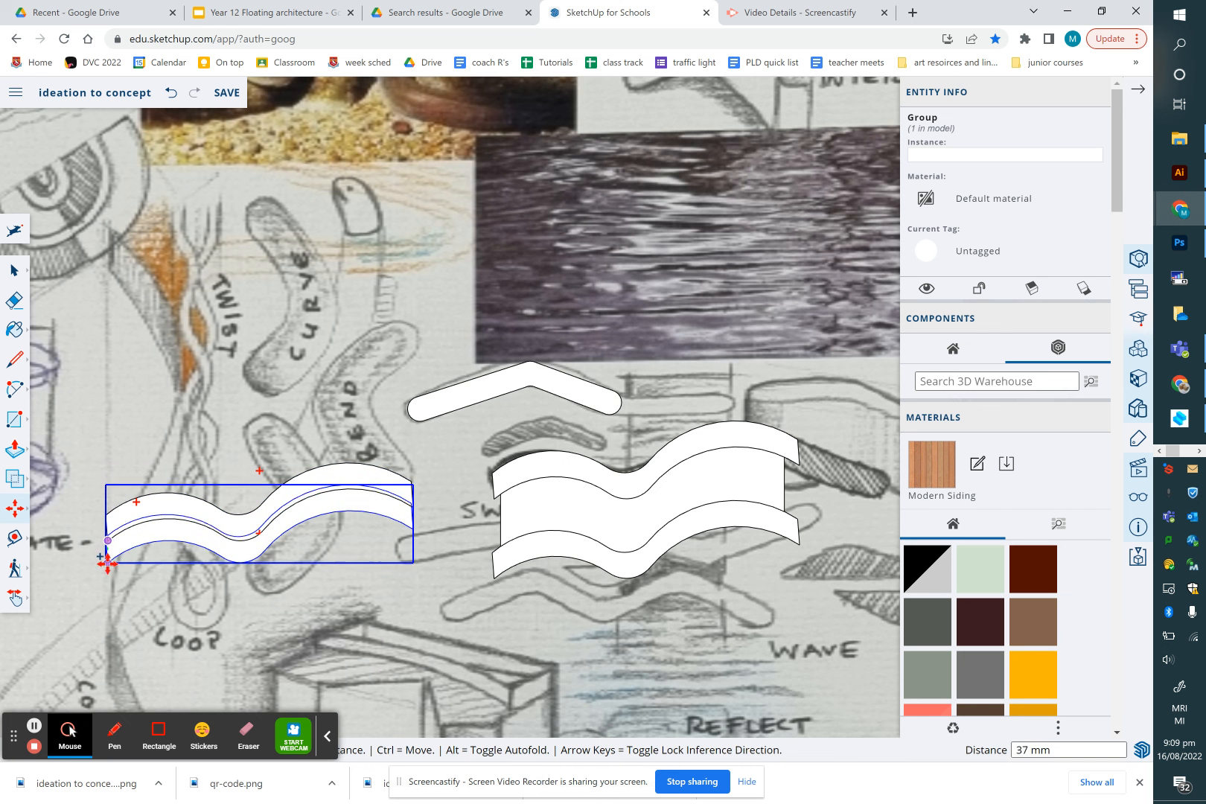
click(108, 565)
Rotate the lower swoosh copy 45 degrees about its left end
key(q)
click(106, 540)
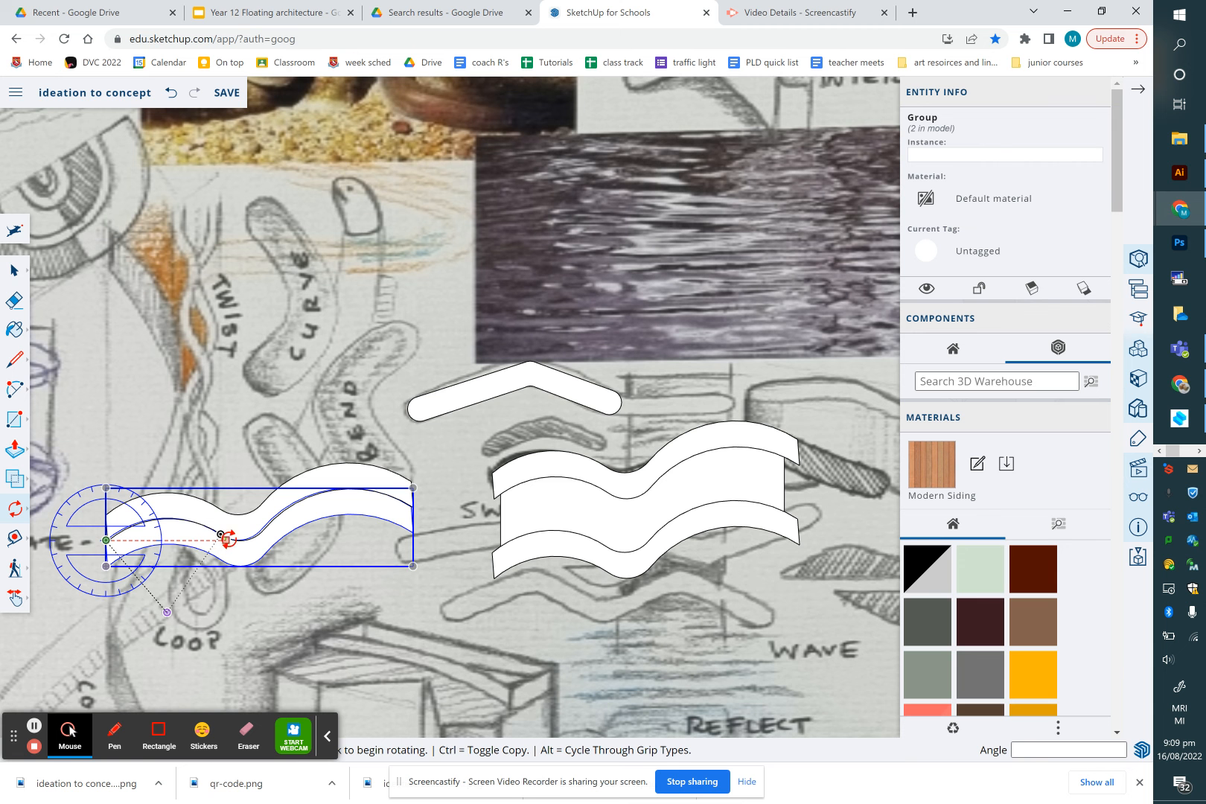
click(252, 542)
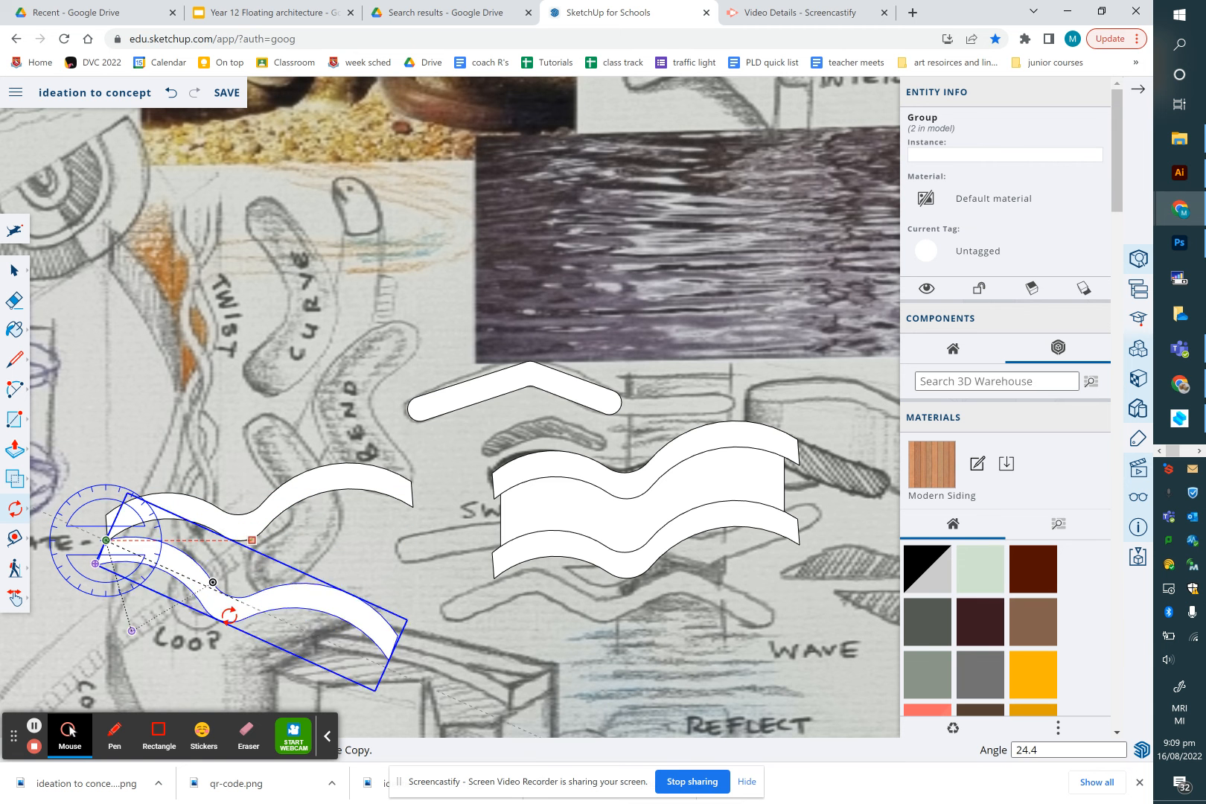
click(213, 639)
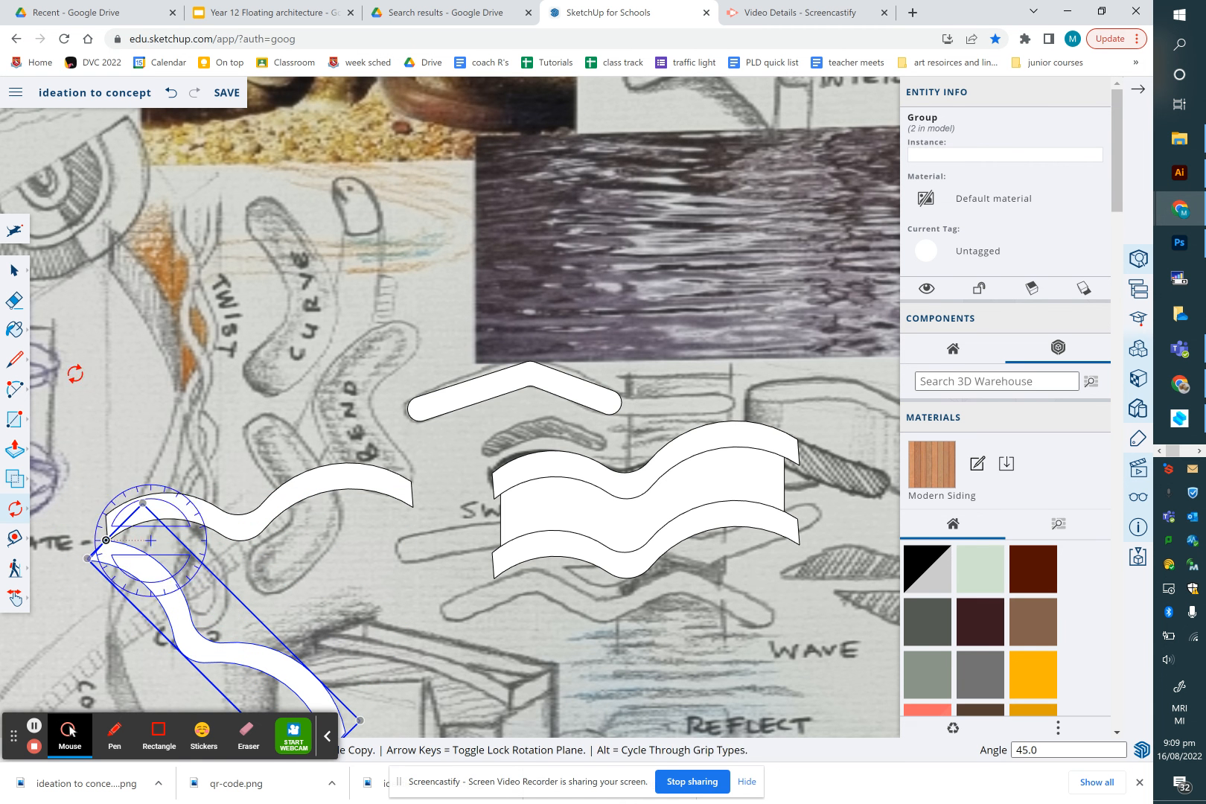
Select both crossed swoosh groups and explode them
click(15, 271)
click(195, 469)
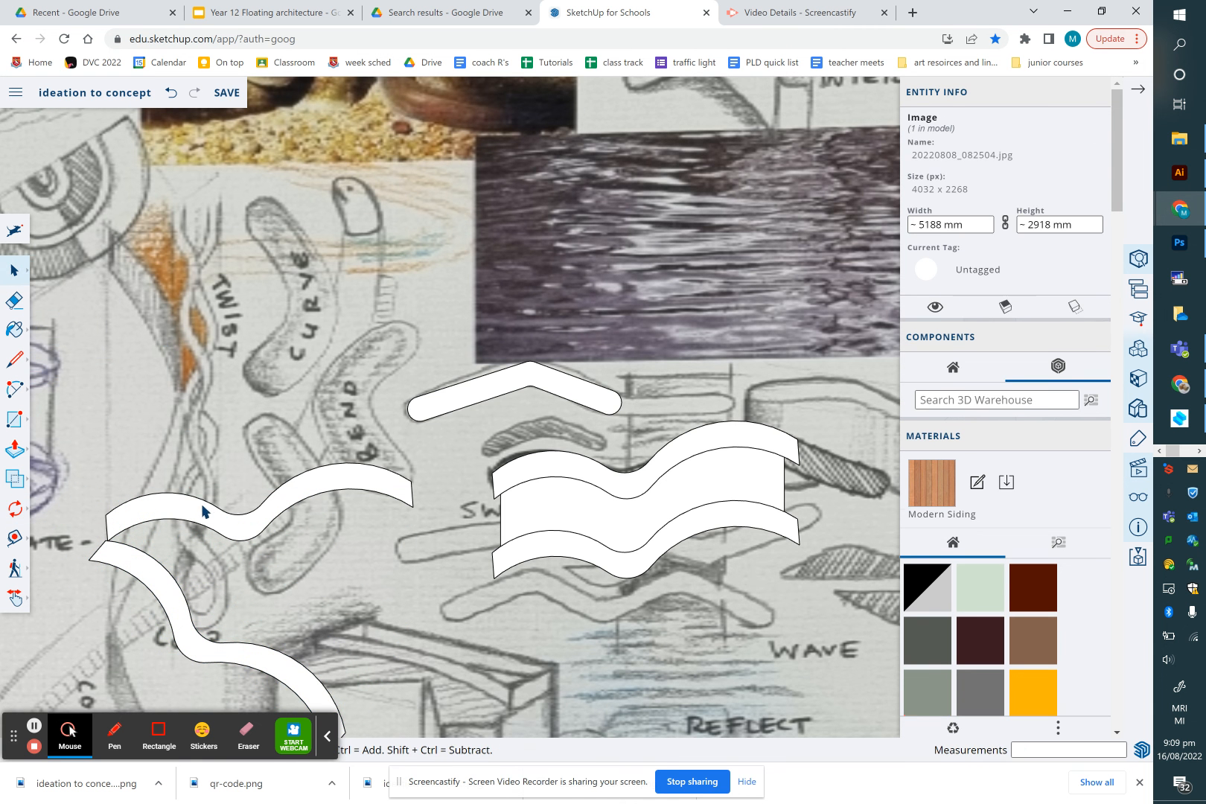
click(206, 514)
ctrl+click(168, 582)
right_click(168, 582)
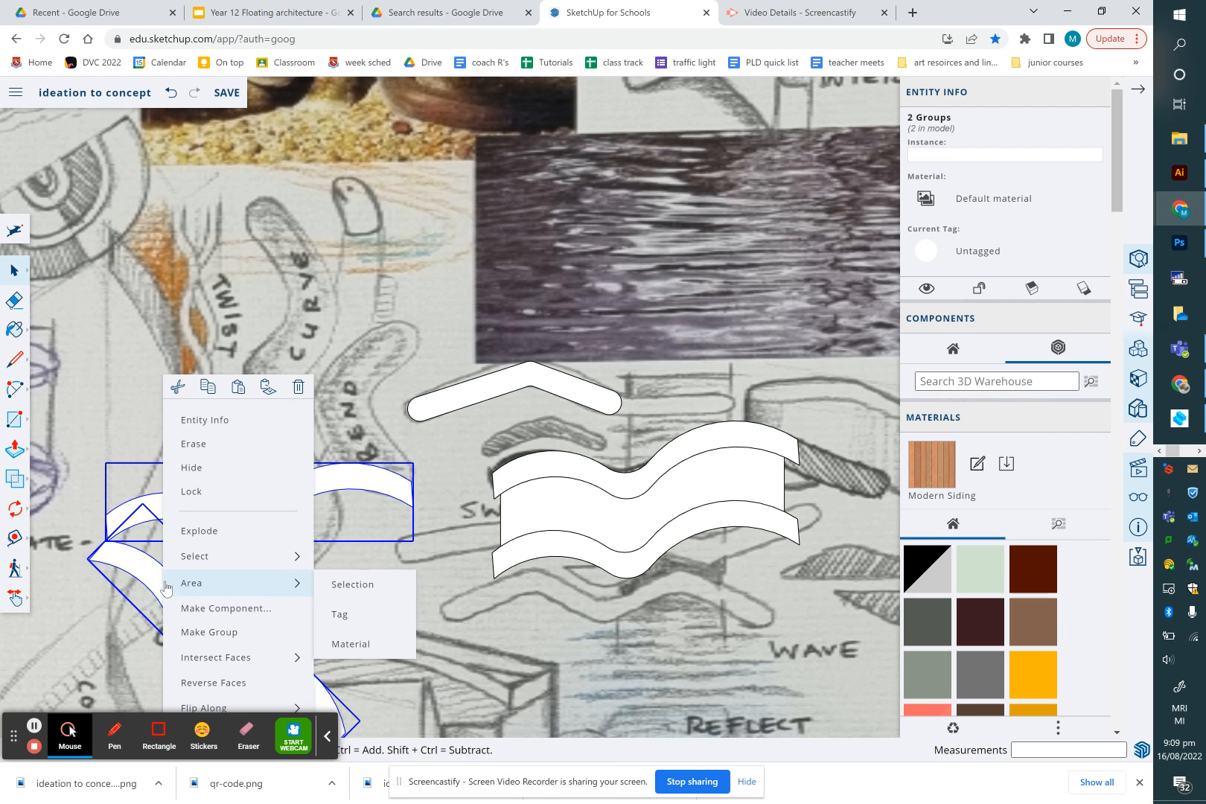
click(187, 530)
Group the three stacked swoosh faces in the middle of the board
click(231, 474)
scroll(231, 474, down, 3)
click(16, 393)
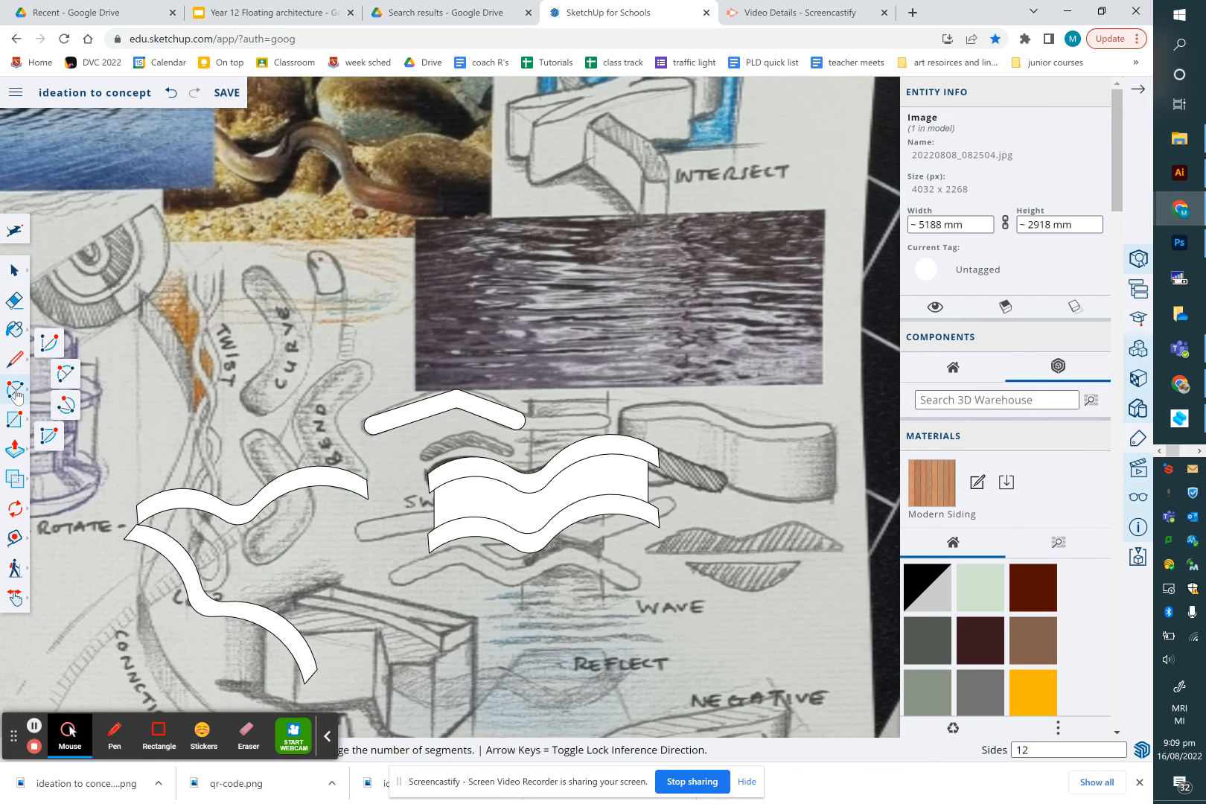
click(15, 274)
drag(410, 431, 711, 599)
right_click(617, 504)
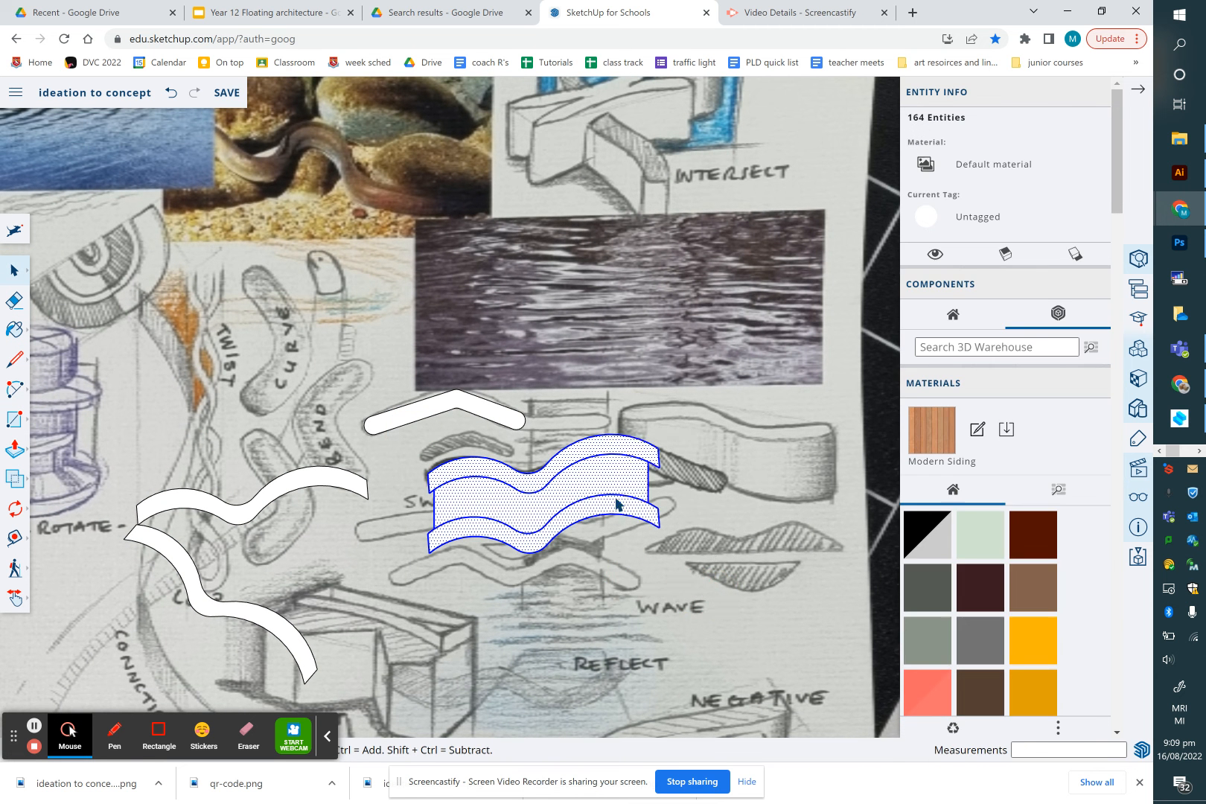
click(662, 489)
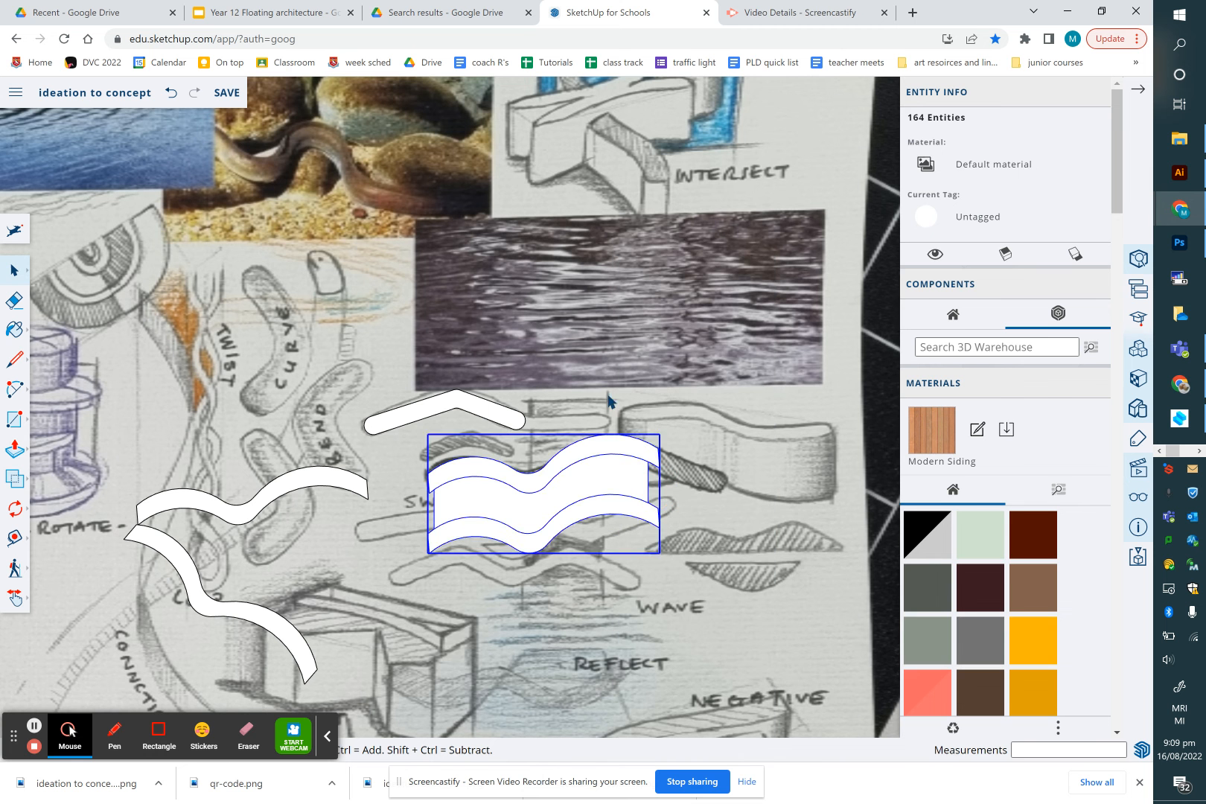
Draw an arc with a bulge of about 164 mm joining the right ends of the two crossed swooshes
click(393, 495)
click(15, 389)
click(367, 498)
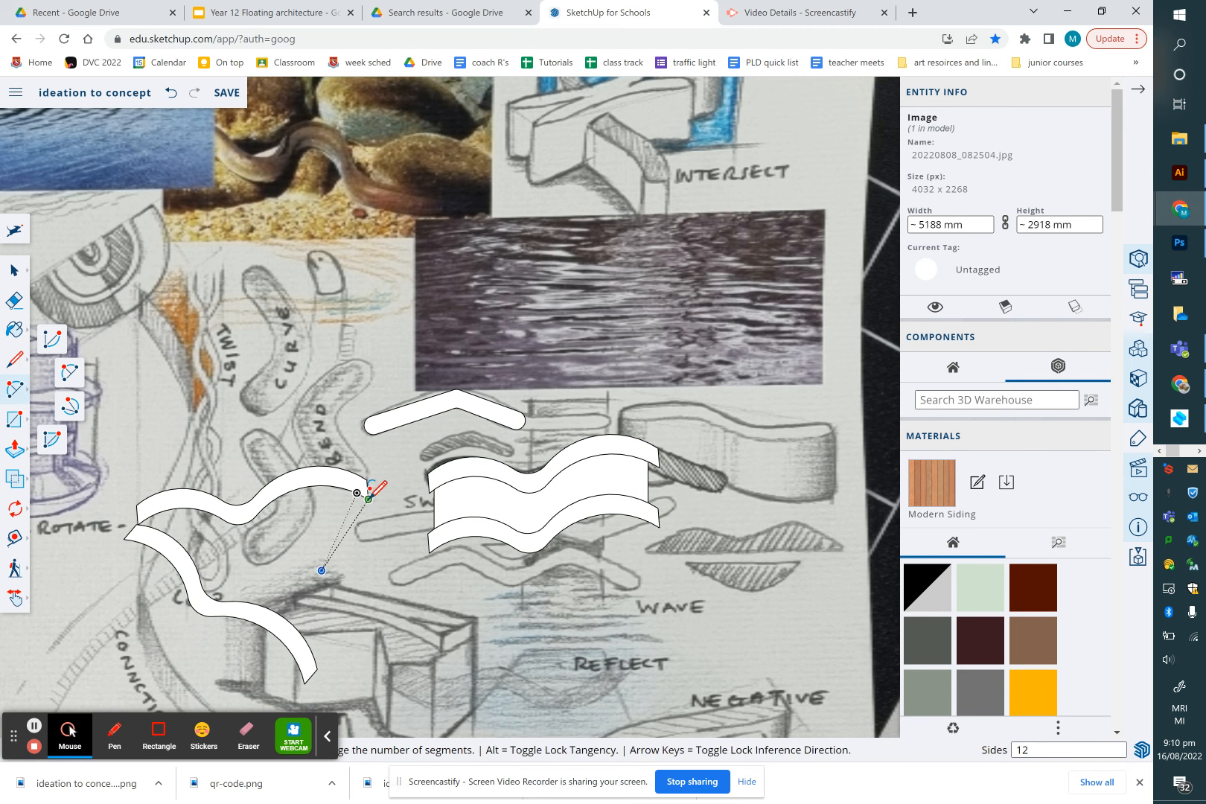
click(318, 667)
click(406, 625)
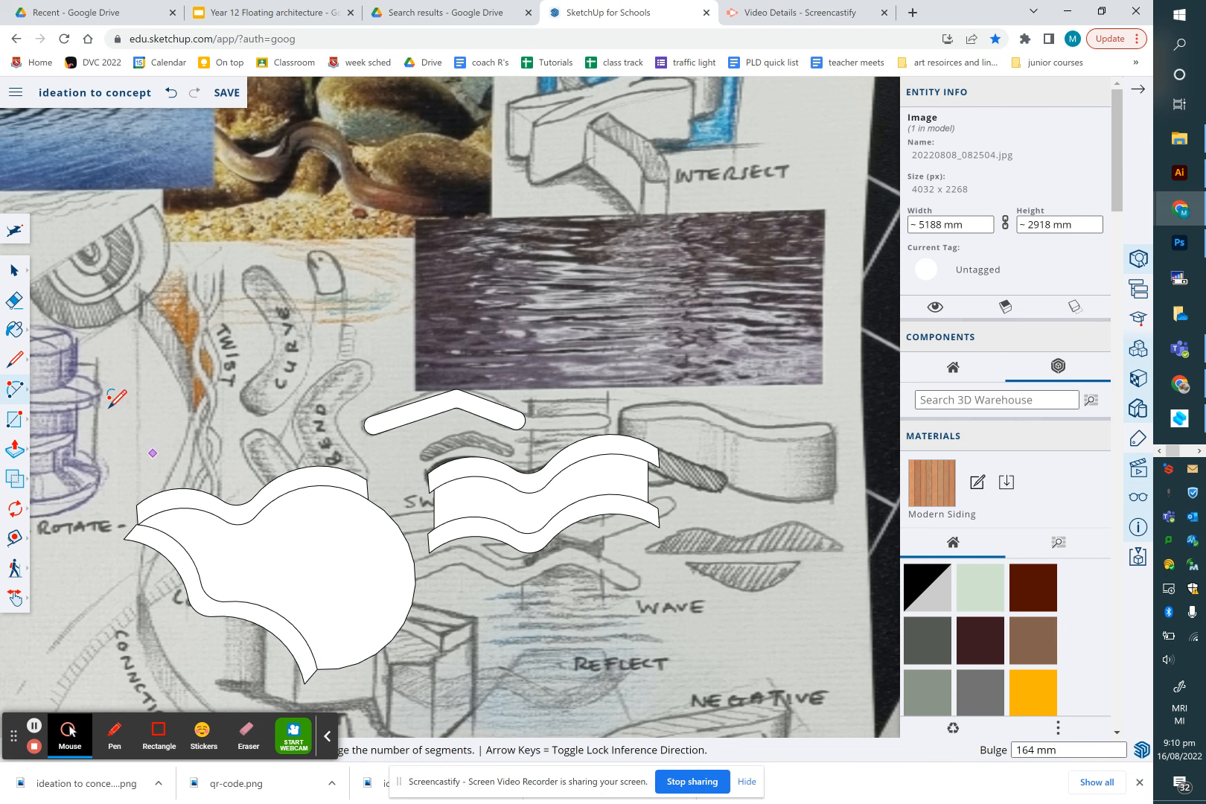
Paste another copy of the swoosh face near the top of the board
click(12, 275)
drag(91, 445, 459, 711)
right_click(350, 612)
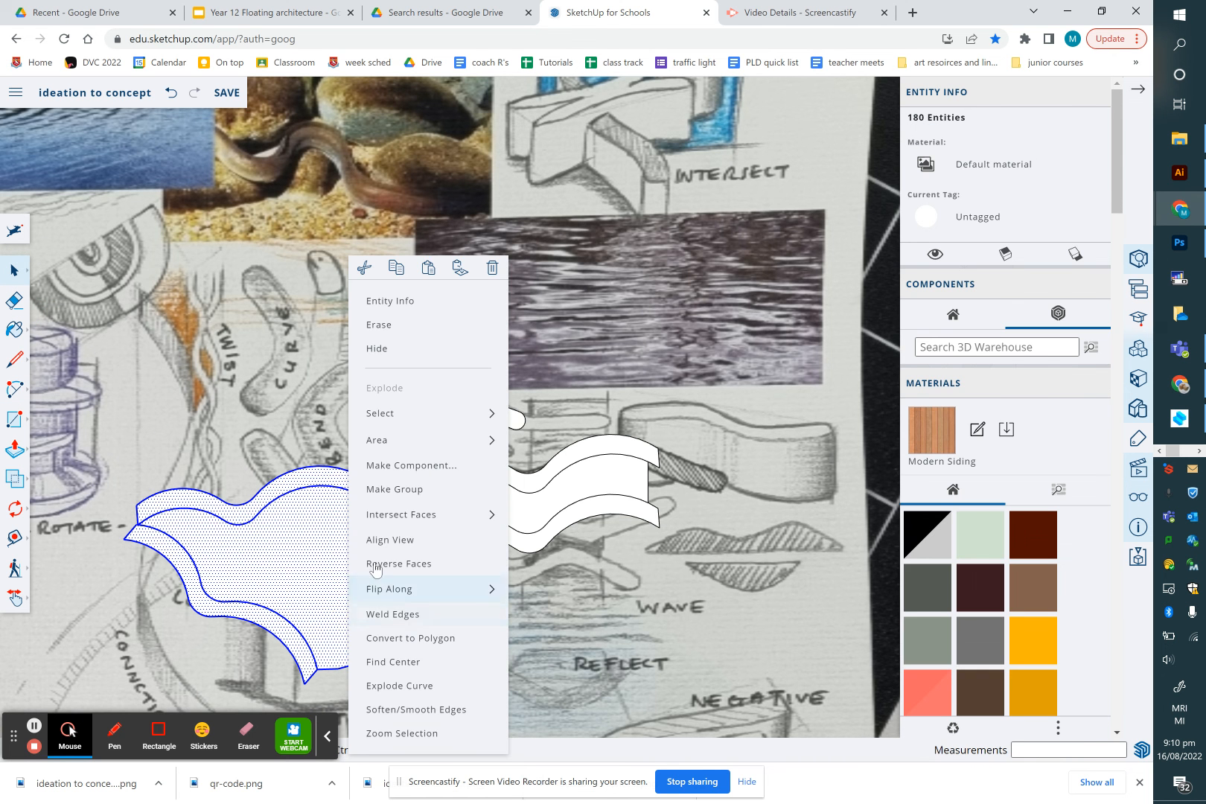
click(301, 431)
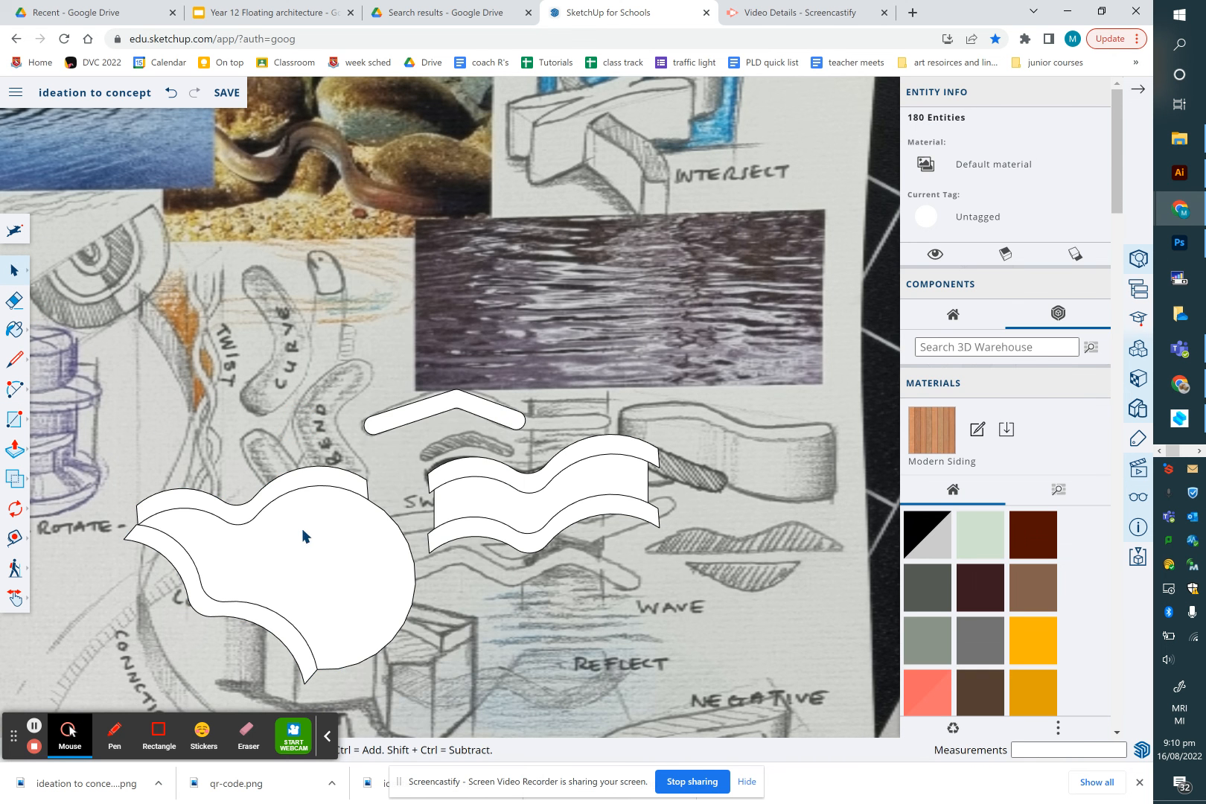
click(243, 515)
ctrl+click(193, 576)
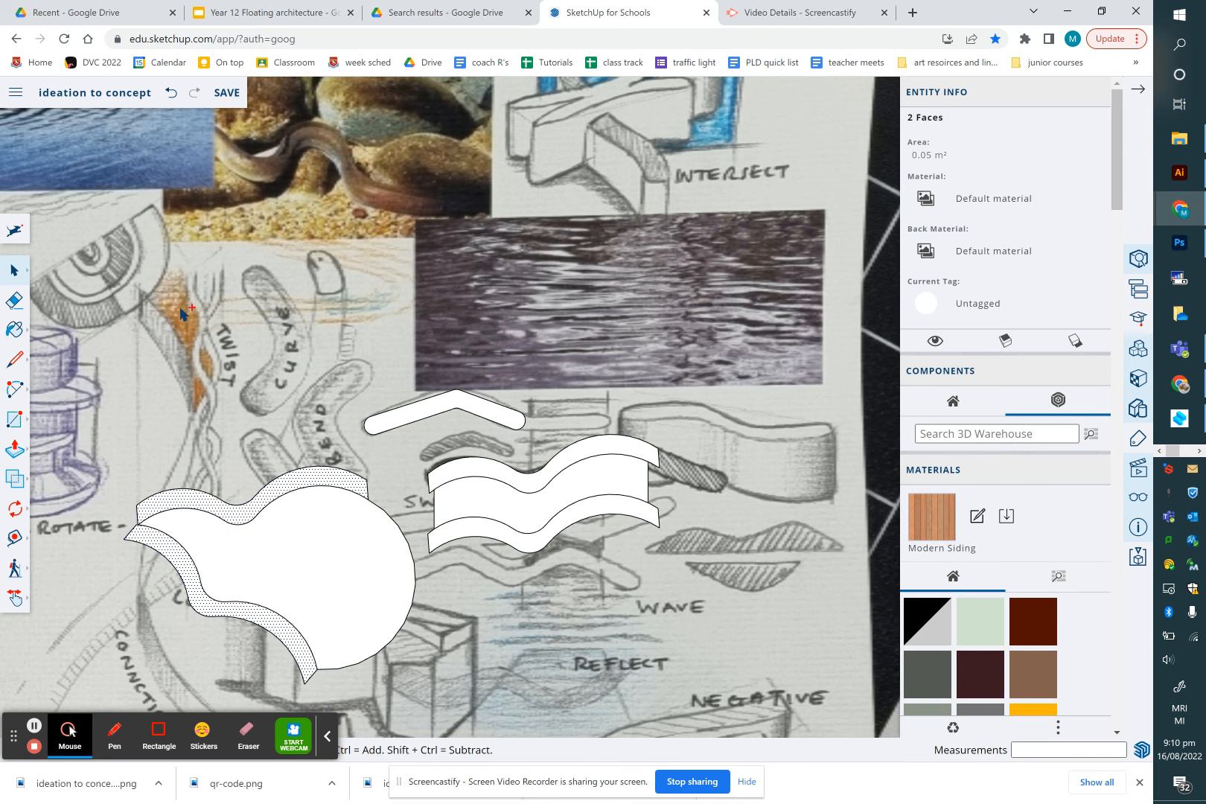
key(ctrl+v)
click(178, 332)
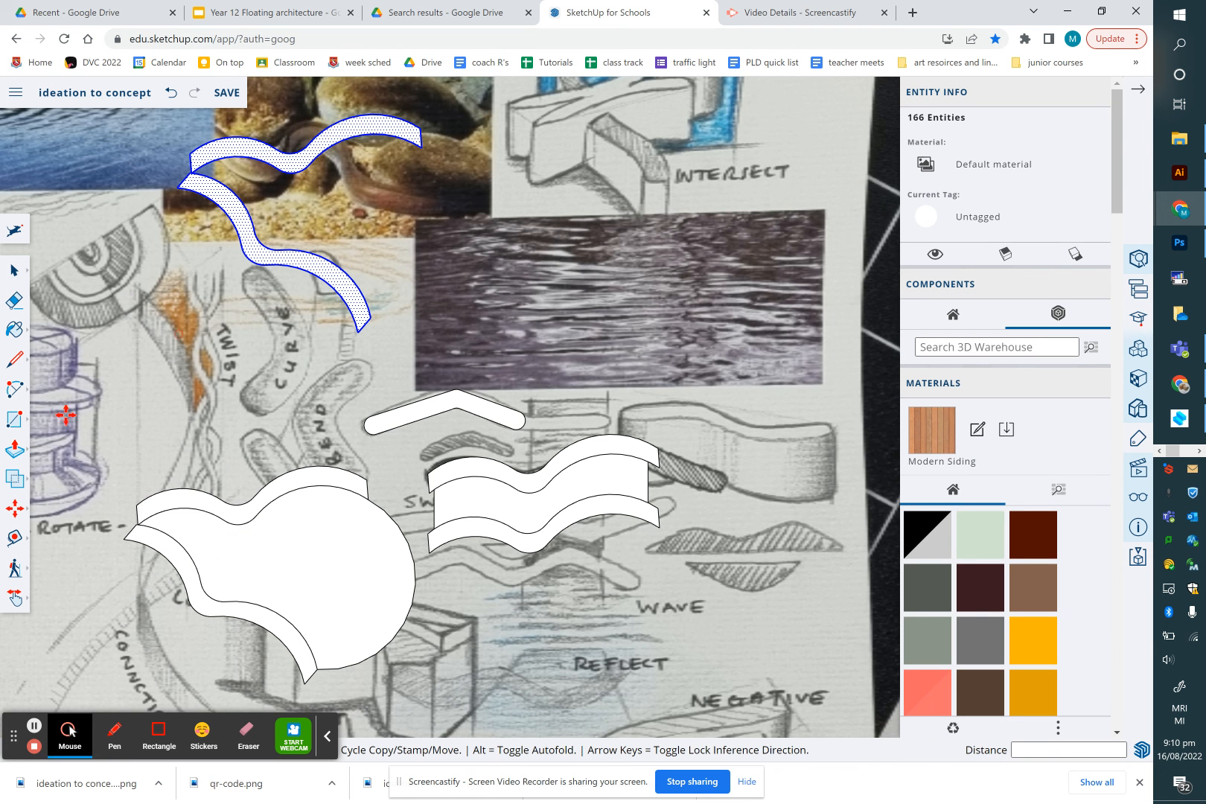
Group the crossed swooshes and arc into one shape
click(15, 276)
click(48, 258)
drag(80, 438, 461, 721)
right_click(332, 594)
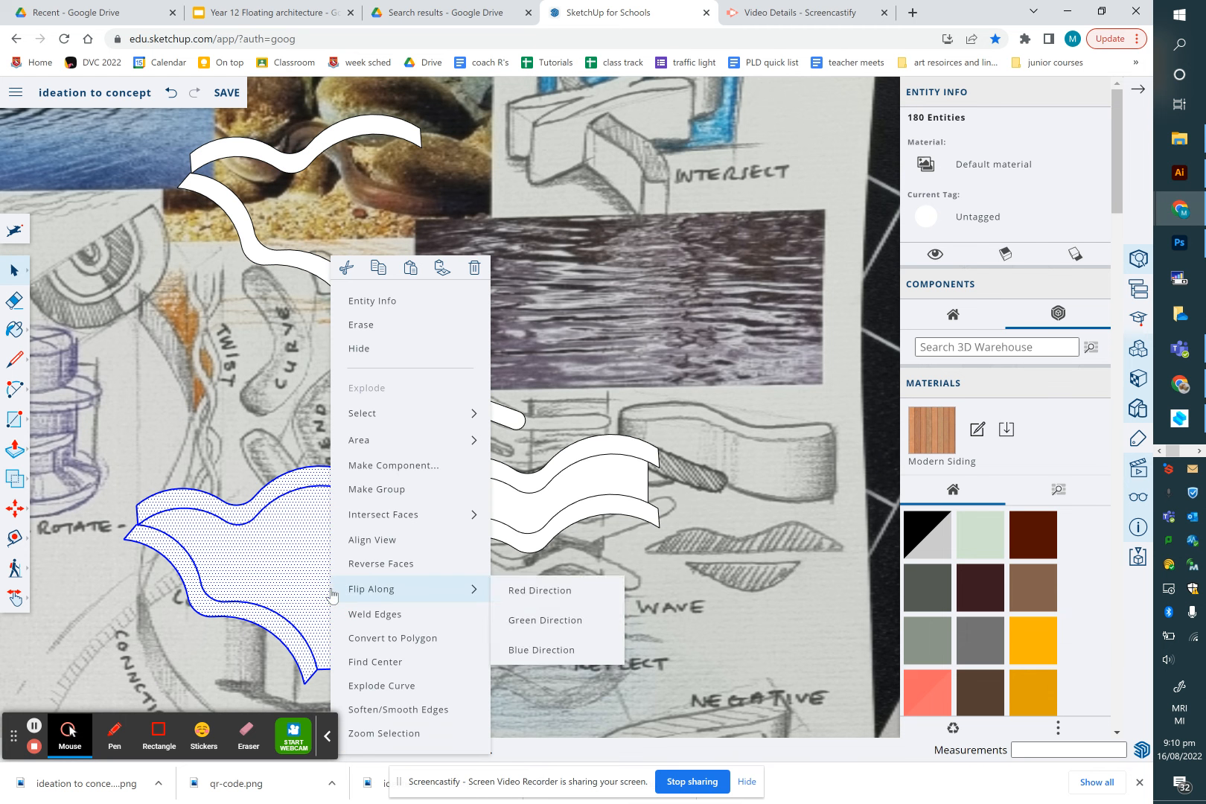
click(388, 488)
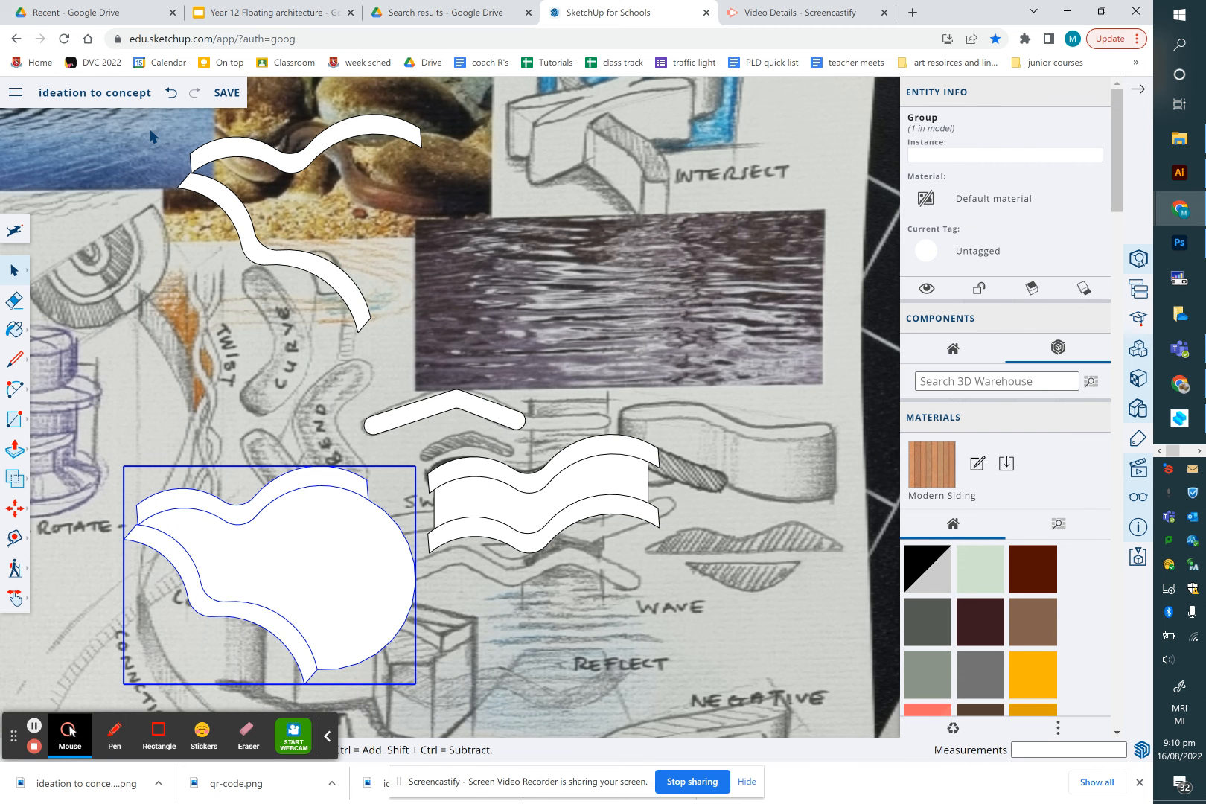
Try copying the top swoosh slightly to the left, then undo the copy
mouse_move(380, 294)
mouse_down()
mouse_move(250, 345)
mouse_move(140, 345)
mouse_move(149, 339)
mouse_up()
key(m)
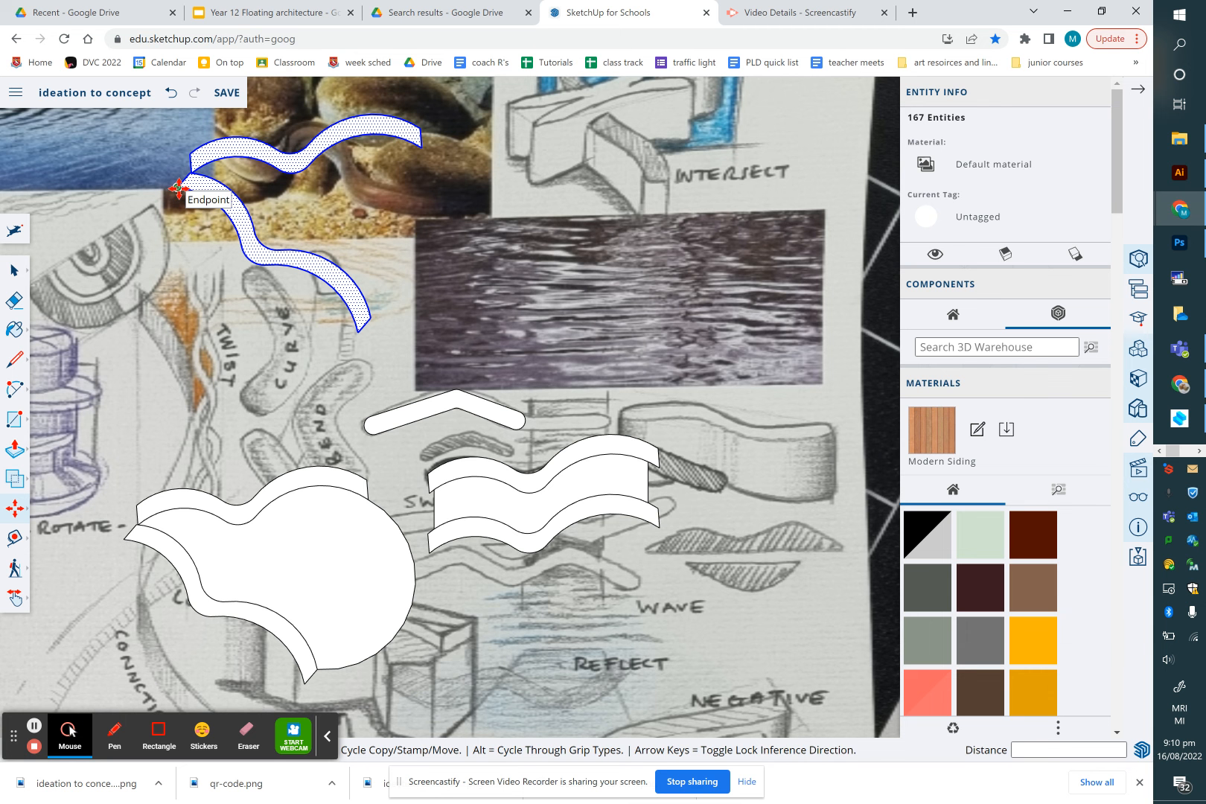
key(ctrl)
click(179, 189)
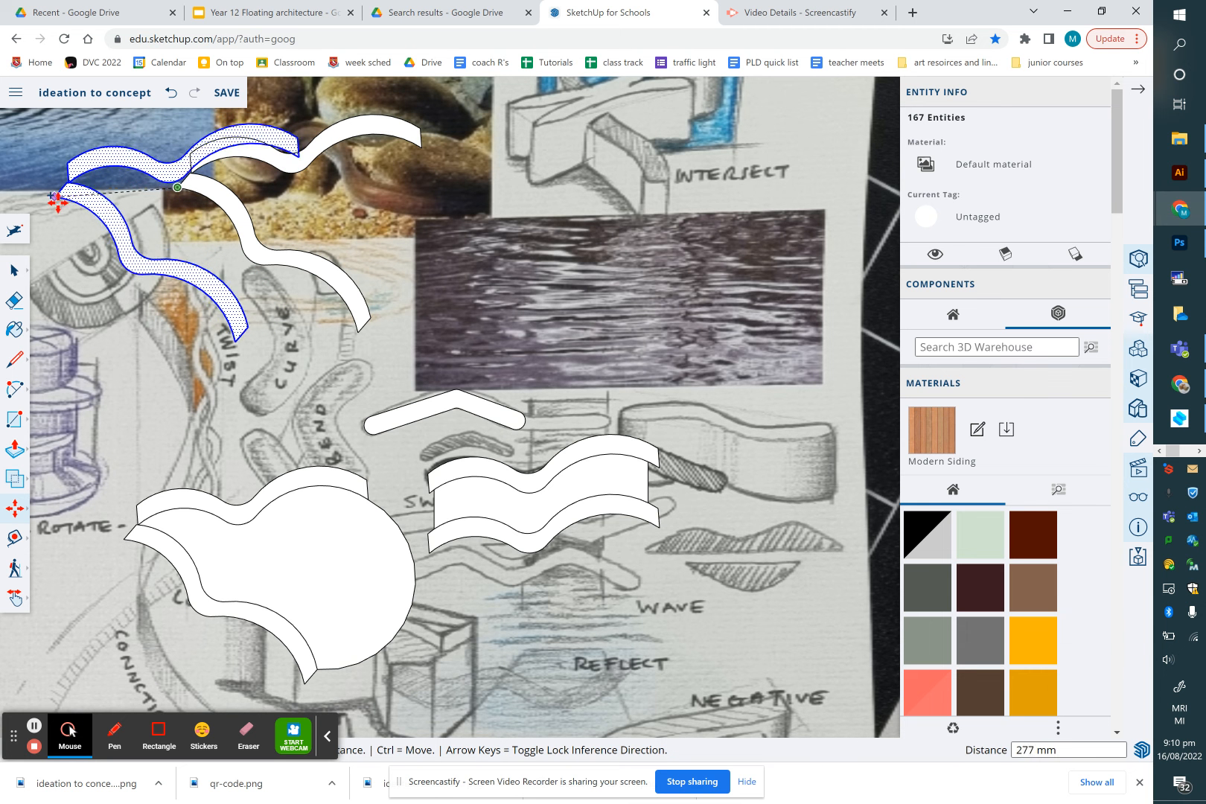
scroll(63, 209, up, 3)
scroll(63, 209, down, 3)
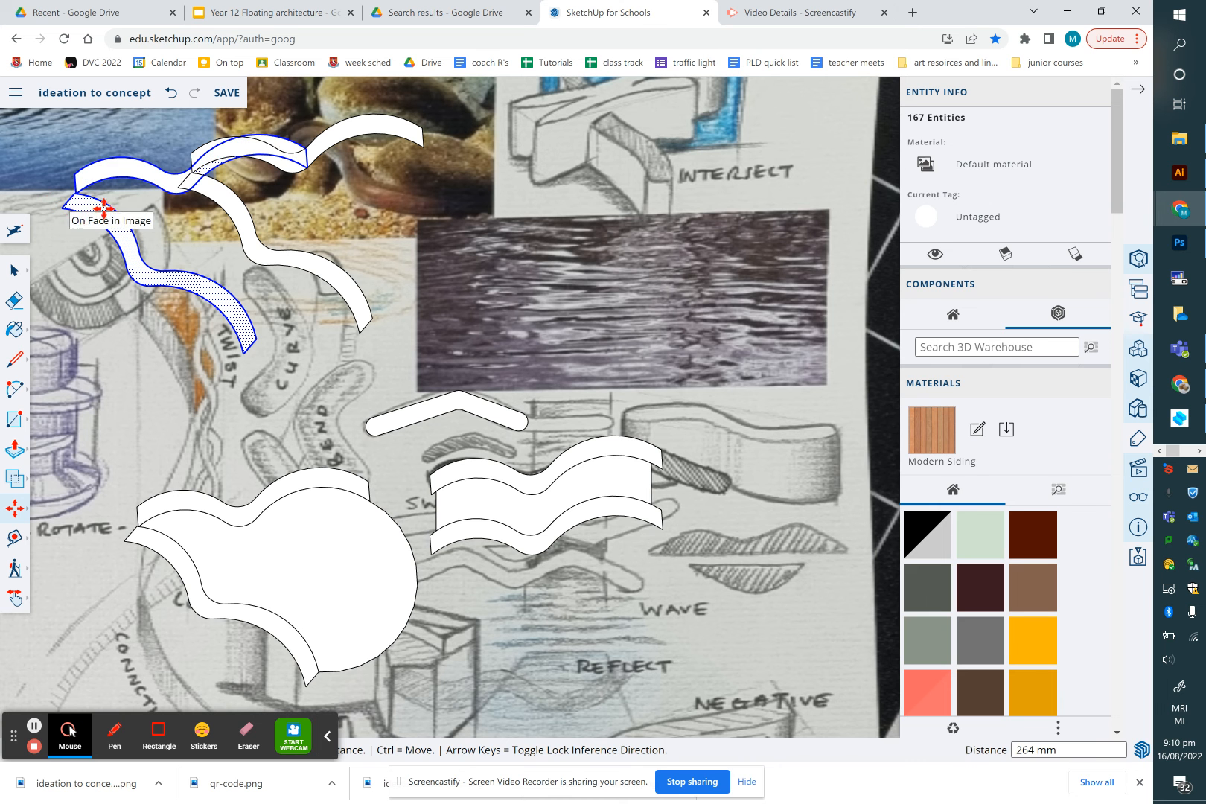
click(62, 208)
click(211, 172)
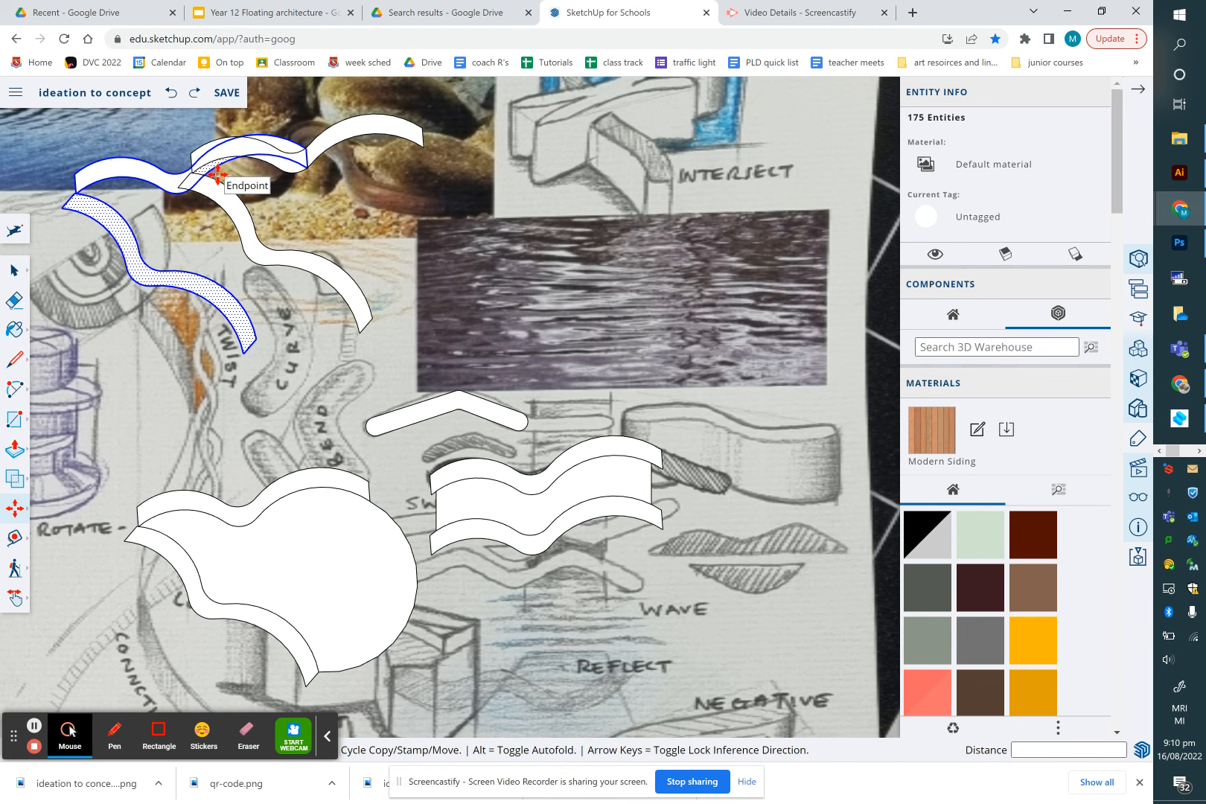
key(ctrl+z)
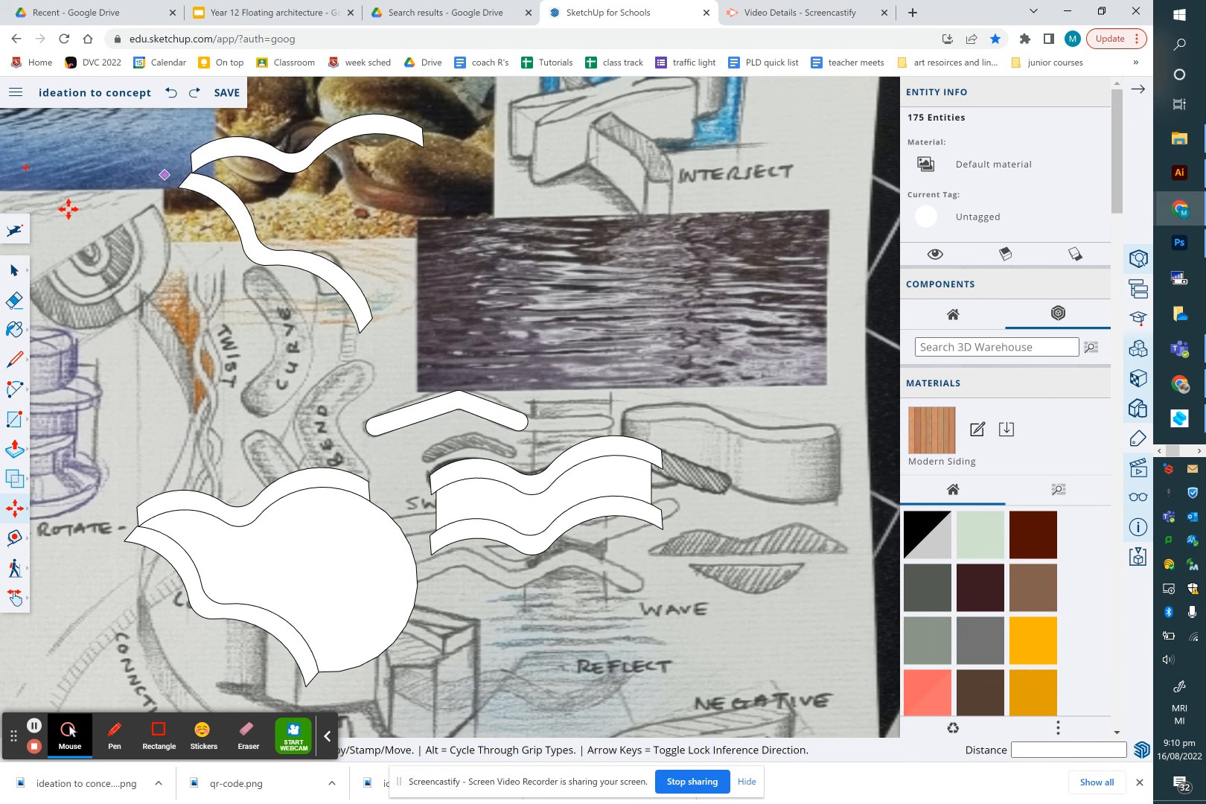
Copy the top swoosh about 320 mm toward the upper left
click(17, 271)
mouse_move(467, 85)
mouse_down()
mouse_move(311, 303)
mouse_move(226, 342)
mouse_move(128, 351)
mouse_up()
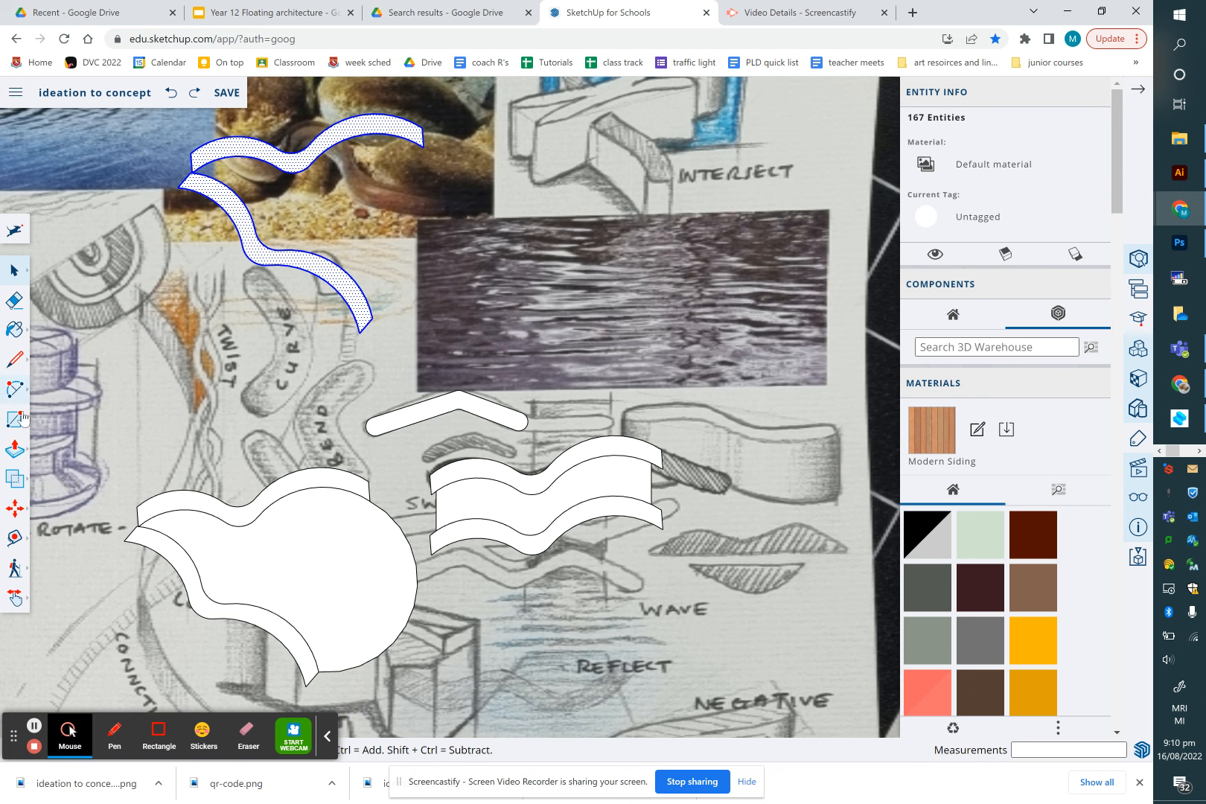
key(m)
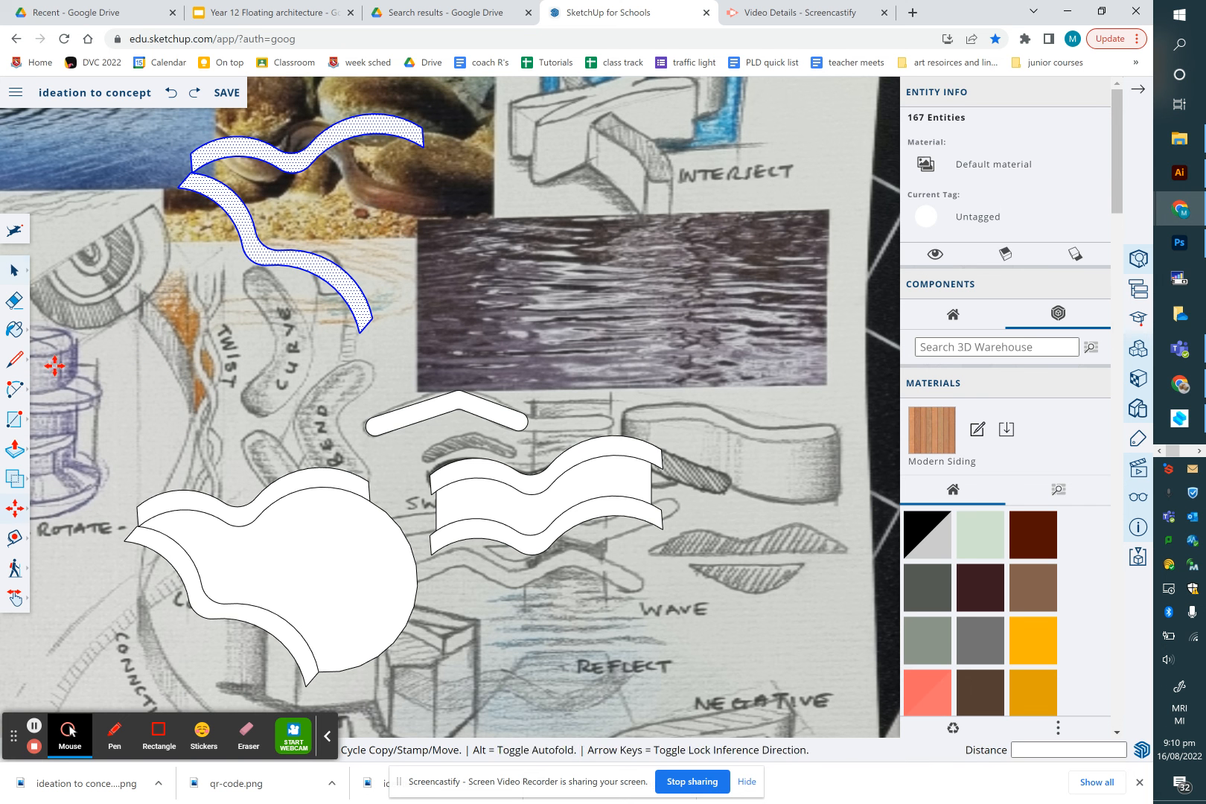
click(178, 188)
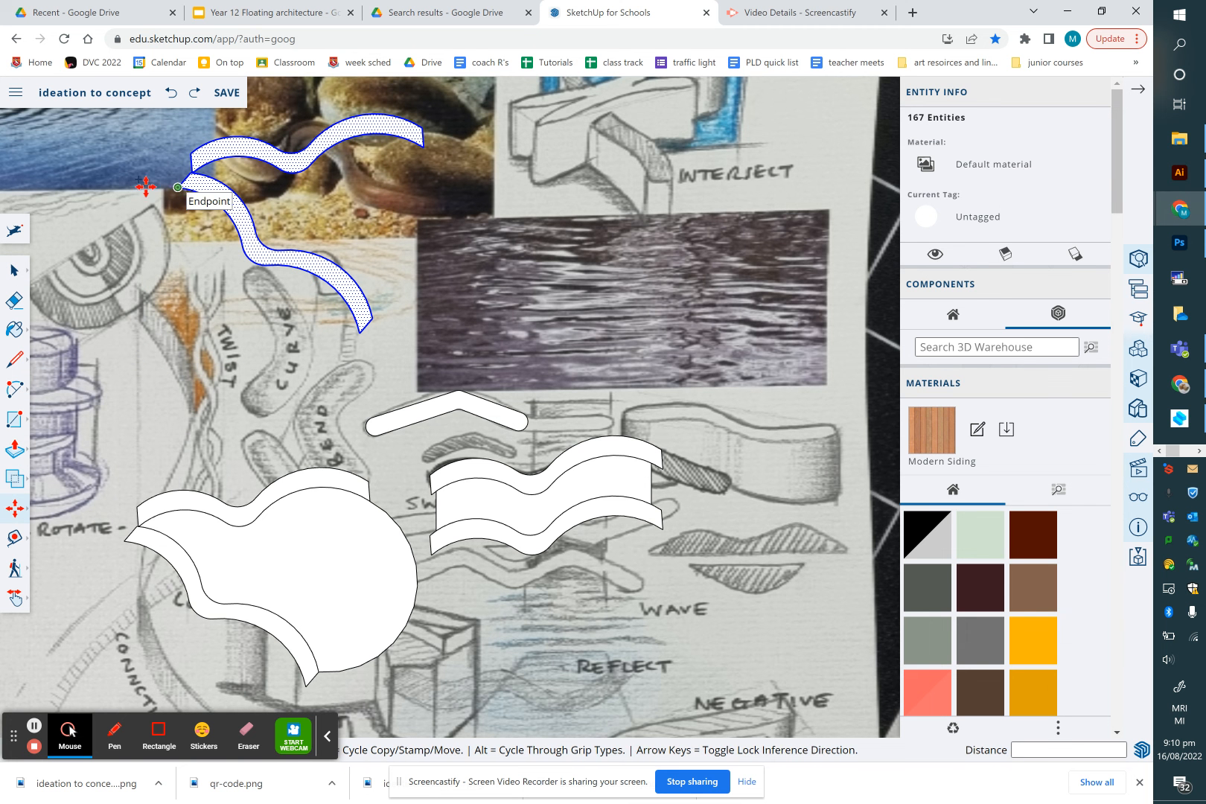
key(ctrl)
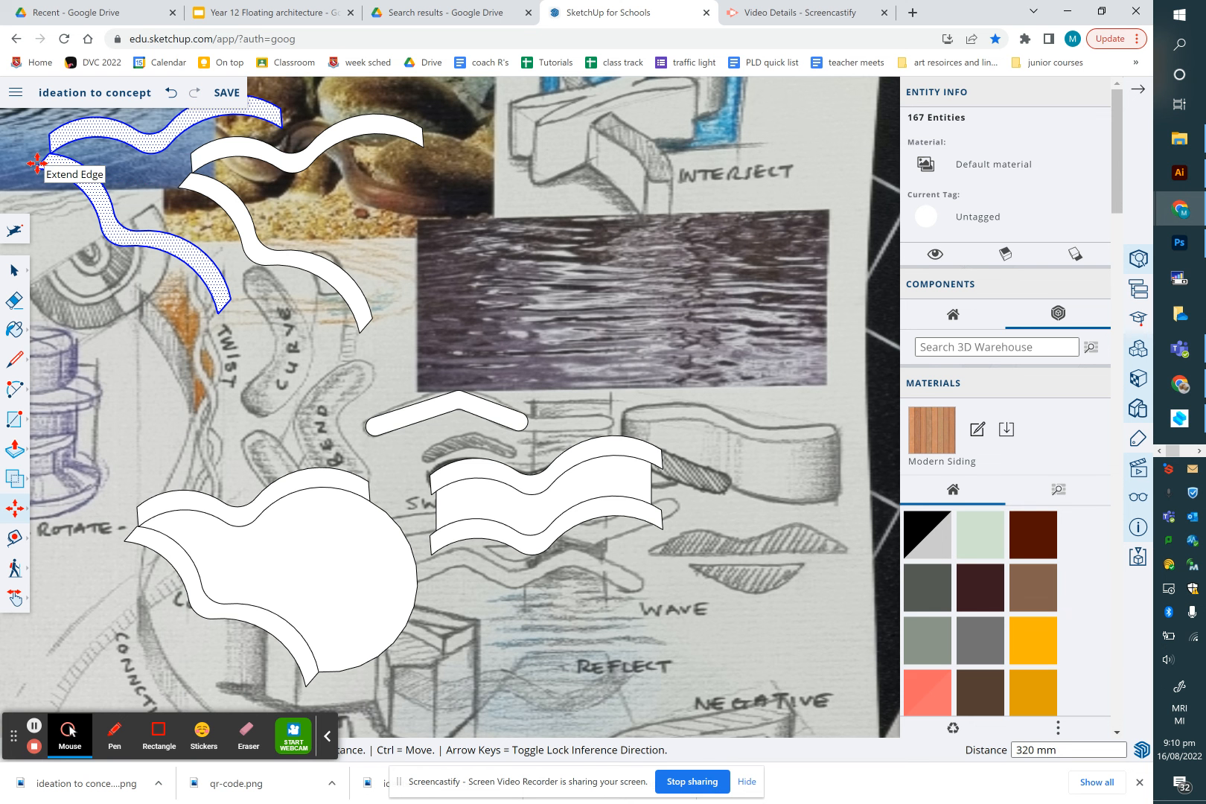
click(38, 168)
Rotate the swoosh copy 180 degrees about its left end
key(q)
click(48, 152)
click(114, 152)
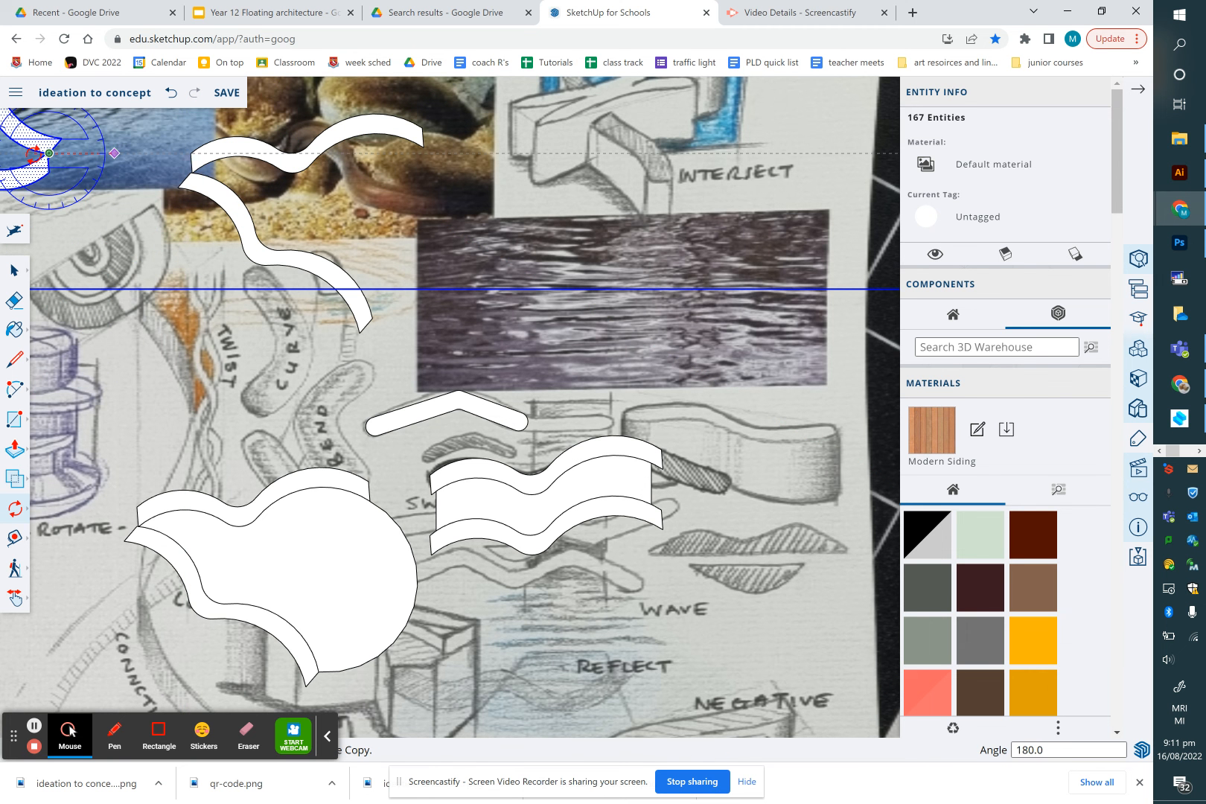
click(33, 154)
Move the rotated swoosh copy so it crosses the lower swoosh
key(m)
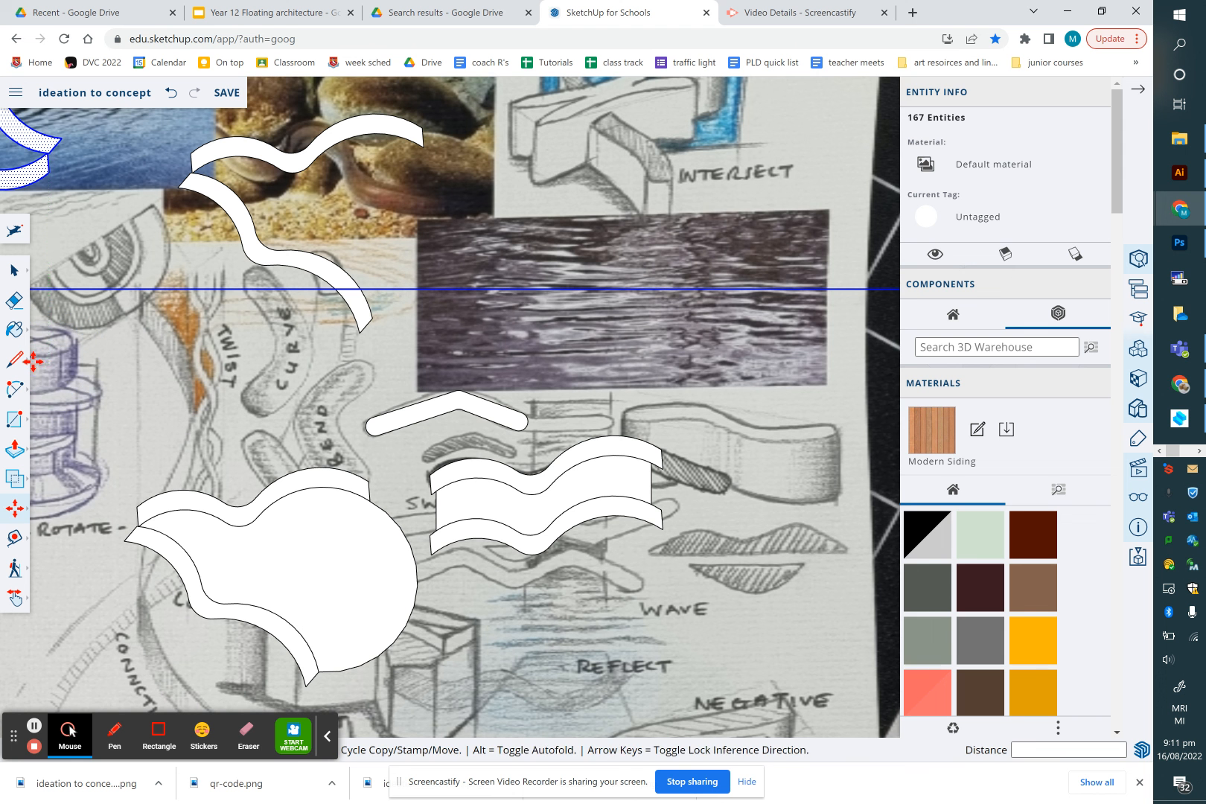
click(61, 139)
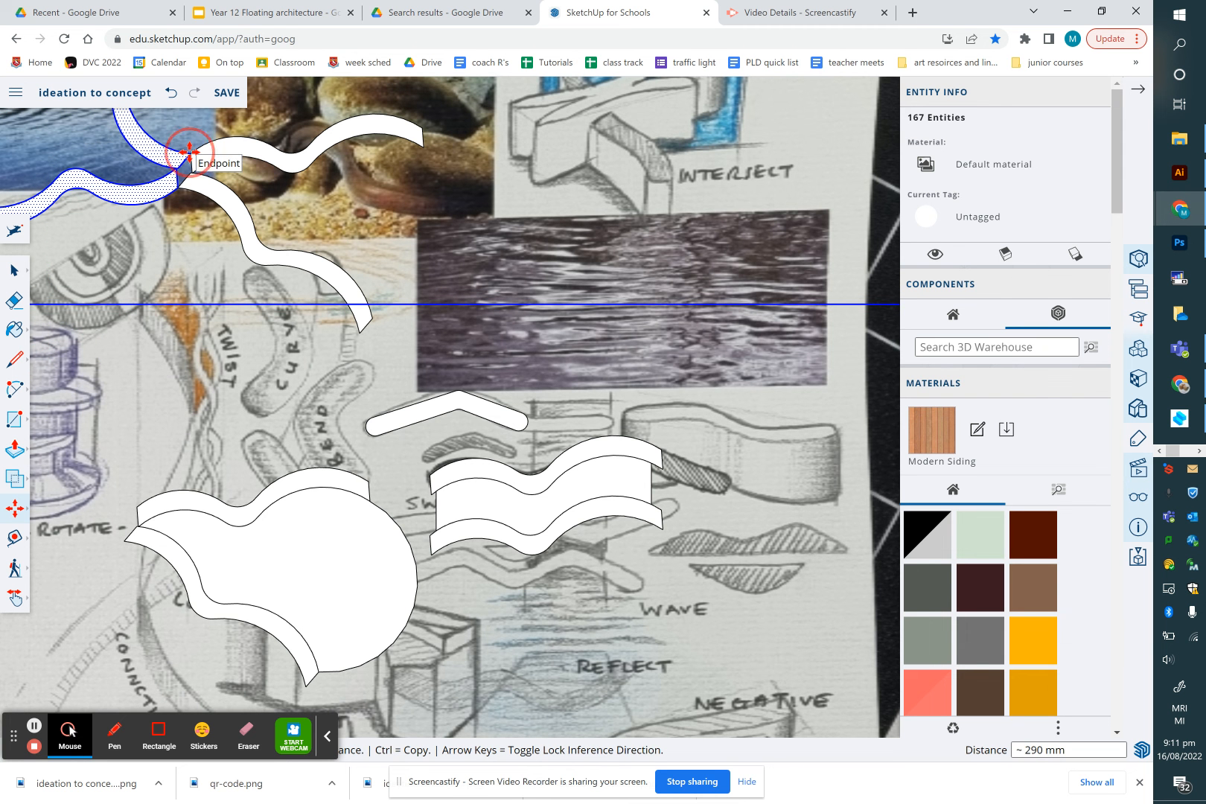
scroll(189, 152, down, 3)
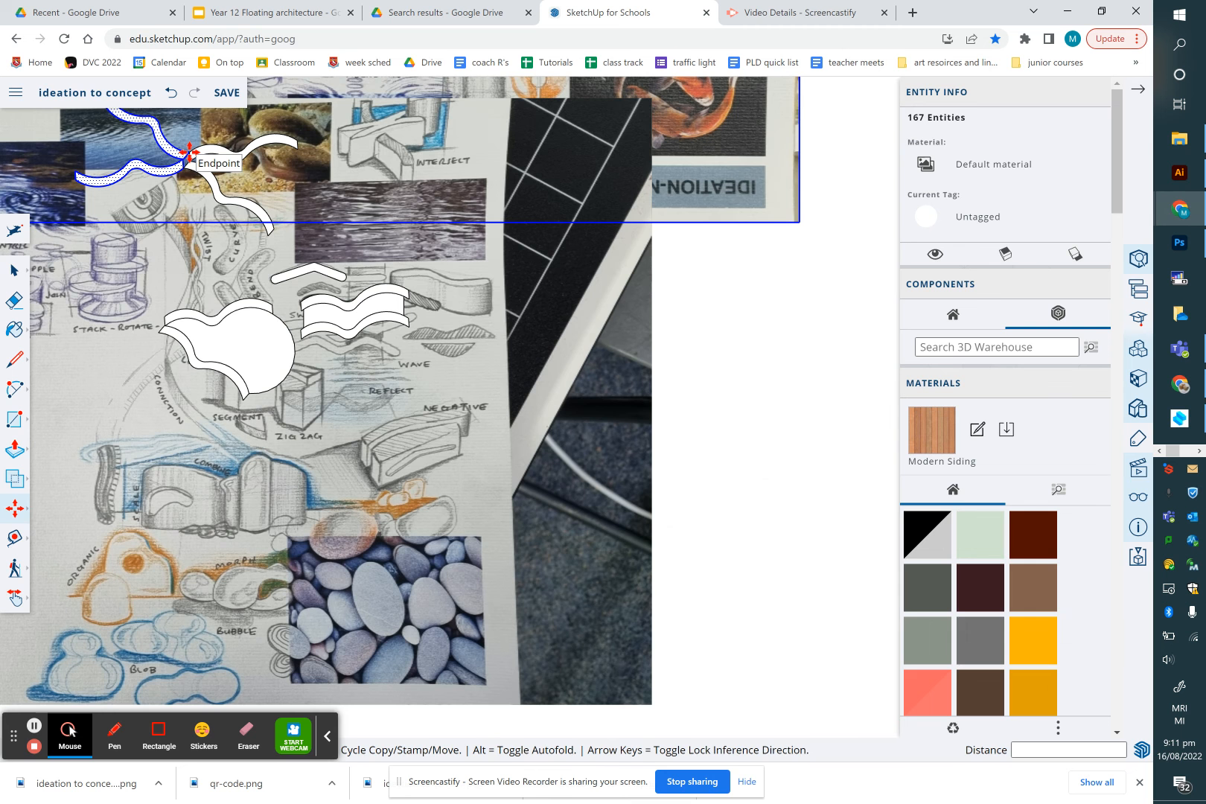
shift+middle_drag(189, 152, 282, 357)
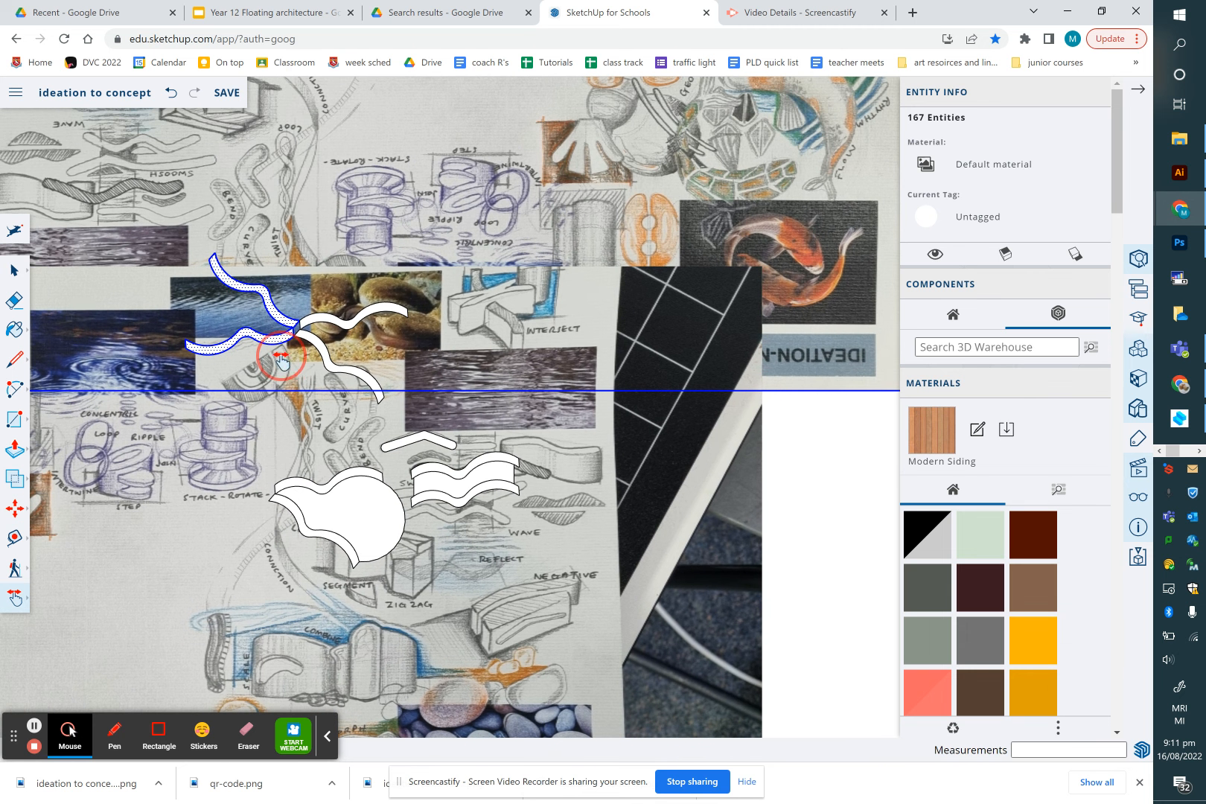
Delete the extra overlapping ideation board photo
click(14, 270)
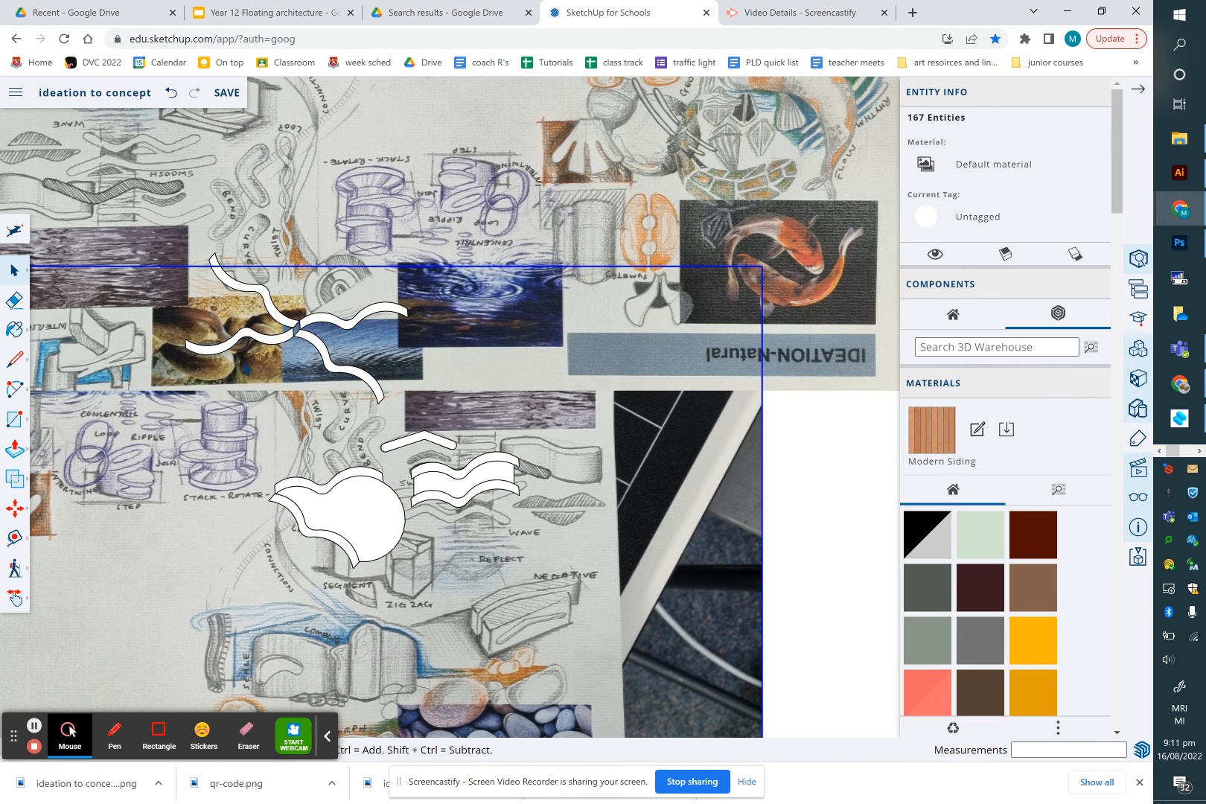
click(409, 251)
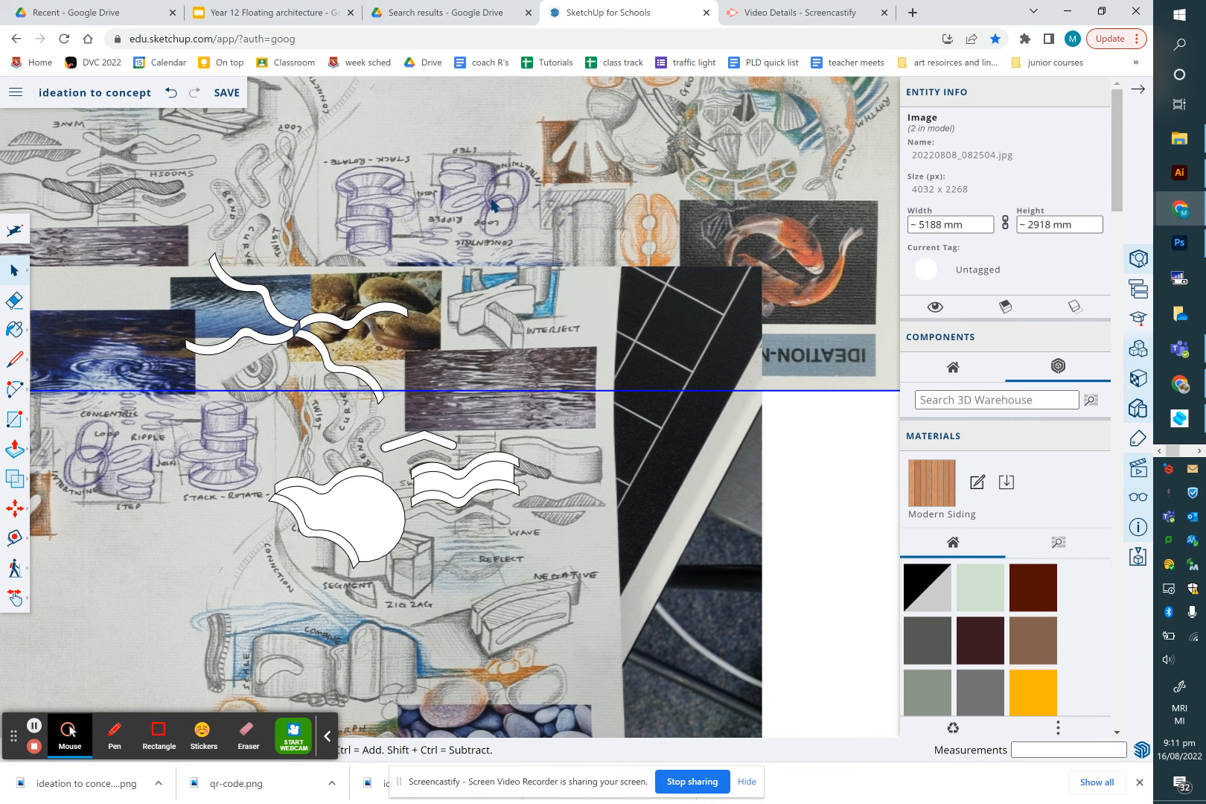
key(Delete)
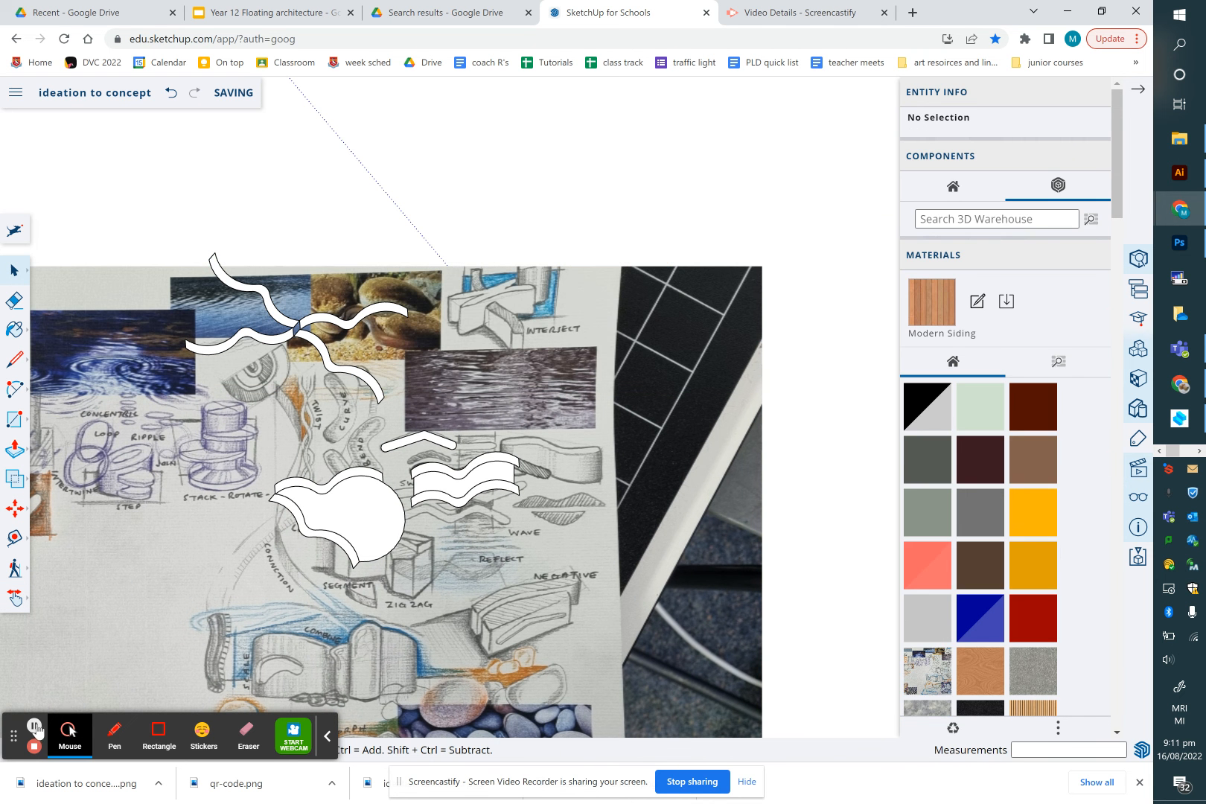
Group the two crossed swooshes into one shape
drag(146, 224, 426, 414)
right_click(328, 323)
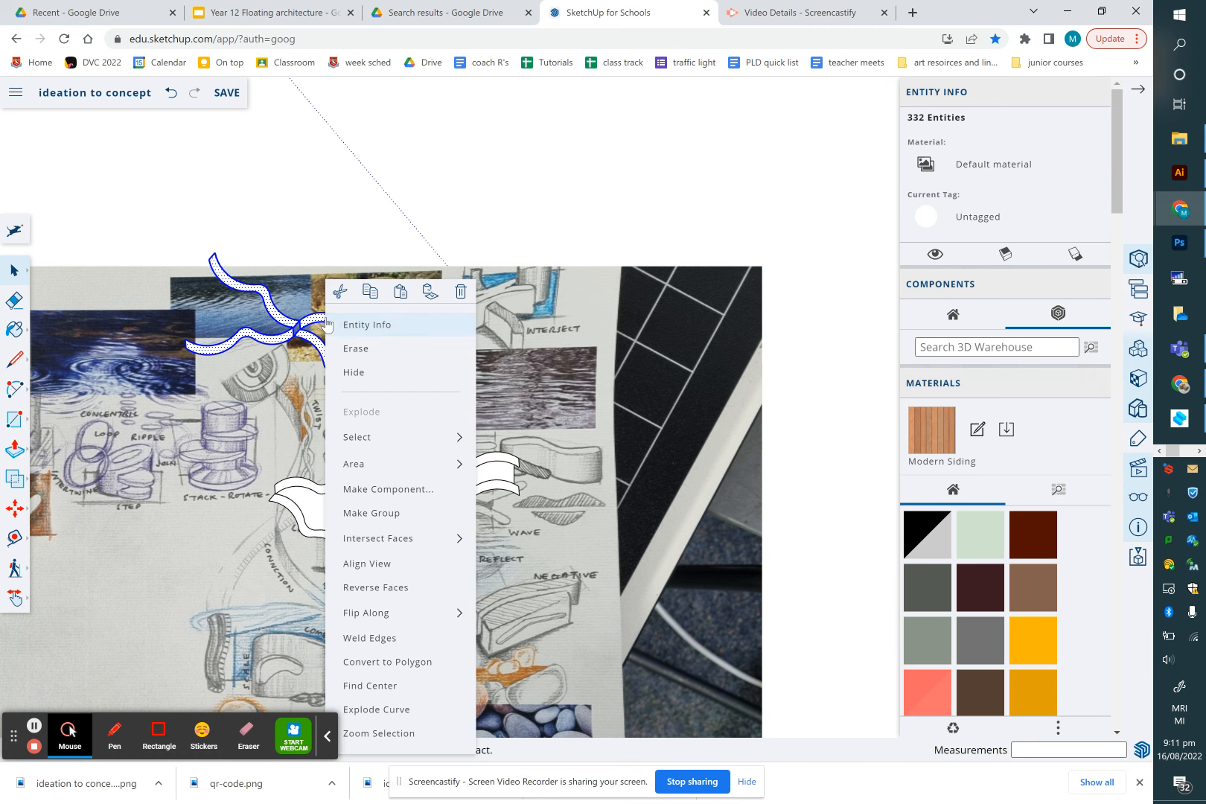
click(378, 514)
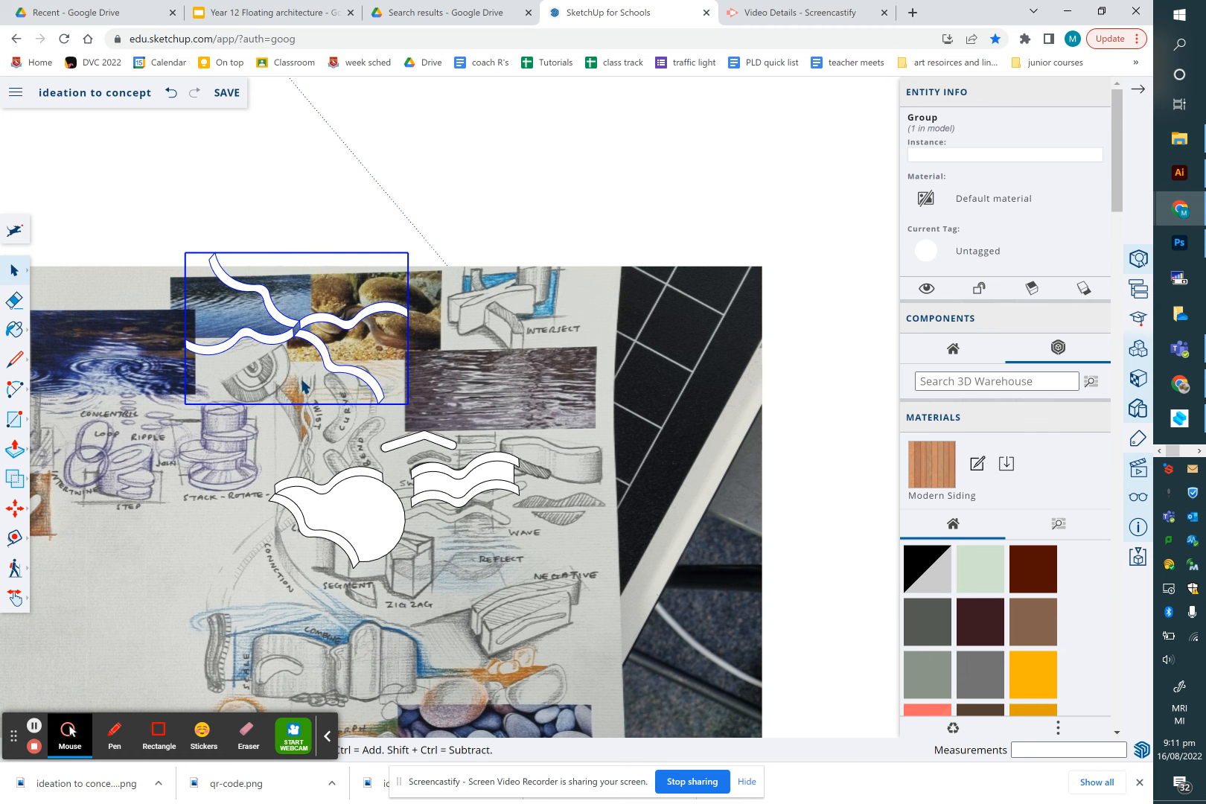
Trace a triangle with the Line tool over a shell shape on the ideation board
scroll(319, 350, down, 2)
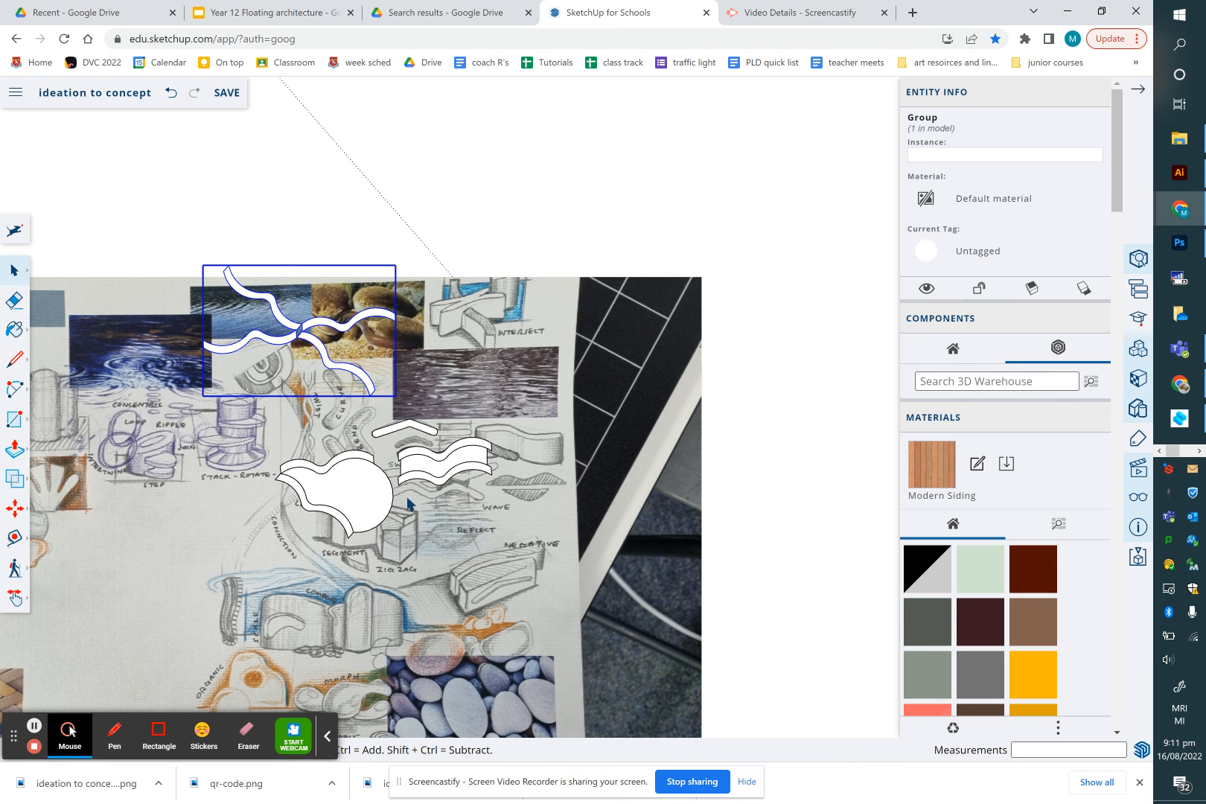
scroll(324, 484, up, 4)
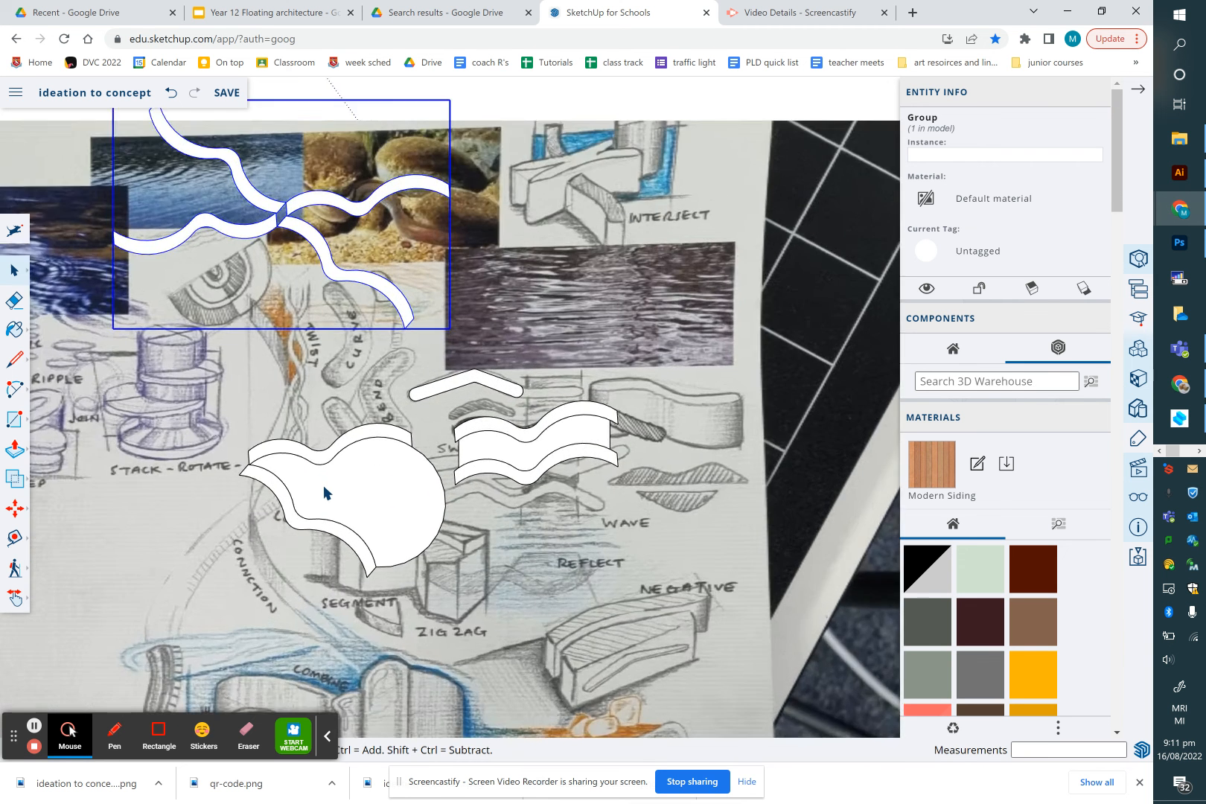
scroll(363, 489, down, 5)
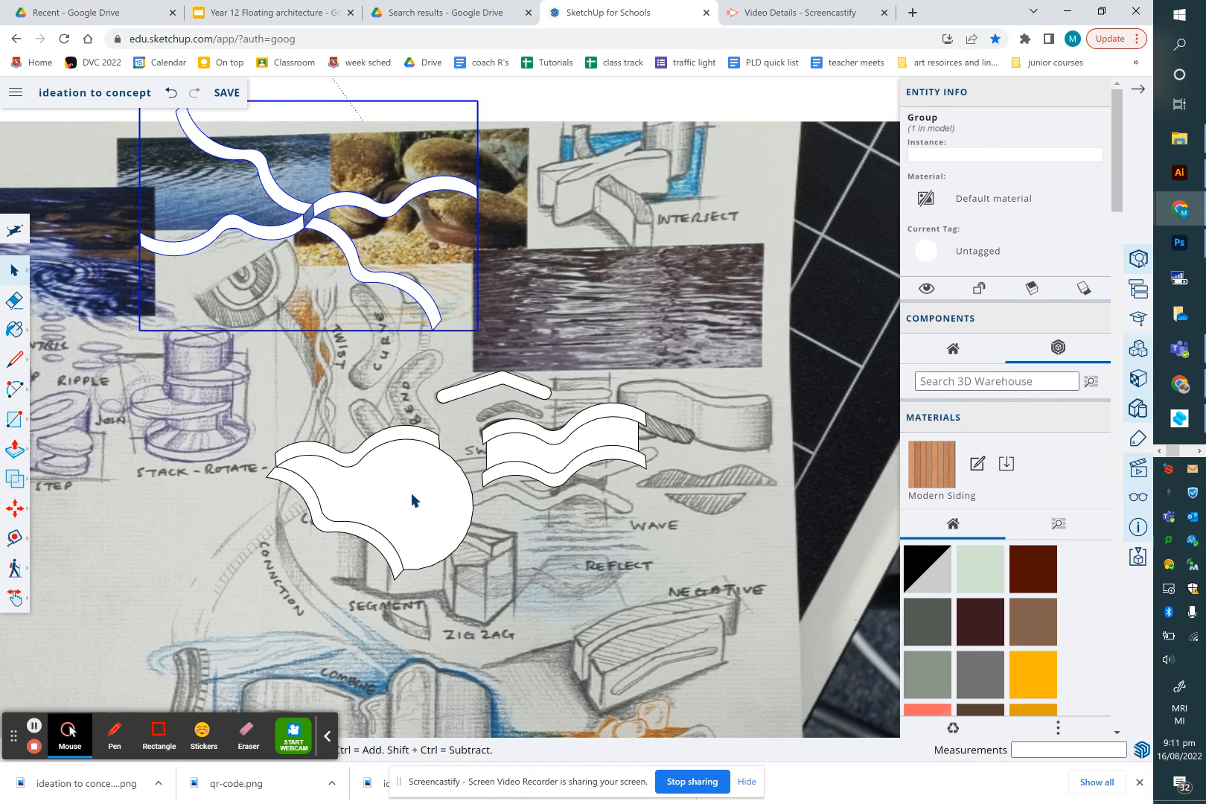
scroll(313, 409, down, 5)
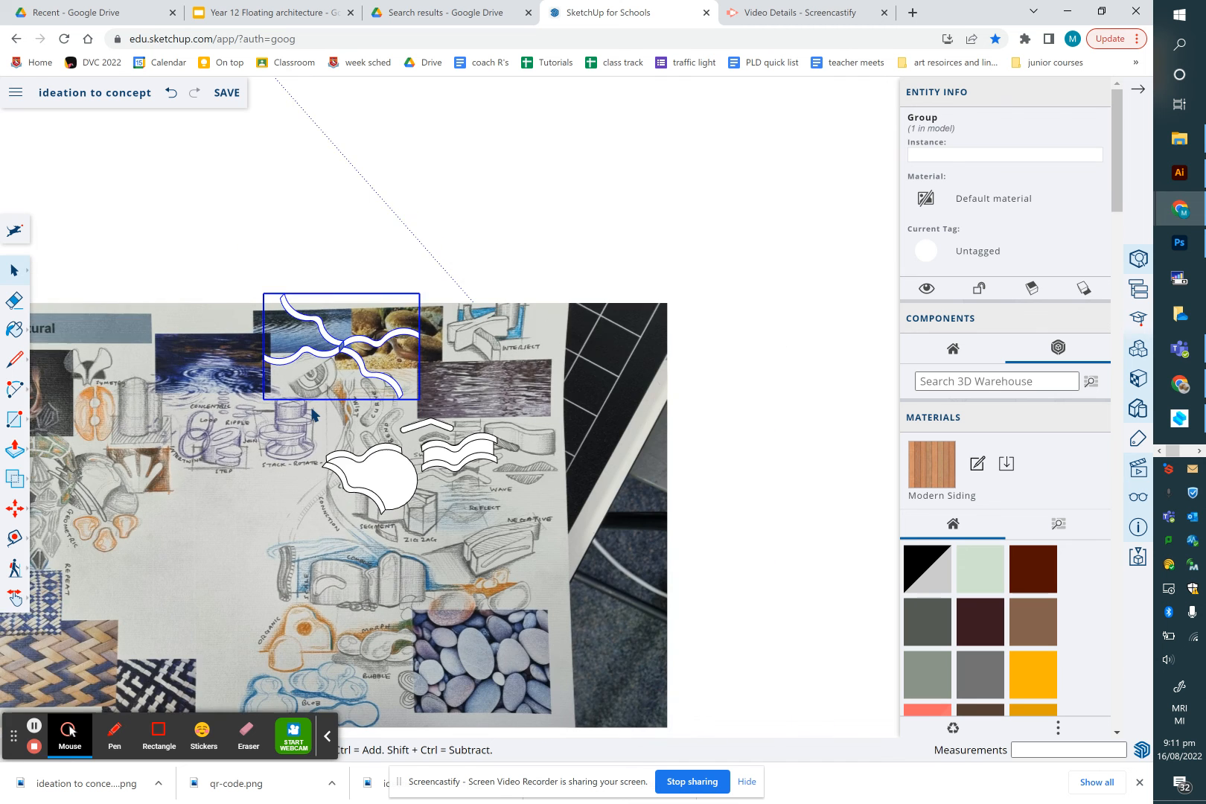
scroll(314, 414, down, 2)
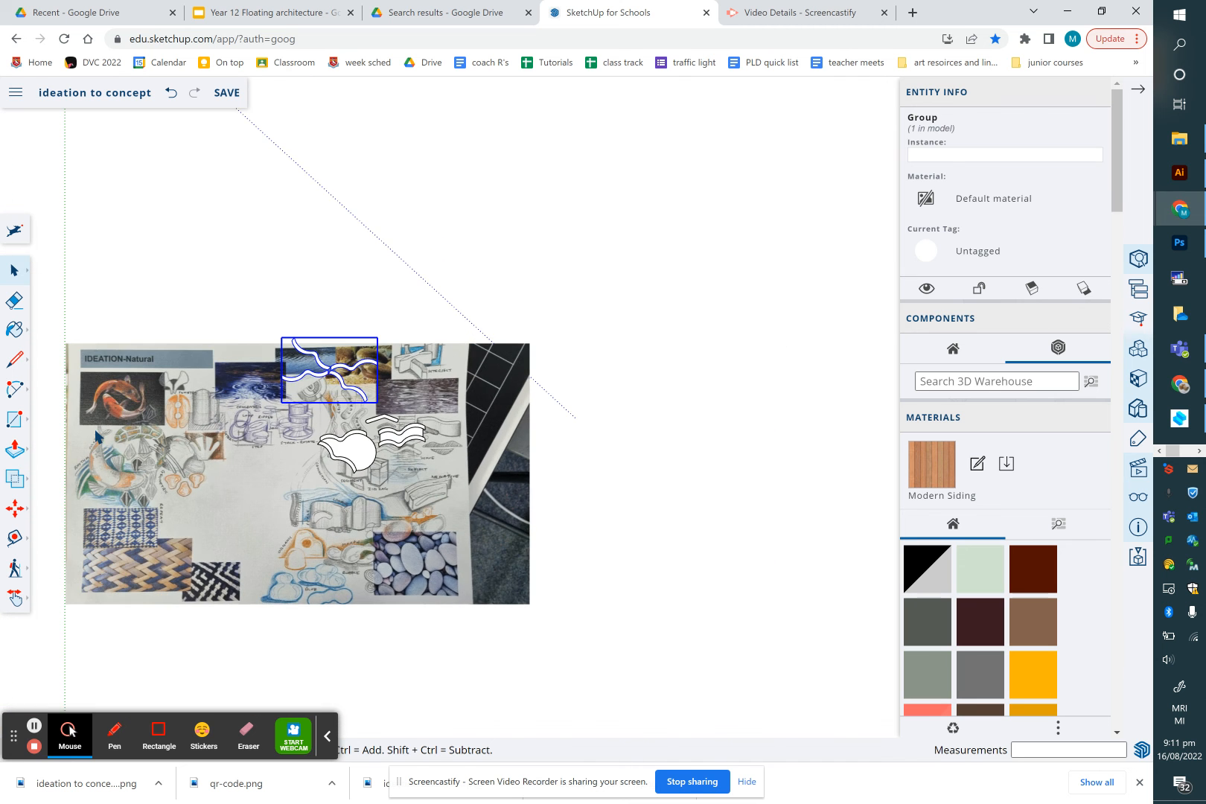
scroll(95, 430, up, 6)
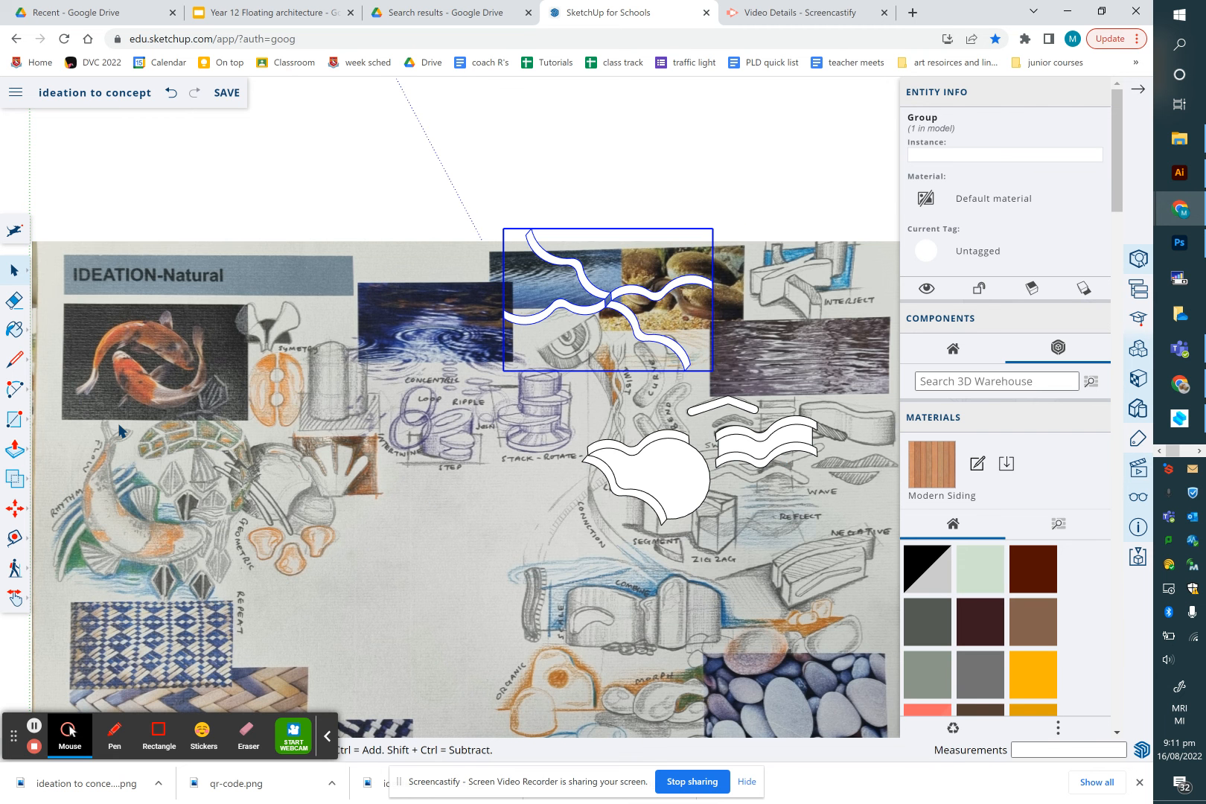
scroll(119, 427, up, 5)
key(l)
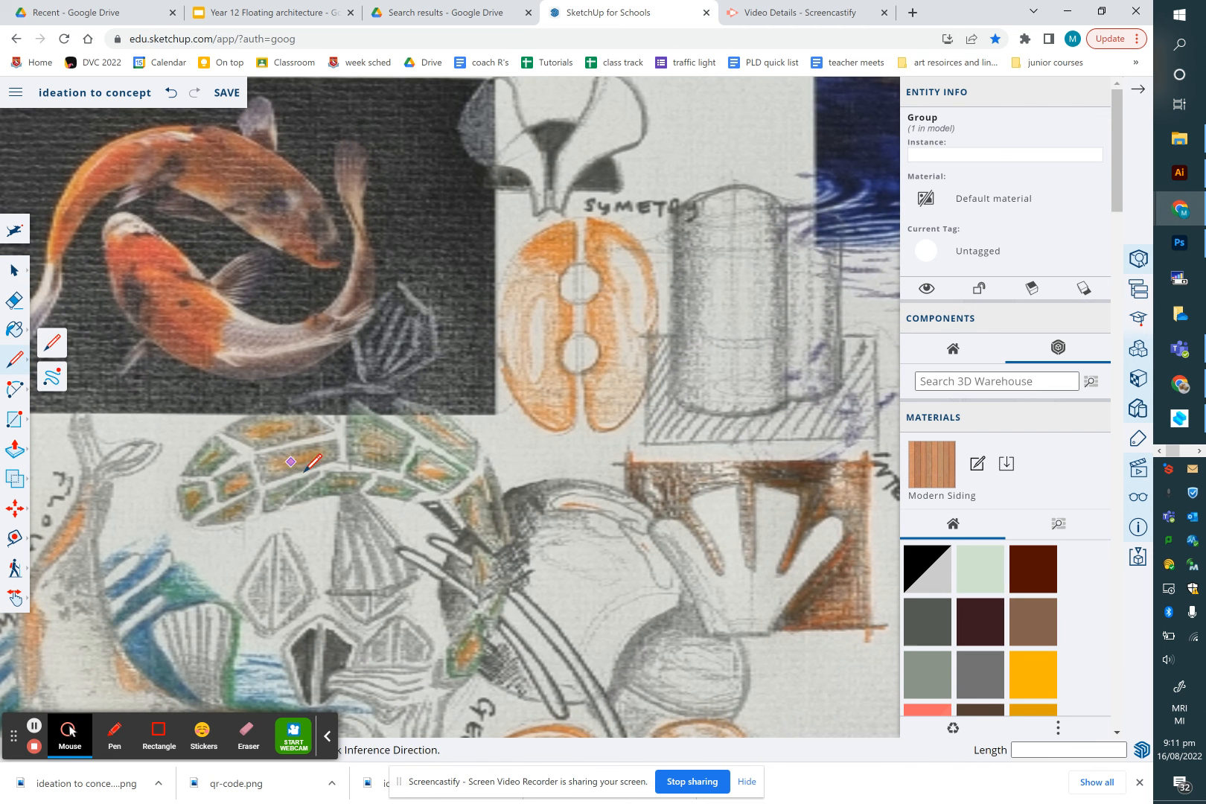
click(271, 538)
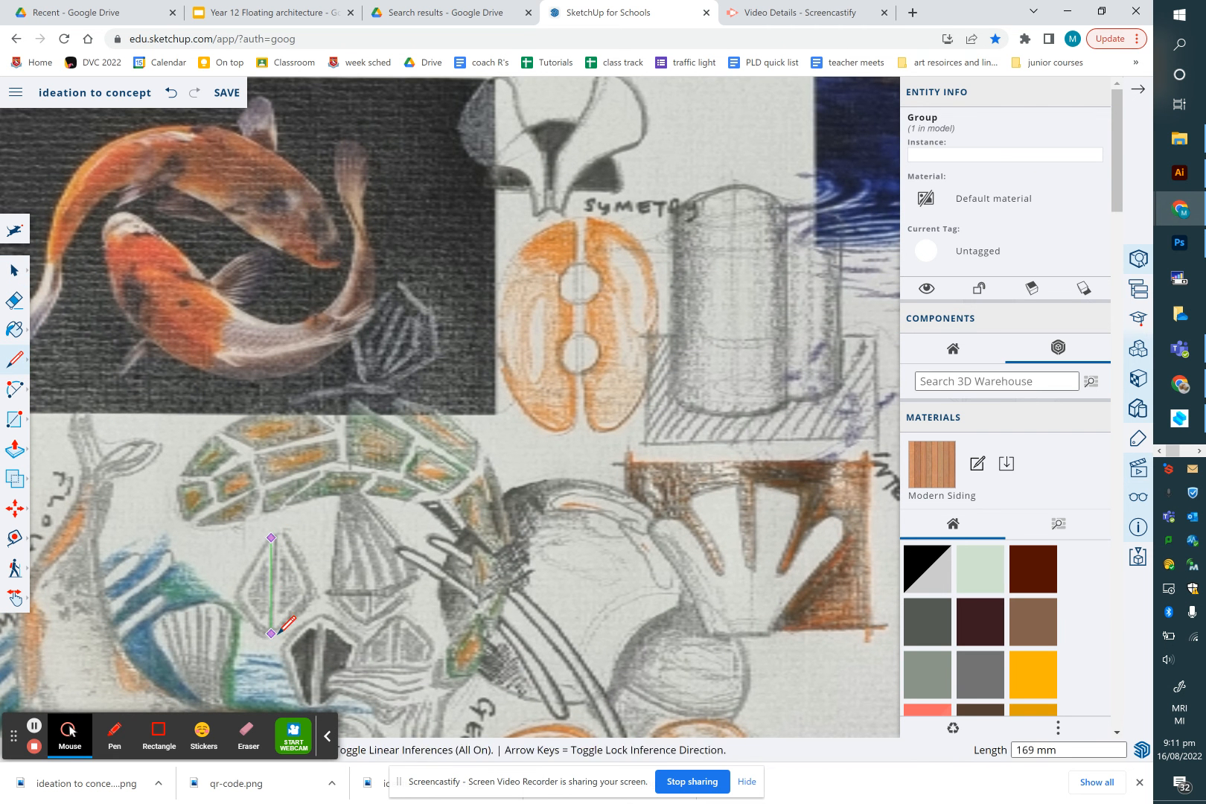
click(271, 635)
click(318, 590)
click(271, 537)
Round the triangle's pointed tip with an arc and erase the leftover corner edges
scroll(306, 599, up, 5)
key(c)
click(308, 530)
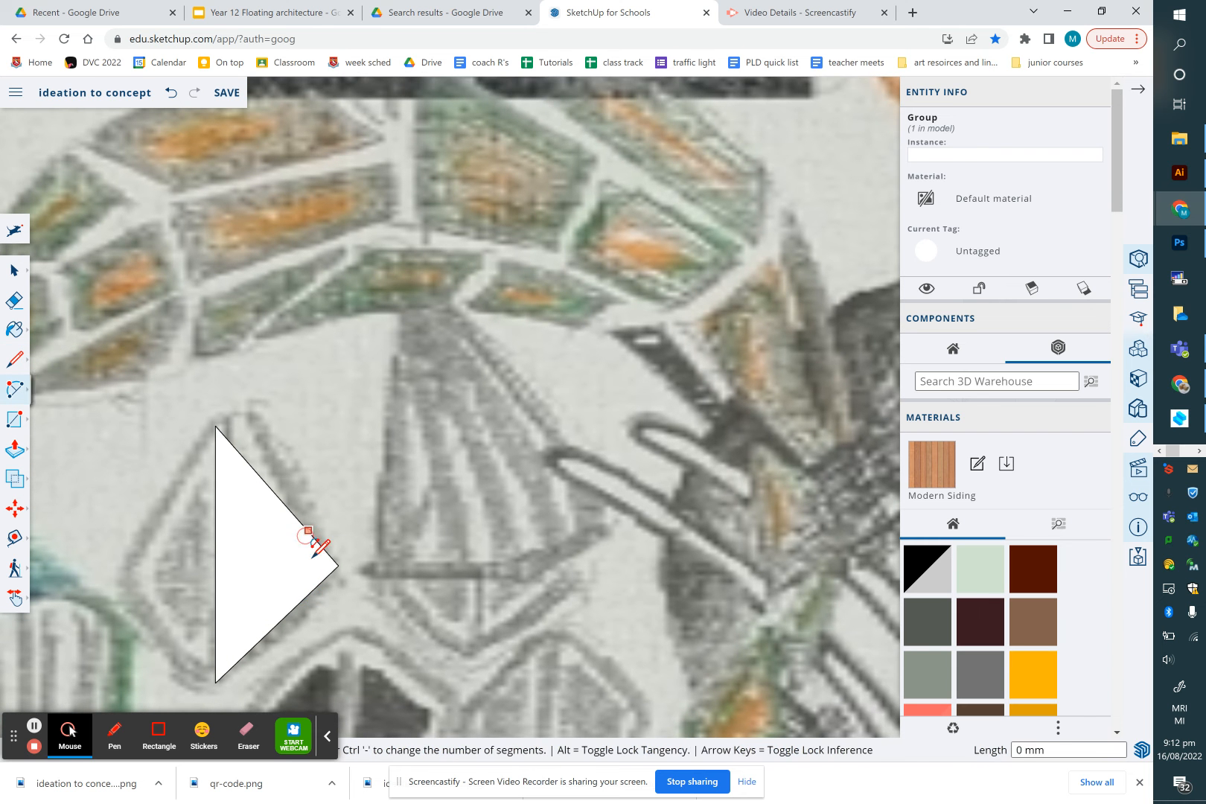
click(308, 595)
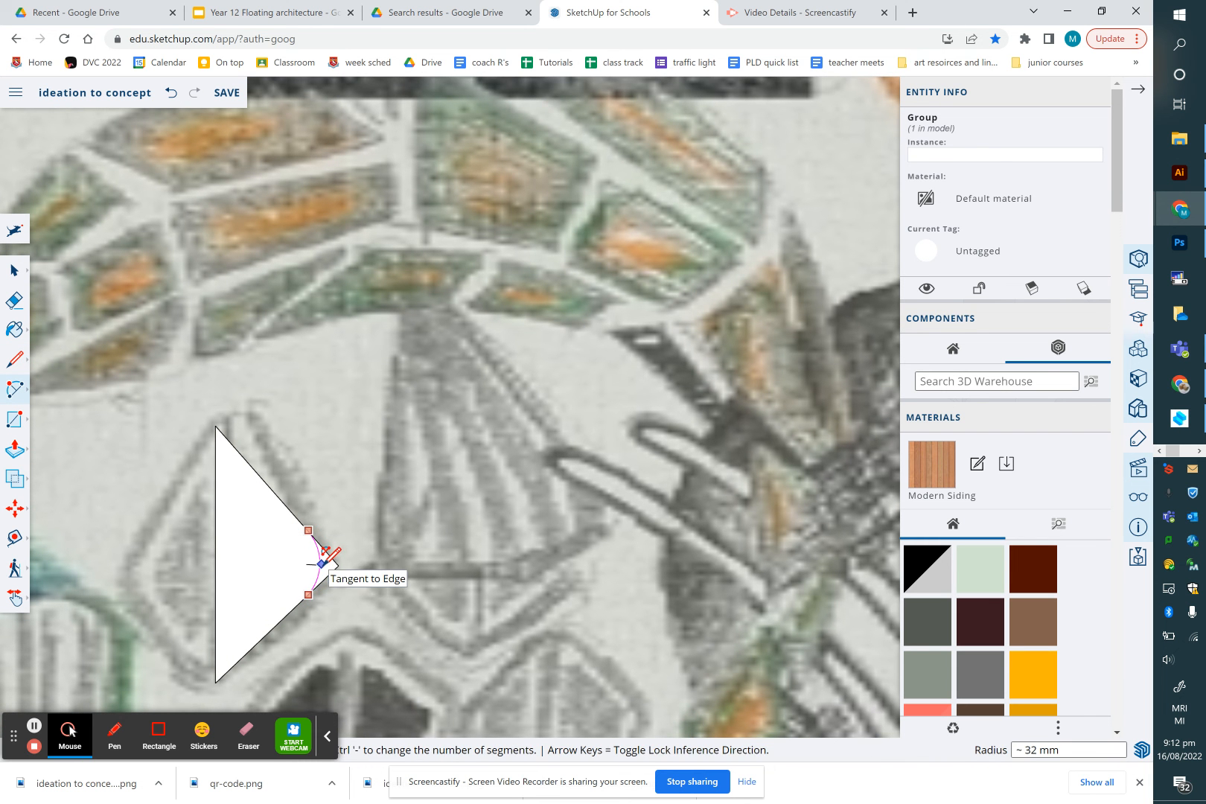
click(322, 562)
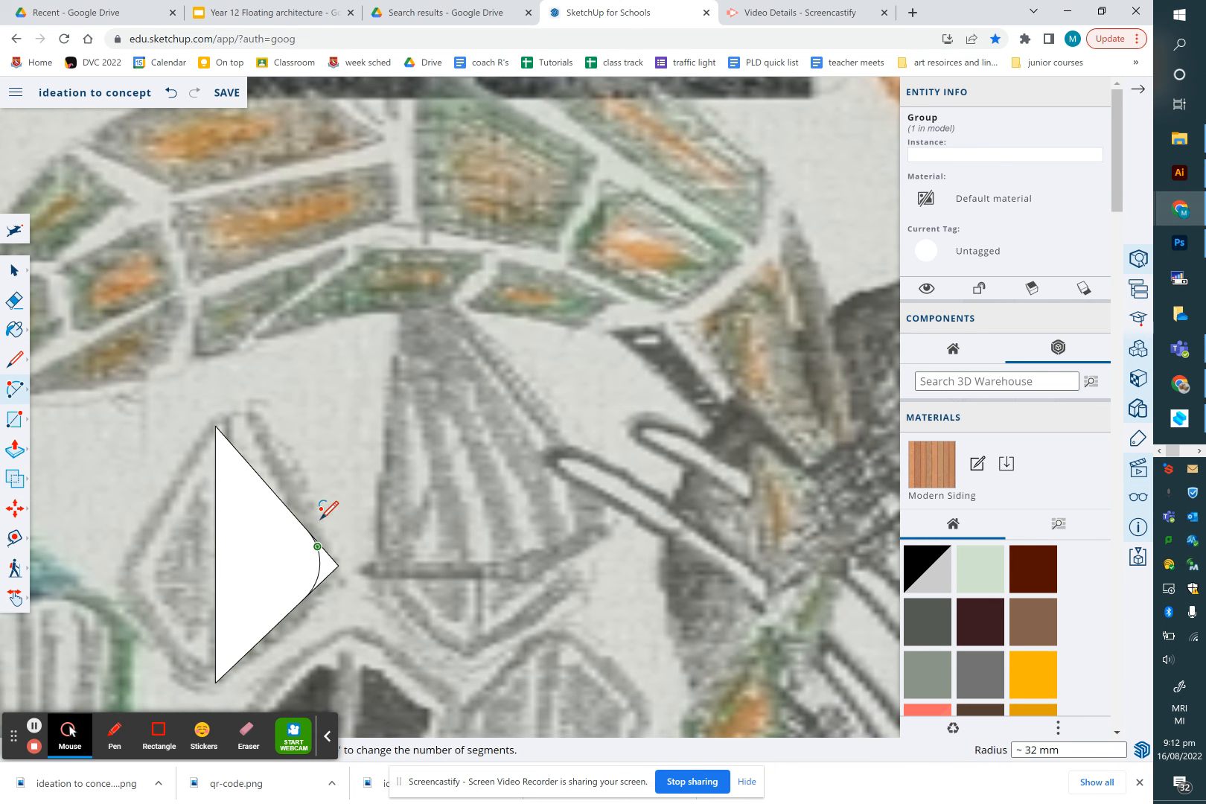
click(14, 300)
mouse_move(332, 549)
mouse_down()
mouse_move(326, 581)
mouse_move(330, 549)
mouse_up()
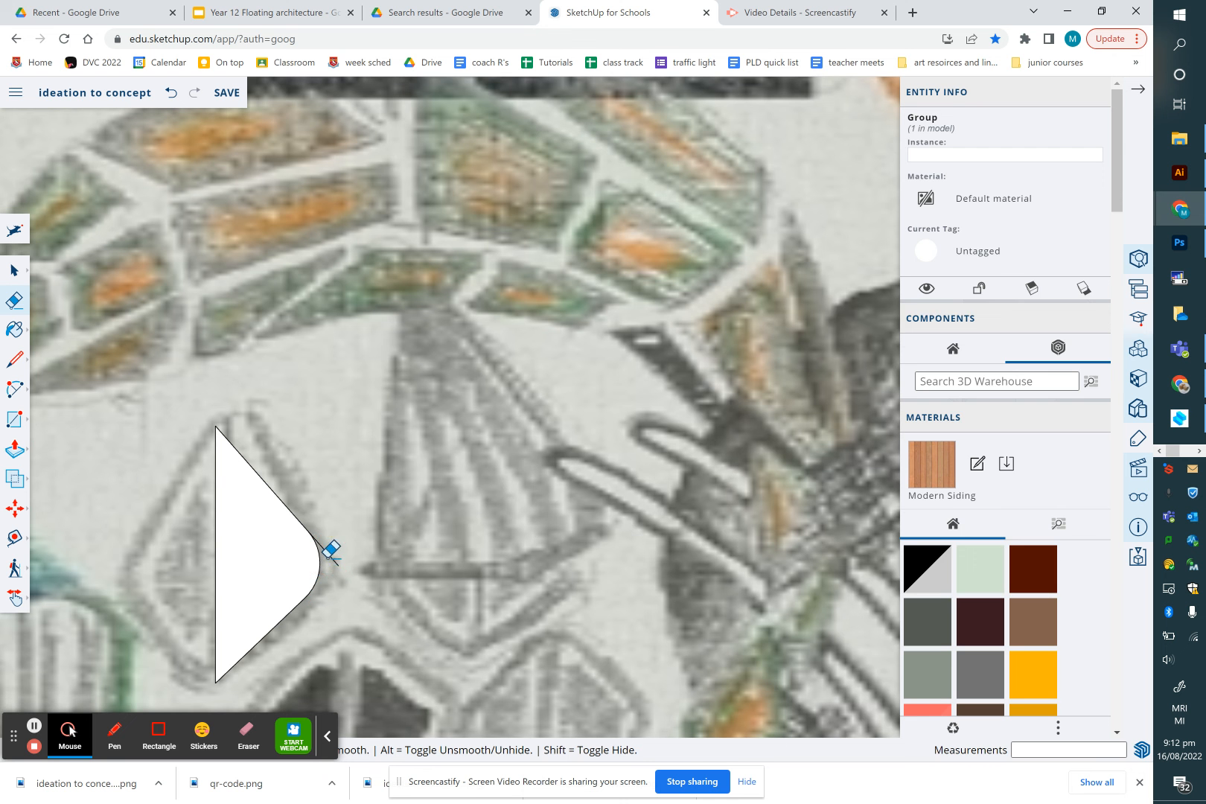
click(330, 550)
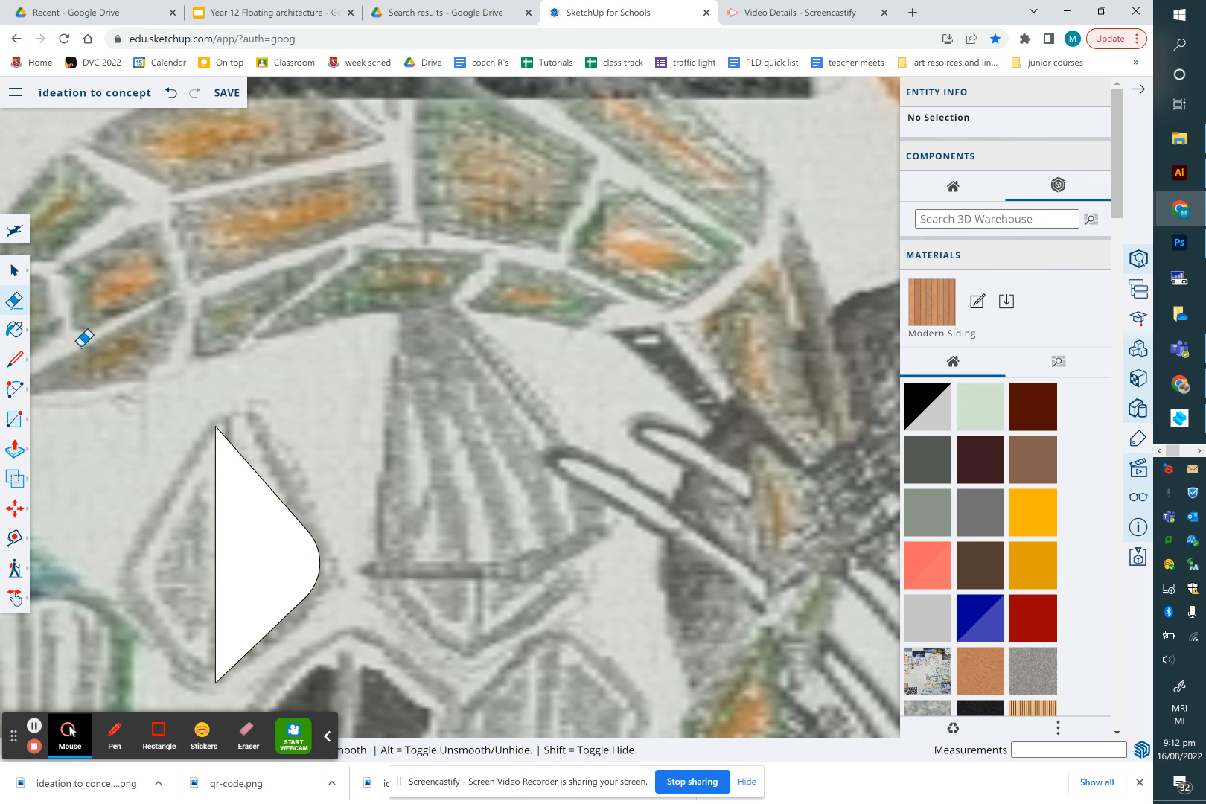
Copy the rounded triangle shape to its left
click(15, 272)
drag(167, 410, 329, 682)
scroll(305, 624, down, 2)
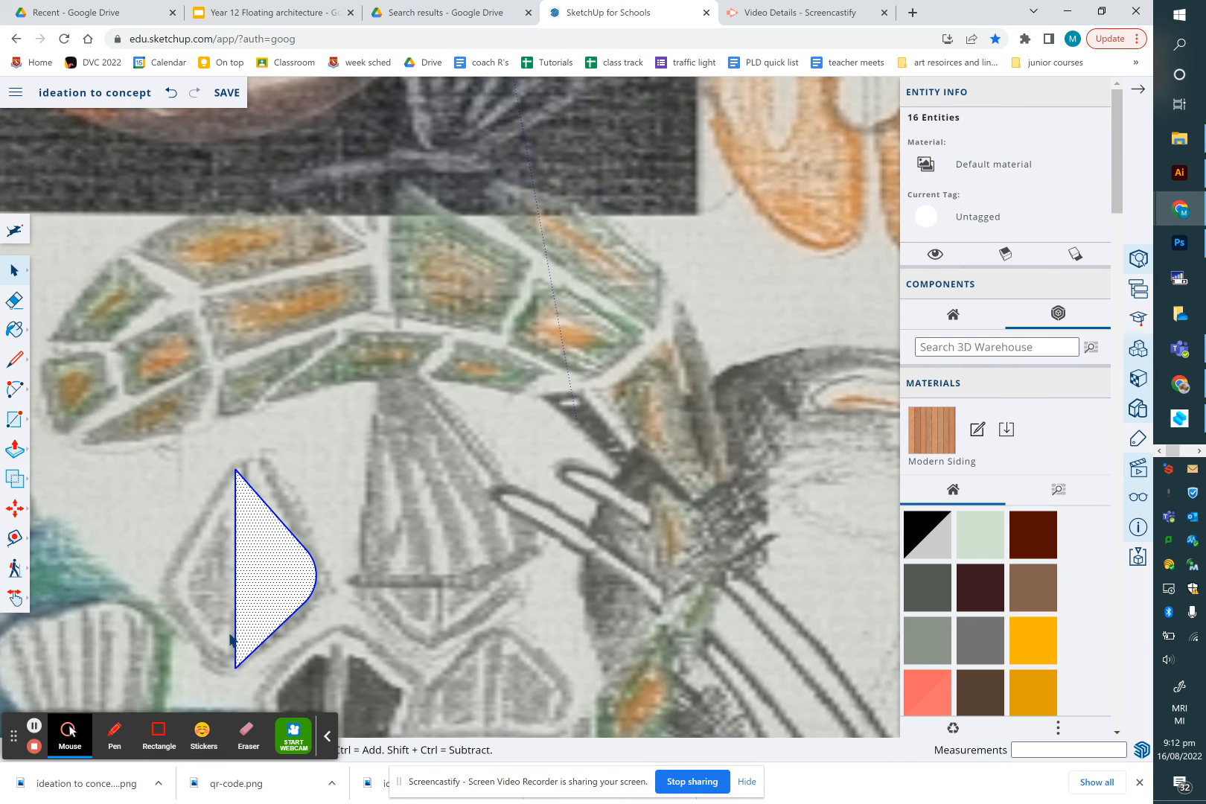
key(m)
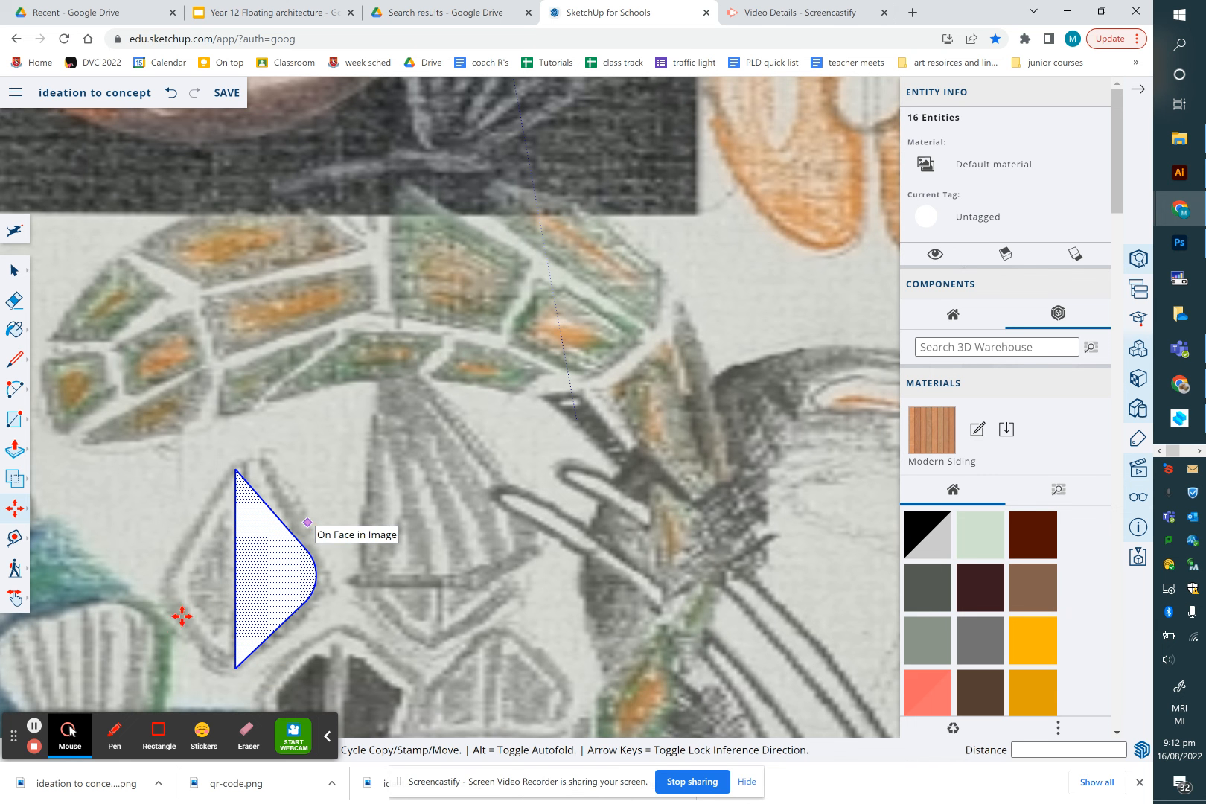
key(ctrl)
click(235, 668)
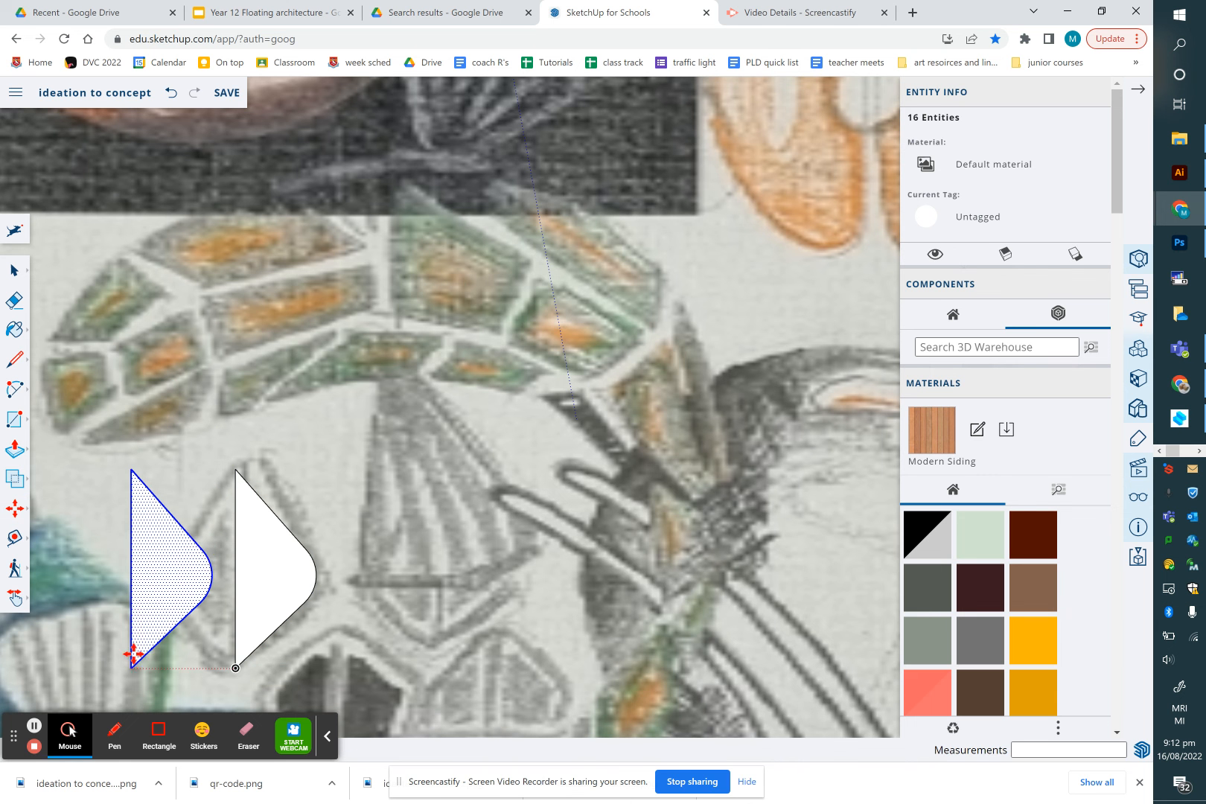
click(135, 657)
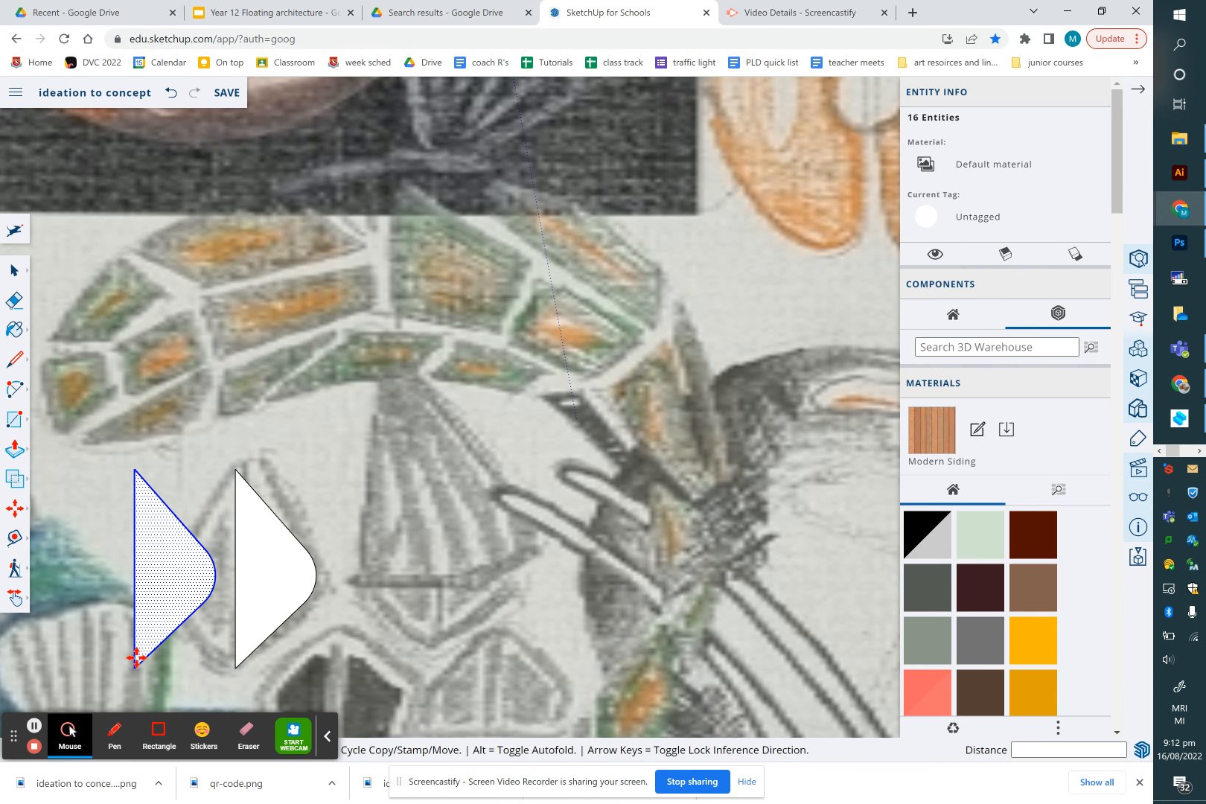
Flip the copy so it mirrors the original shape
right_click(156, 597)
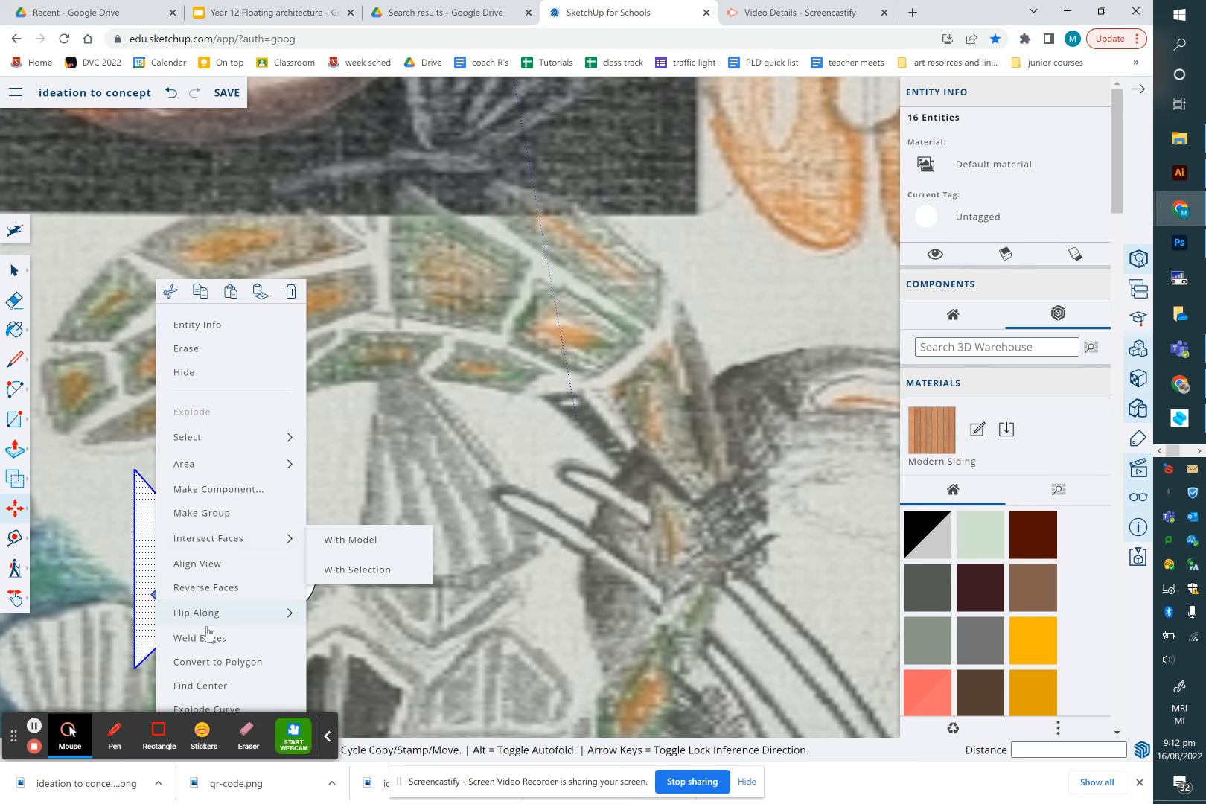
mouse_move(209, 613)
click(327, 616)
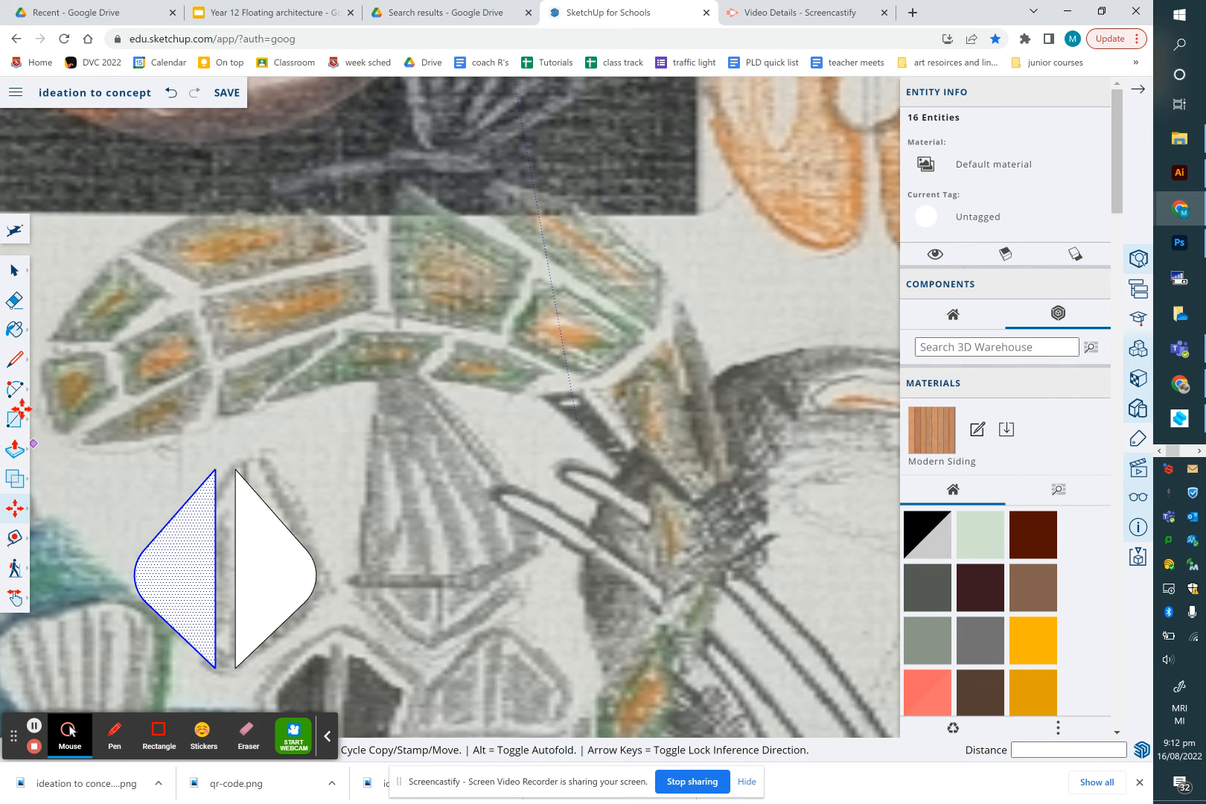
Group the two mirrored halves into one shape
click(14, 269)
click(121, 452)
drag(90, 430, 365, 669)
right_click(283, 576)
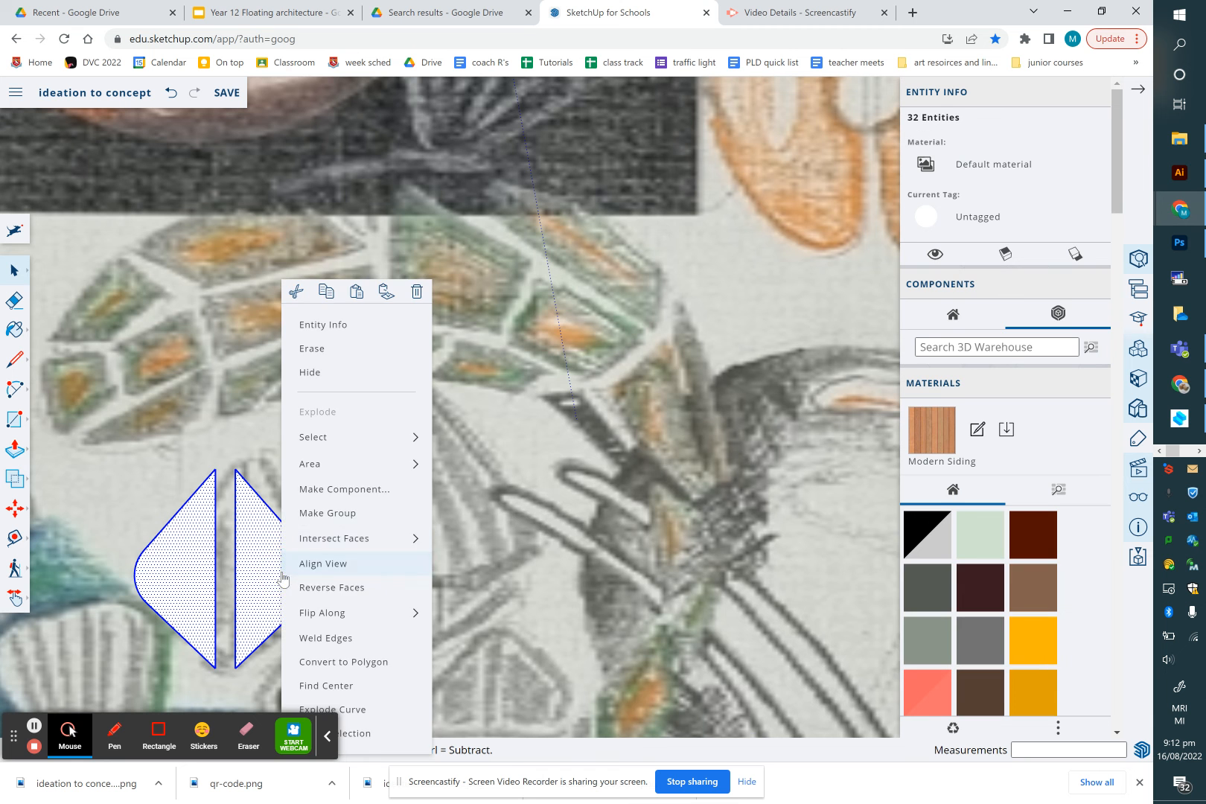
click(318, 514)
scroll(520, 560, down, 5)
scroll(519, 560, down, 8)
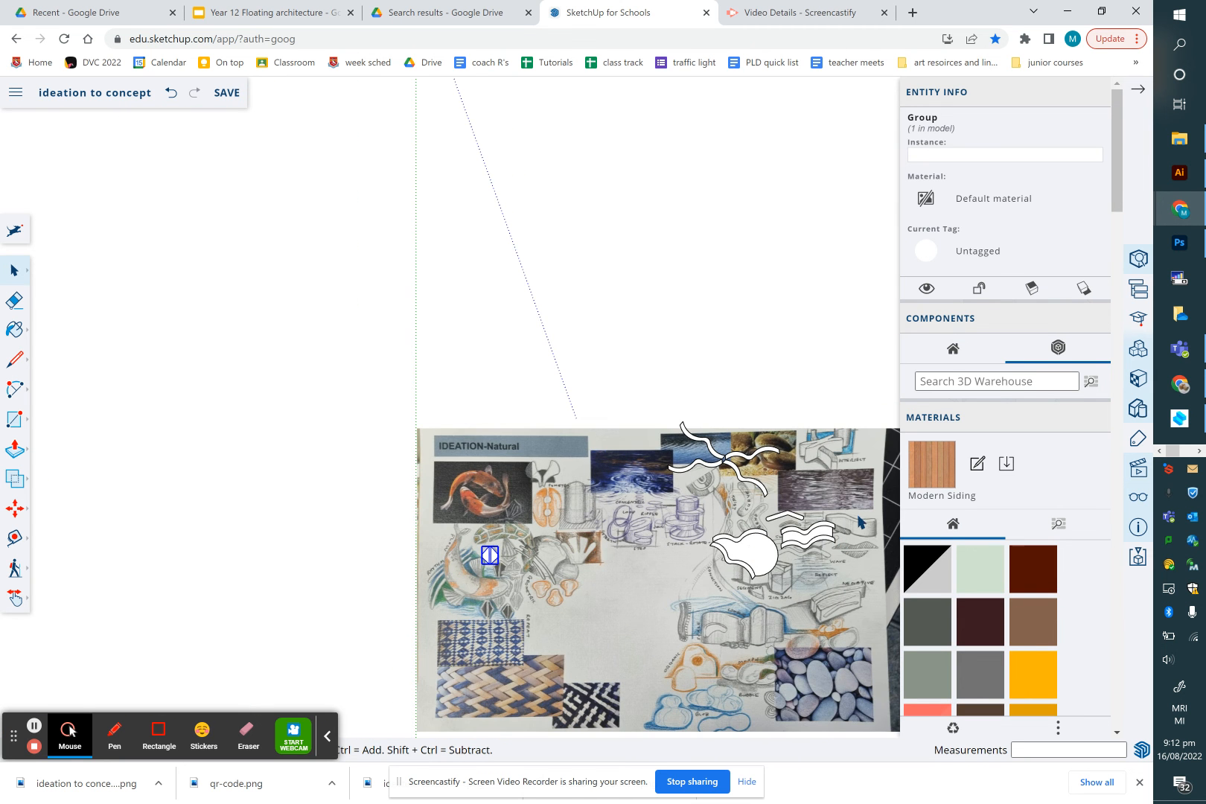
scroll(860, 516, up, 3)
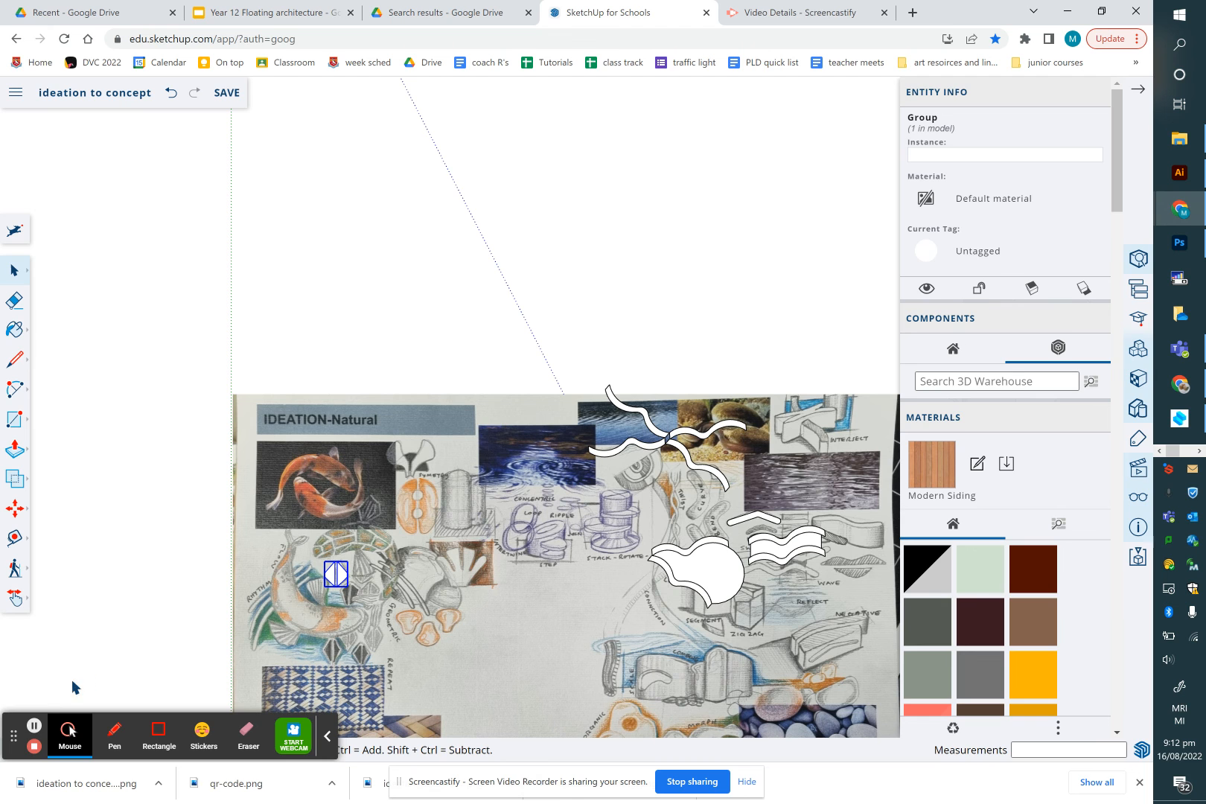